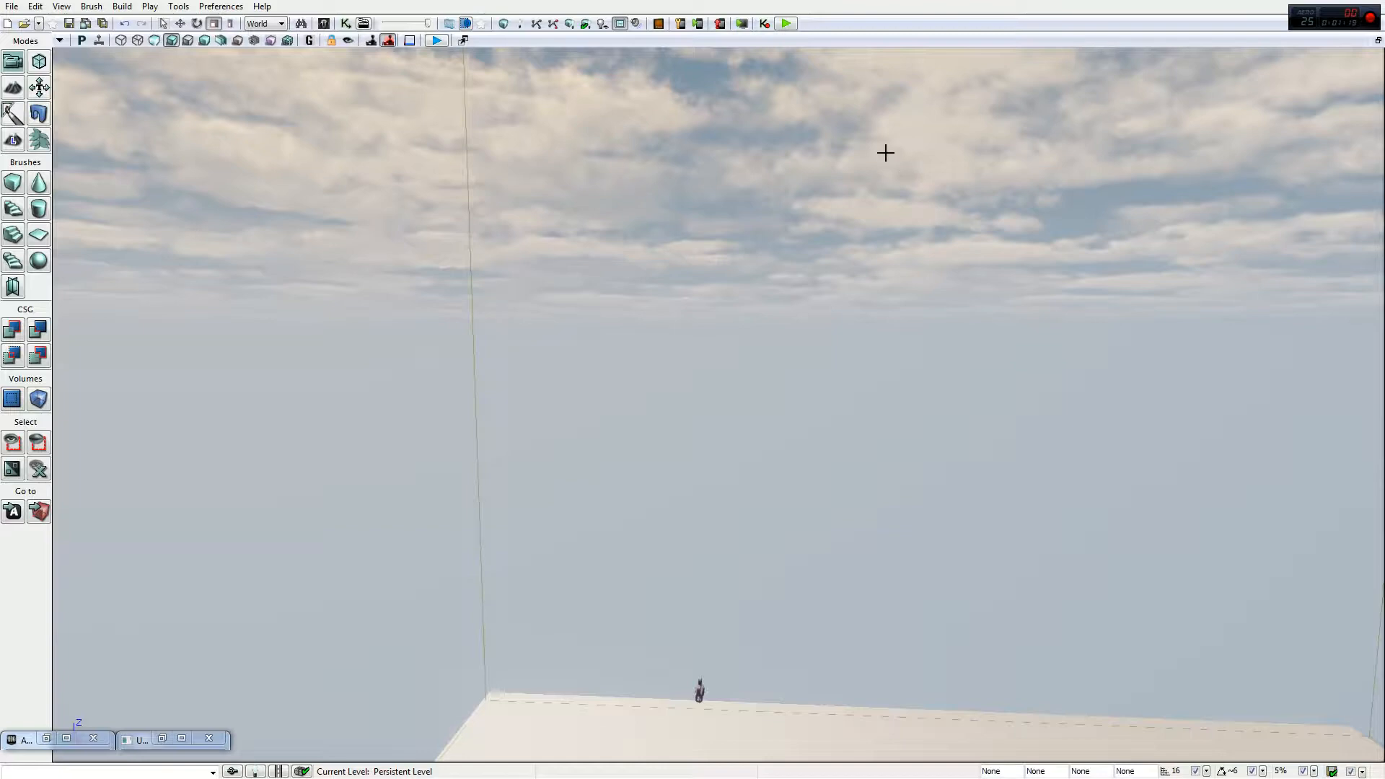
# Step: Open the Actor Classes browser, select CameraActor under Common, and check the option for adding it to the level
pyautogui.moveTo(821, 203); pyautogui.dragTo(862, 271, button='right')
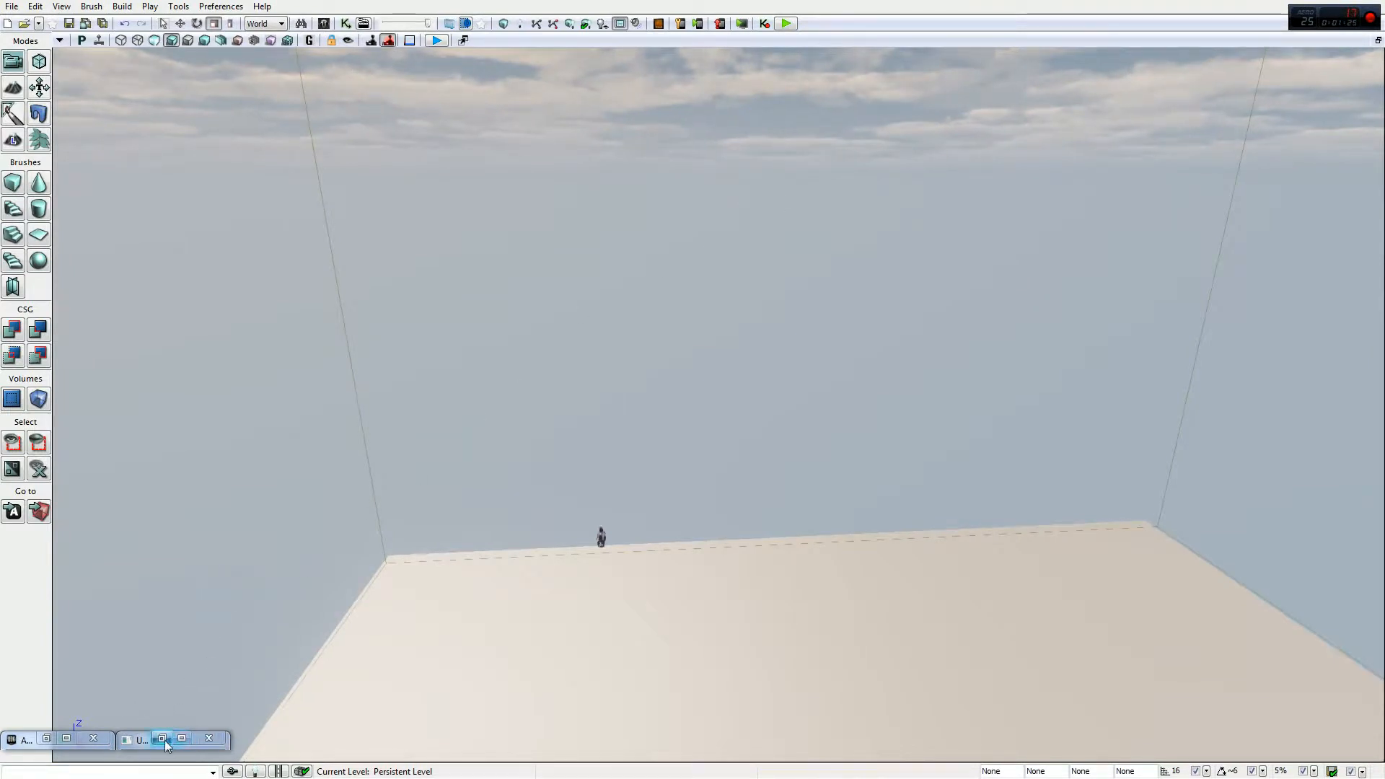
pyautogui.click(46, 739)
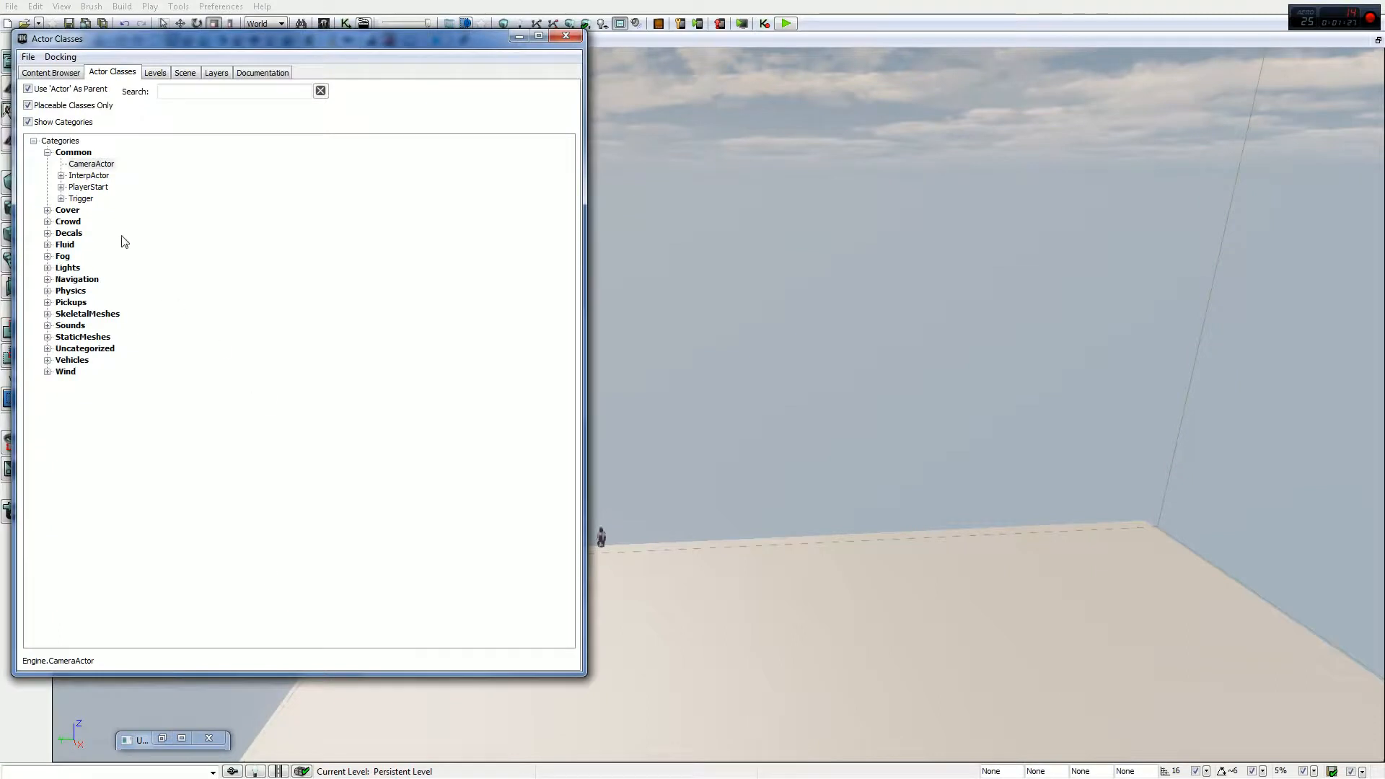
pyautogui.click(78, 153)
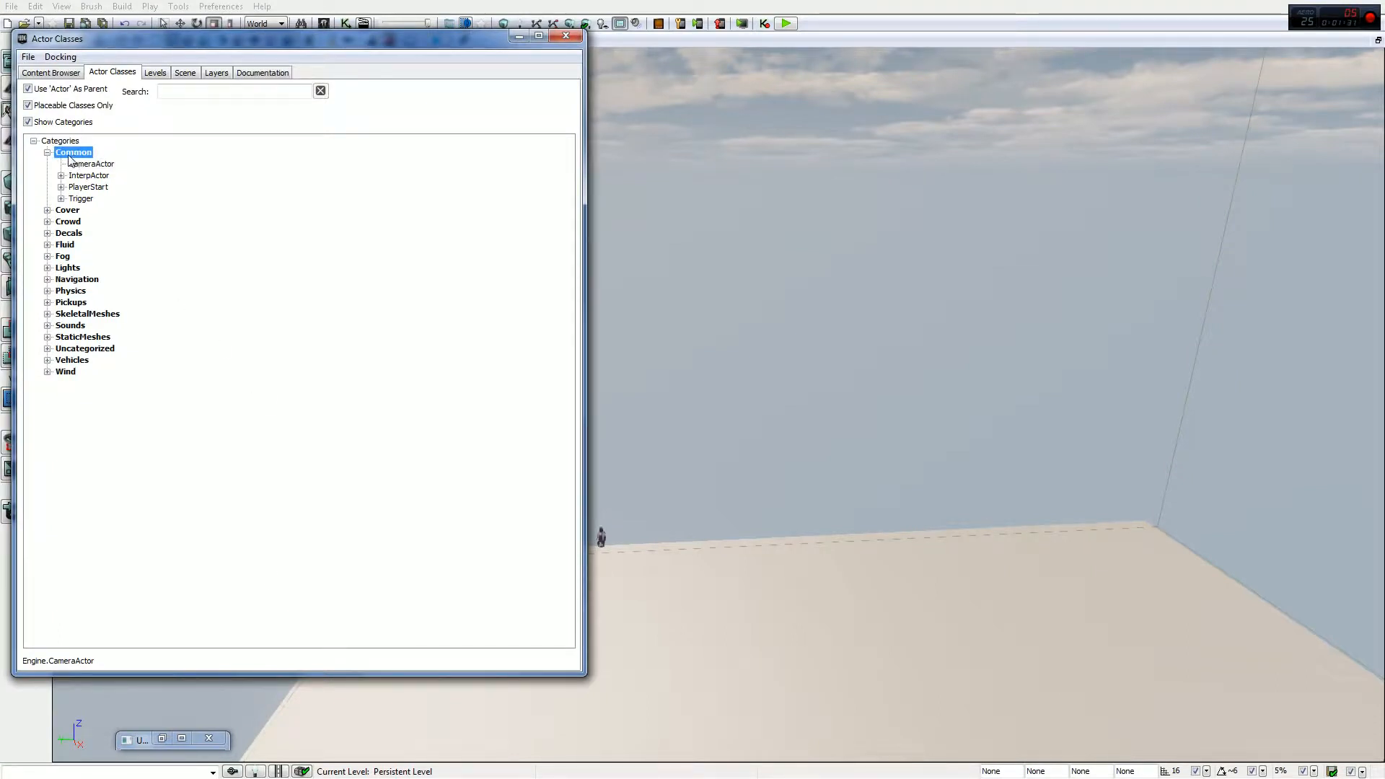
pyautogui.click(85, 165)
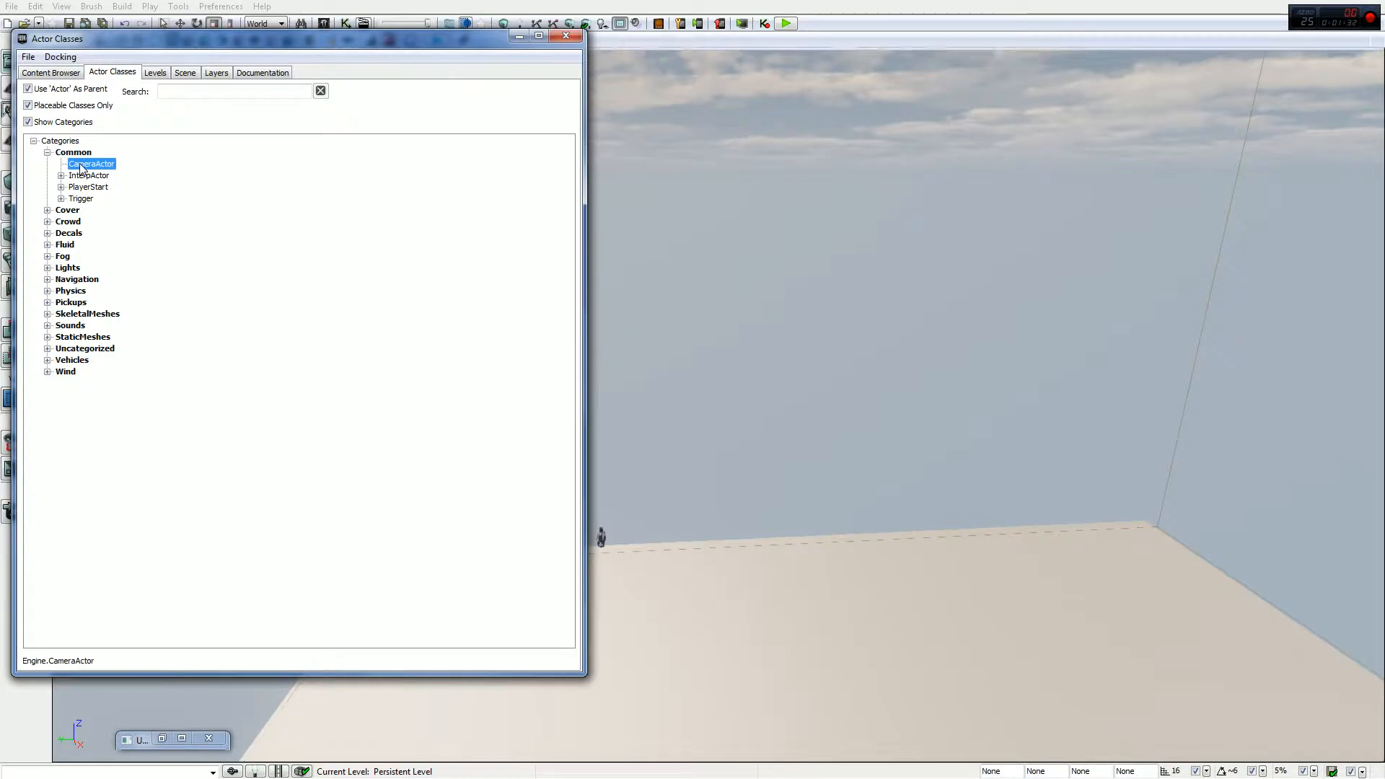
pyautogui.rightClick(828, 341)
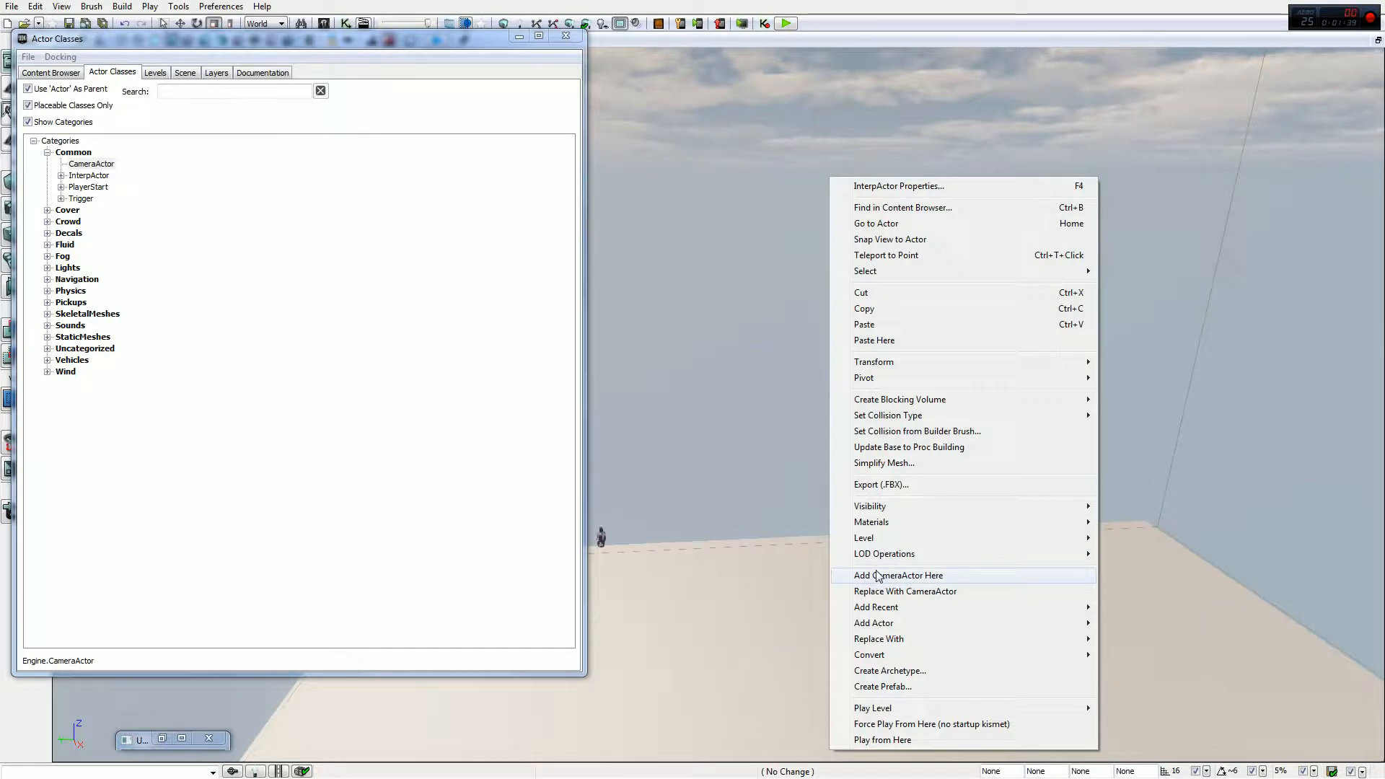
pyautogui.click(254, 294)
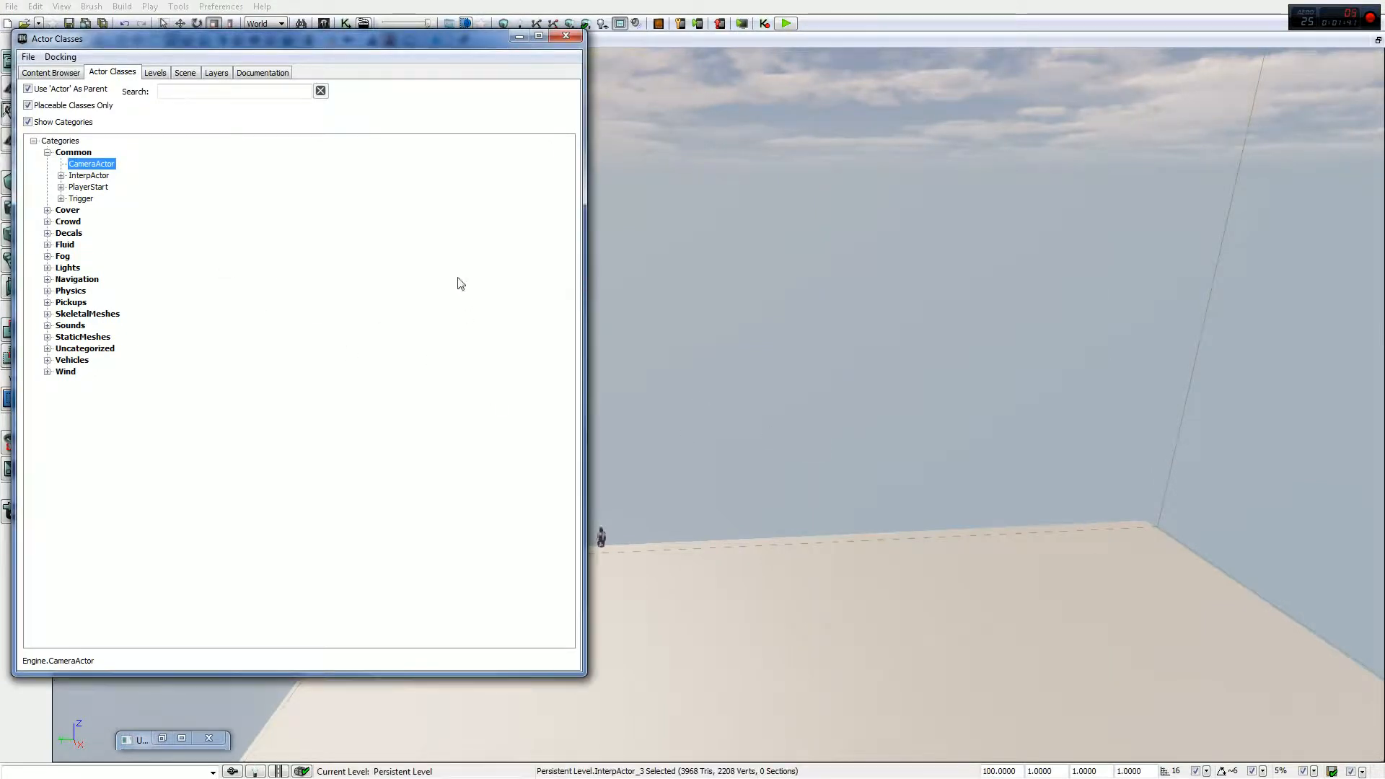
# Step: Examine the actor types and templates that can be added to the level, and reselect the CameraActor class
pyautogui.click(75, 153)
pyautogui.rightClick(816, 376)
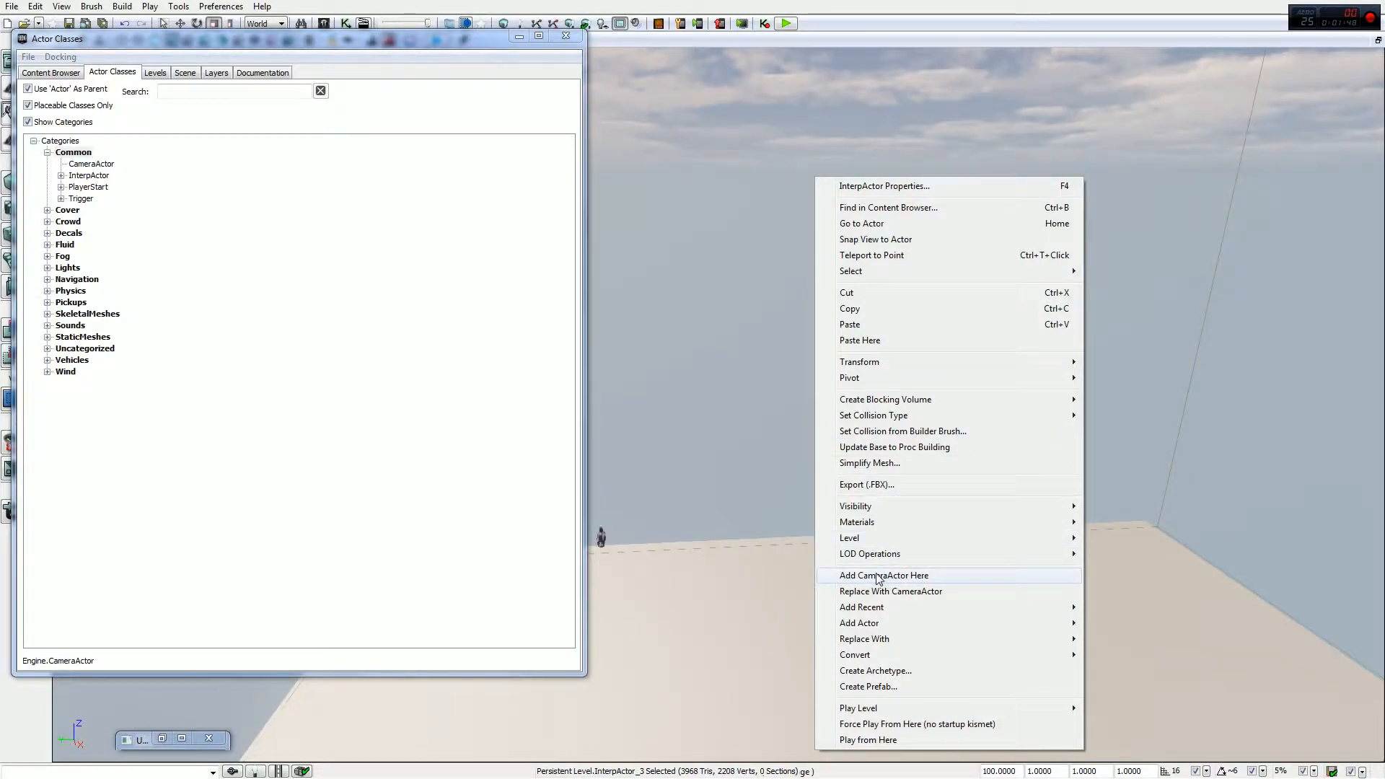
pyautogui.moveTo(683, 400)
pyautogui.mouseDown(button='right')
pyautogui.moveTo(696, 534)
pyautogui.moveTo(683, 400)
pyautogui.mouseUp(button='right')
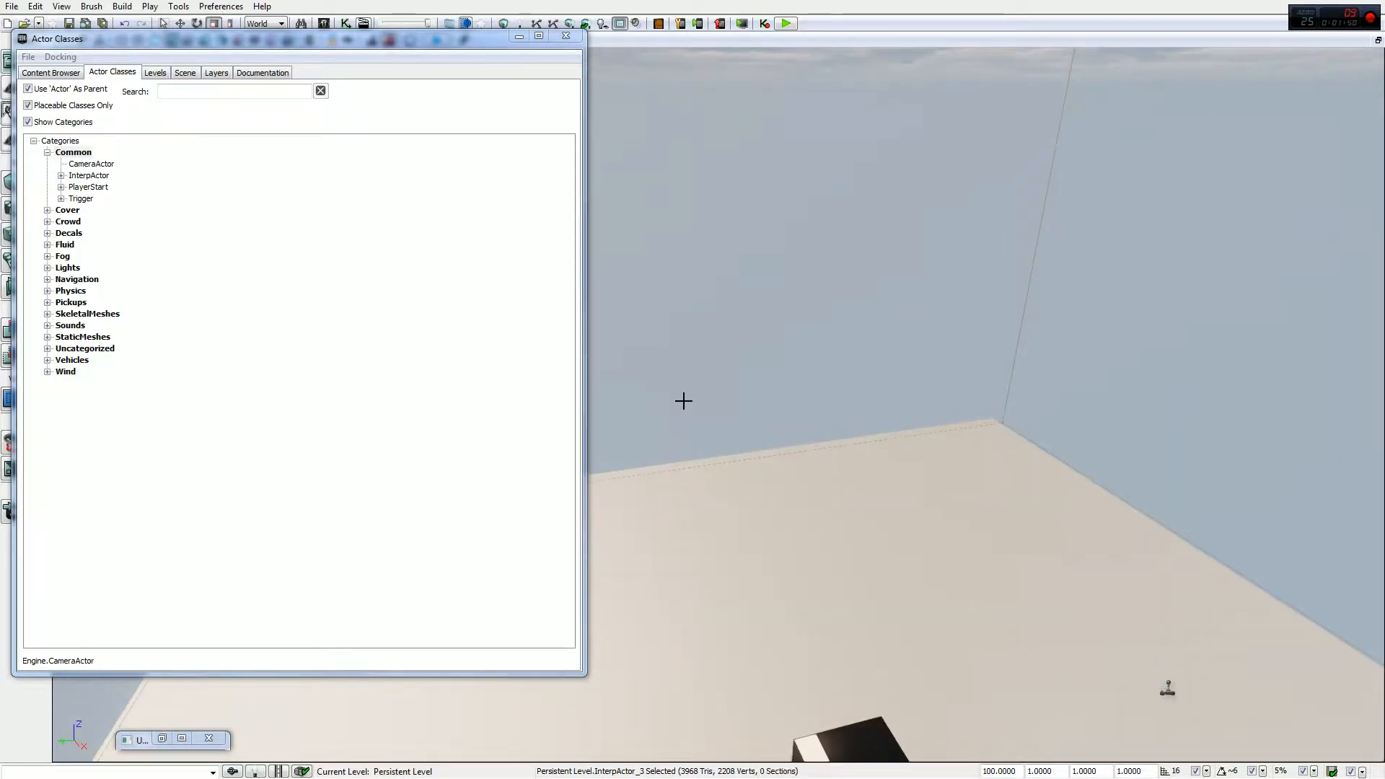
pyautogui.rightClick(684, 401)
pyautogui.moveTo(797, 609)
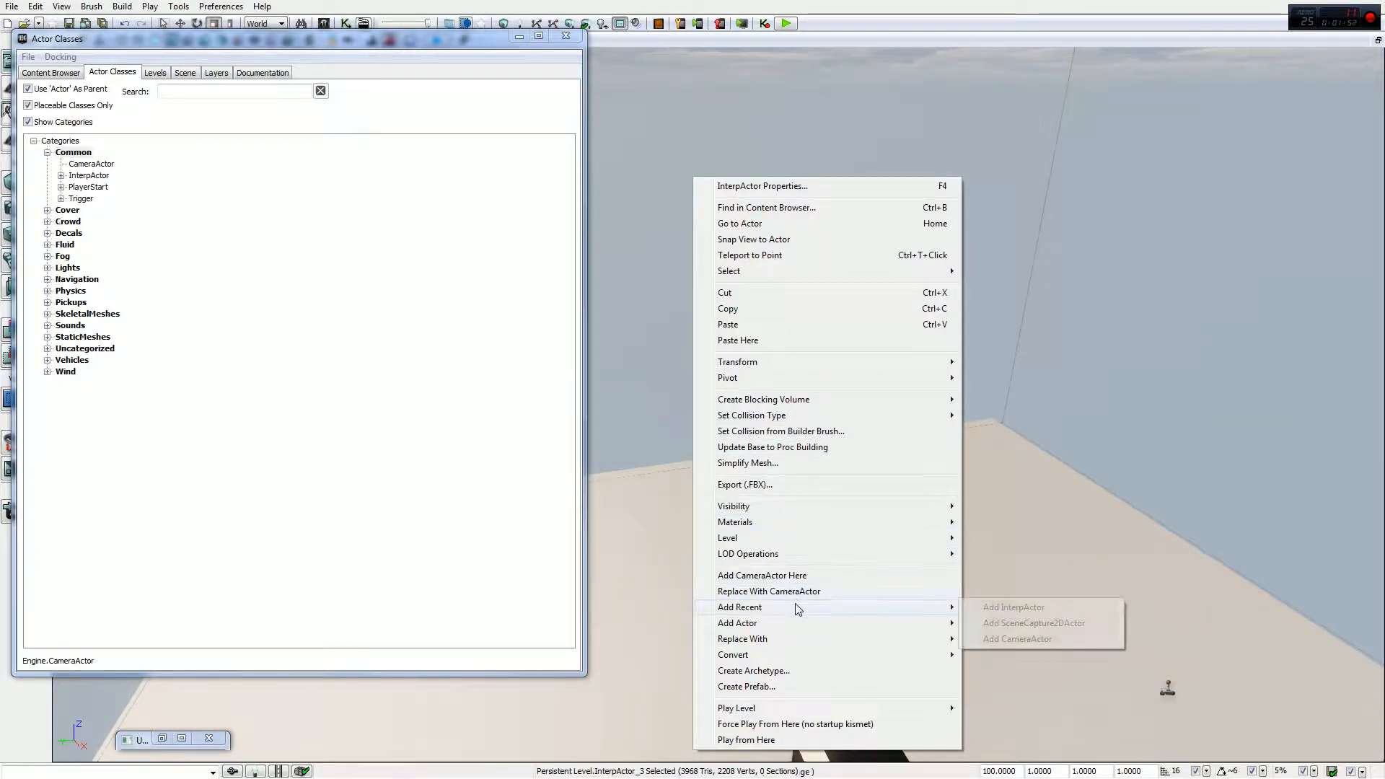
pyautogui.moveTo(897, 623)
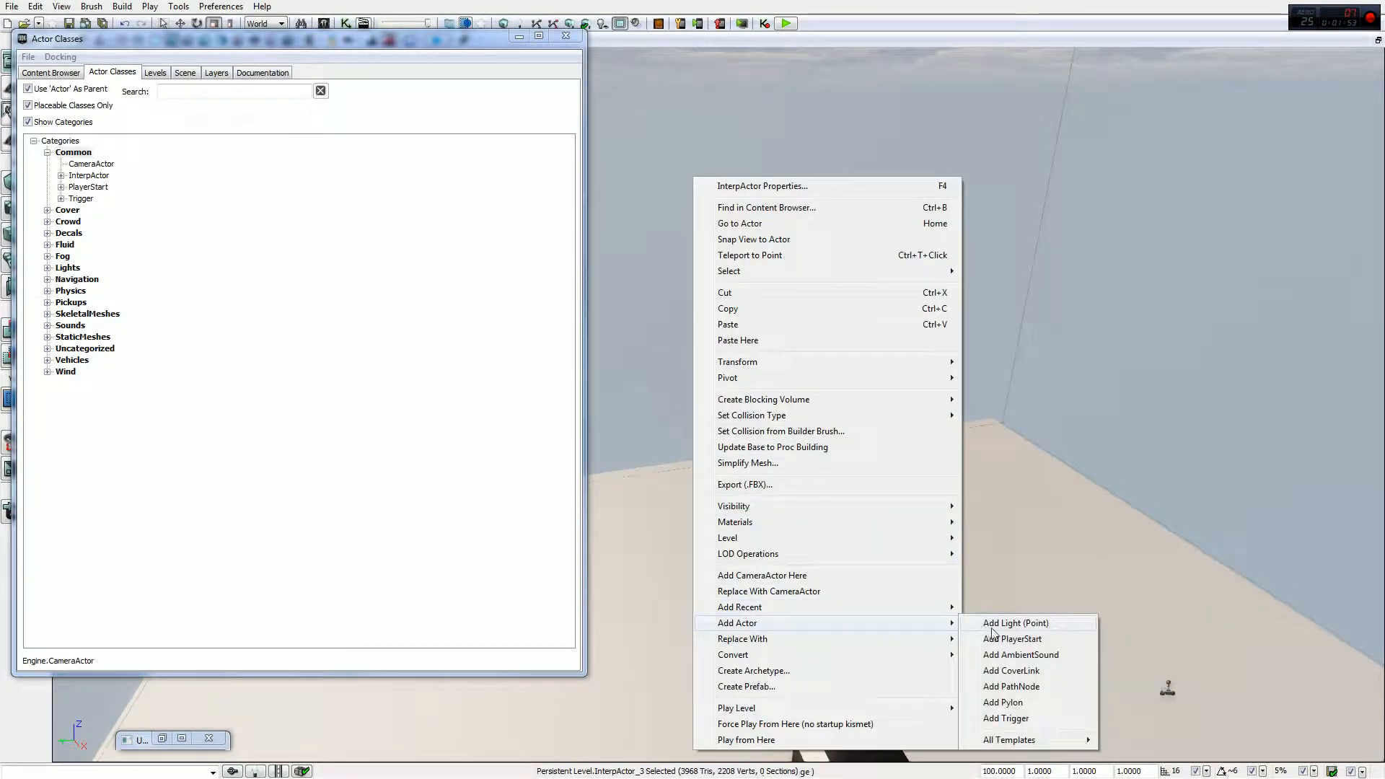
pyautogui.moveTo(1034, 741)
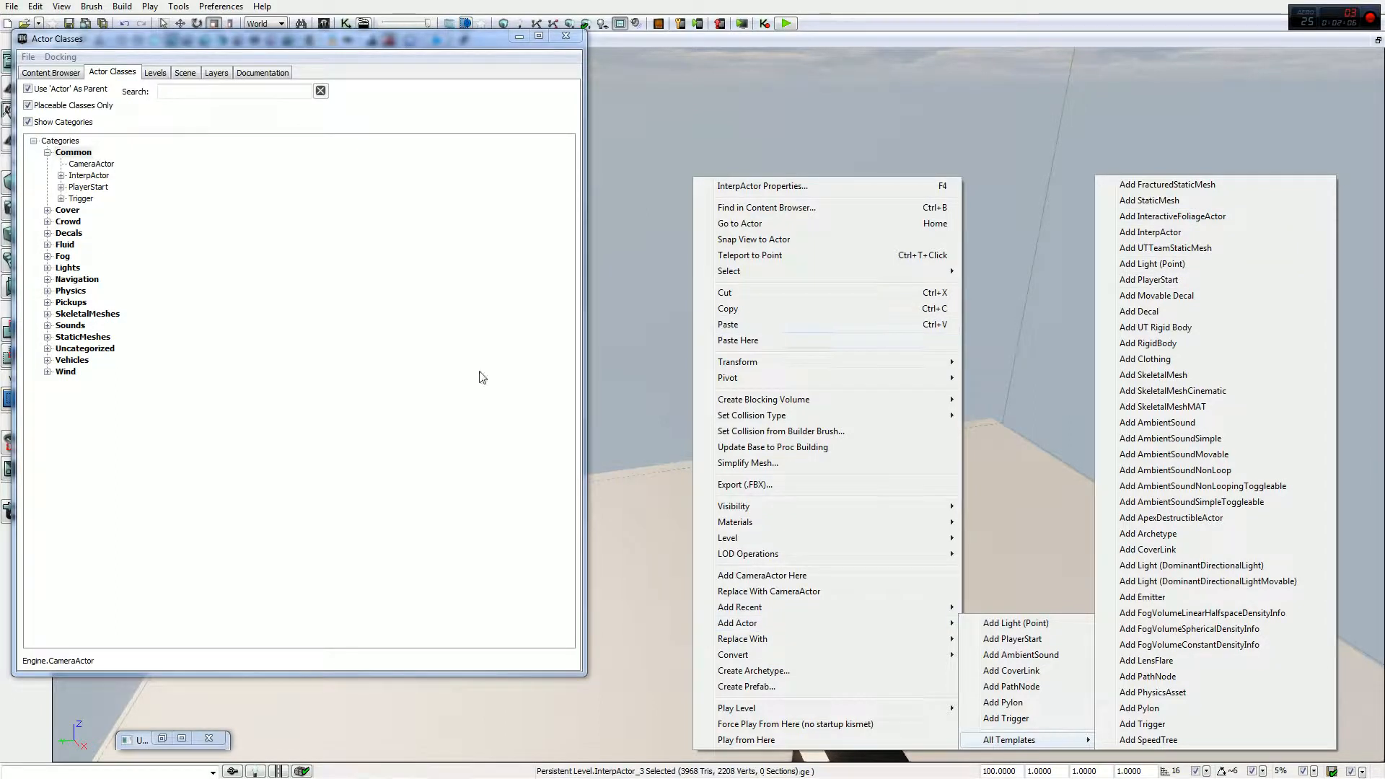
pyautogui.click(83, 163)
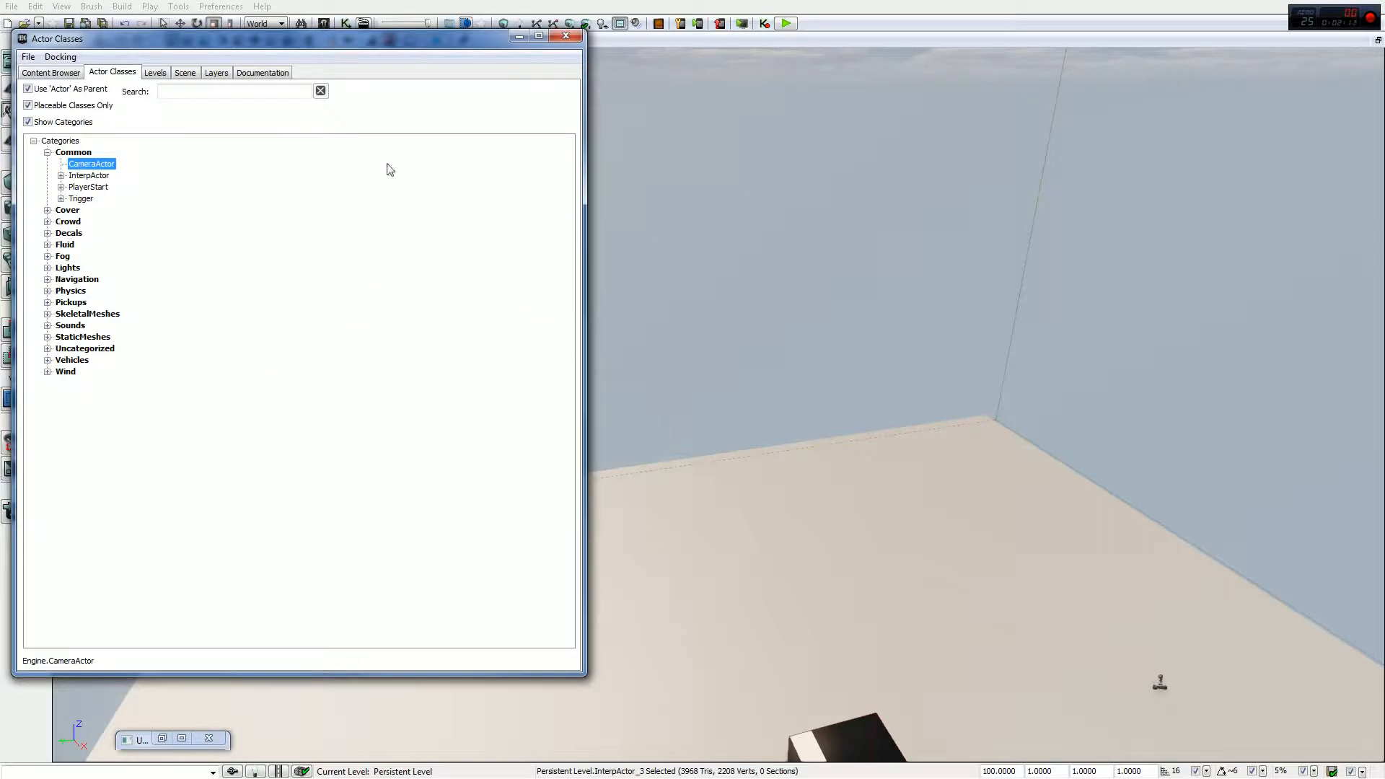
pyautogui.moveTo(835, 293); pyautogui.dragTo(473, 233, button='right')
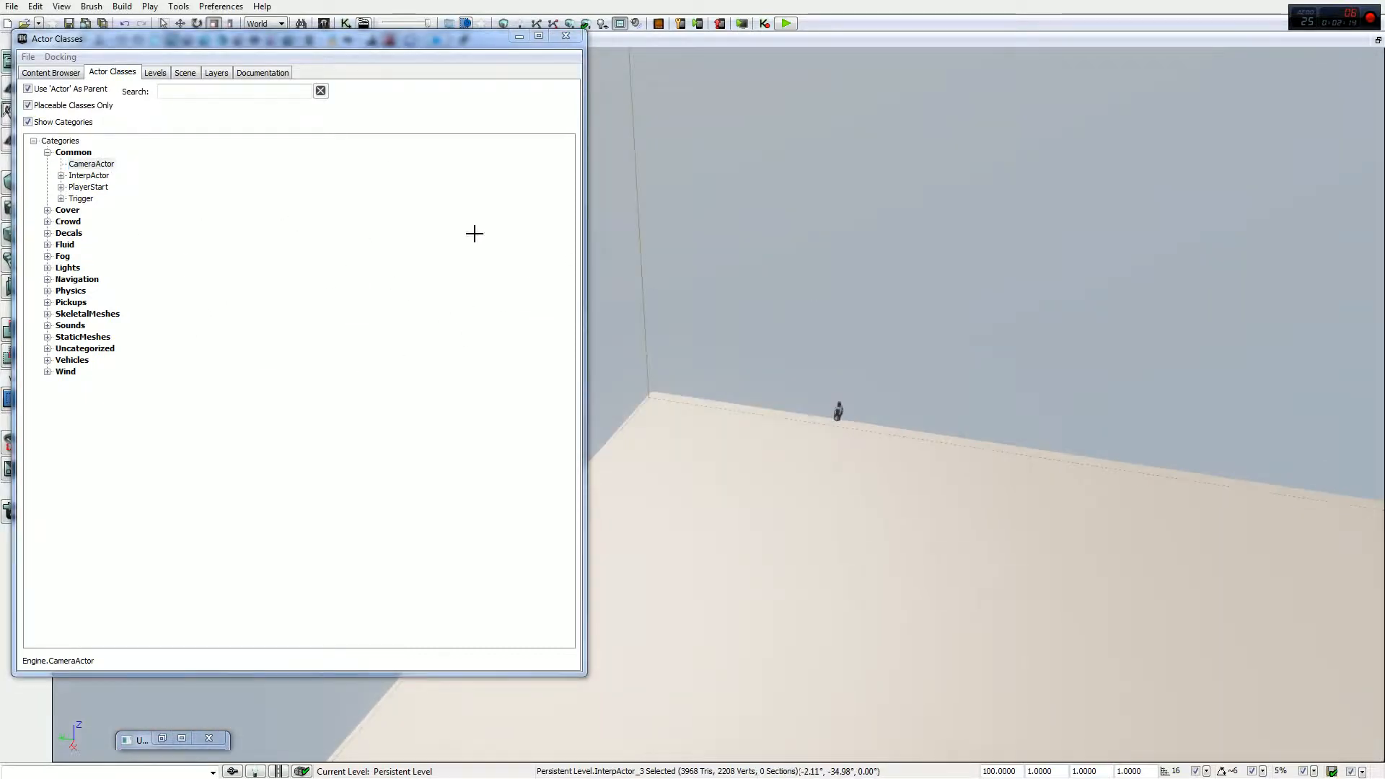
pyautogui.click(97, 164)
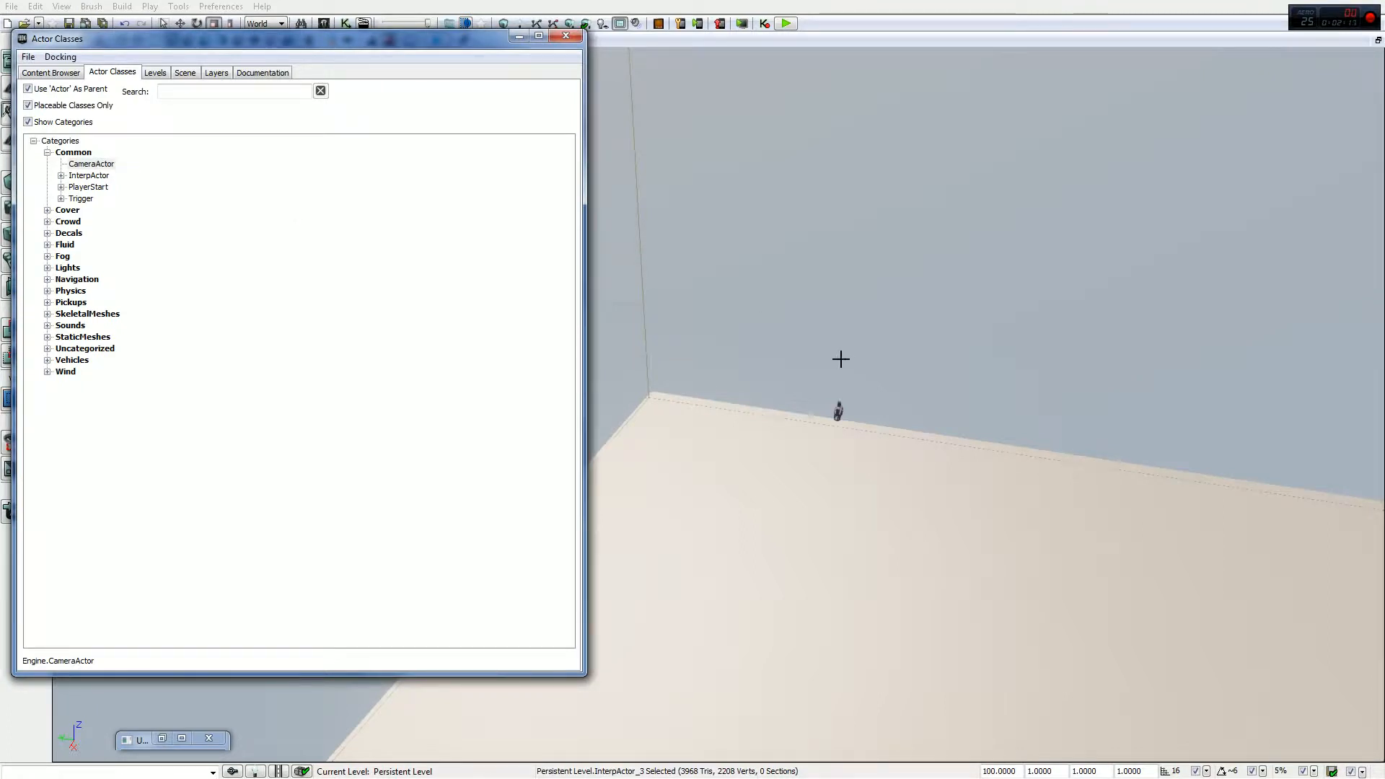
# Step: Minimize the Actor Classes browser and select the existing CameraActor floating against the sky
pyautogui.click(838, 410)
pyautogui.click(519, 37)
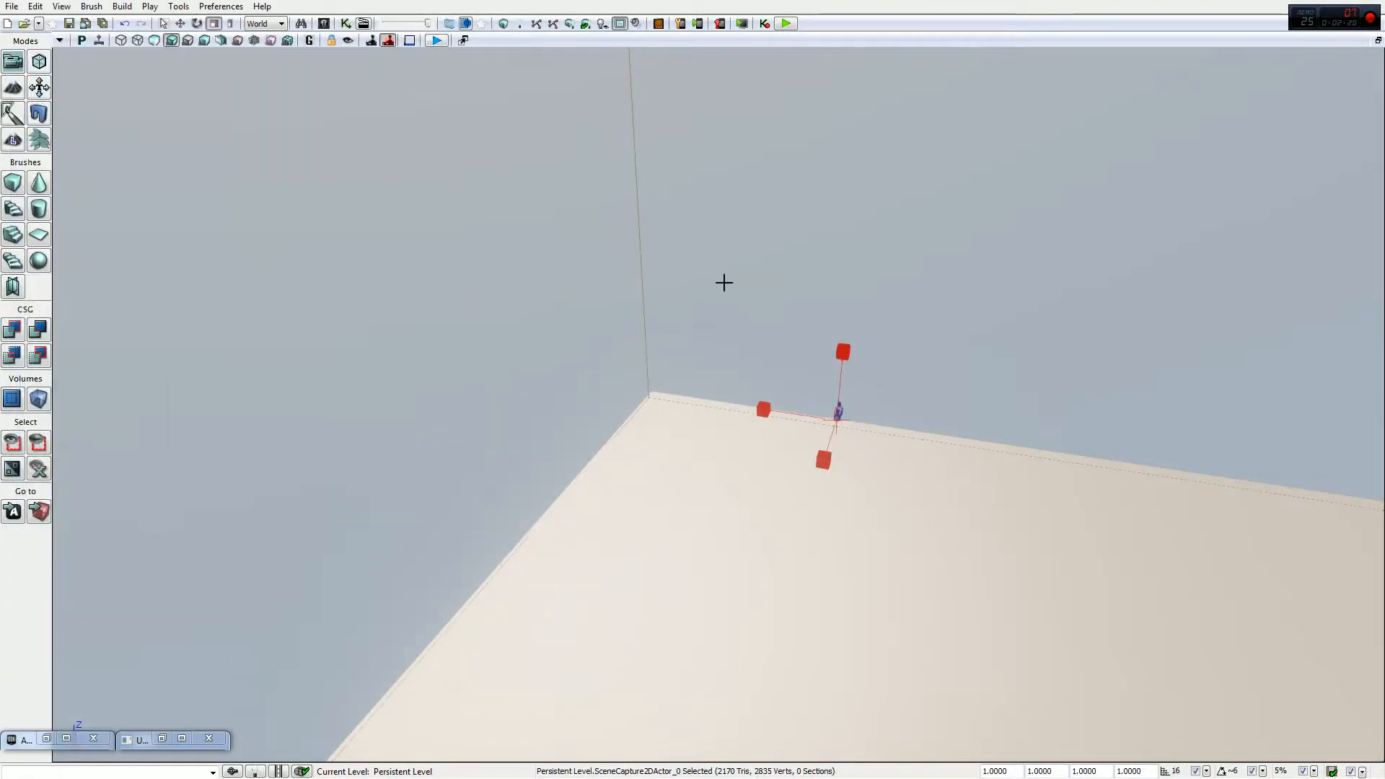
pyautogui.moveTo(724, 282); pyautogui.dragTo(1241, 173, button='right')
pyautogui.moveTo(548, 462); pyautogui.dragTo(656, 375, button='right')
pyautogui.click(656, 374)
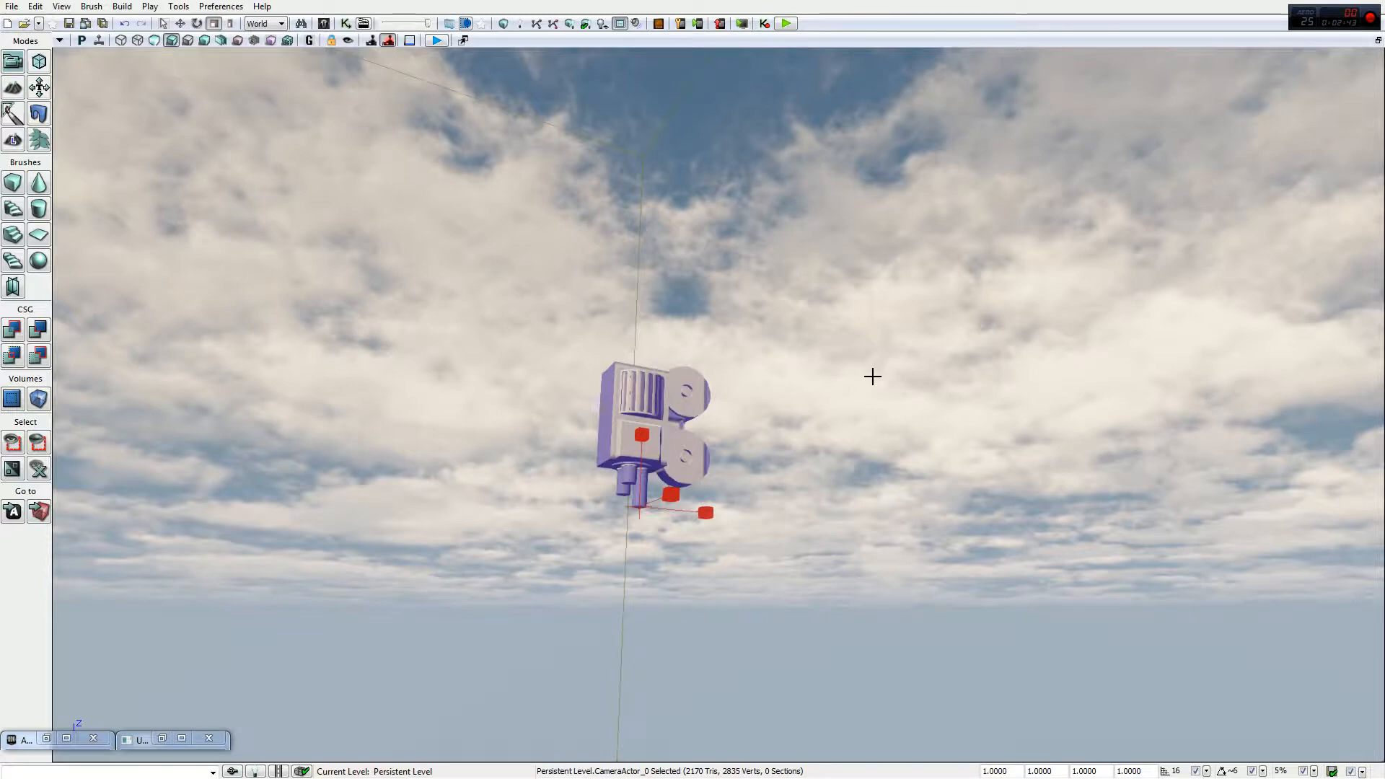
# Step: Move the camera actor slightly along its horizontal axis and rotate it with the rotation gizmo
pyautogui.press('w')
pyautogui.moveTo(688, 511); pyautogui.dragTo(663, 509)
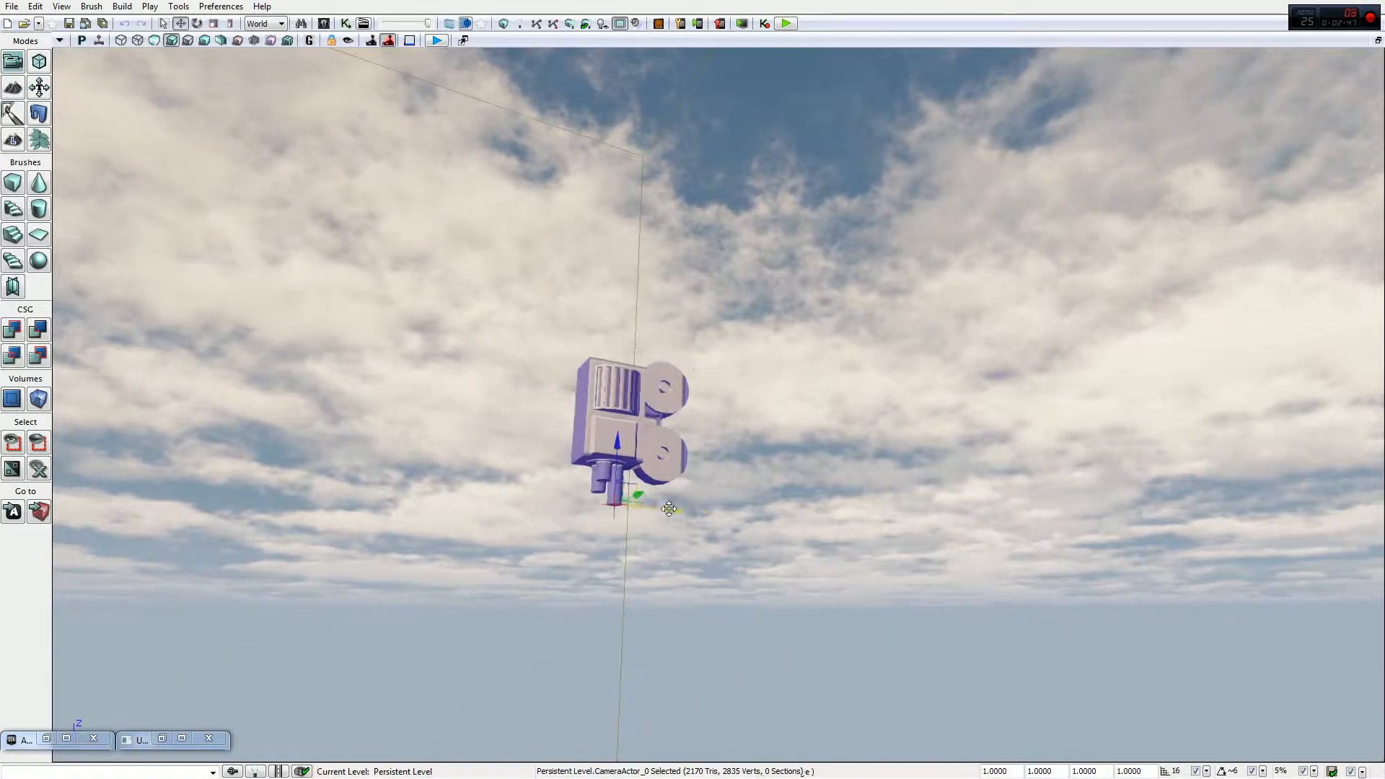
pyautogui.press('space')
pyautogui.moveTo(583, 494); pyautogui.dragTo(697, 363)
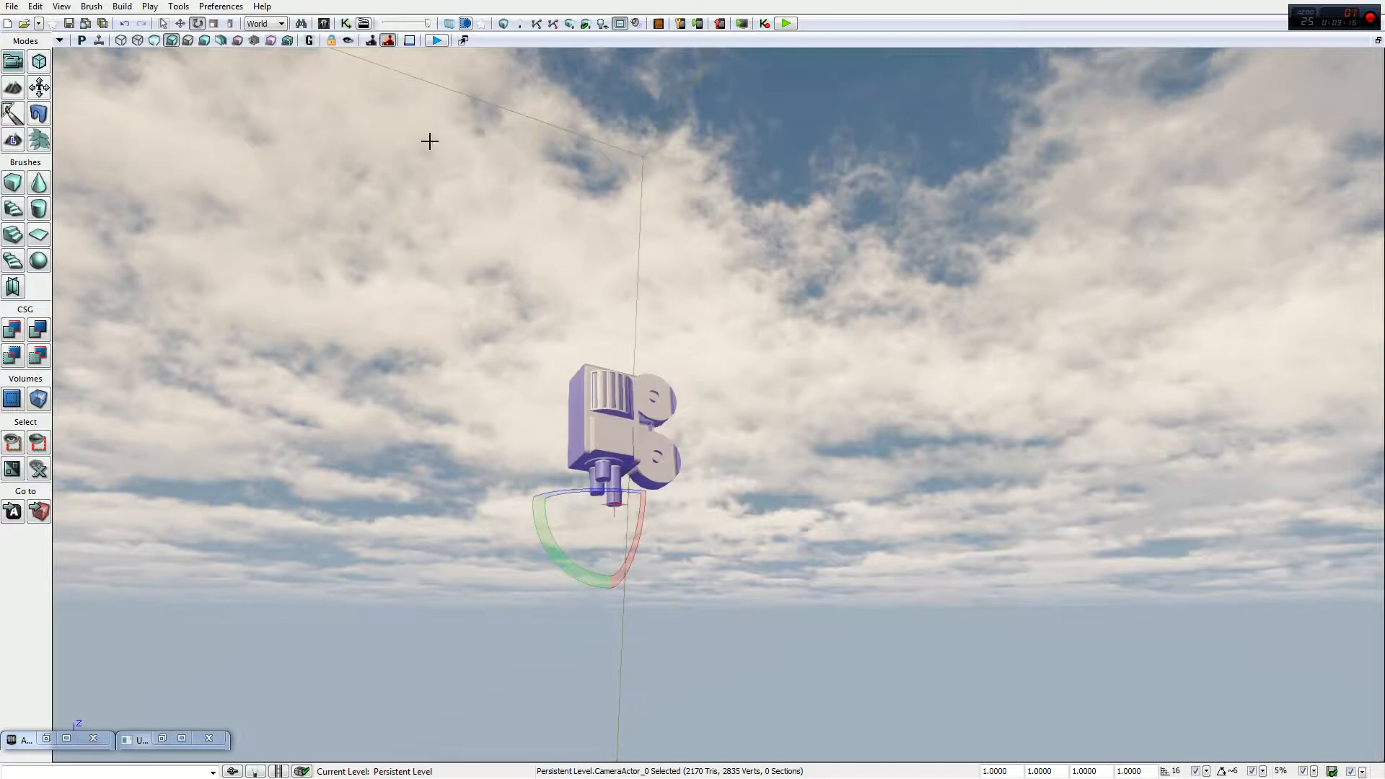
# Step: Lock the selected camera actor to the viewport, fly it above the room facing down at the cube, and release the lock
pyautogui.click(348, 40)
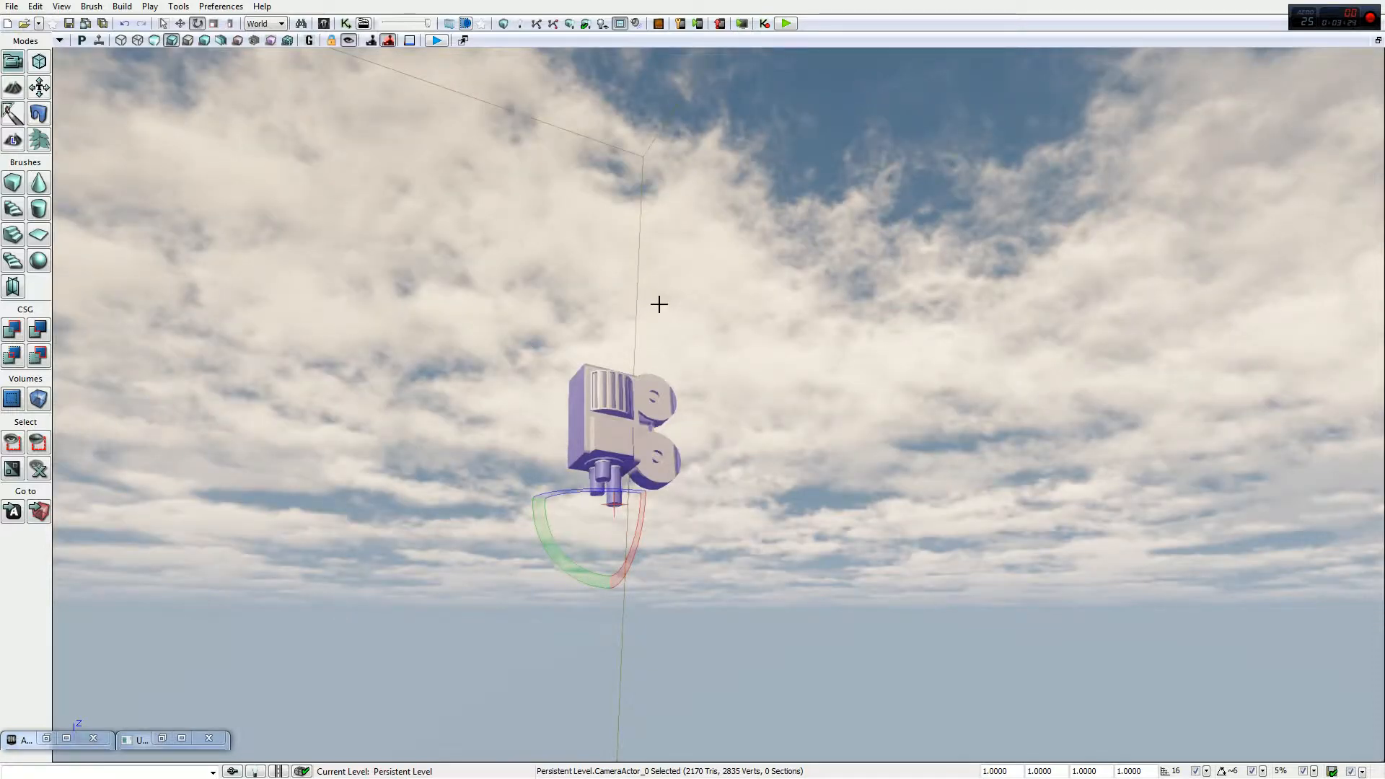
pyautogui.moveTo(660, 305)
pyautogui.mouseDown(button='right')
pyautogui.moveTo(658, 329)
pyautogui.moveTo(525, 345)
pyautogui.moveTo(661, 302)
pyautogui.mouseUp(button='right')
pyautogui.press('d')
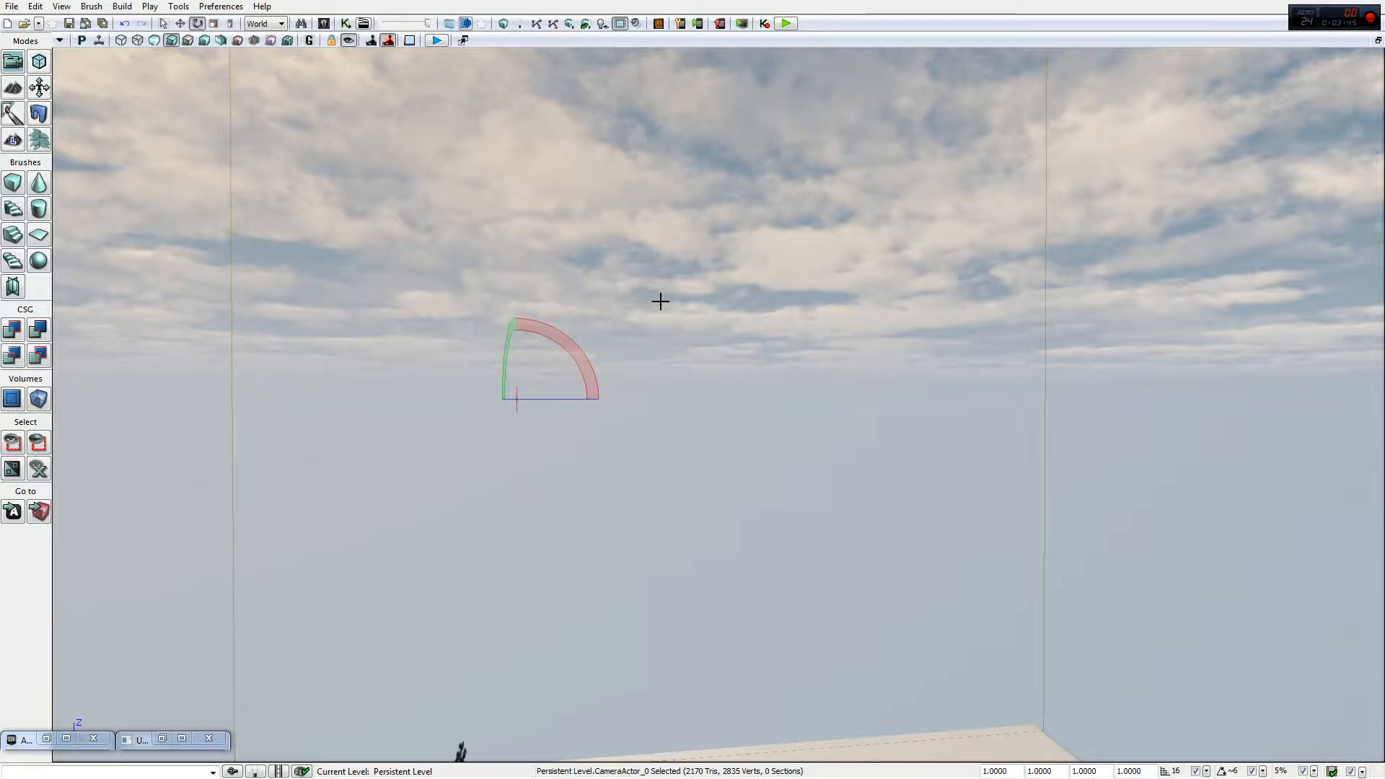
pyautogui.moveTo(648, 189); pyautogui.dragTo(652, 402, button='right')
pyautogui.scroll(-4, 652, 402)
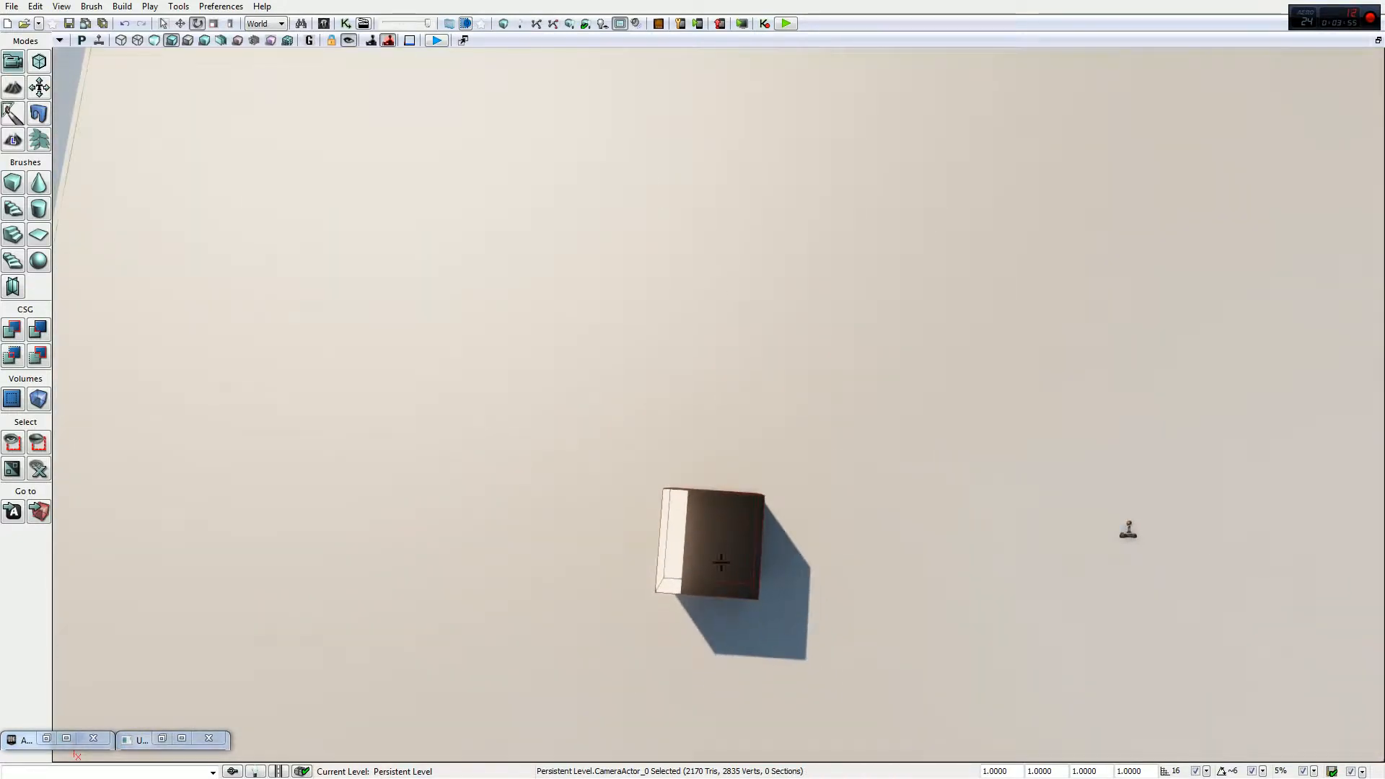
pyautogui.moveTo(753, 336); pyautogui.dragTo(980, 306, button='right')
pyautogui.press('s')
pyautogui.moveTo(860, 270); pyautogui.dragTo(861, 270, button='right')
pyautogui.press('w')
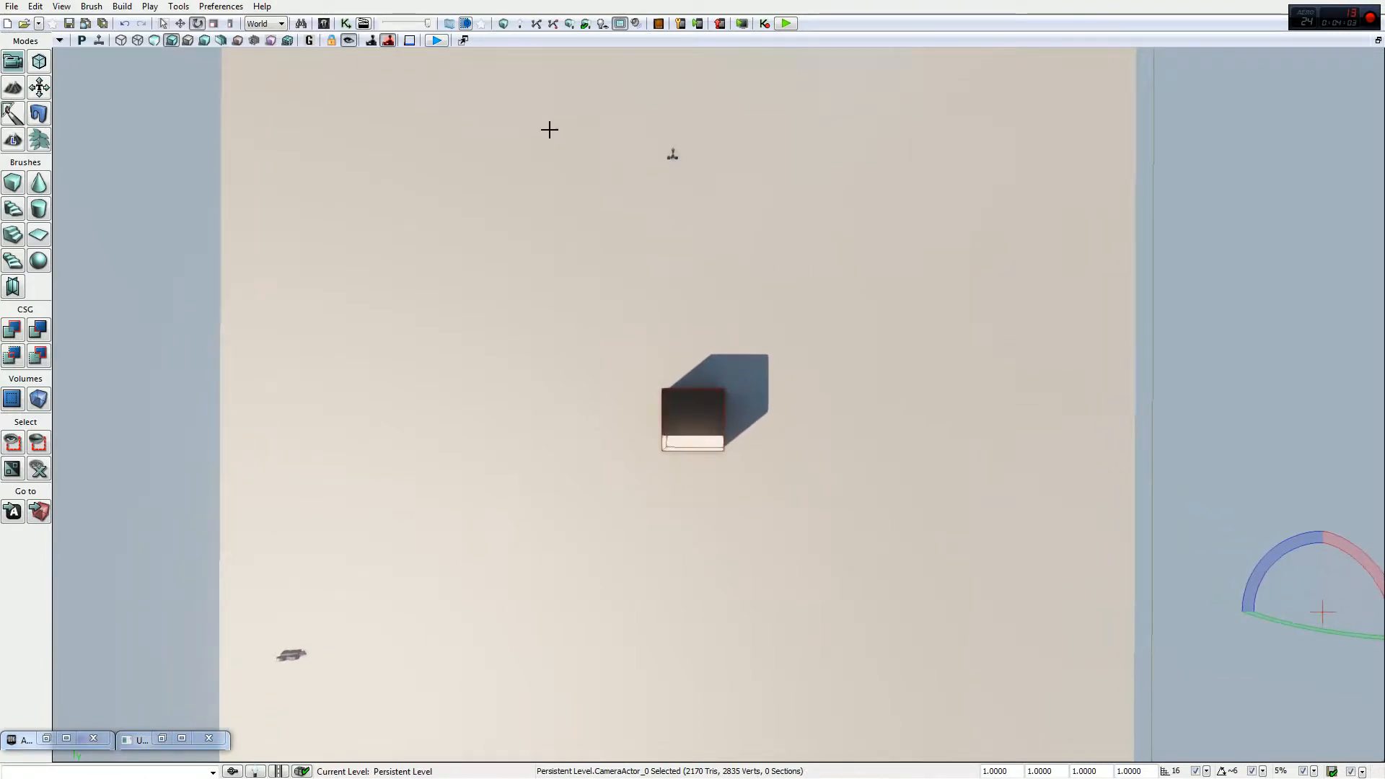
pyautogui.moveTo(618, 202); pyautogui.dragTo(617, 202, button='right')
pyautogui.press('s')
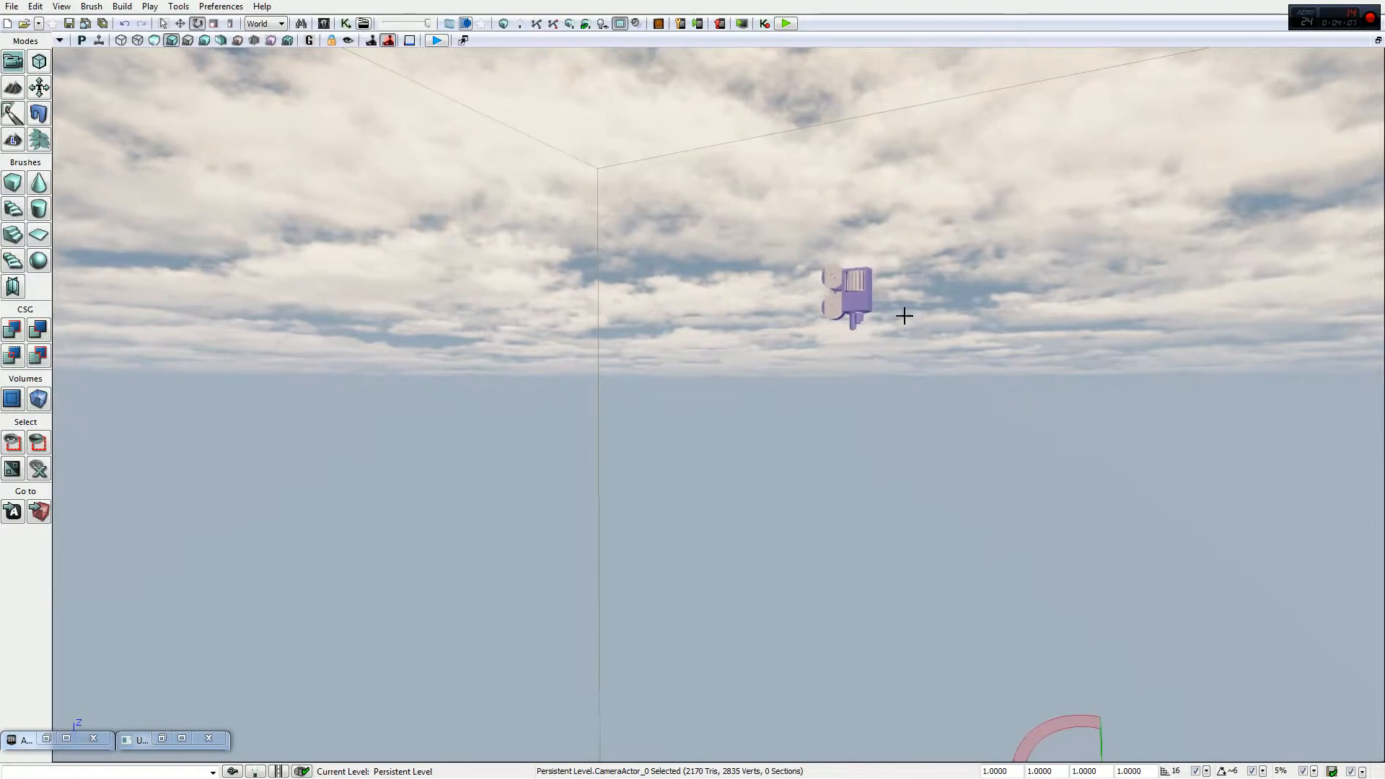
# Step: Open the camera actor's properties window and enlarge it to show the full setting names
pyautogui.moveTo(866, 319); pyautogui.dragTo(867, 319, button='right')
pyautogui.moveTo(969, 349); pyautogui.dragTo(969, 349, button='right')
pyautogui.press('w')
pyautogui.moveTo(937, 251); pyautogui.dragTo(937, 250, button='right')
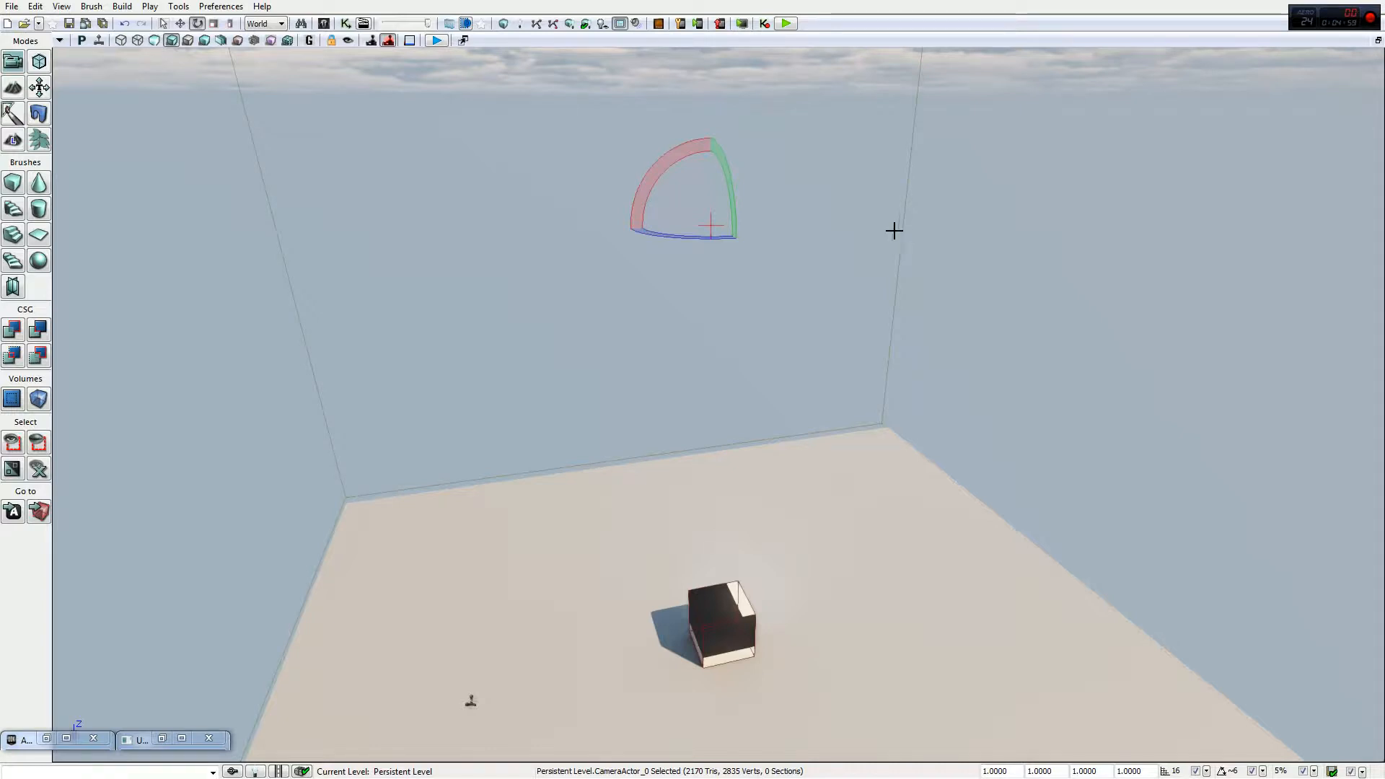
pyautogui.moveTo(895, 229); pyautogui.dragTo(703, 252, button='right')
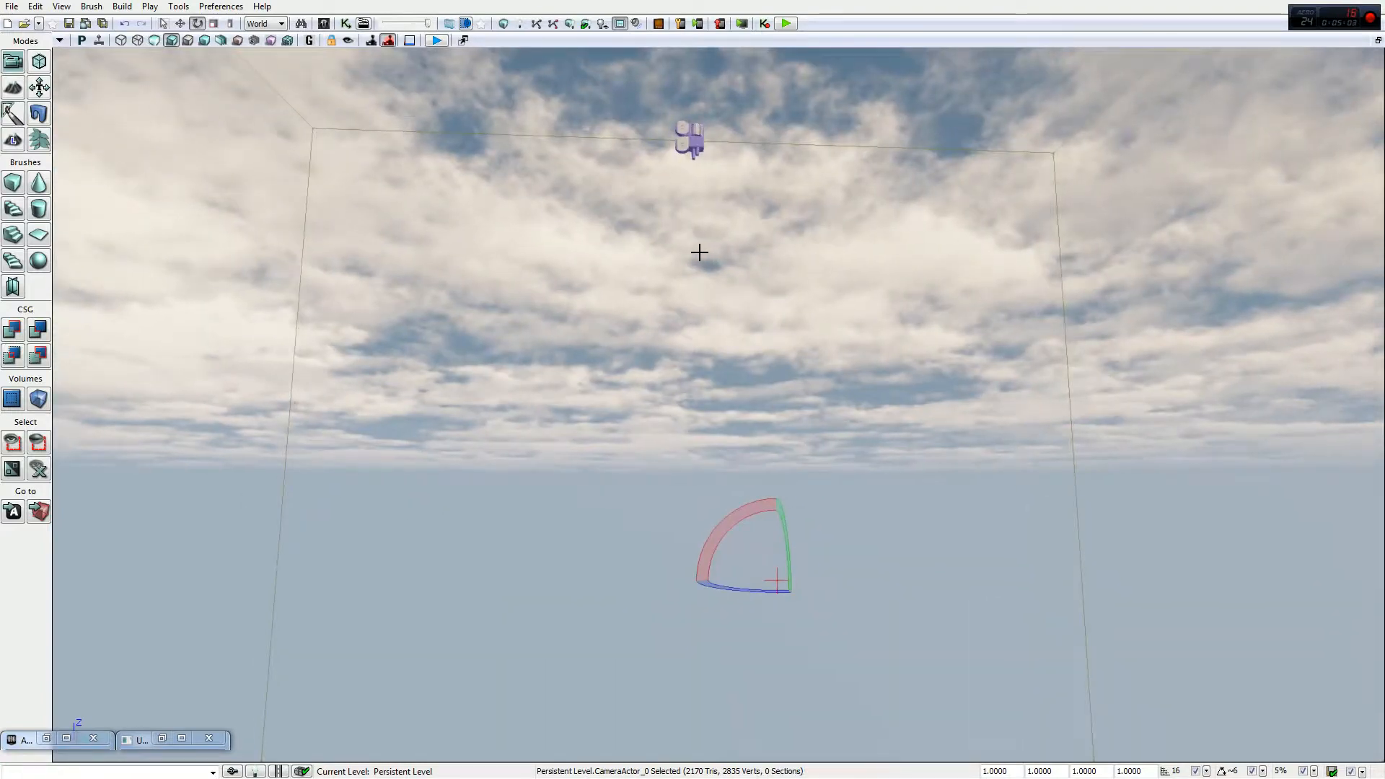
pyautogui.press('F4')
pyautogui.moveTo(583, 119); pyautogui.dragTo(303, 110)
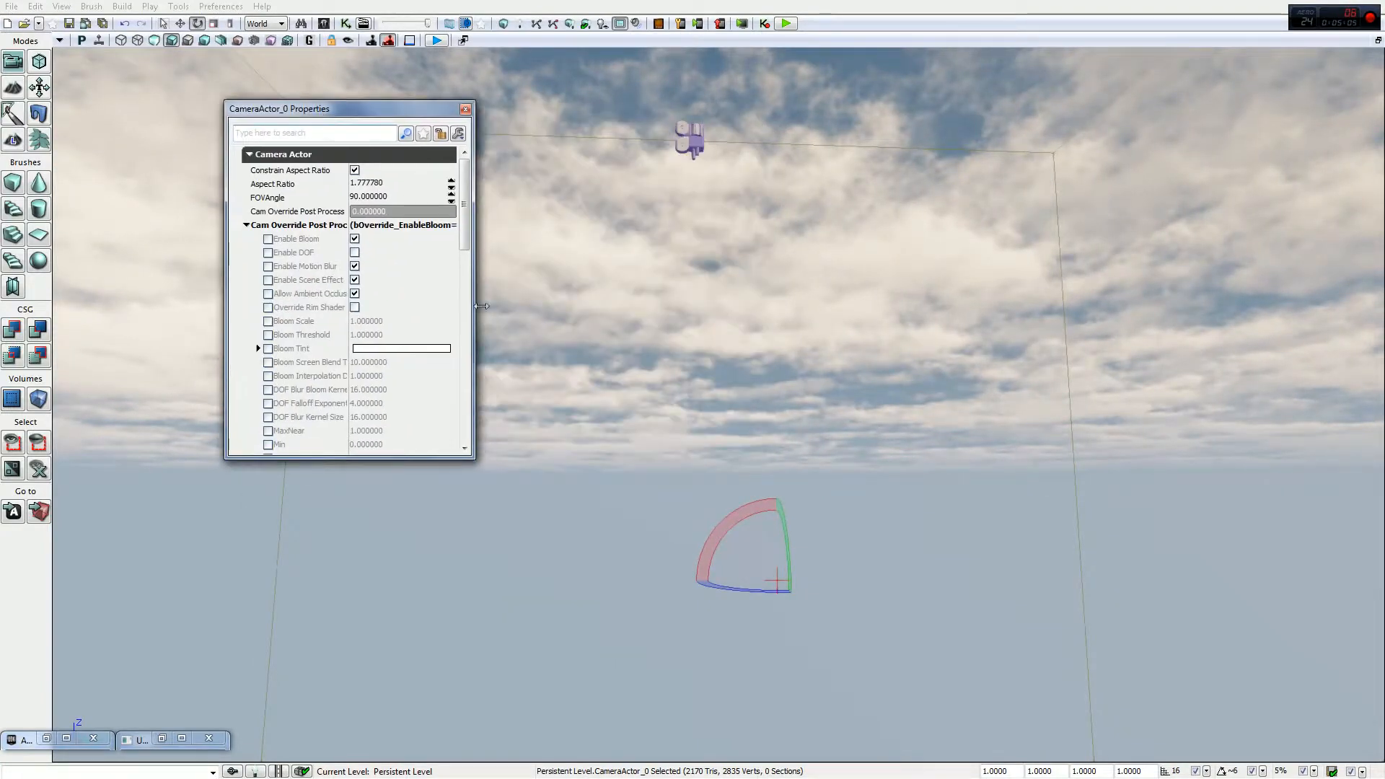
pyautogui.moveTo(473, 457); pyautogui.dragTo(593, 546)
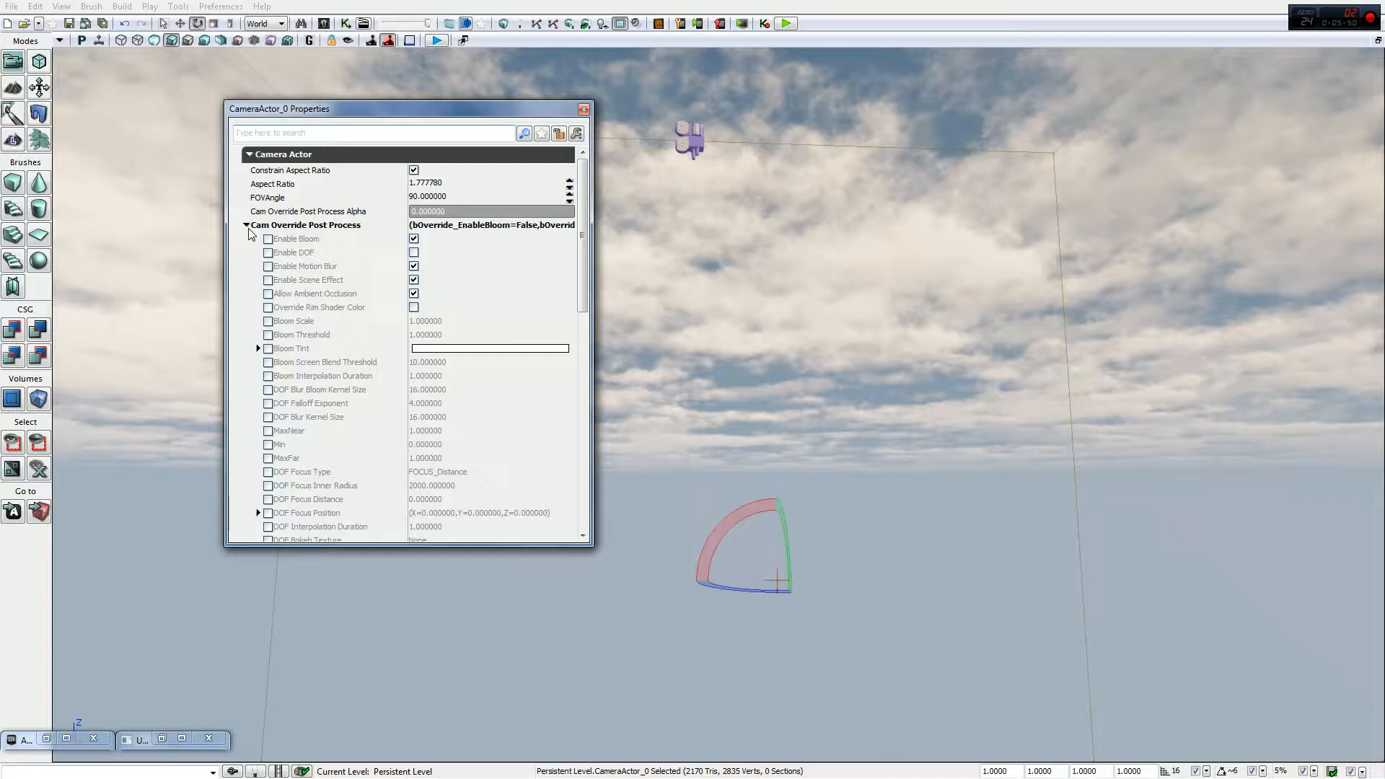
# Step: Face the view toward the sun and try toggling the Enable Bloom override and its value, leaving the override off and the value on
pyautogui.moveTo(897, 96); pyautogui.dragTo(1005, 282, button='right')
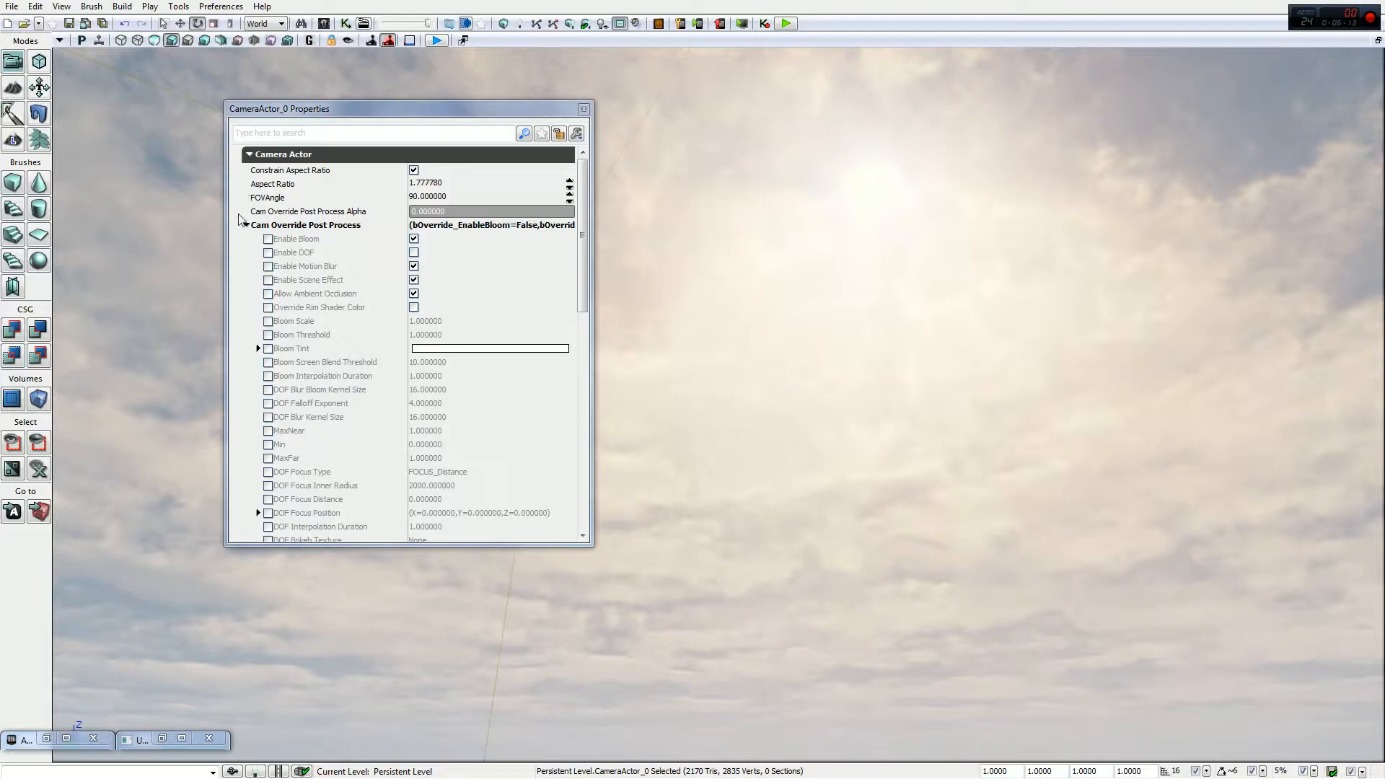
pyautogui.click(267, 239)
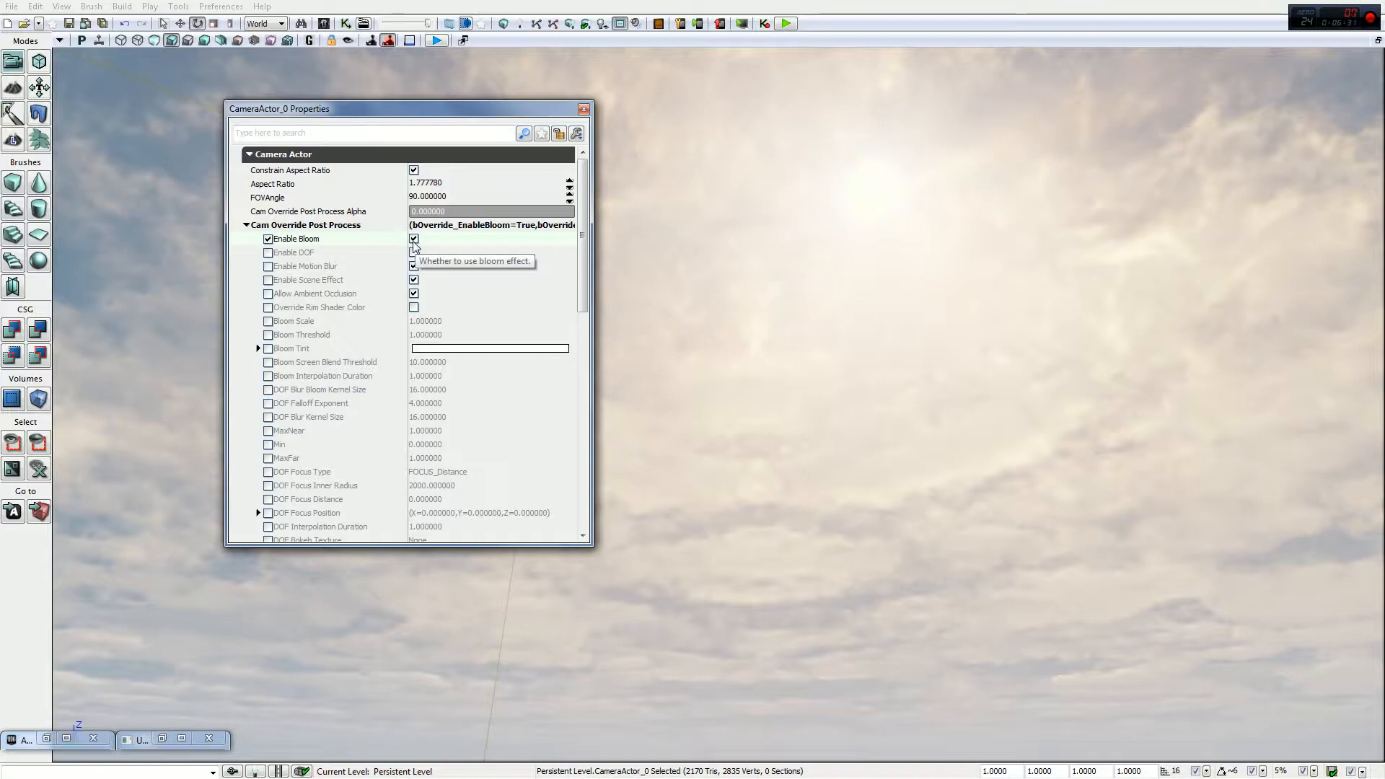
pyautogui.click(268, 239)
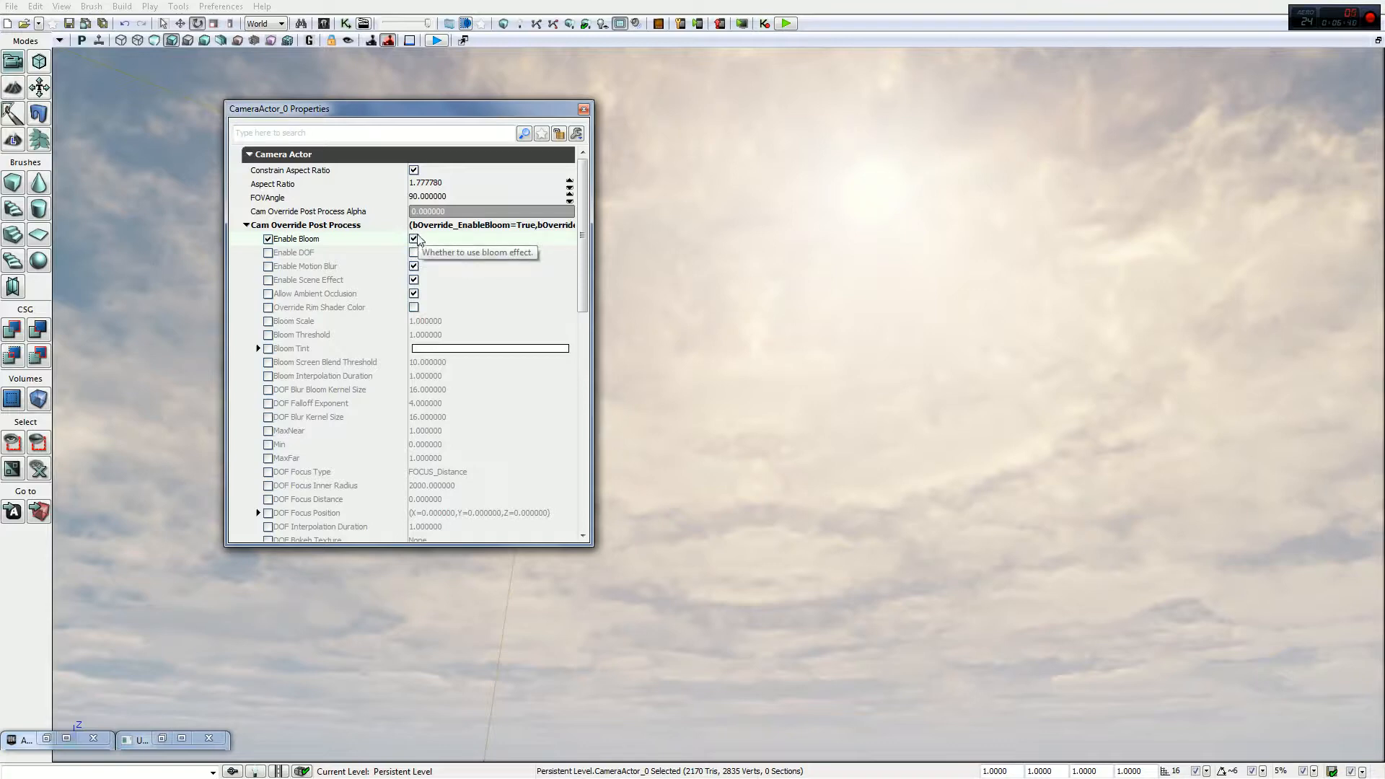
pyautogui.click(269, 241)
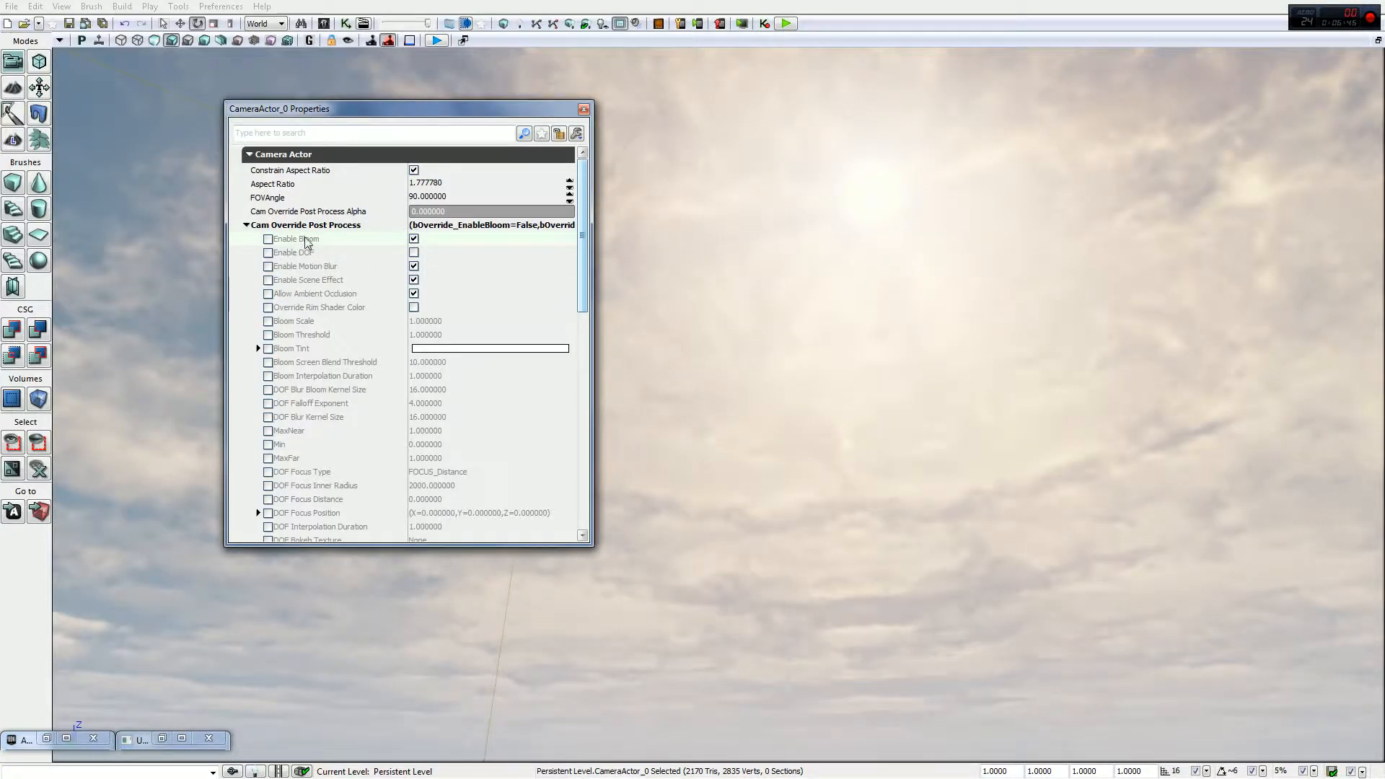
pyautogui.click(269, 240)
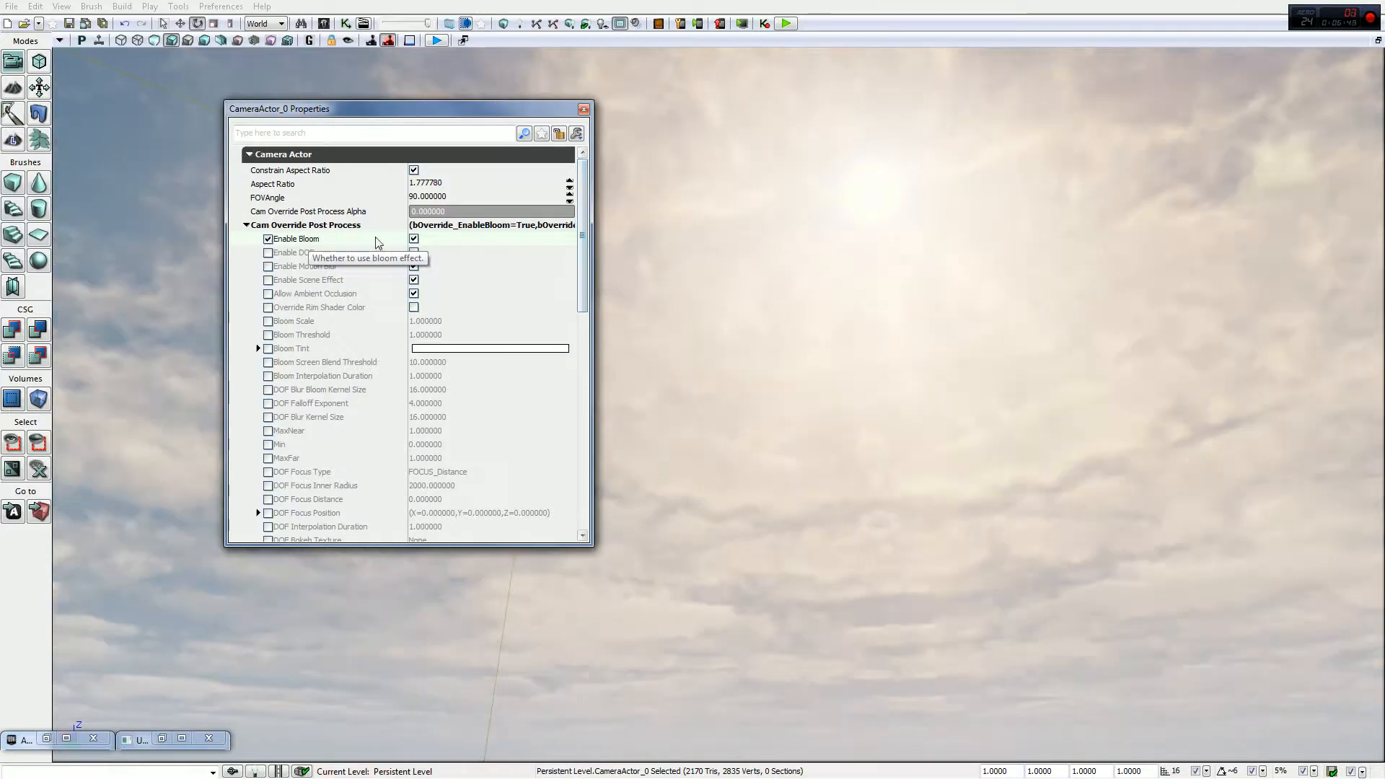
pyautogui.click(413, 239)
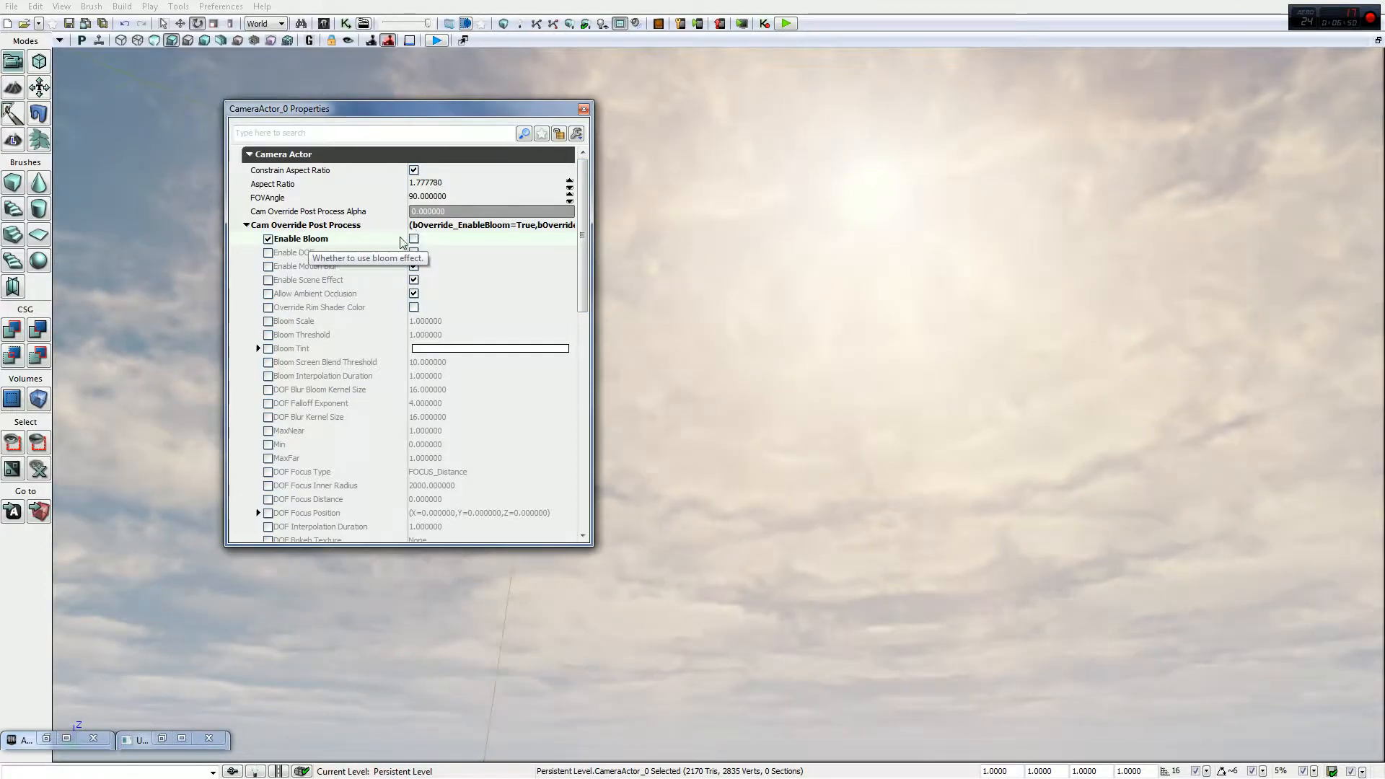
pyautogui.click(269, 240)
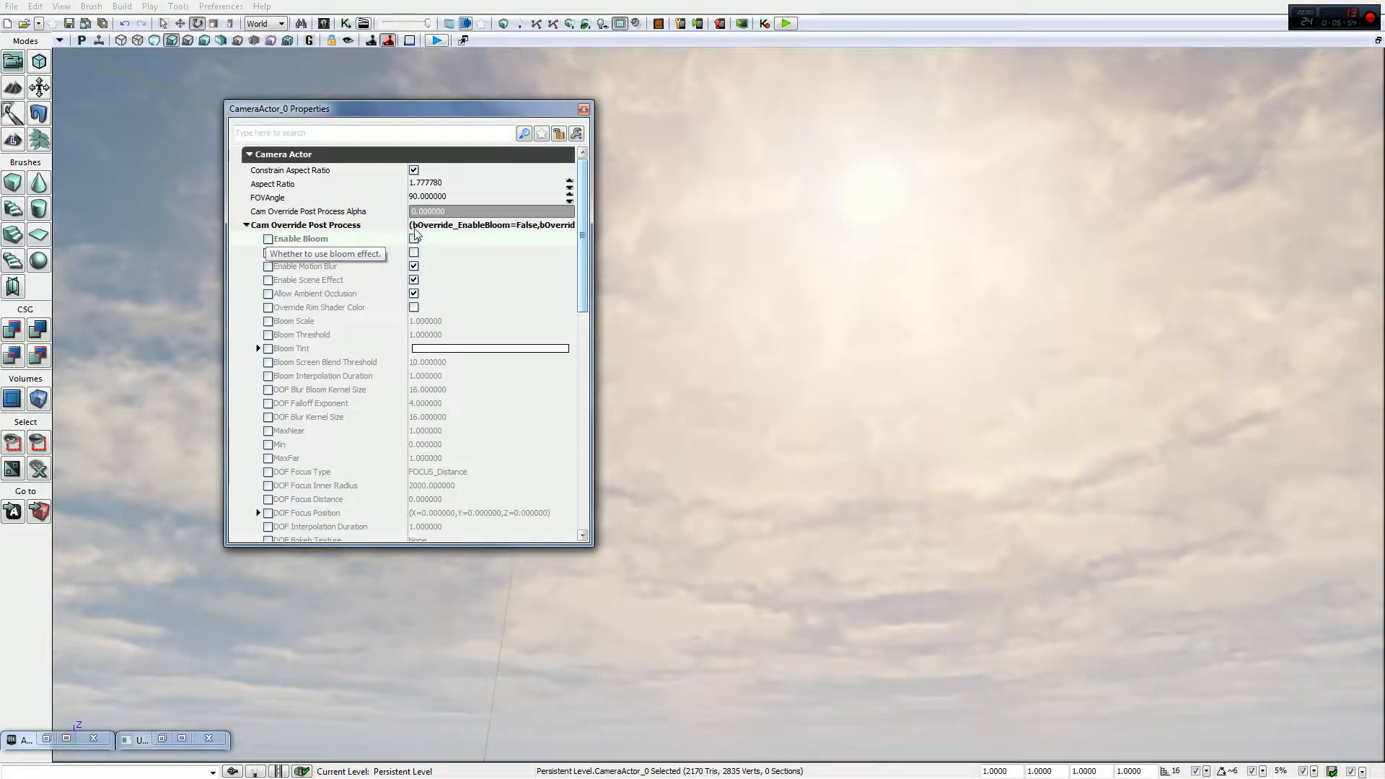
pyautogui.click(414, 239)
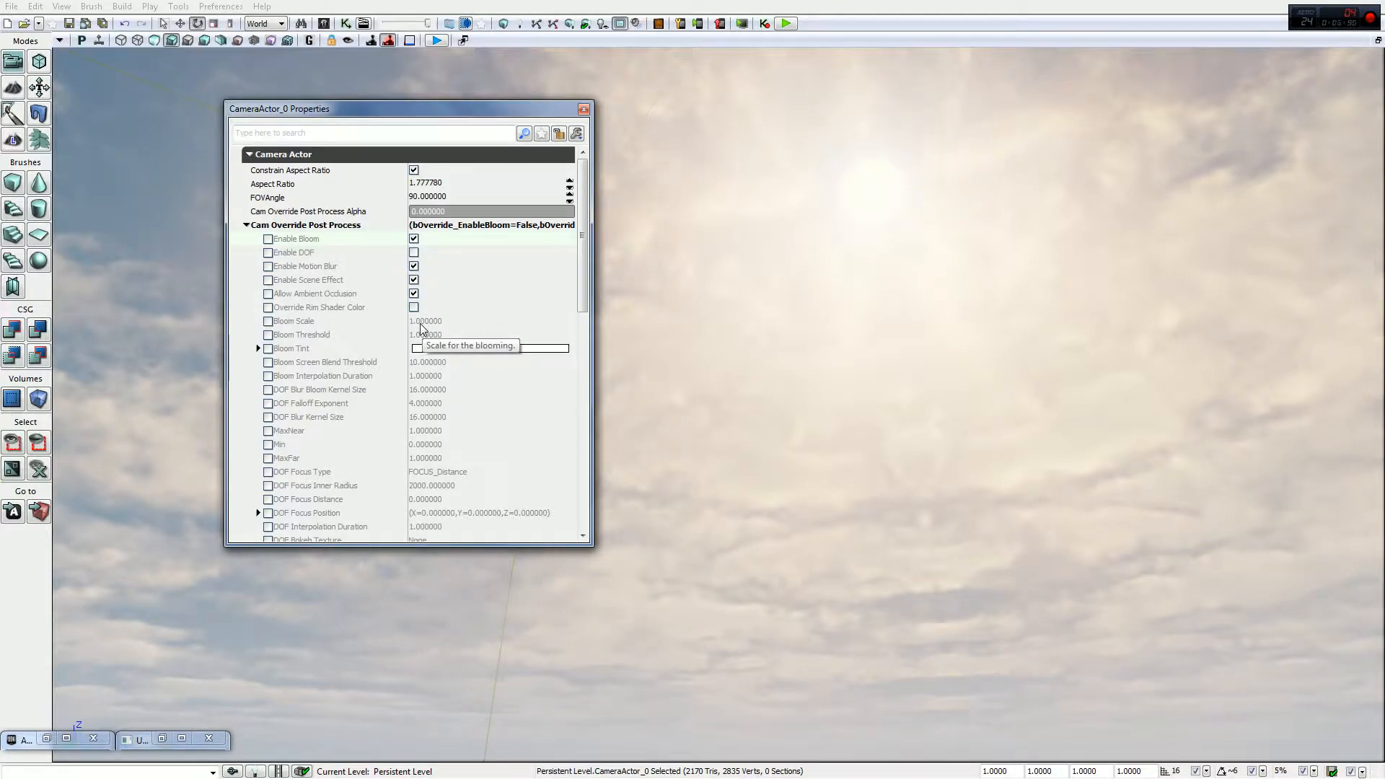
# Step: Turn on the Bloom Threshold override, lower its value to 0.999900, and turn the override back off
pyautogui.click(425, 350)
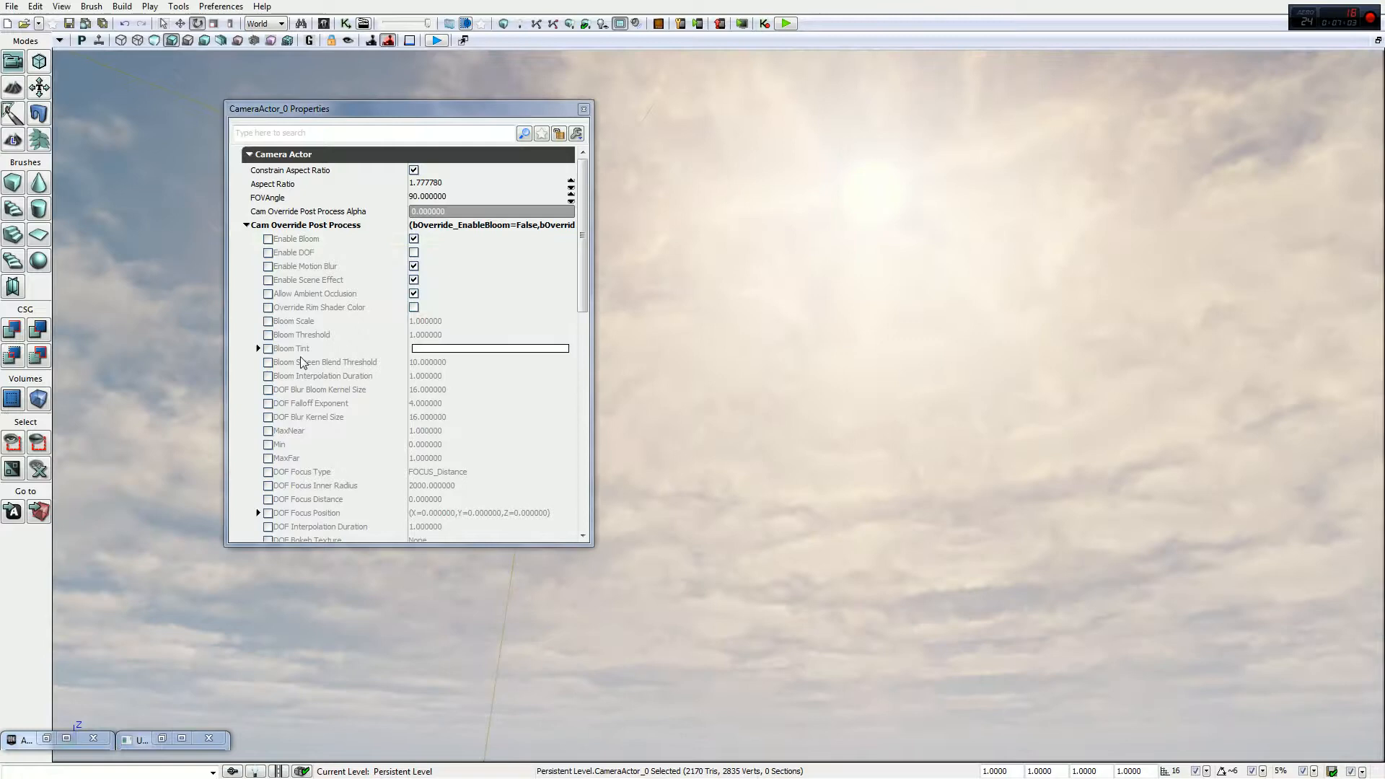
pyautogui.click(267, 335)
pyautogui.moveTo(421, 337)
pyautogui.mouseDown()
pyautogui.moveTo(448, 337)
pyautogui.moveTo(433, 342)
pyautogui.mouseUp()
pyautogui.click(411, 335)
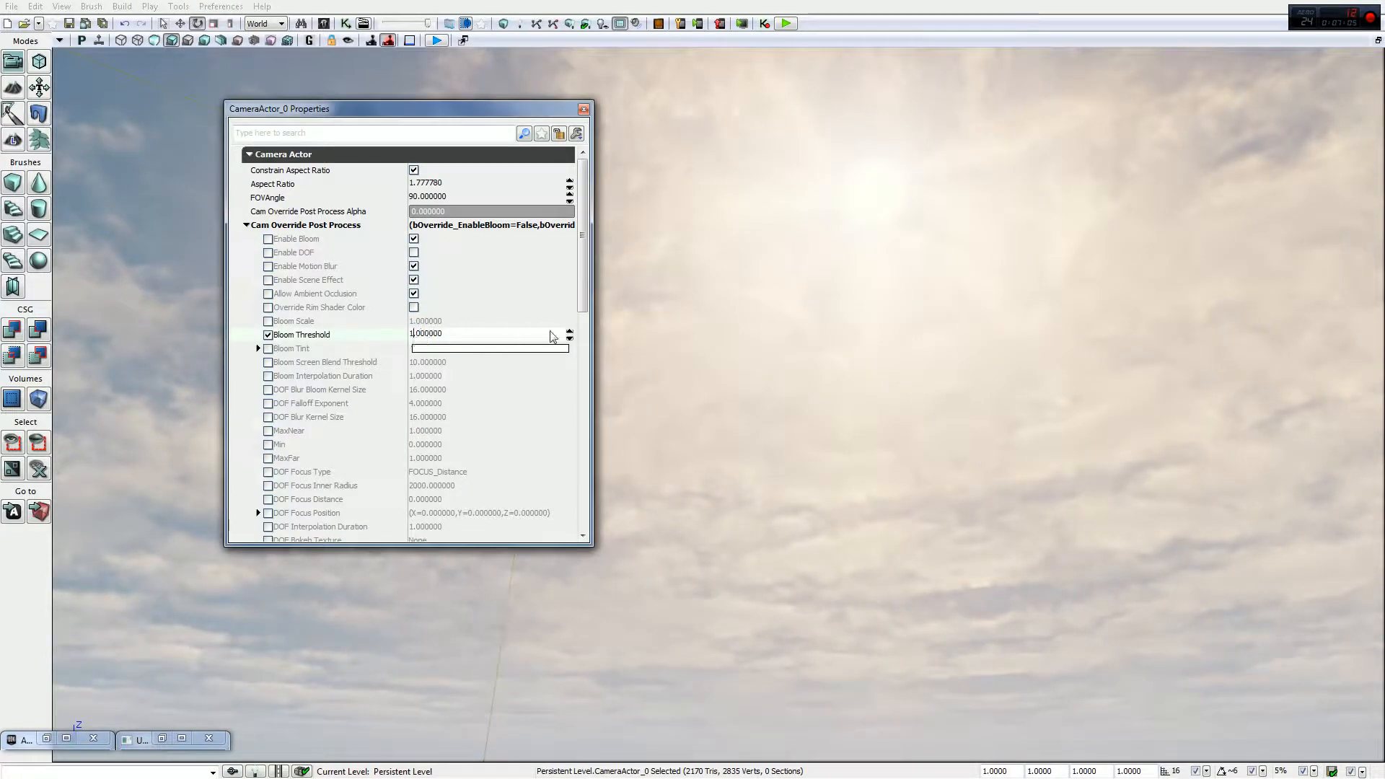
pyautogui.click(566, 330)
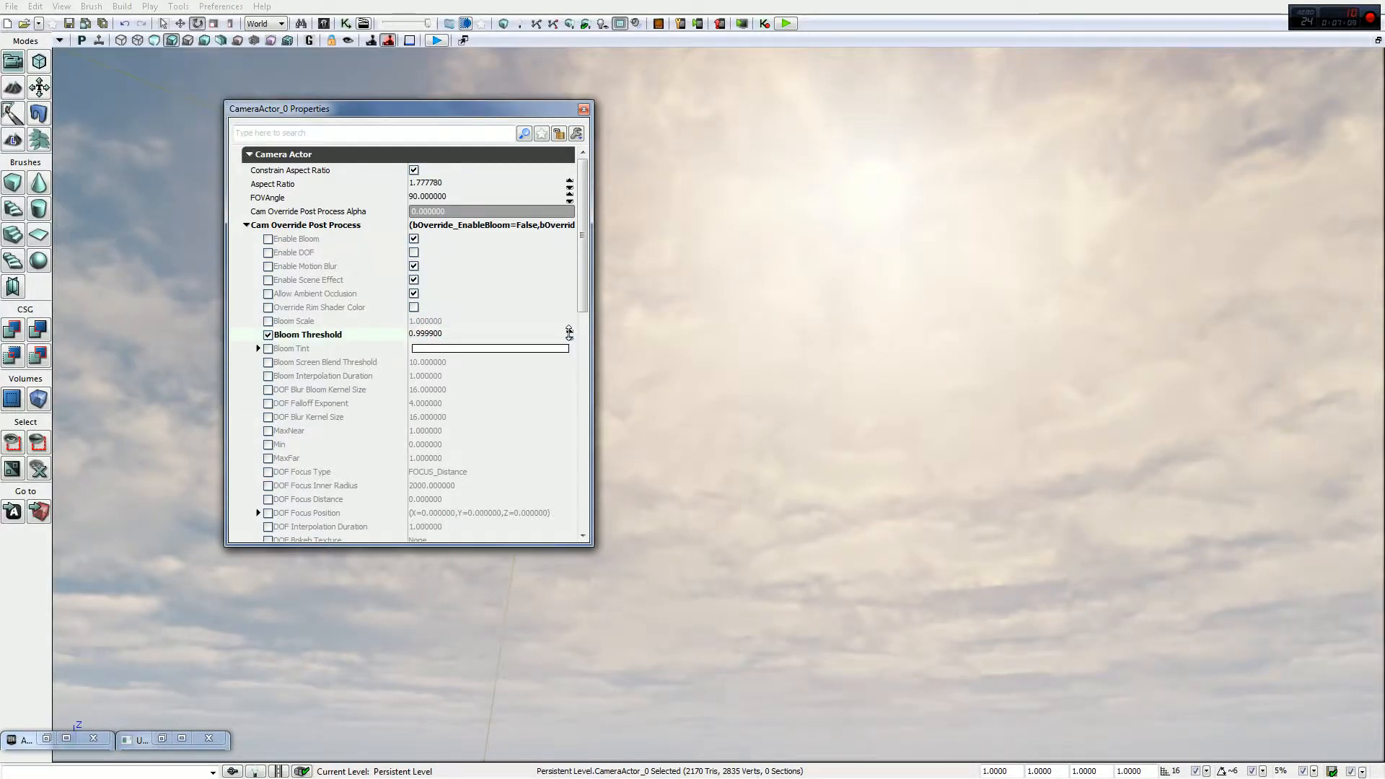
pyautogui.click(267, 335)
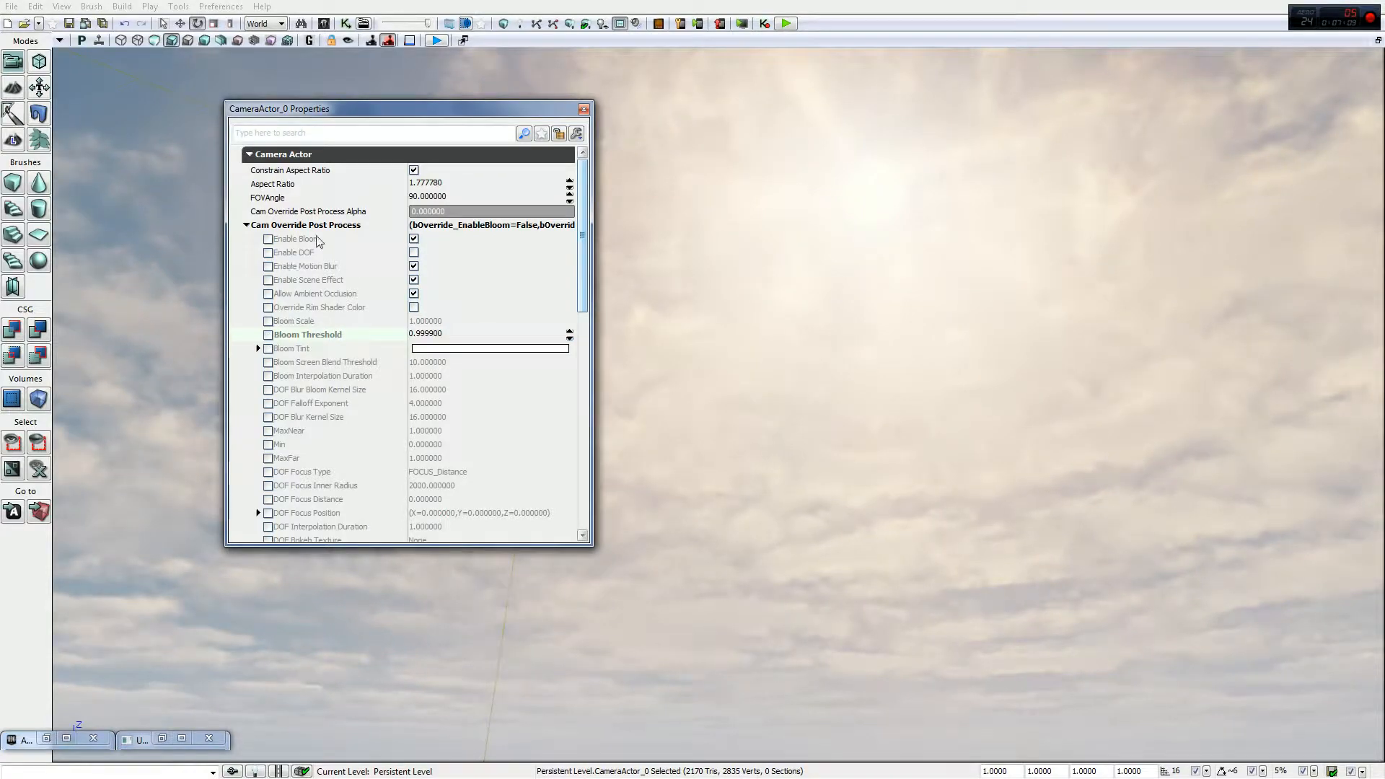
# Step: Try turning on the overrides for Enable Bloom, Enable DOF and Enable Motion Blur, and clear all three again
pyautogui.click(268, 238)
pyautogui.click(268, 252)
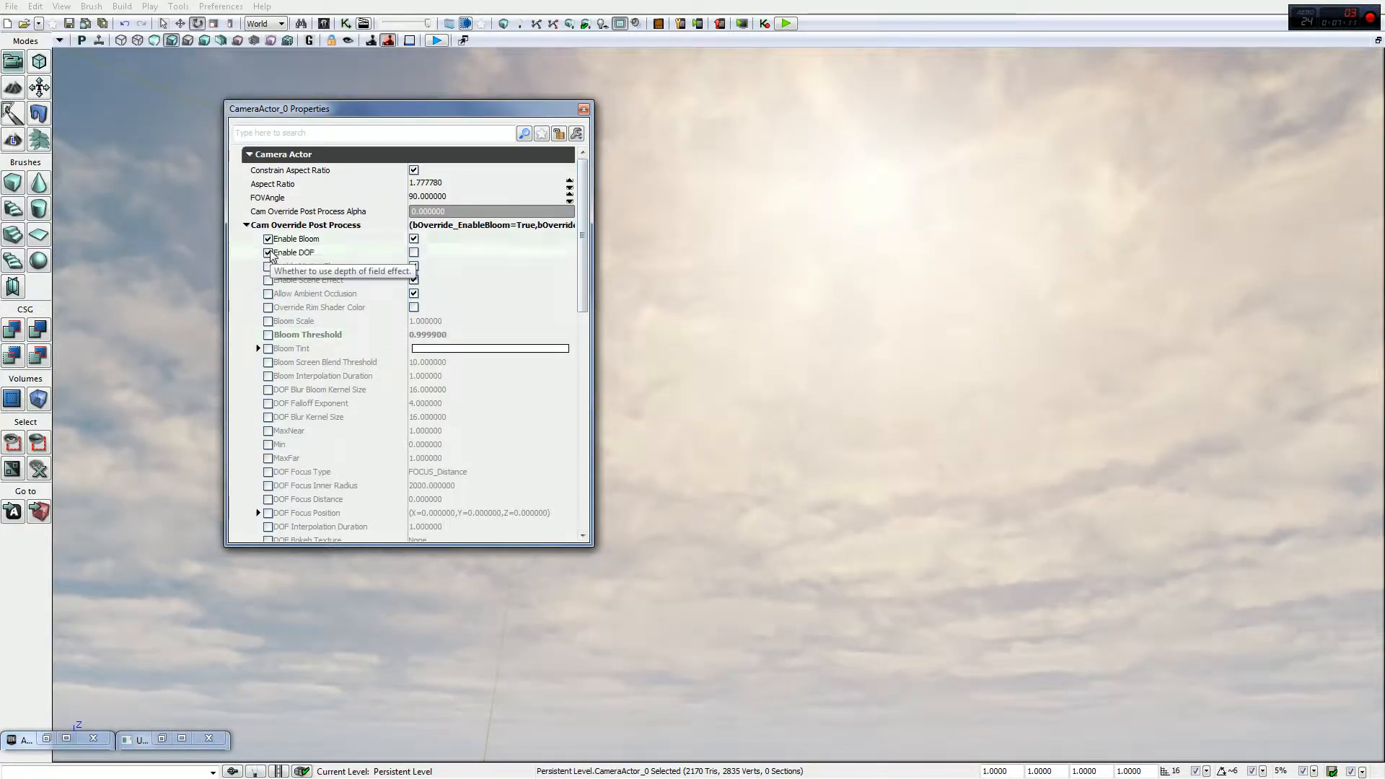
pyautogui.click(268, 267)
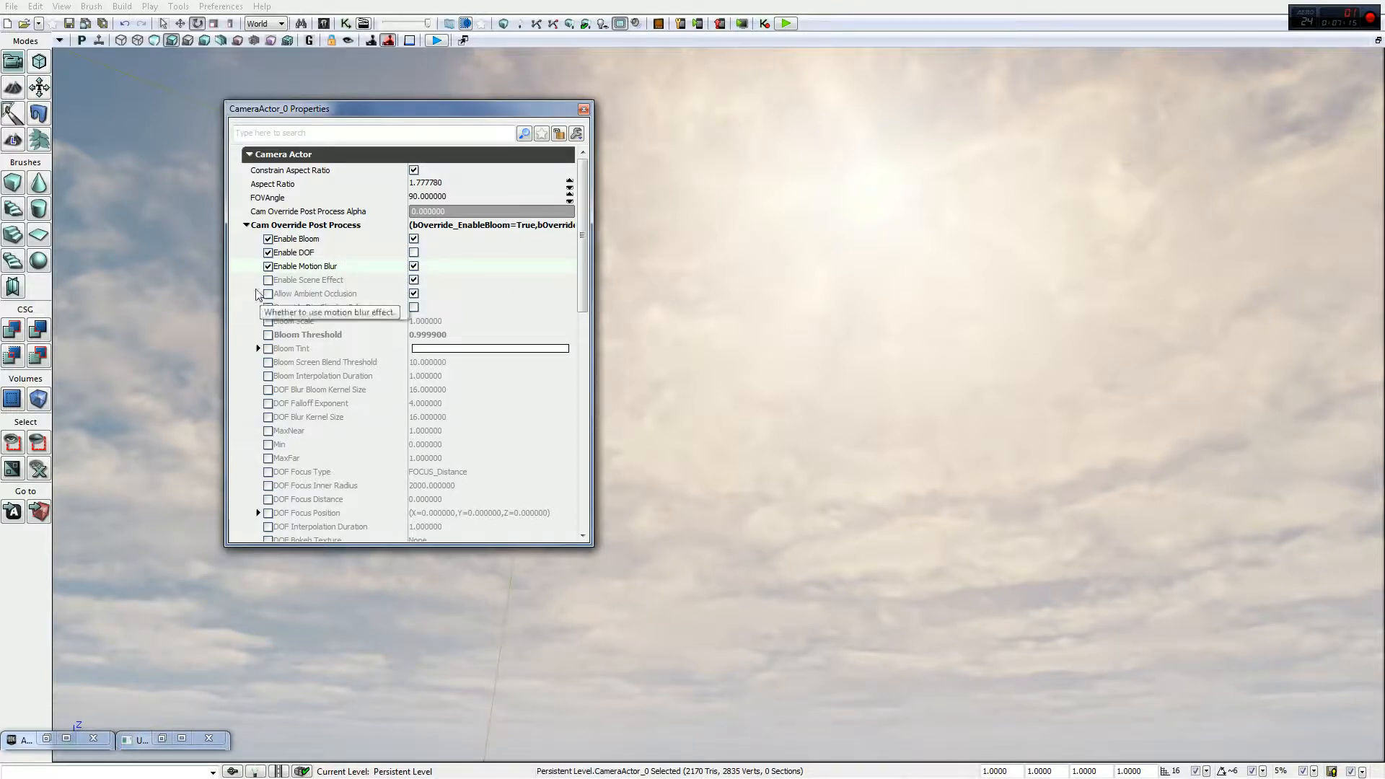
pyautogui.click(268, 266)
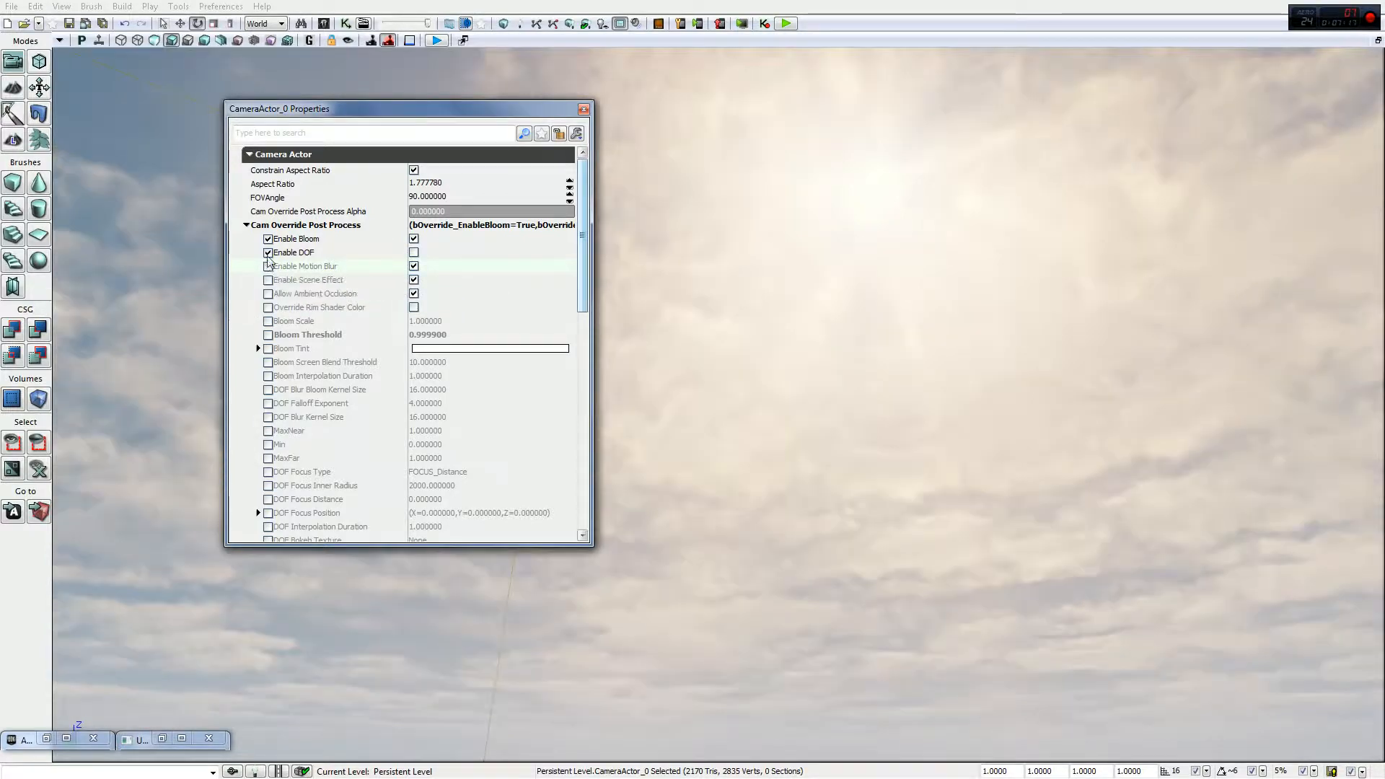
pyautogui.click(267, 253)
pyautogui.click(268, 239)
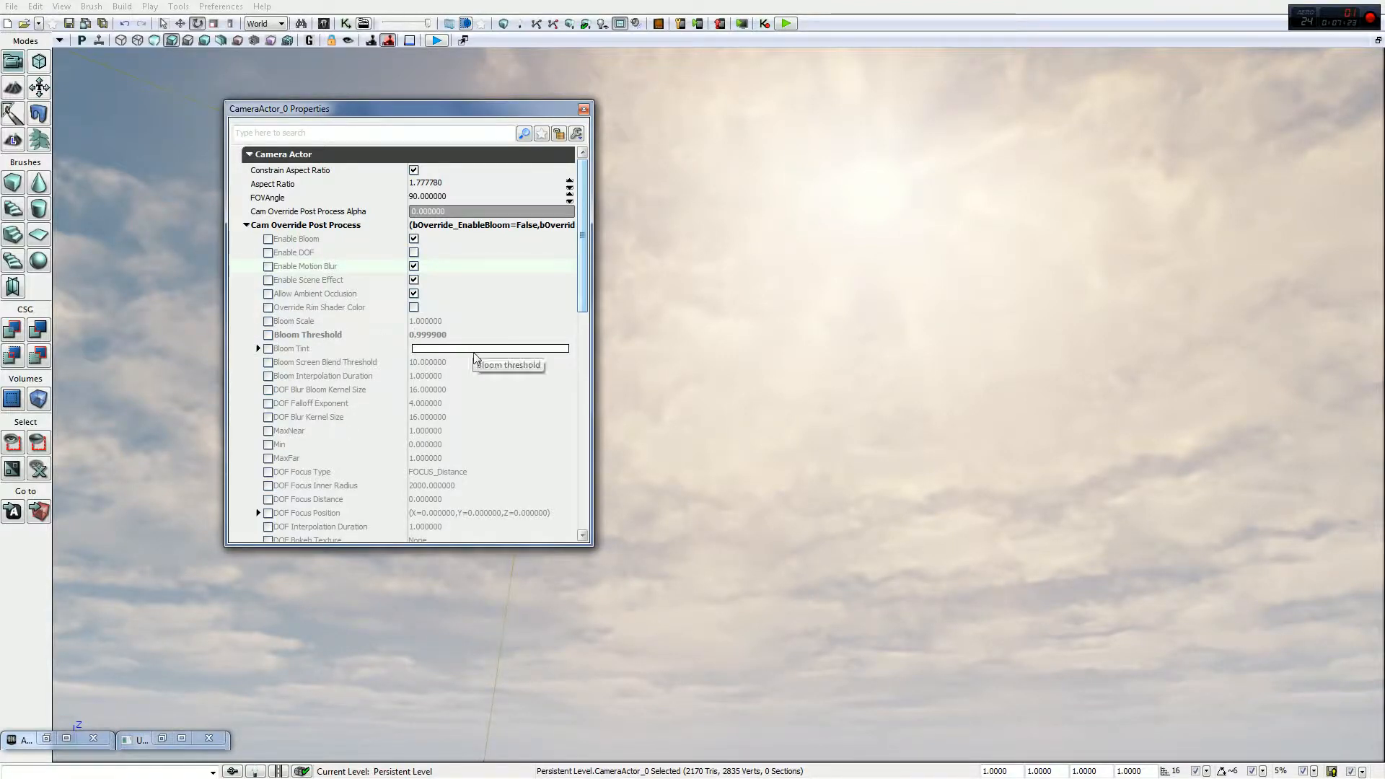
# Step: Examine the remaining post process overrides through Mobile Post Process, and the camera's FOVAngle and Constrain Aspect Ratio settings
pyautogui.scroll(-3, 447, 376)
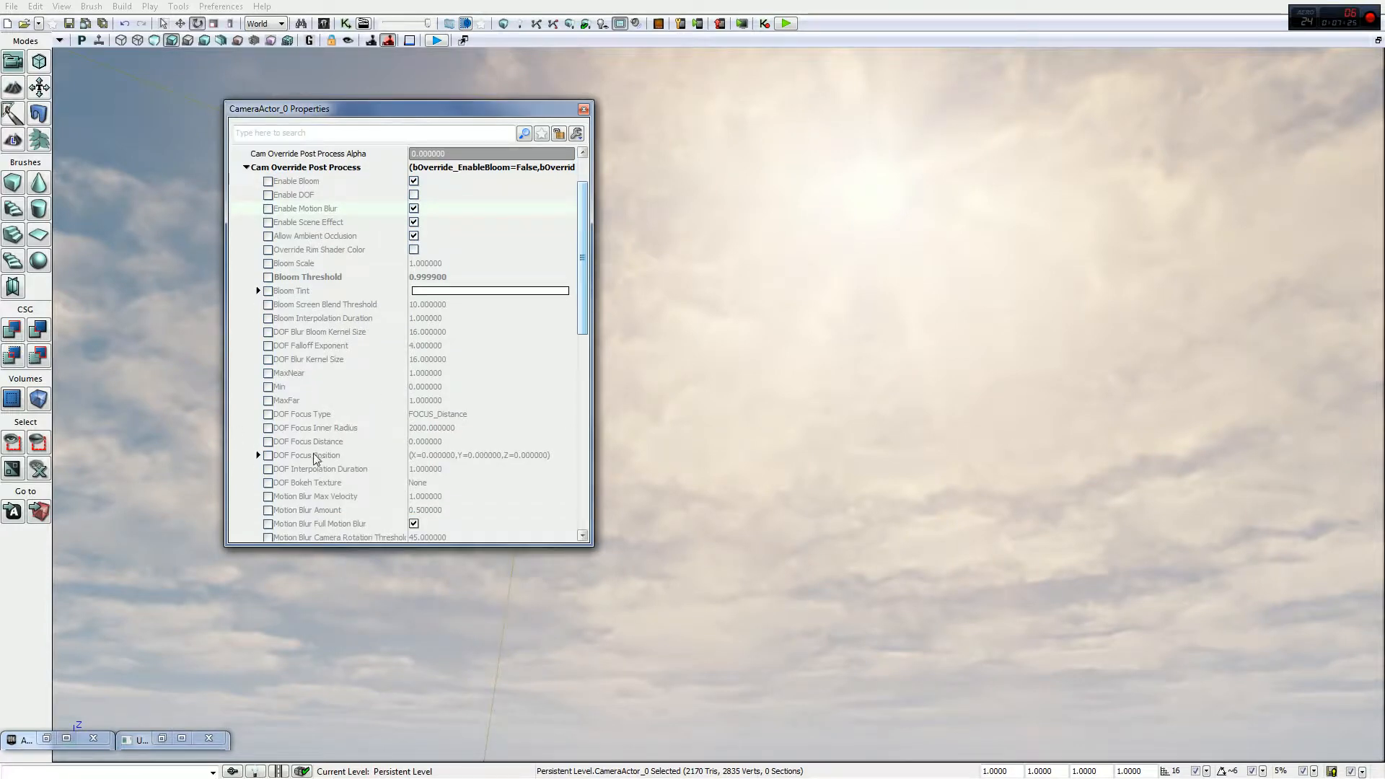
pyautogui.scroll(-1, 315, 456)
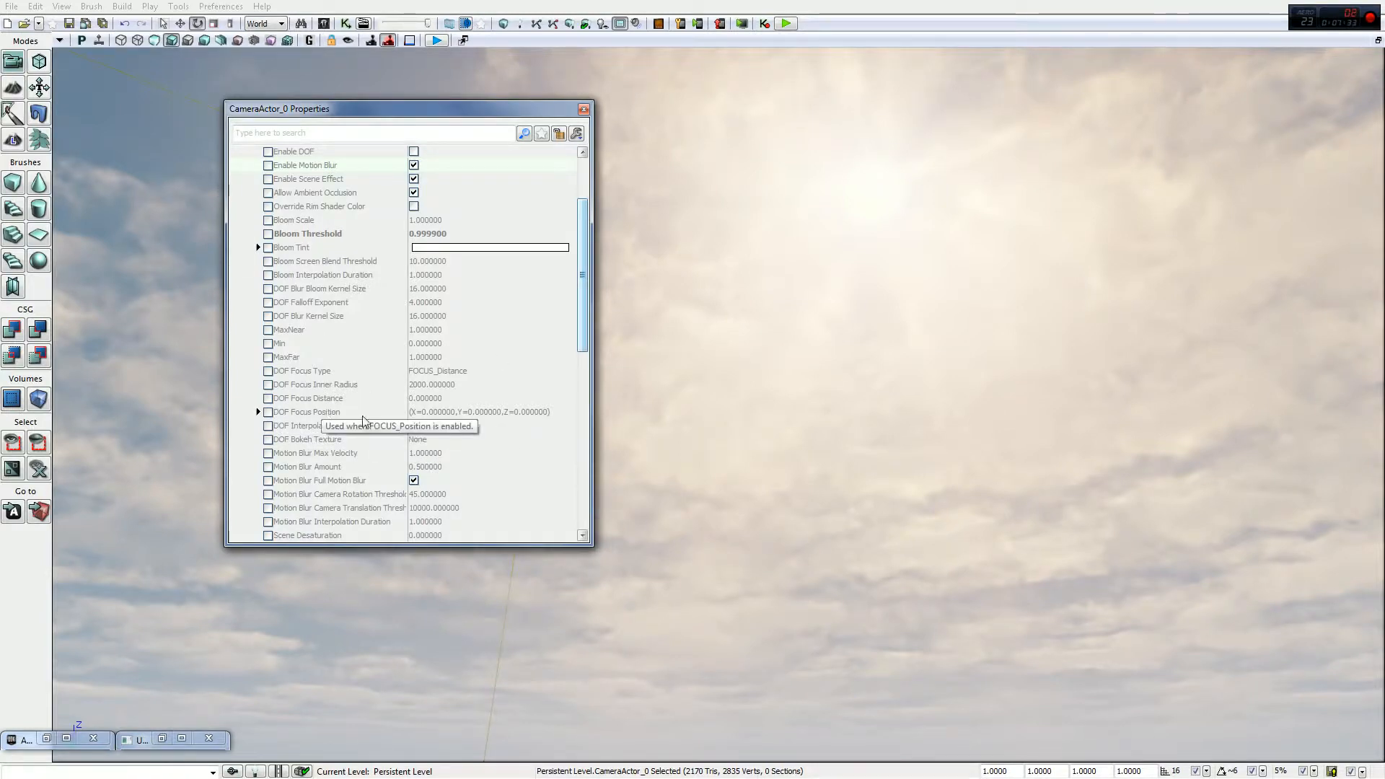
pyautogui.scroll(-3, 368, 381)
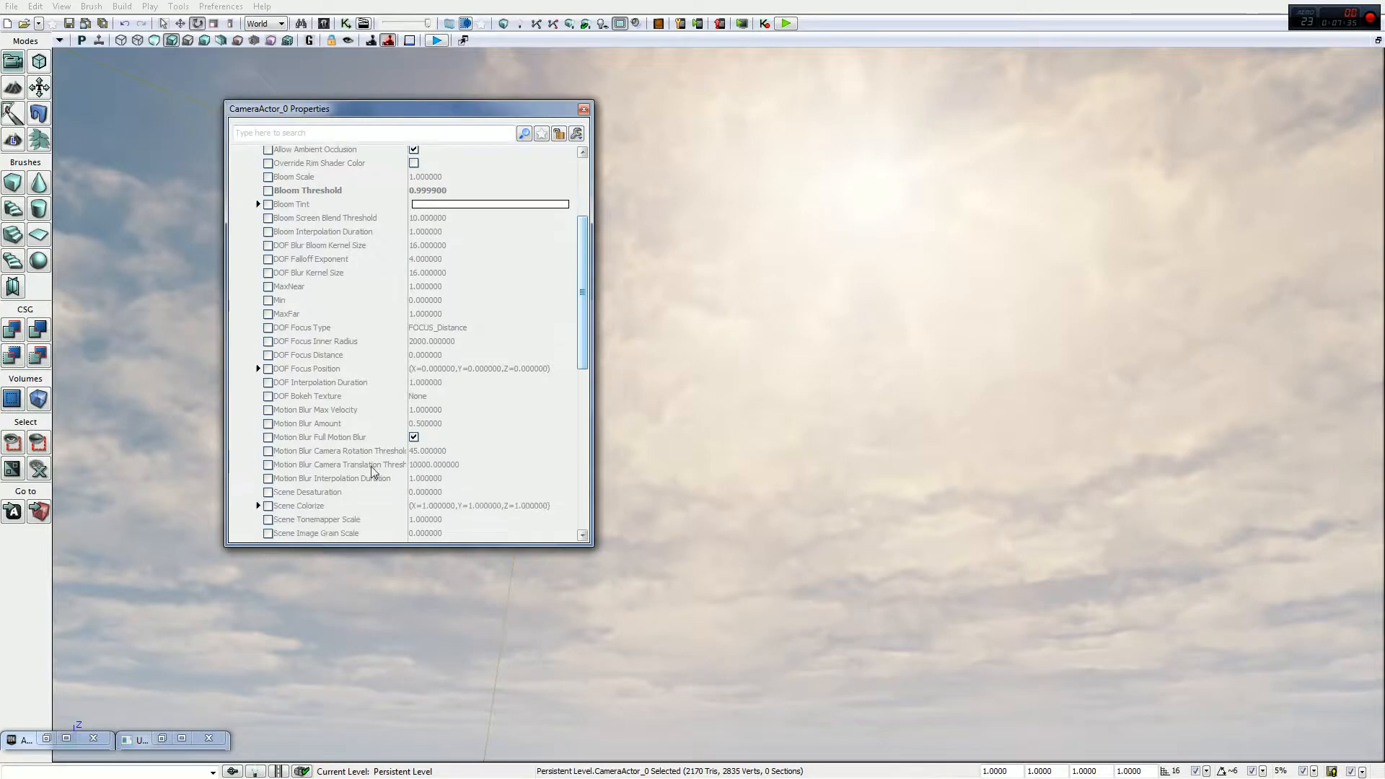
pyautogui.scroll(-5, 277, 291)
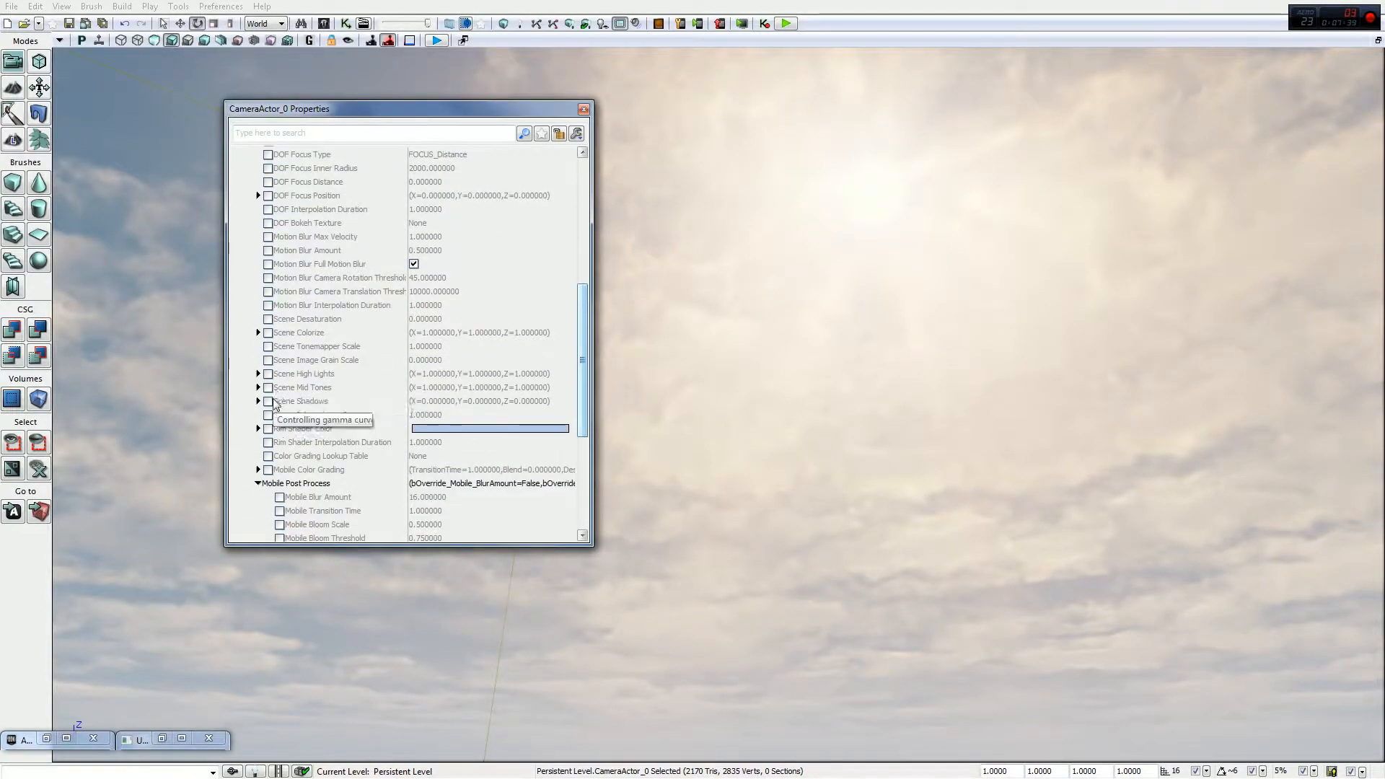
pyautogui.scroll(-3, 354, 414)
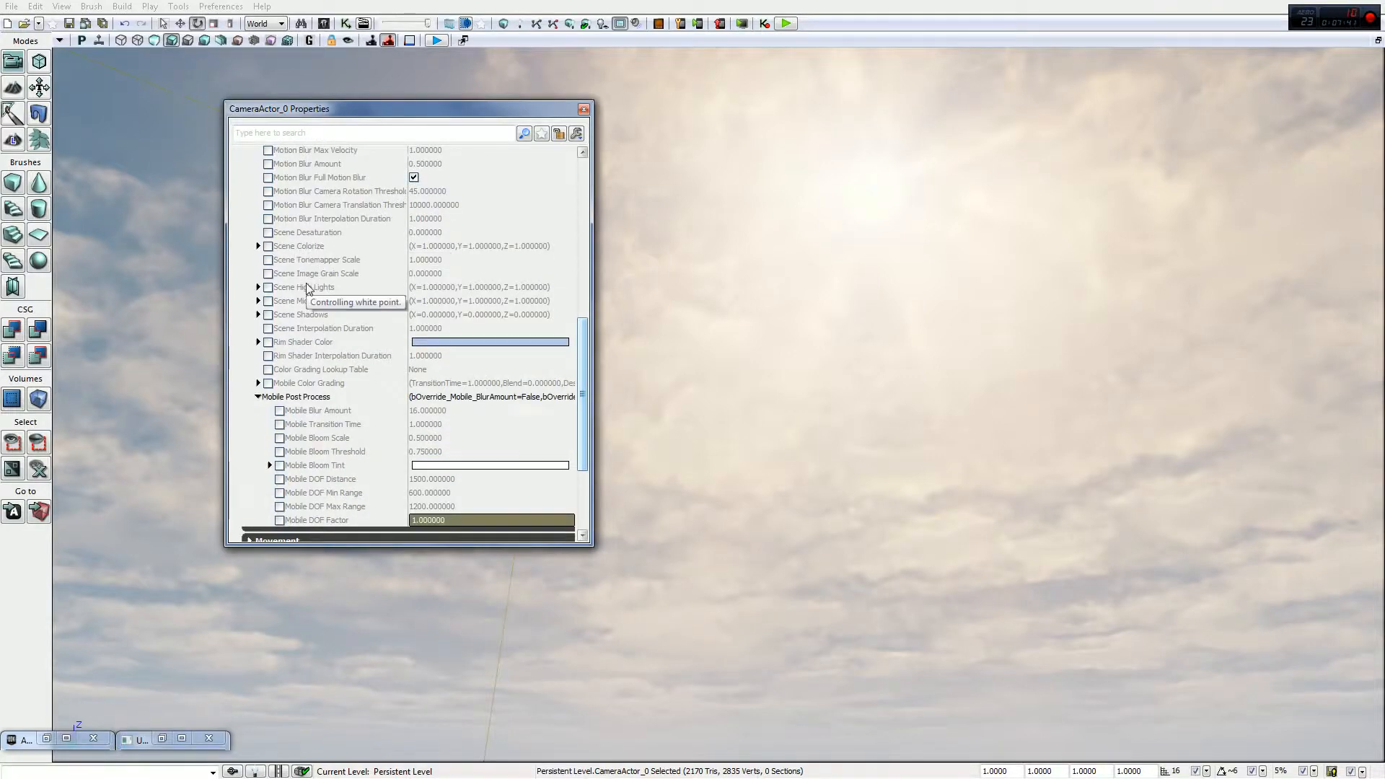
pyautogui.scroll(-1, 376, 431)
pyautogui.scroll(-3, 376, 434)
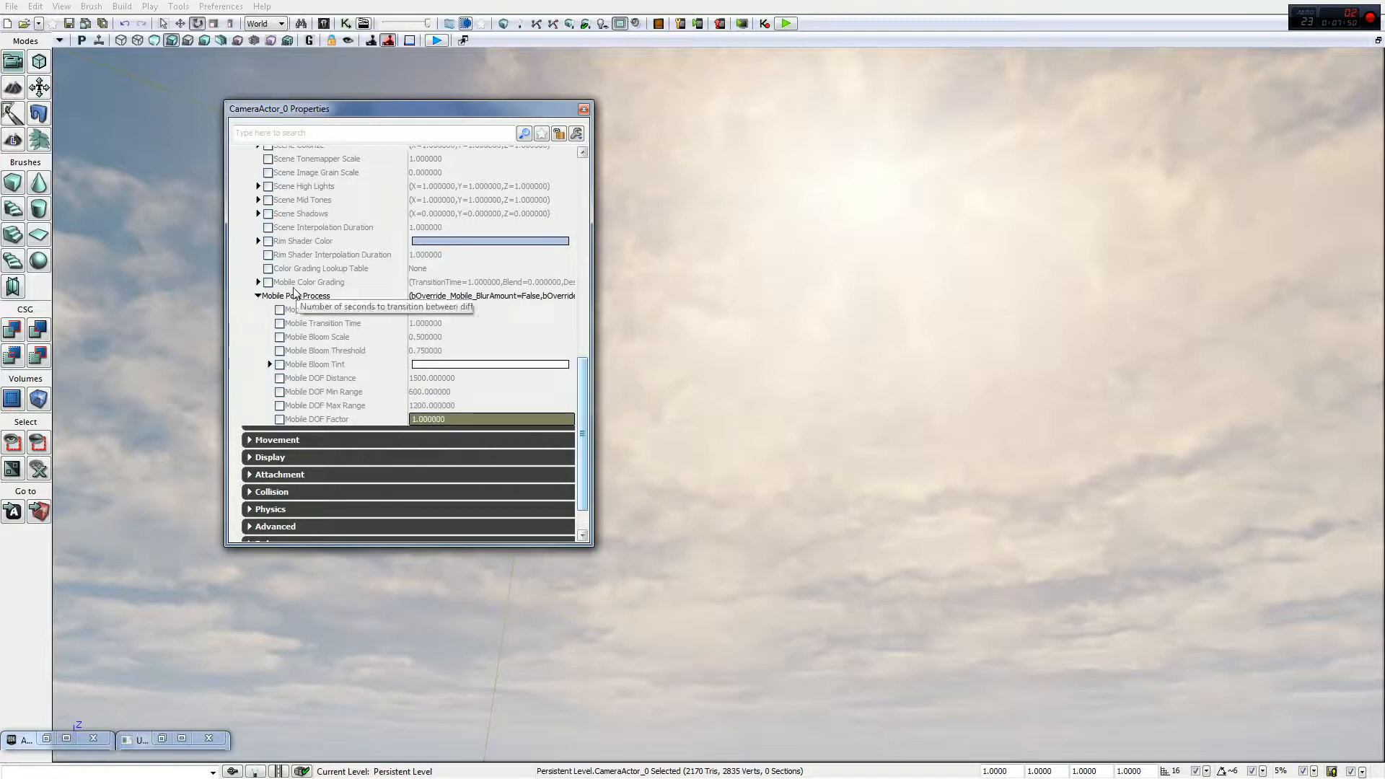
pyautogui.moveTo(585, 406); pyautogui.dragTo(582, 211)
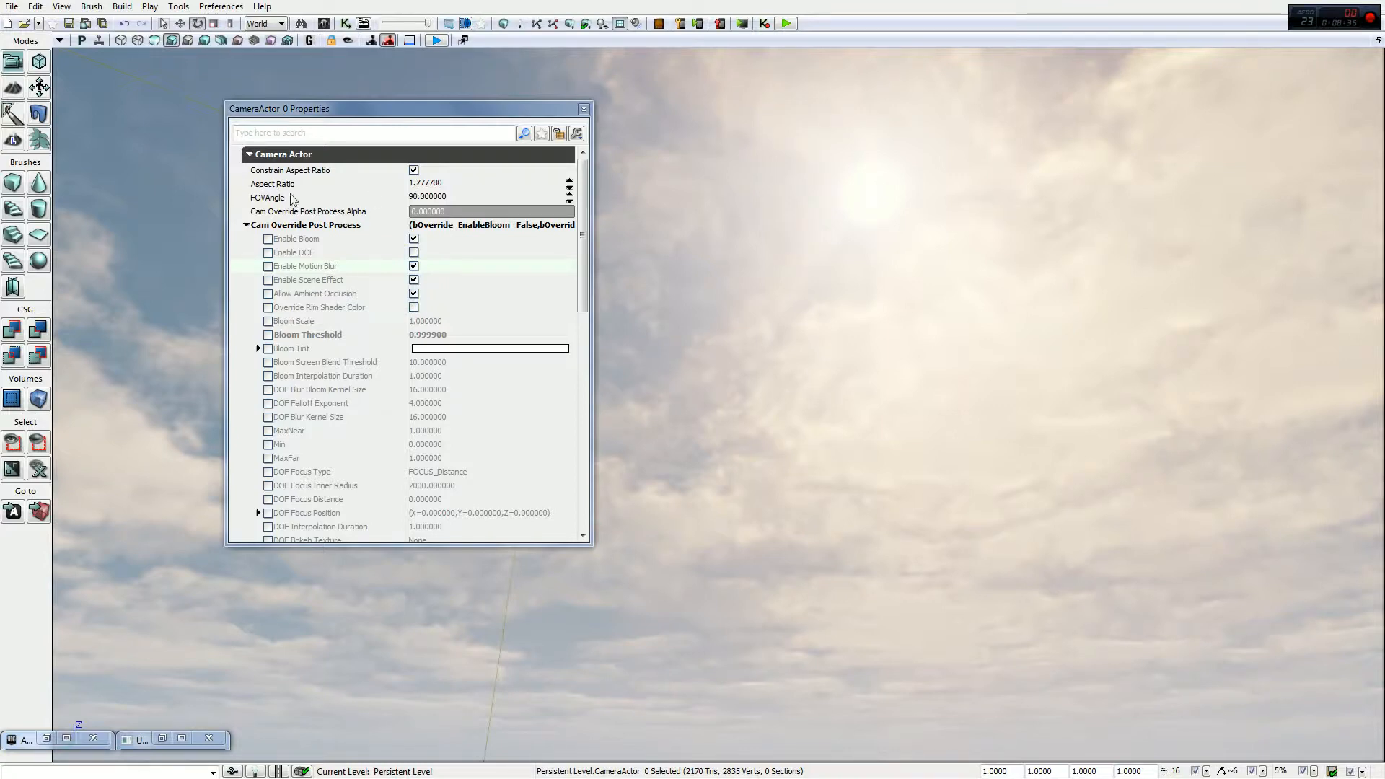
pyautogui.click(259, 201)
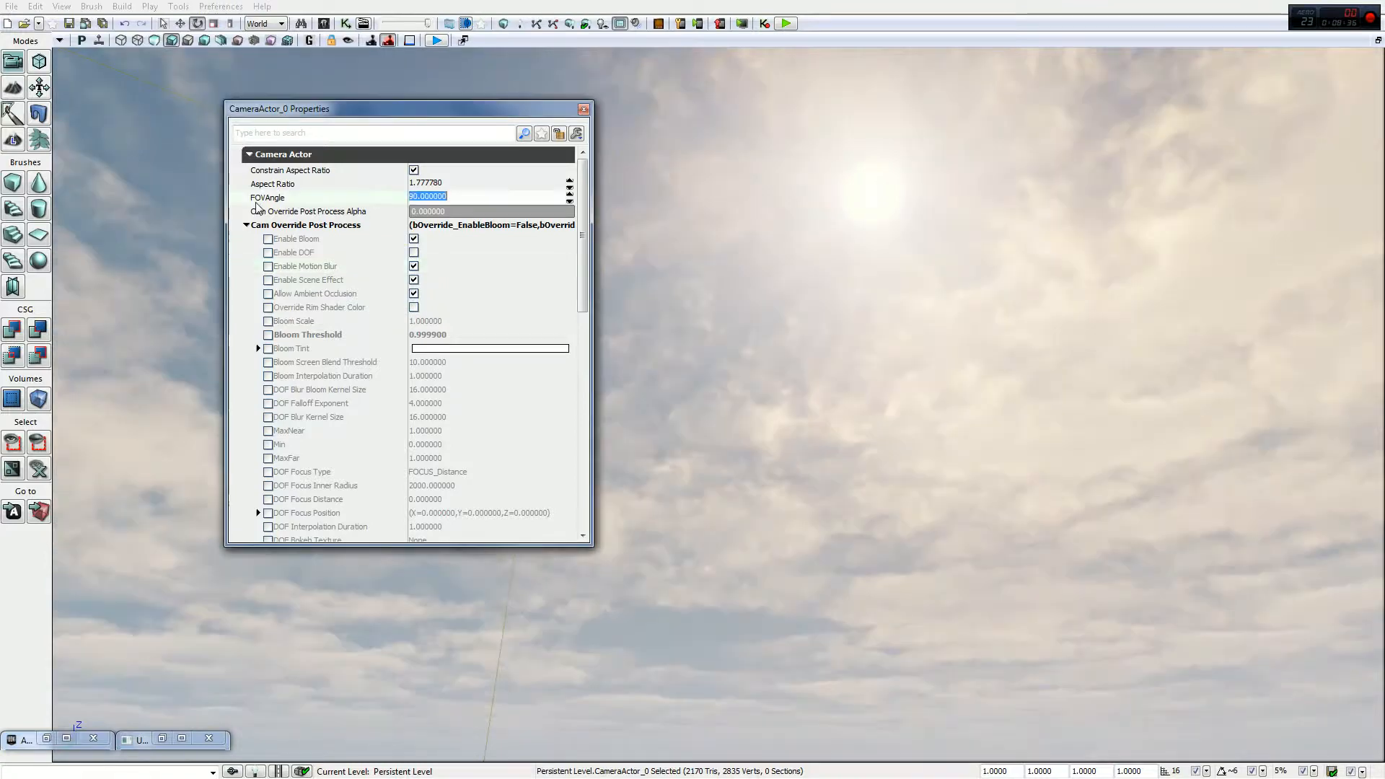
pyautogui.click(275, 172)
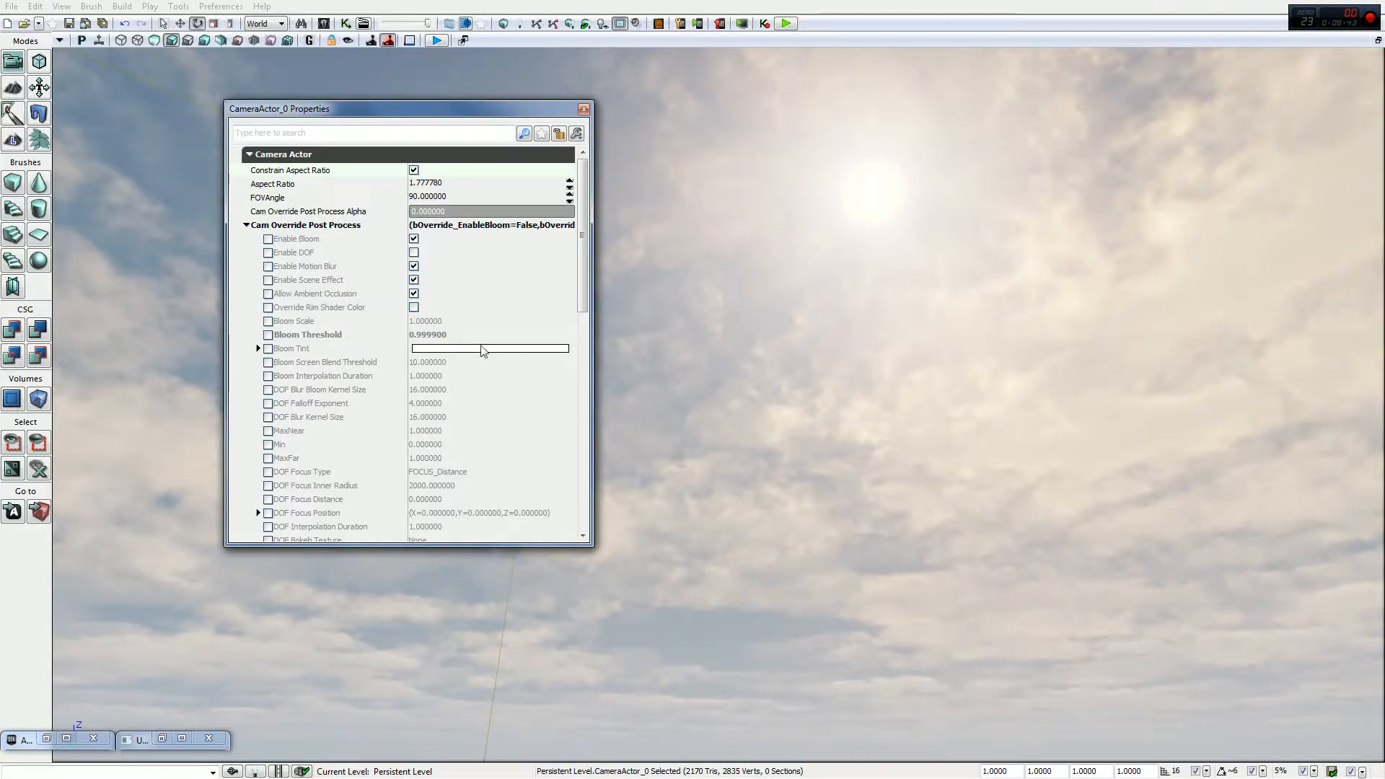
# Step: Close the camera actor's properties window and fly the view until the camera actor is in sight
pyautogui.click(584, 109)
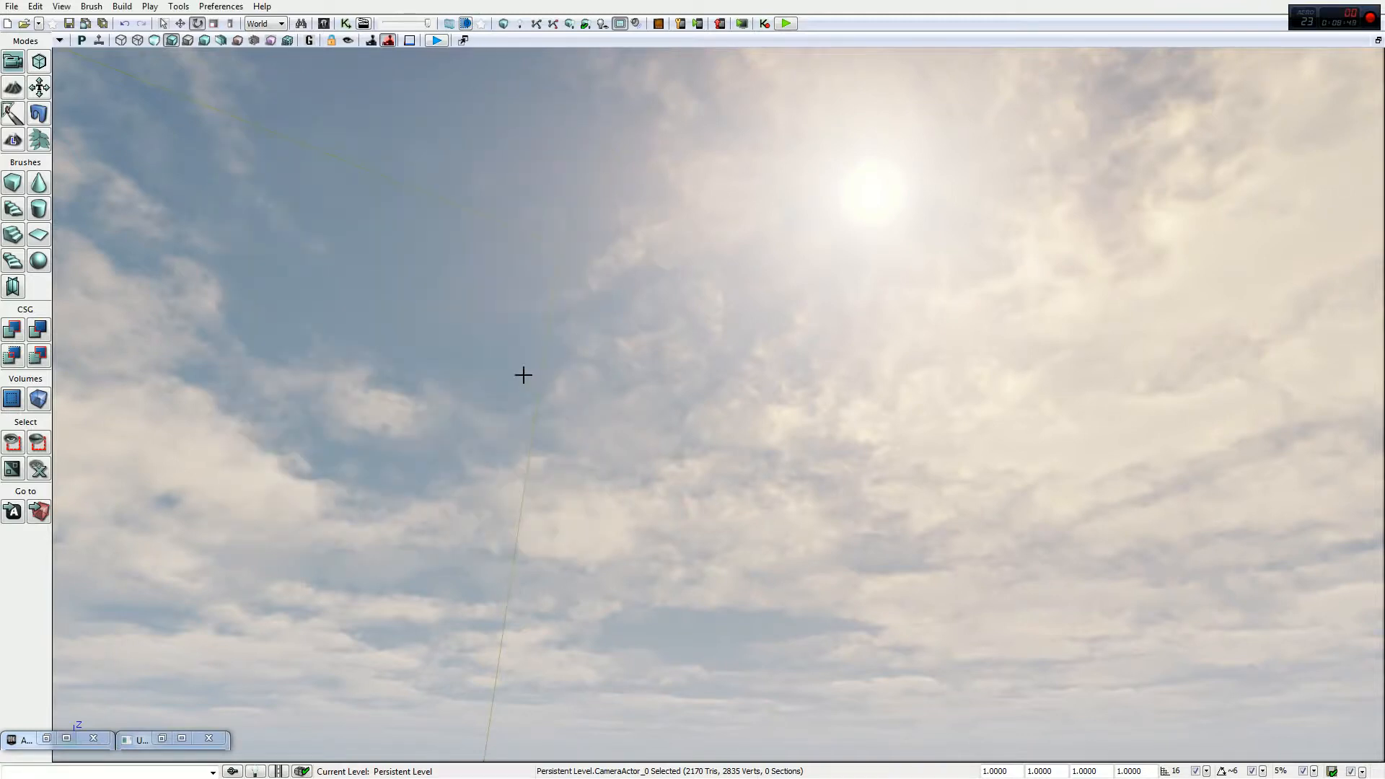
pyautogui.moveTo(399, 337)
pyautogui.mouseDown(button='right')
pyautogui.moveTo(427, 476)
pyautogui.moveTo(400, 549)
pyautogui.moveTo(389, 408)
pyautogui.moveTo(274, 393)
pyautogui.moveTo(258, 435)
pyautogui.moveTo(405, 349)
pyautogui.mouseUp(button='right')
pyautogui.press('w')
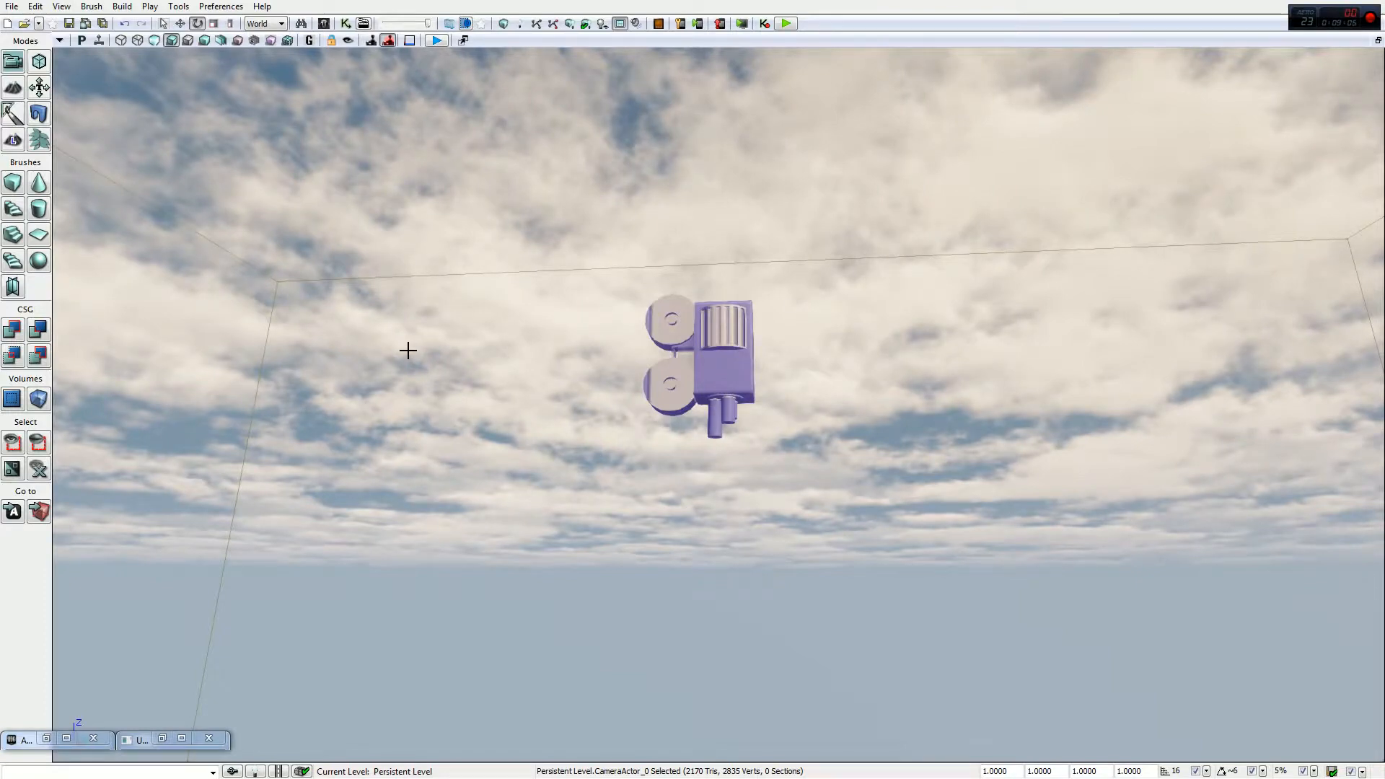
# Step: In the Kismet sequence, break the link from Player Spawned to Attach to Actor and minimize the Kismet window
pyautogui.click(163, 737)
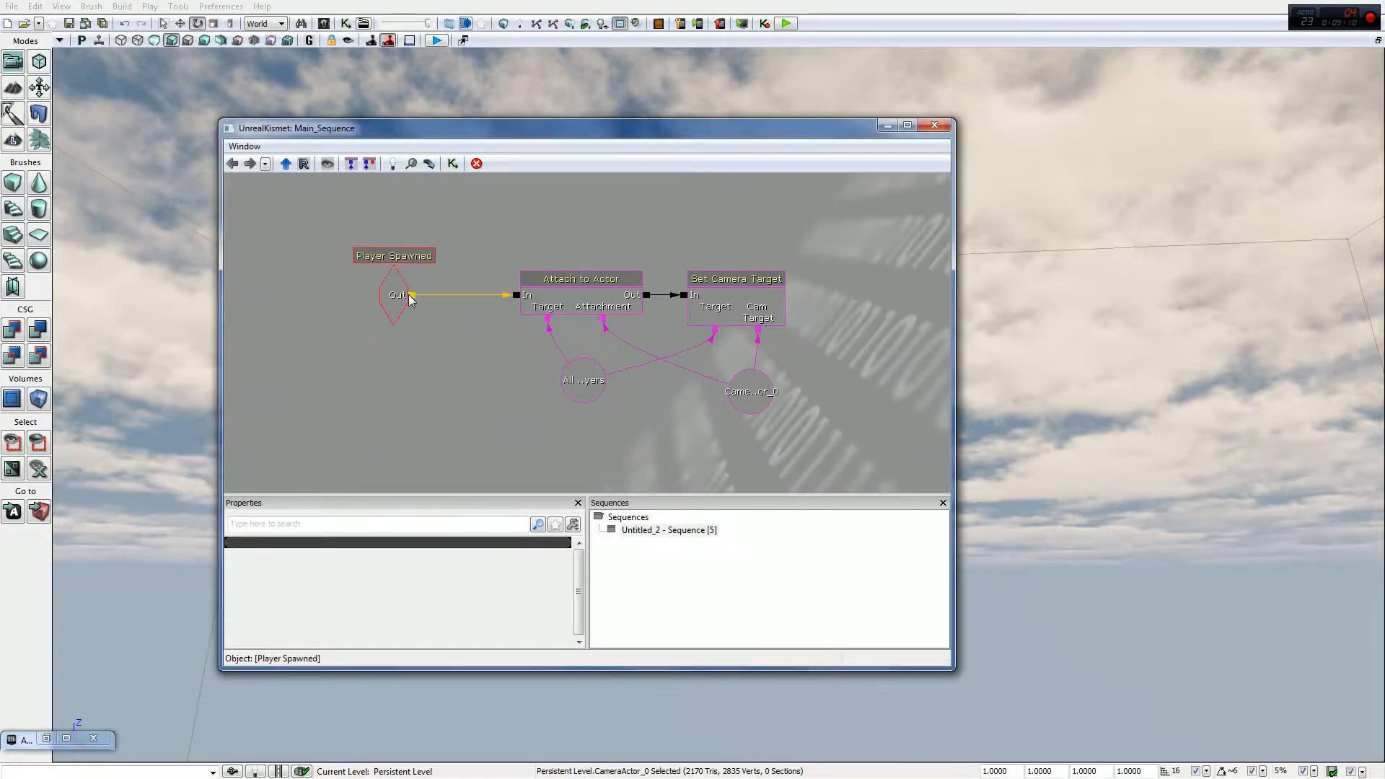
pyautogui.rightClick(412, 294)
pyautogui.click(462, 285)
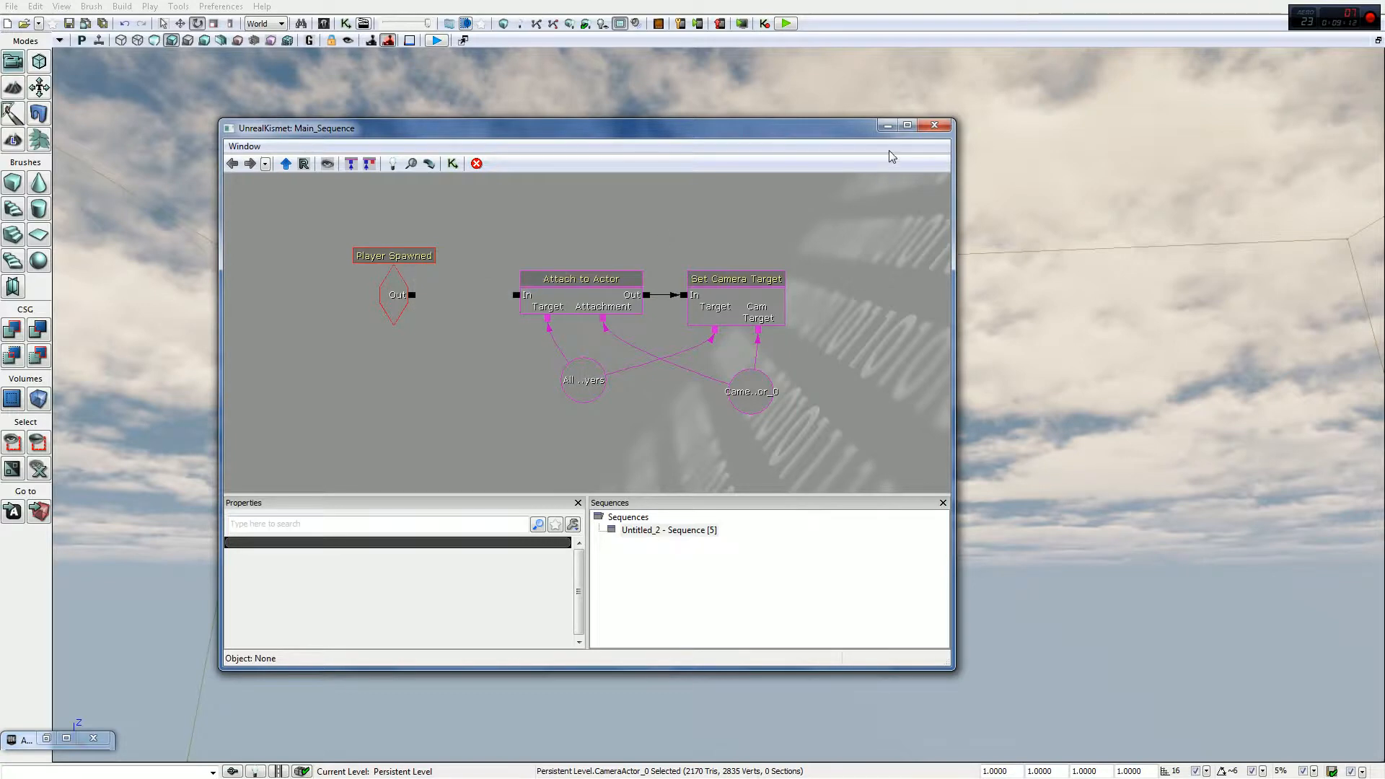
pyautogui.click(888, 125)
# Step: Save the level, play it in the editor preview window, and end the preview
pyautogui.hotkey('ctrl', 's')
pyautogui.click(785, 24)
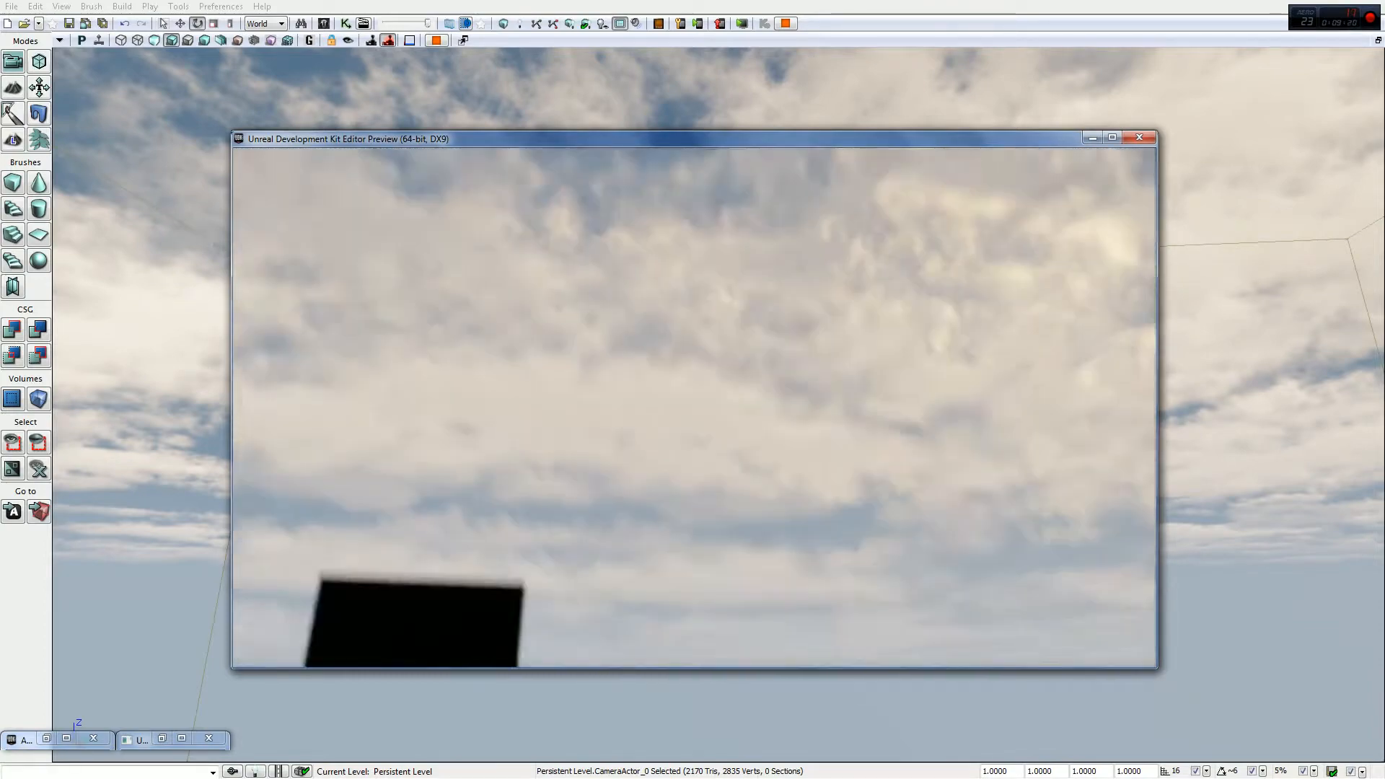
pyautogui.press('Escape')
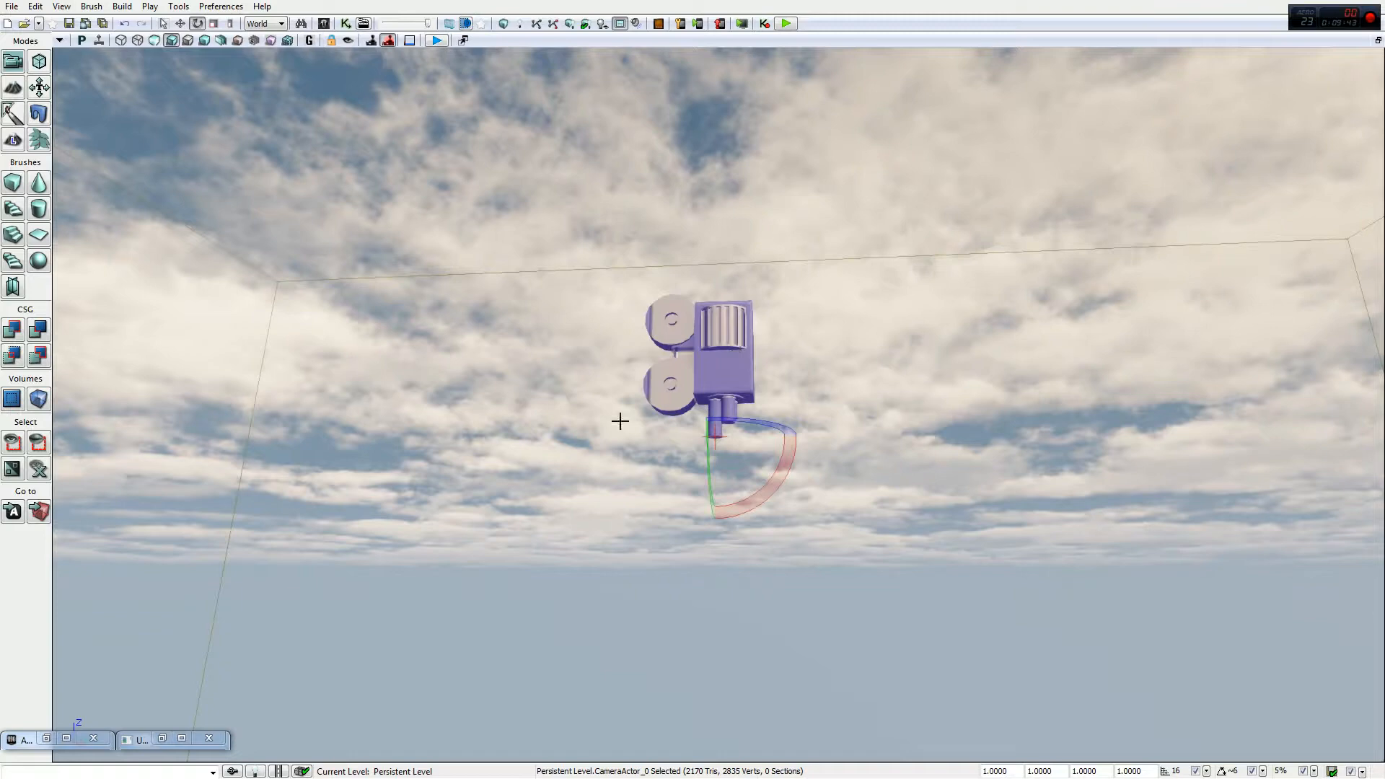
# Step: Restore the Kismet window and link the Out of Player Spawned to the In of Attach to Actor
pyautogui.click(167, 736)
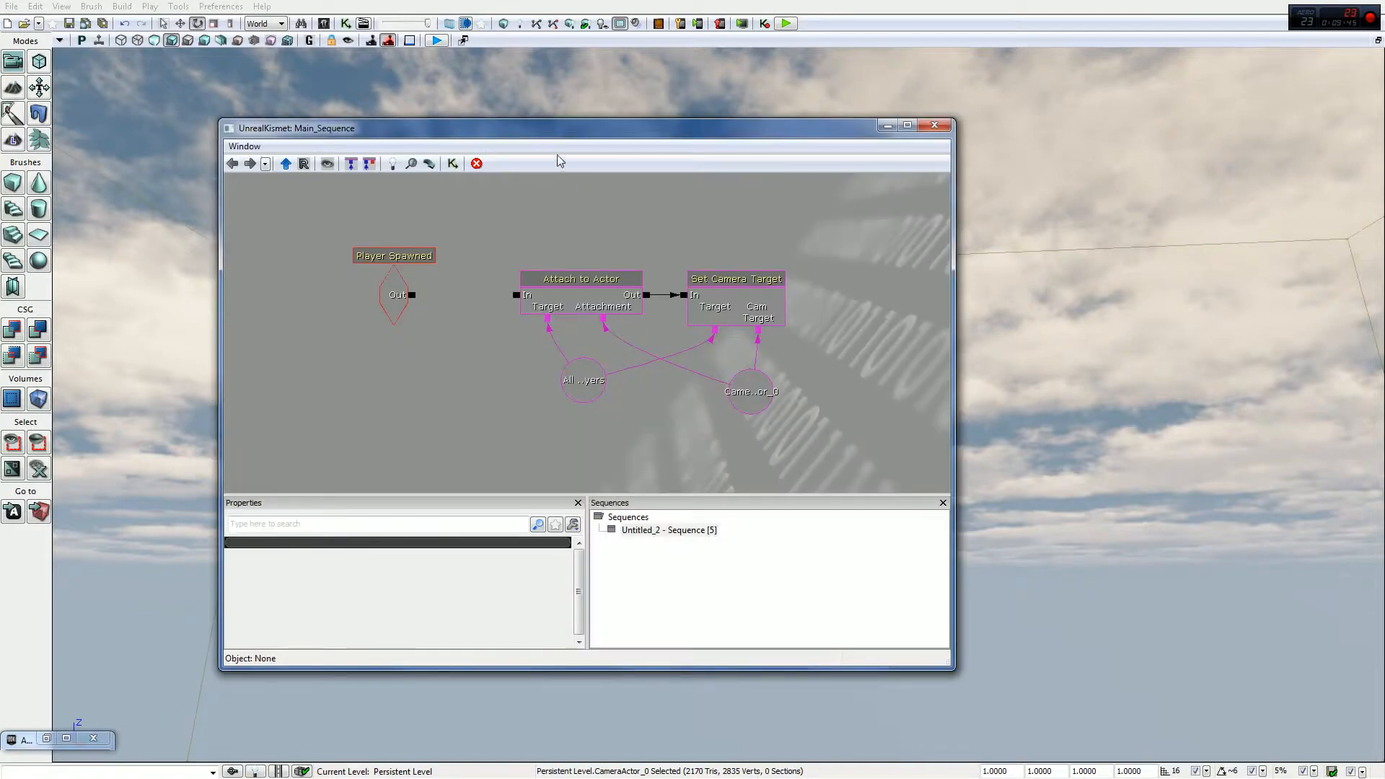
pyautogui.moveTo(541, 129); pyautogui.dragTo(569, 98)
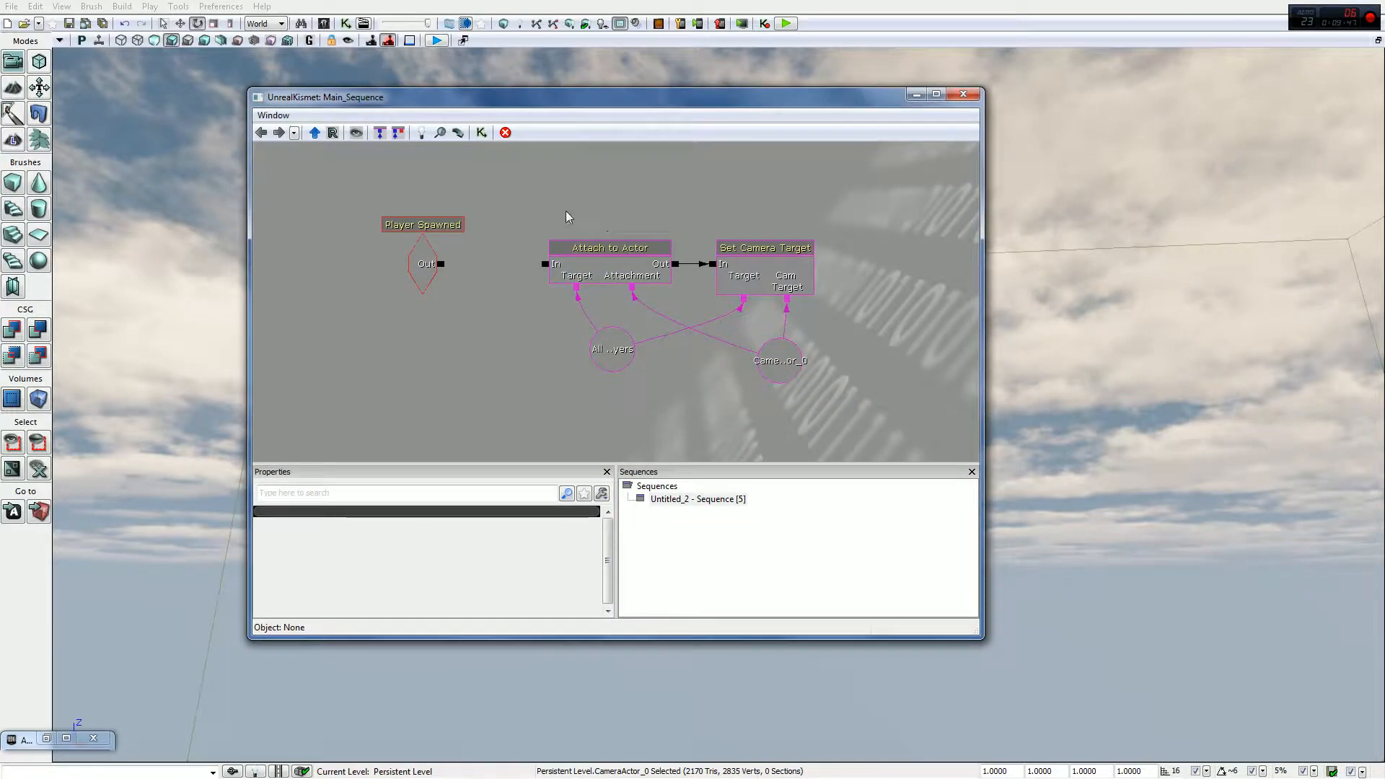
pyautogui.moveTo(441, 264); pyautogui.dragTo(544, 267)
# Step: Review the new action categories available in the Kismet sequence, including the list of Camera actions, without adding any
pyautogui.rightClick(573, 237)
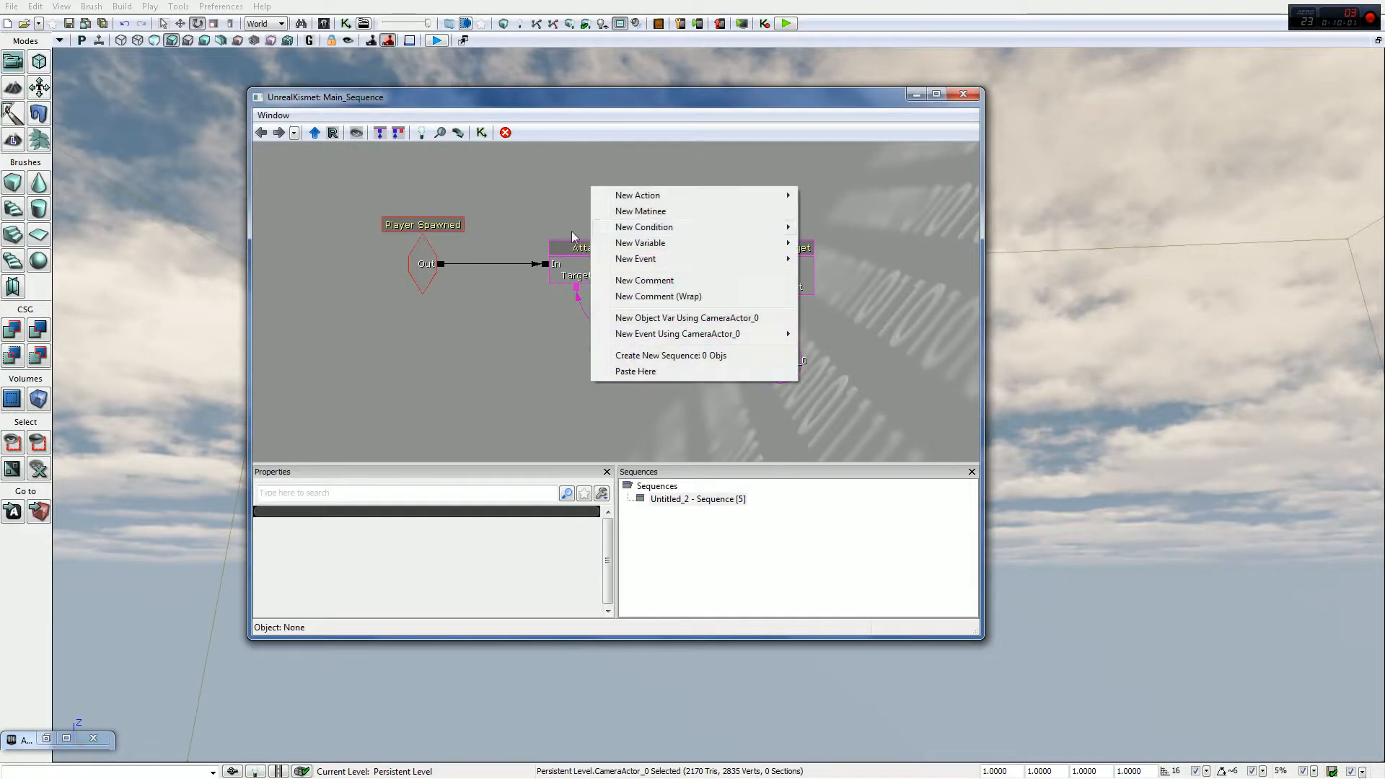
pyautogui.moveTo(680, 194)
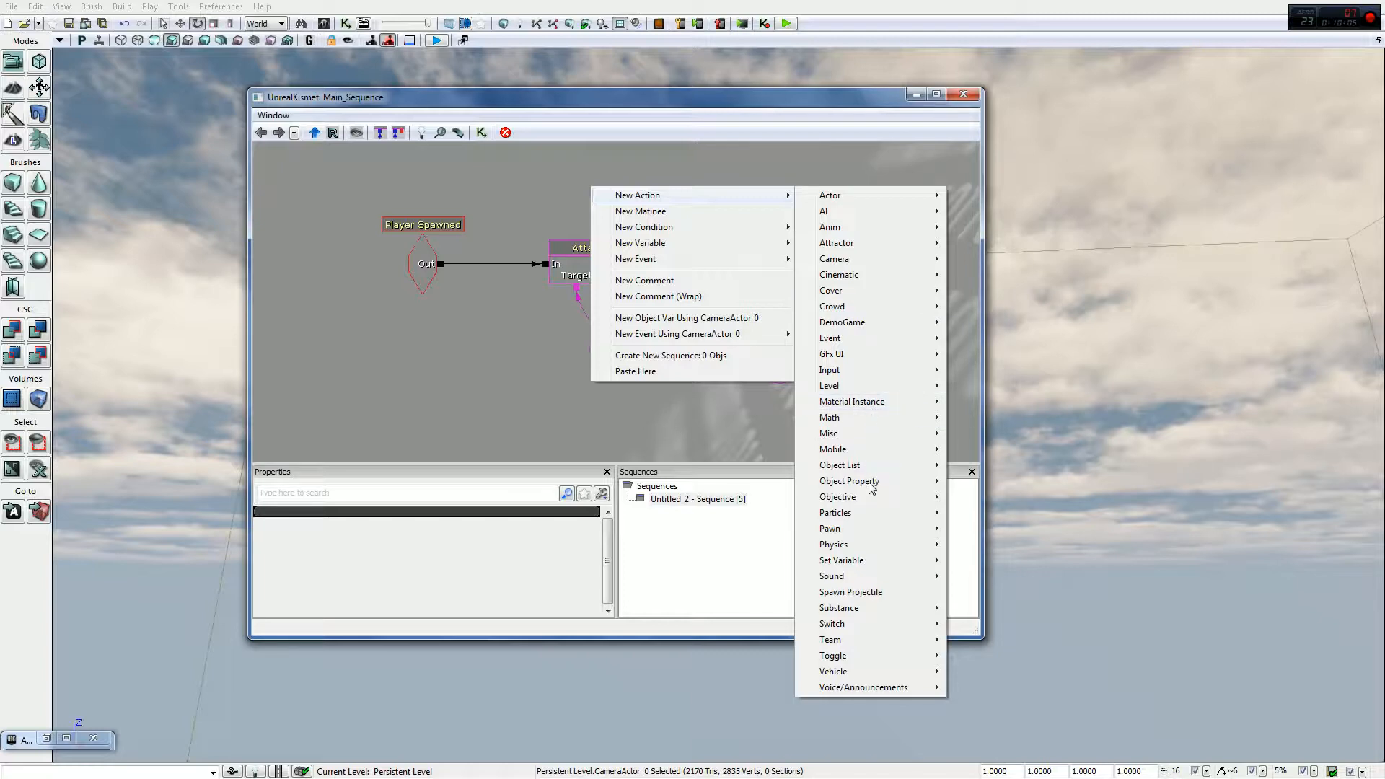
pyautogui.moveTo(868, 550)
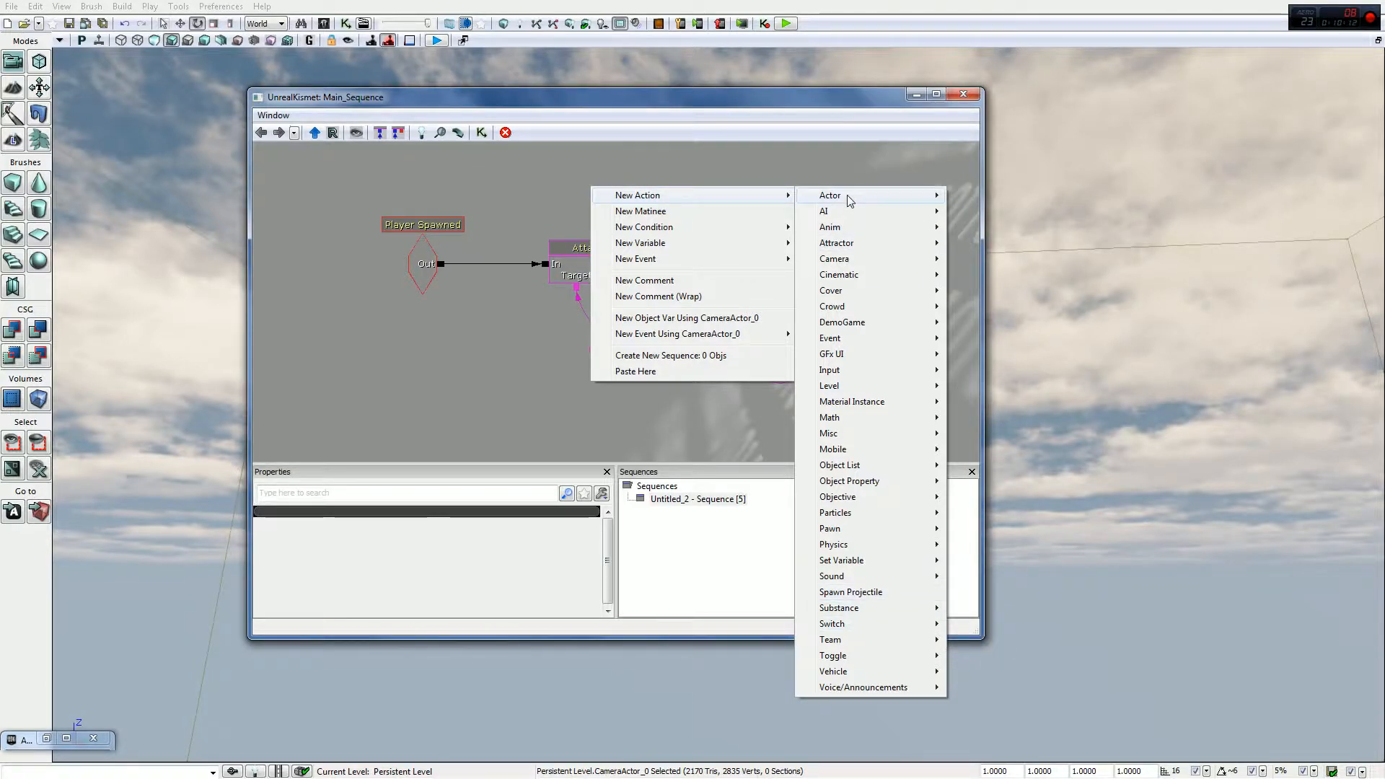
pyautogui.moveTo(851, 201)
pyautogui.click(535, 334)
pyautogui.rightClick(881, 226)
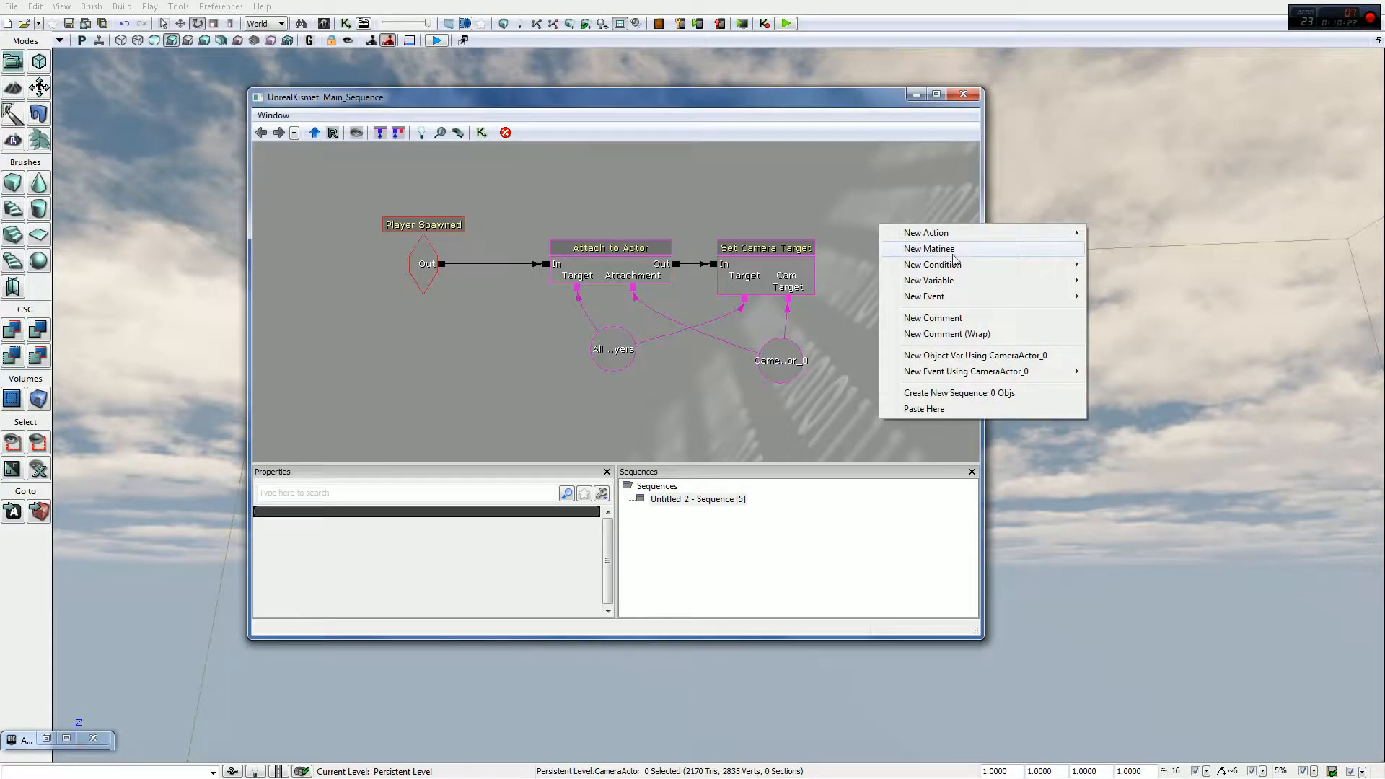
pyautogui.moveTo(998, 237)
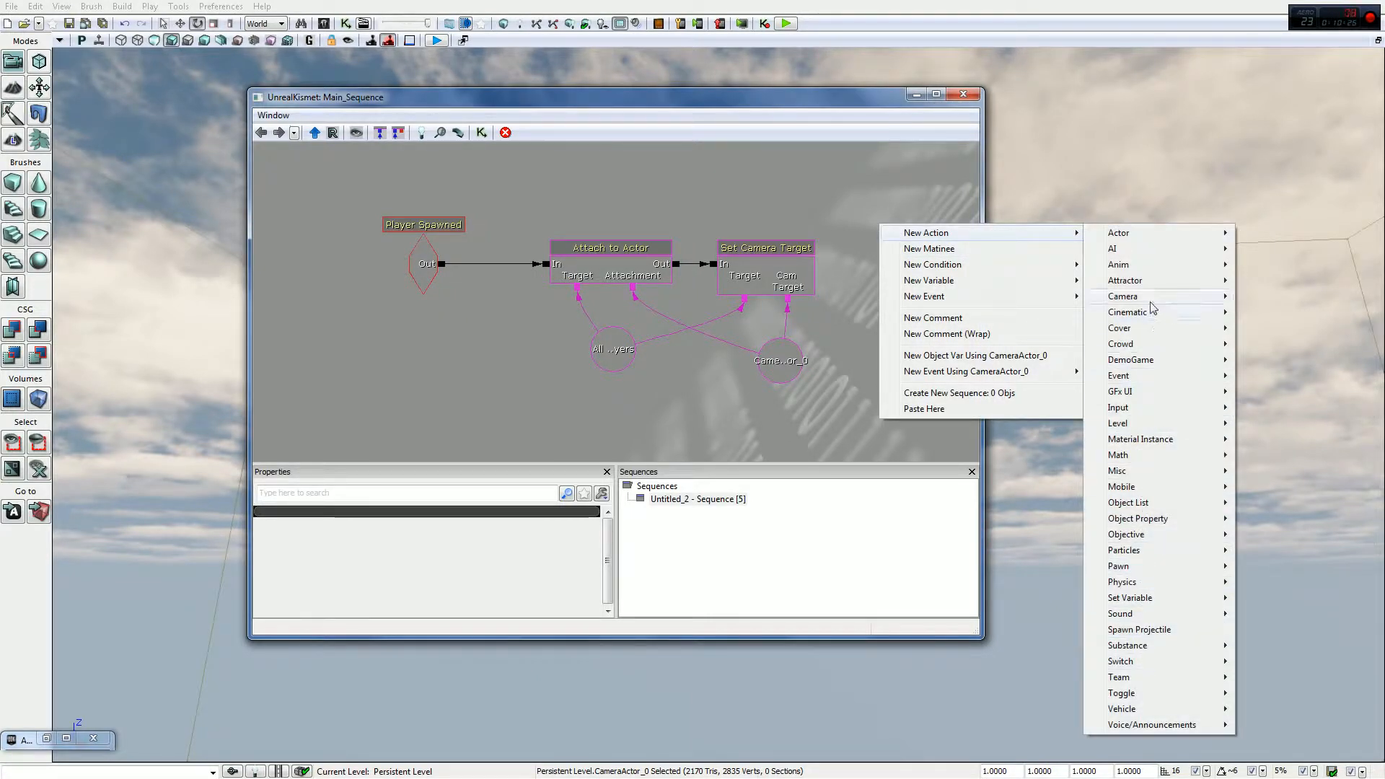
pyautogui.moveTo(1158, 300)
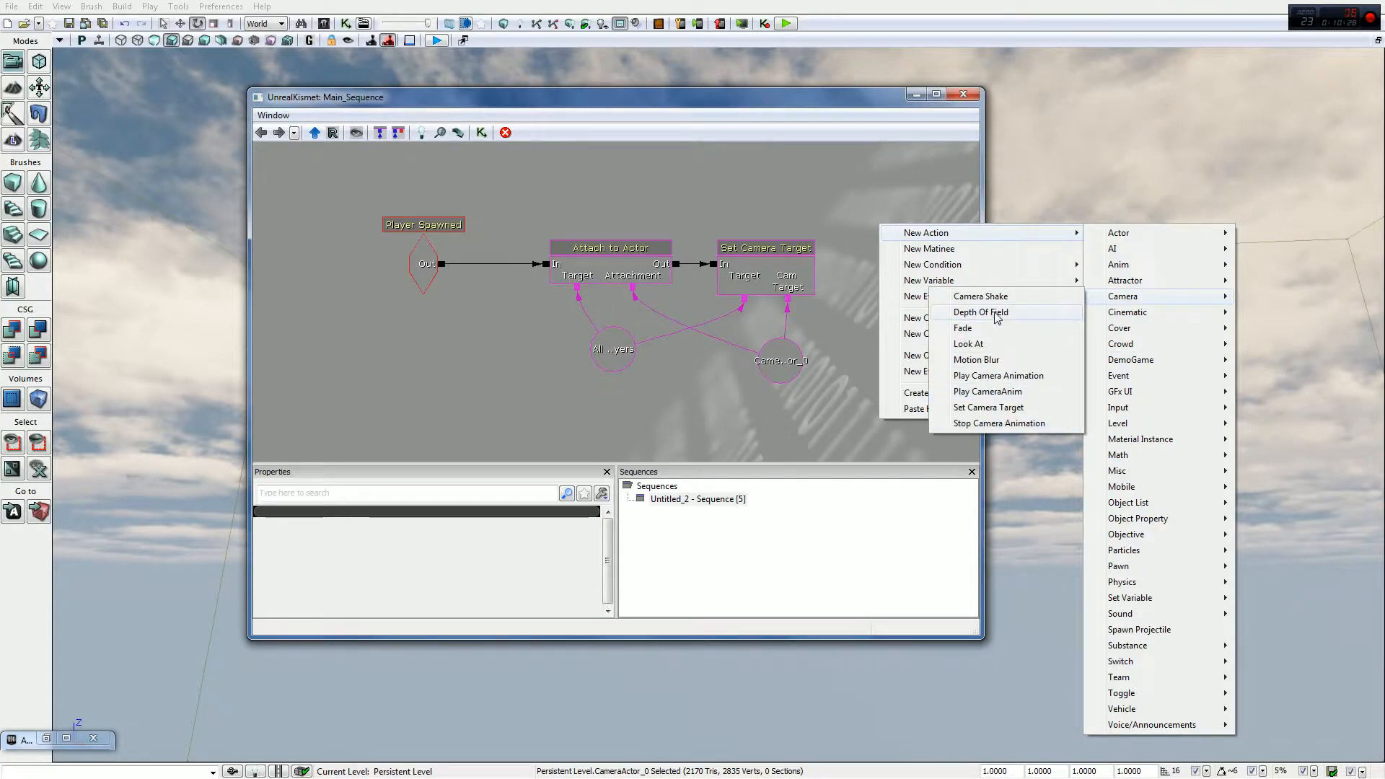
pyautogui.click(771, 412)
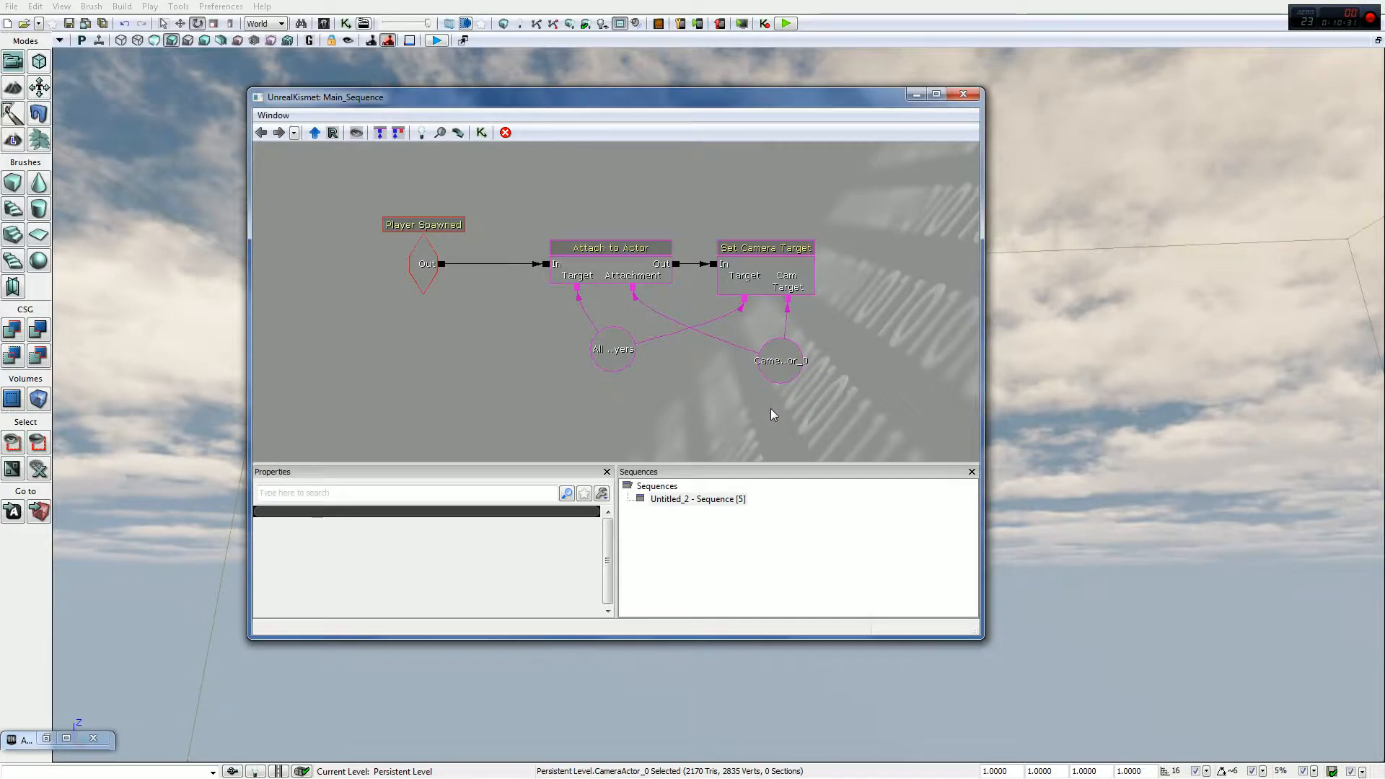
# Step: Review the new variable types available in the Kismet sequence, including the Player variable, without adding any, and select the CameraActor_0 variable
pyautogui.rightClick(623, 372)
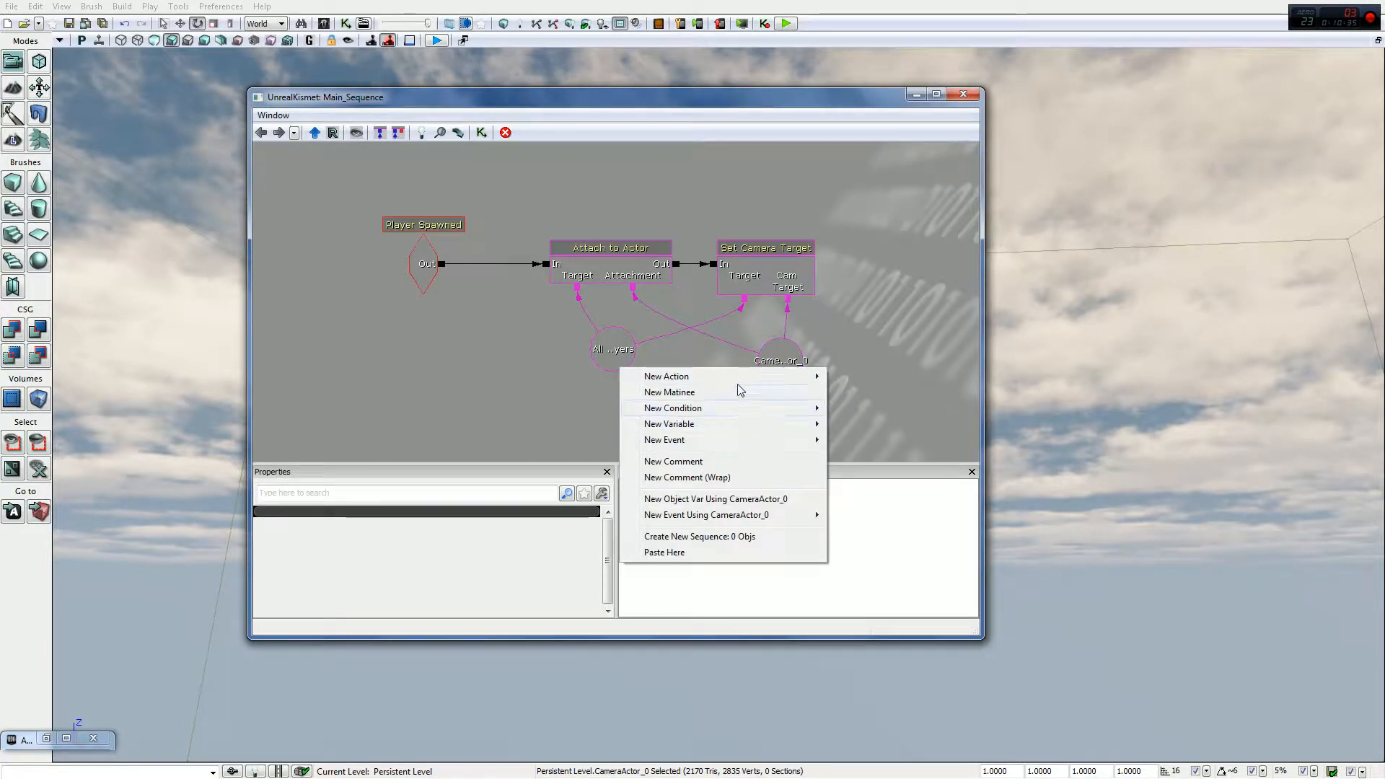
pyautogui.moveTo(736, 425)
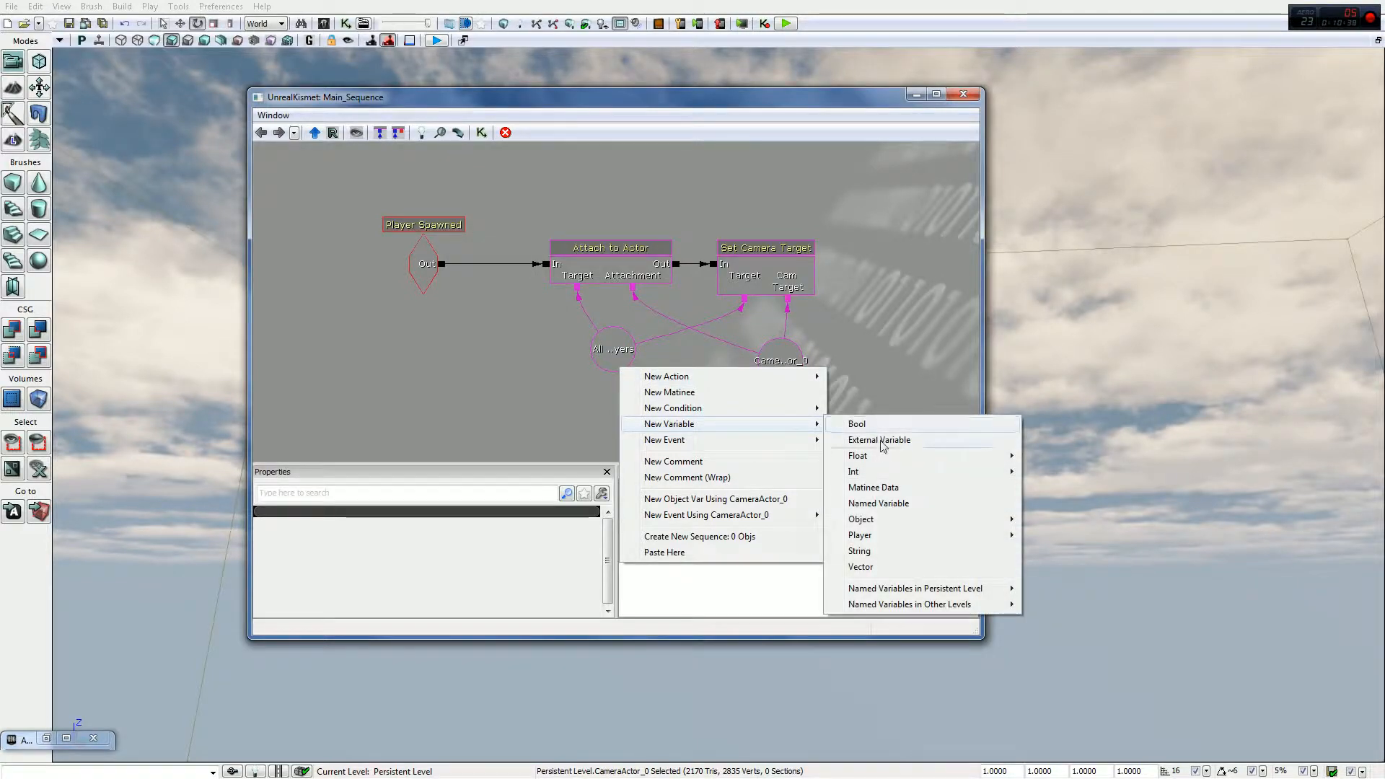
pyautogui.moveTo(884, 543)
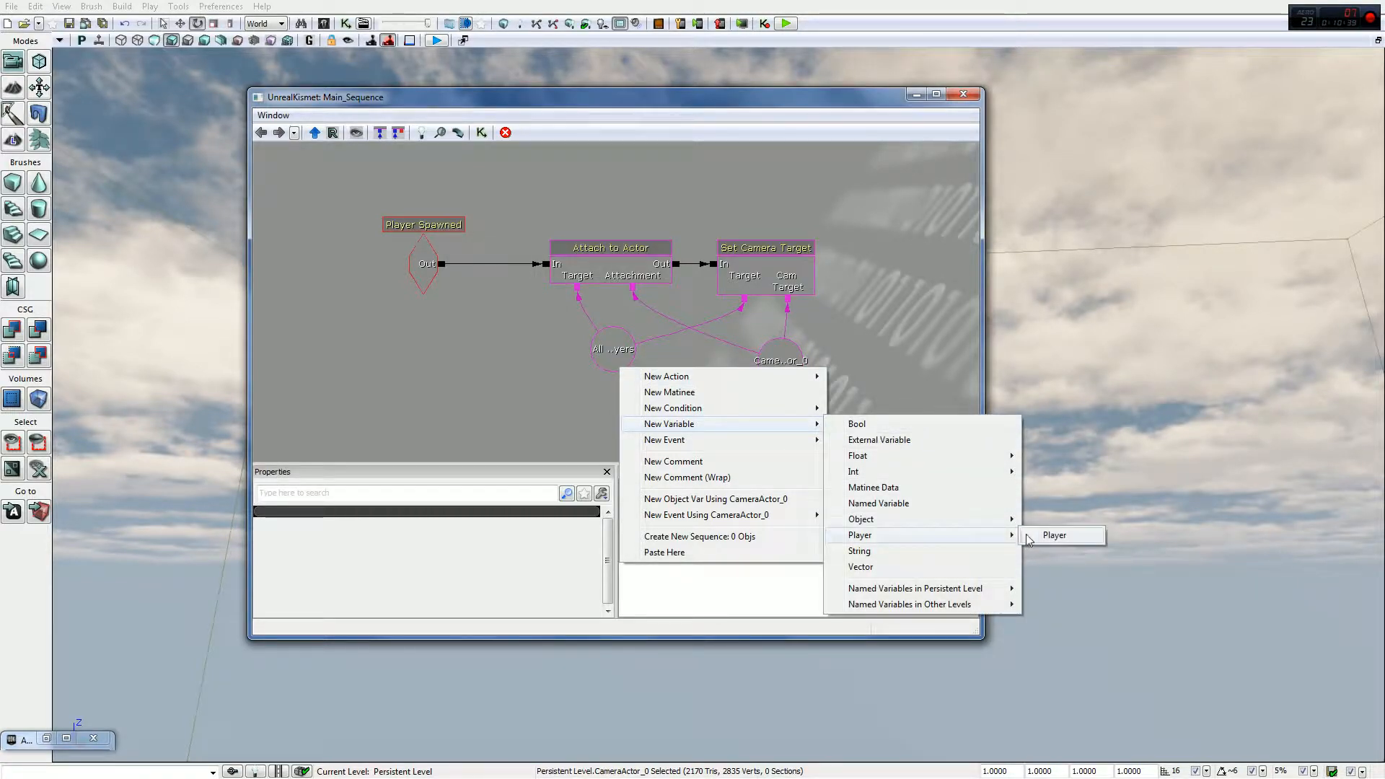
pyautogui.click(783, 357)
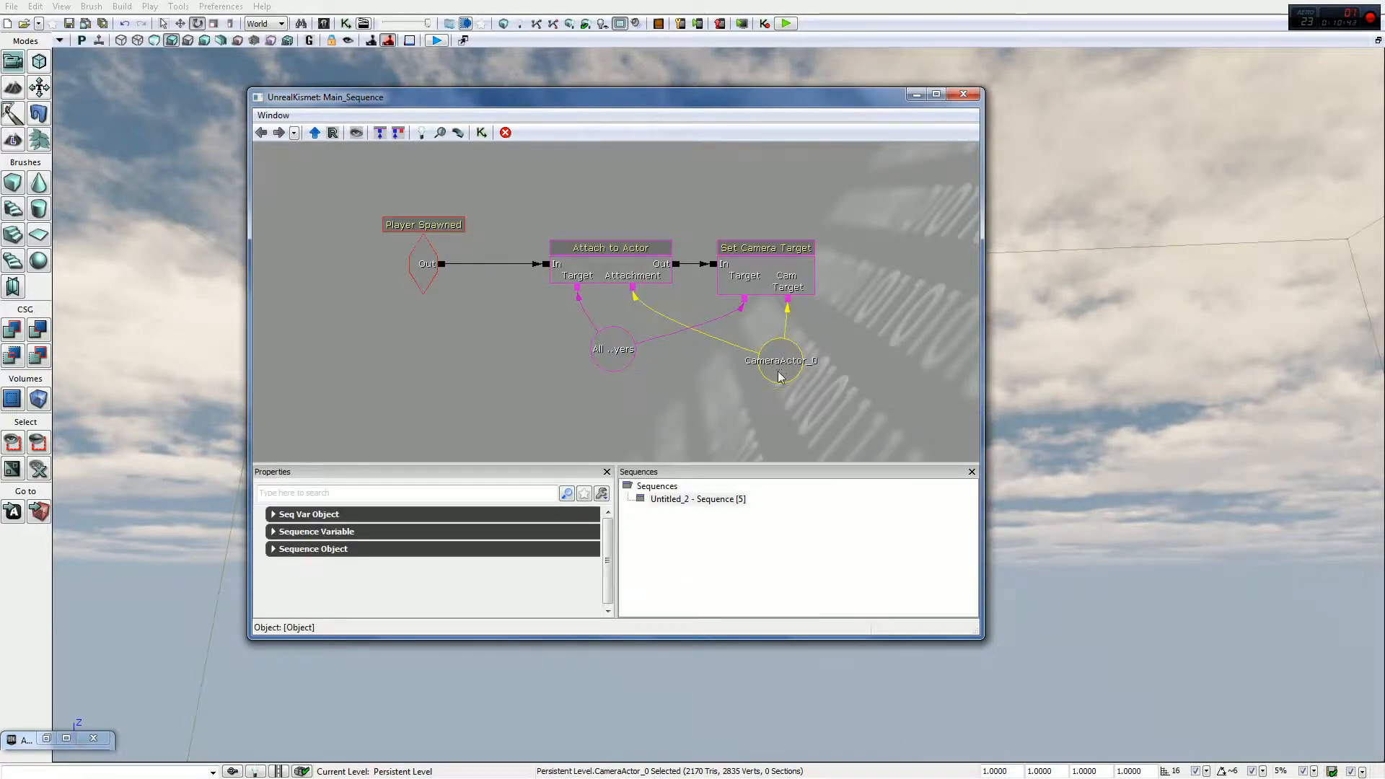
# Step: Move the Kismet window to reveal the camera in the level and examine the option for a new object variable using CameraActor_0
pyautogui.moveTo(625, 98); pyautogui.dragTo(1096, 109)
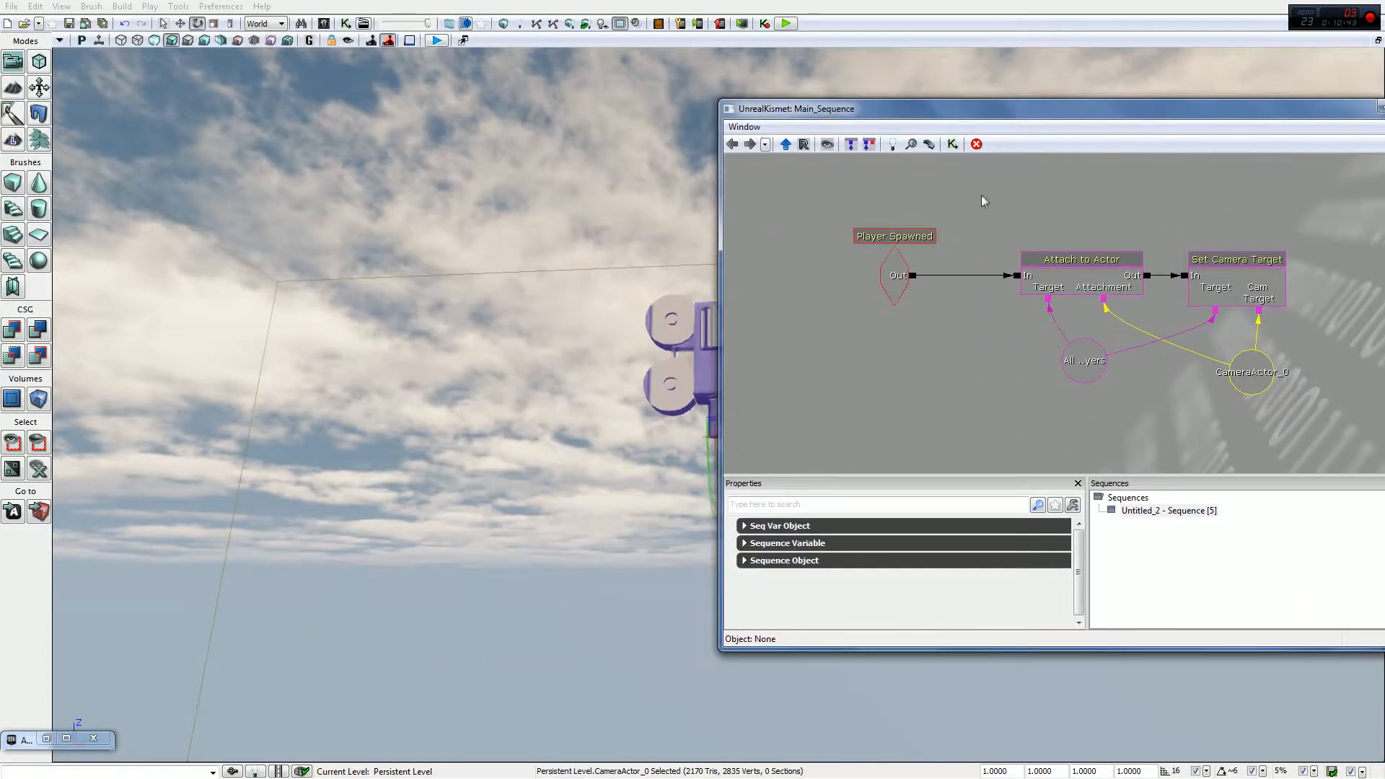
pyautogui.moveTo(880, 109); pyautogui.dragTo(553, 111)
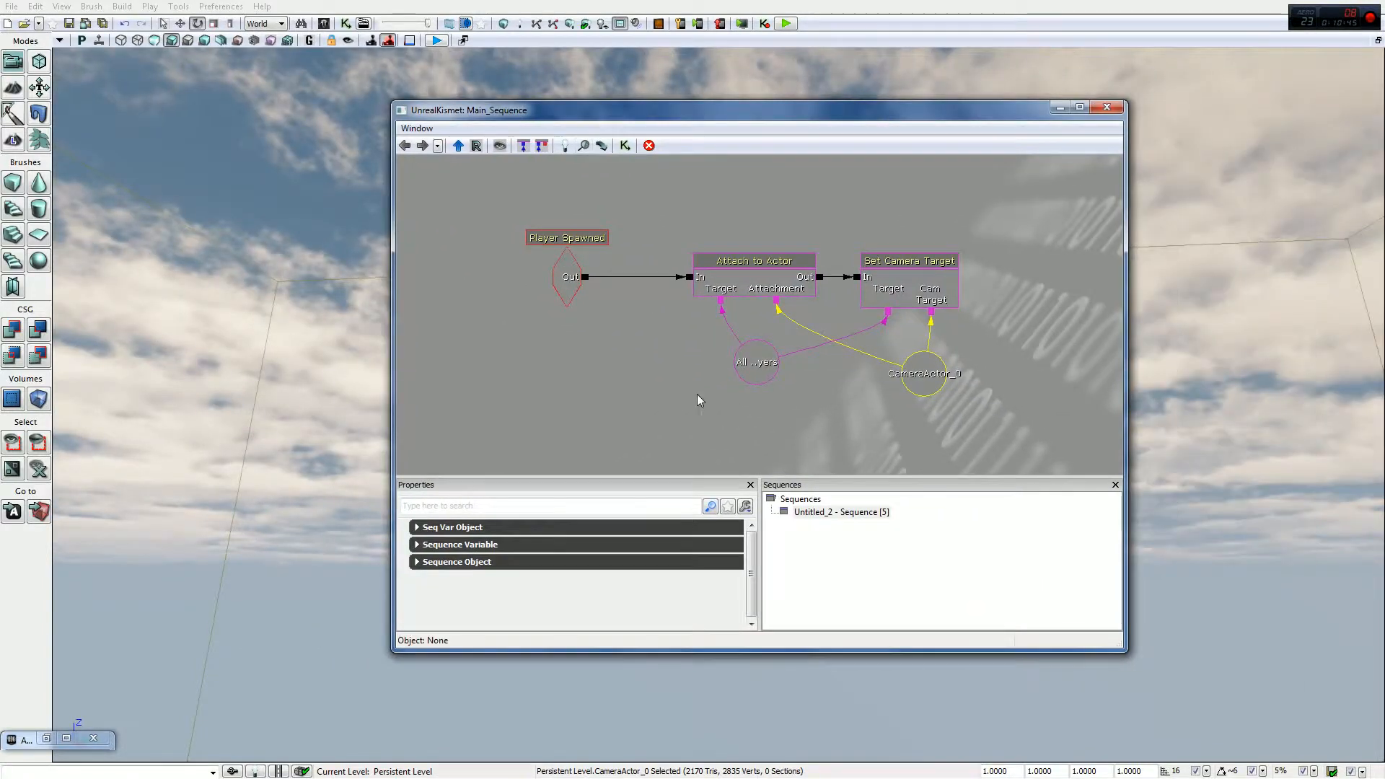
pyautogui.rightClick(694, 377)
pyautogui.moveTo(811, 529)
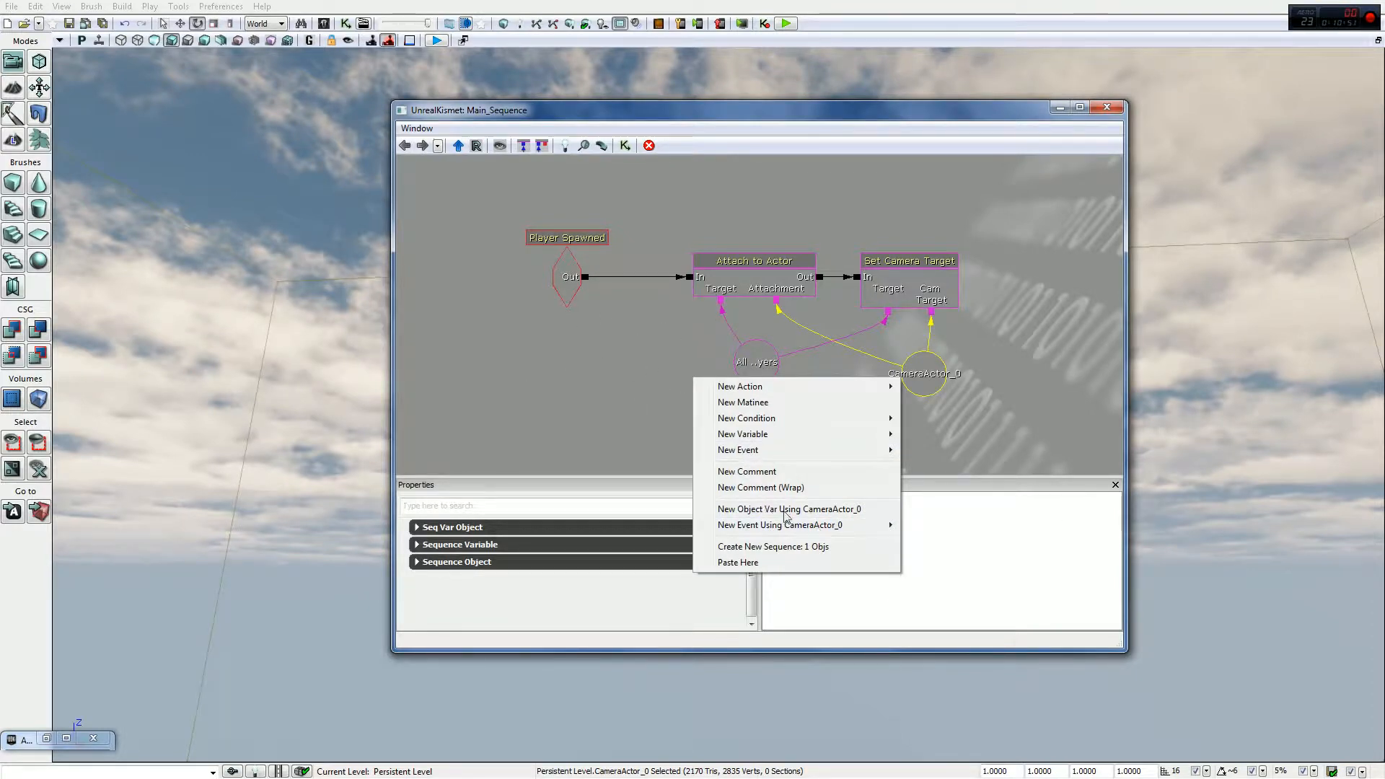
pyautogui.click(519, 384)
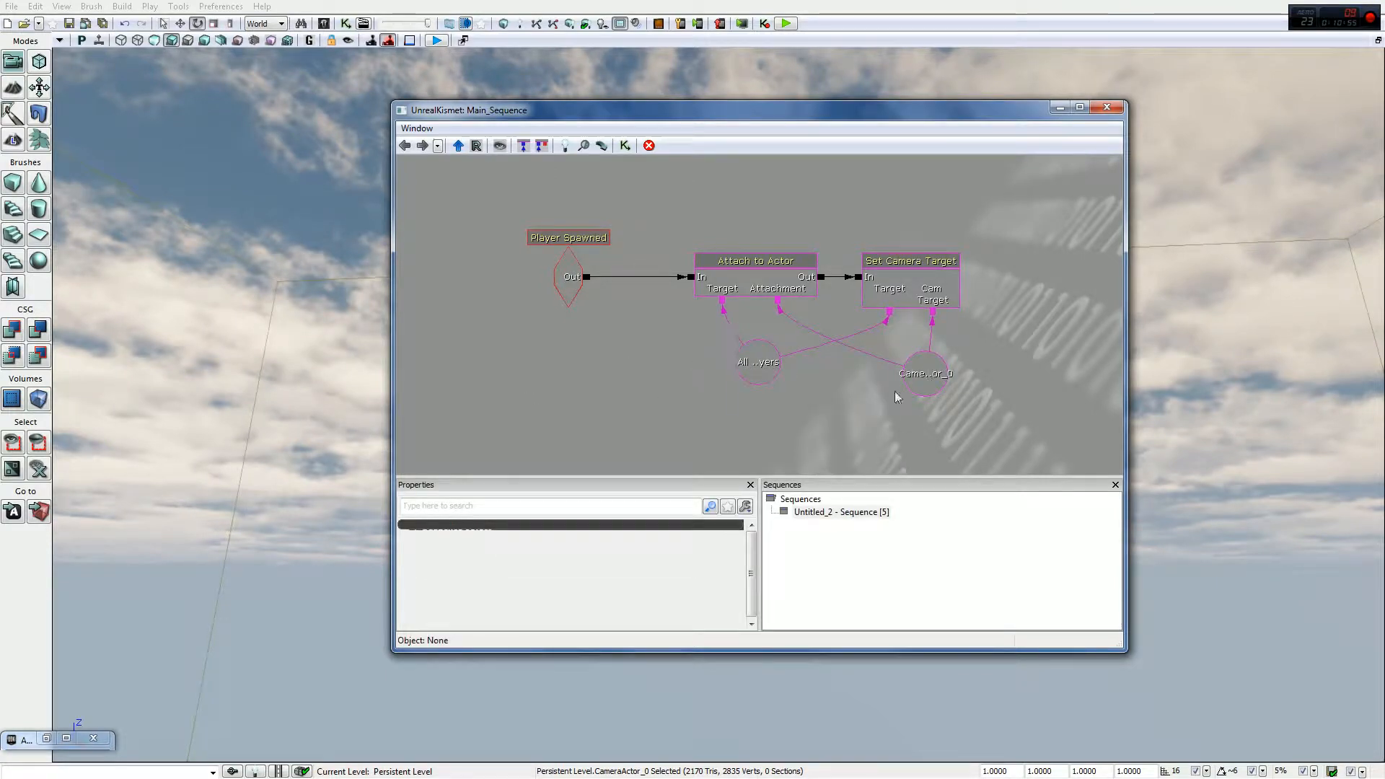
# Step: Move the Kismet window clear of the camera in the viewport, play the level in the editor preview window, and end the preview
pyautogui.click(716, 282)
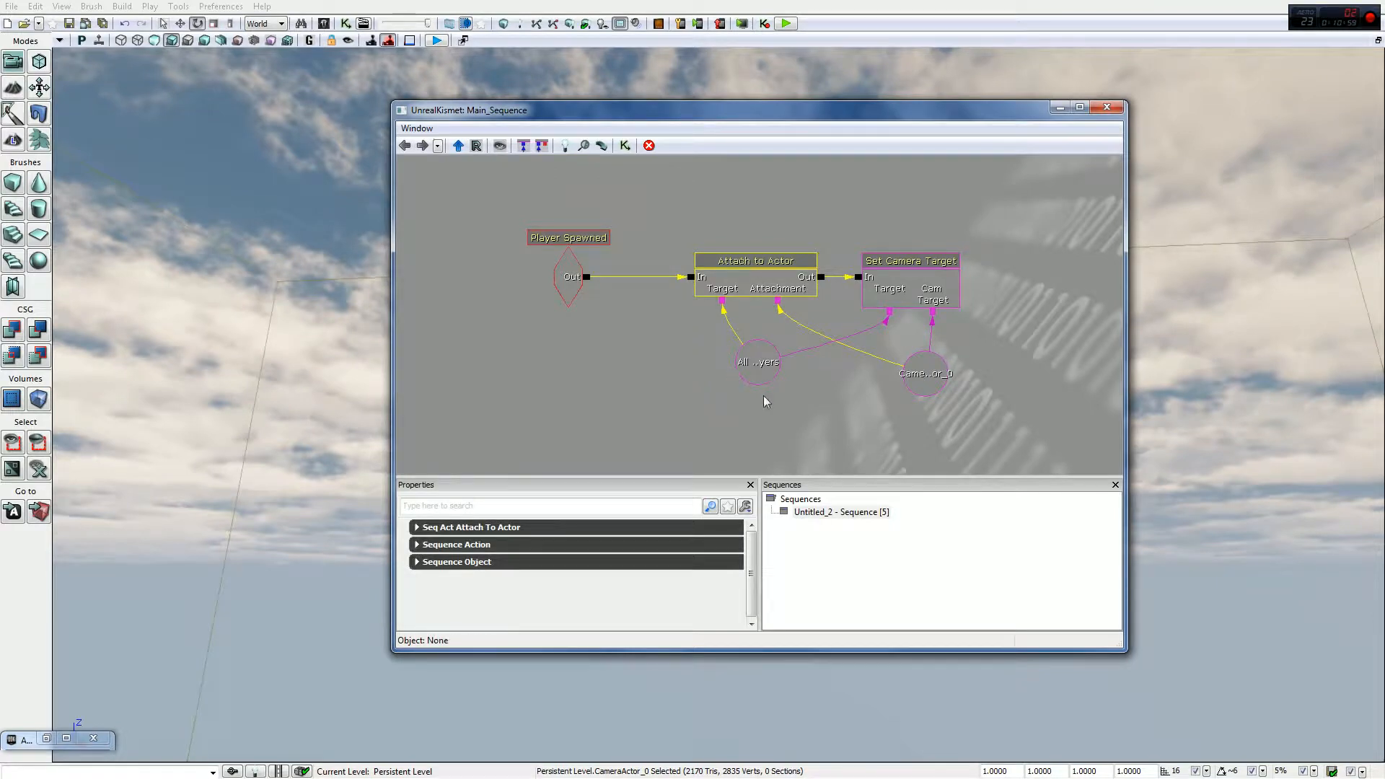
pyautogui.moveTo(665, 114); pyautogui.dragTo(886, 116)
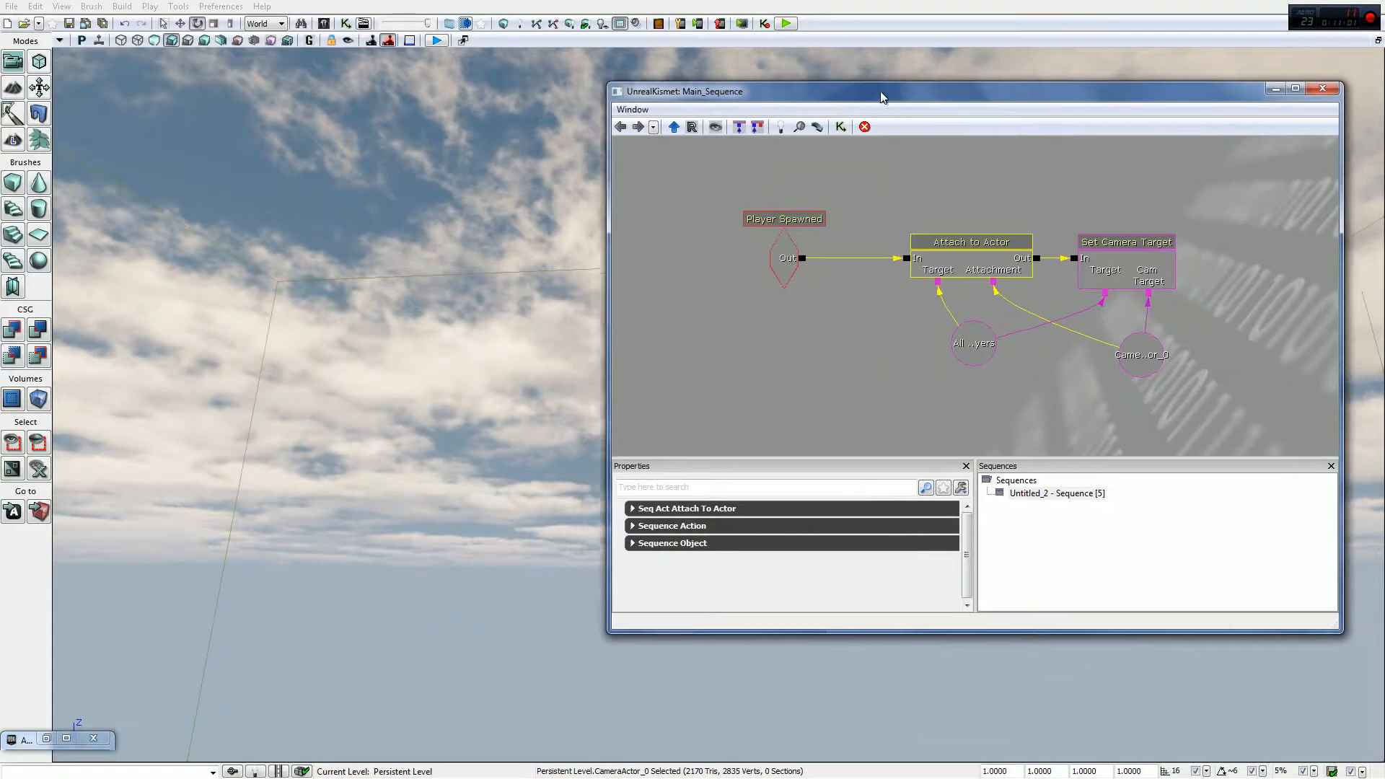
pyautogui.moveTo(793, 106); pyautogui.dragTo(212, 69)
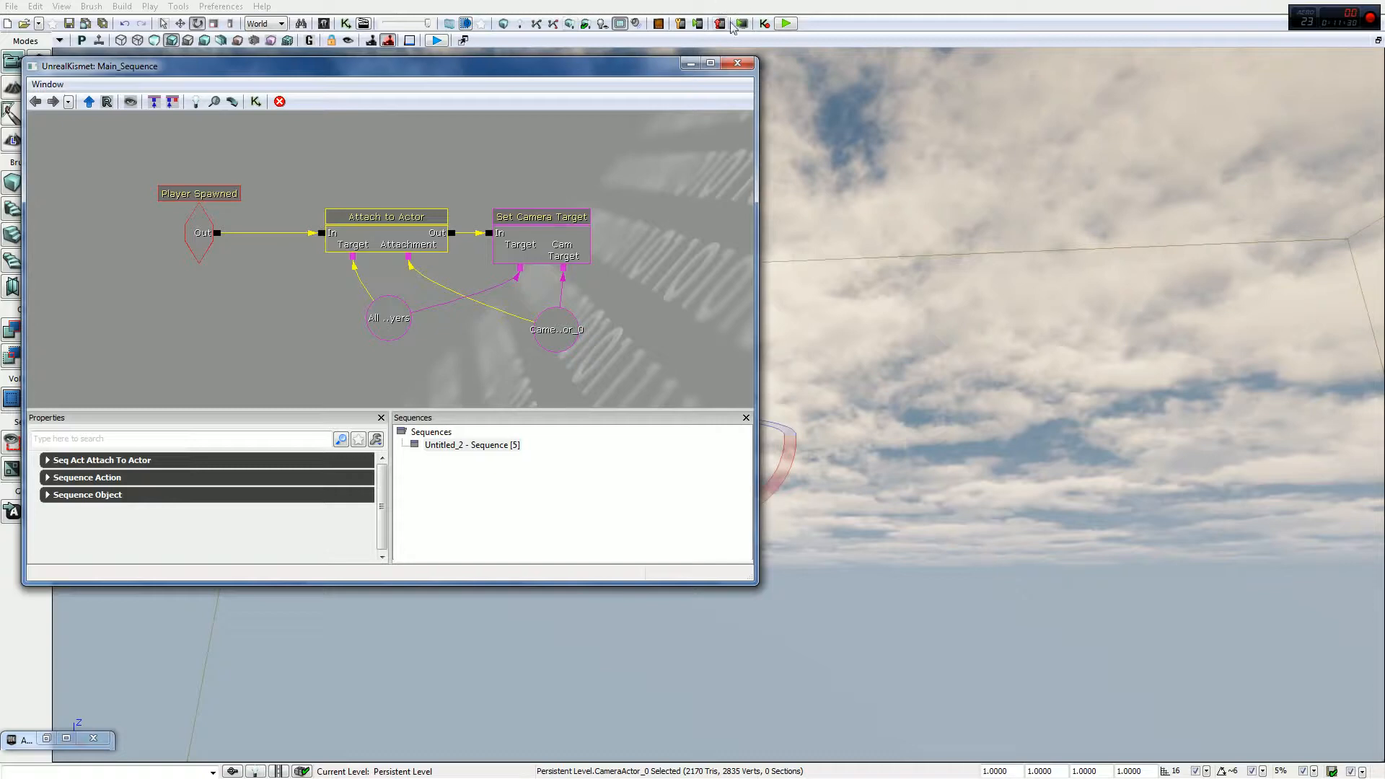
pyautogui.click(786, 23)
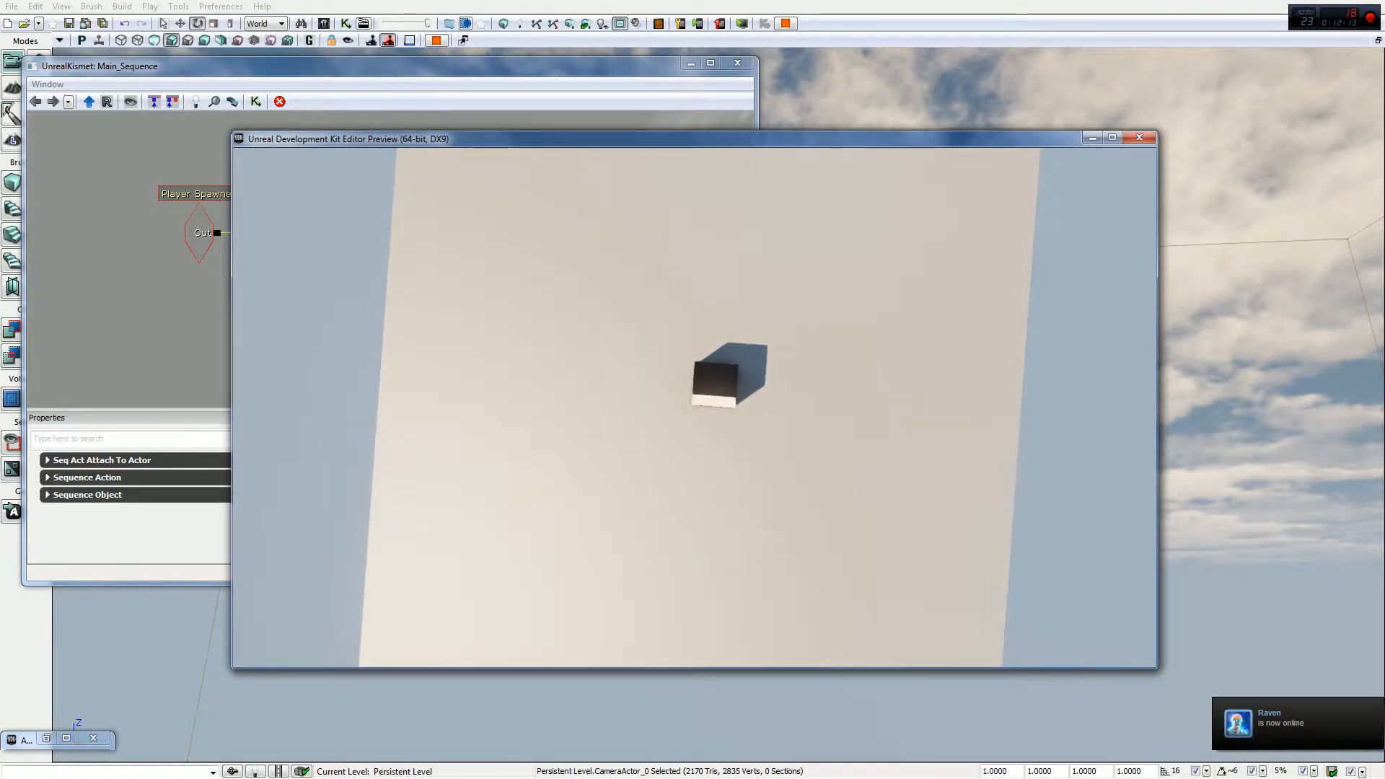
pyautogui.press('Escape')
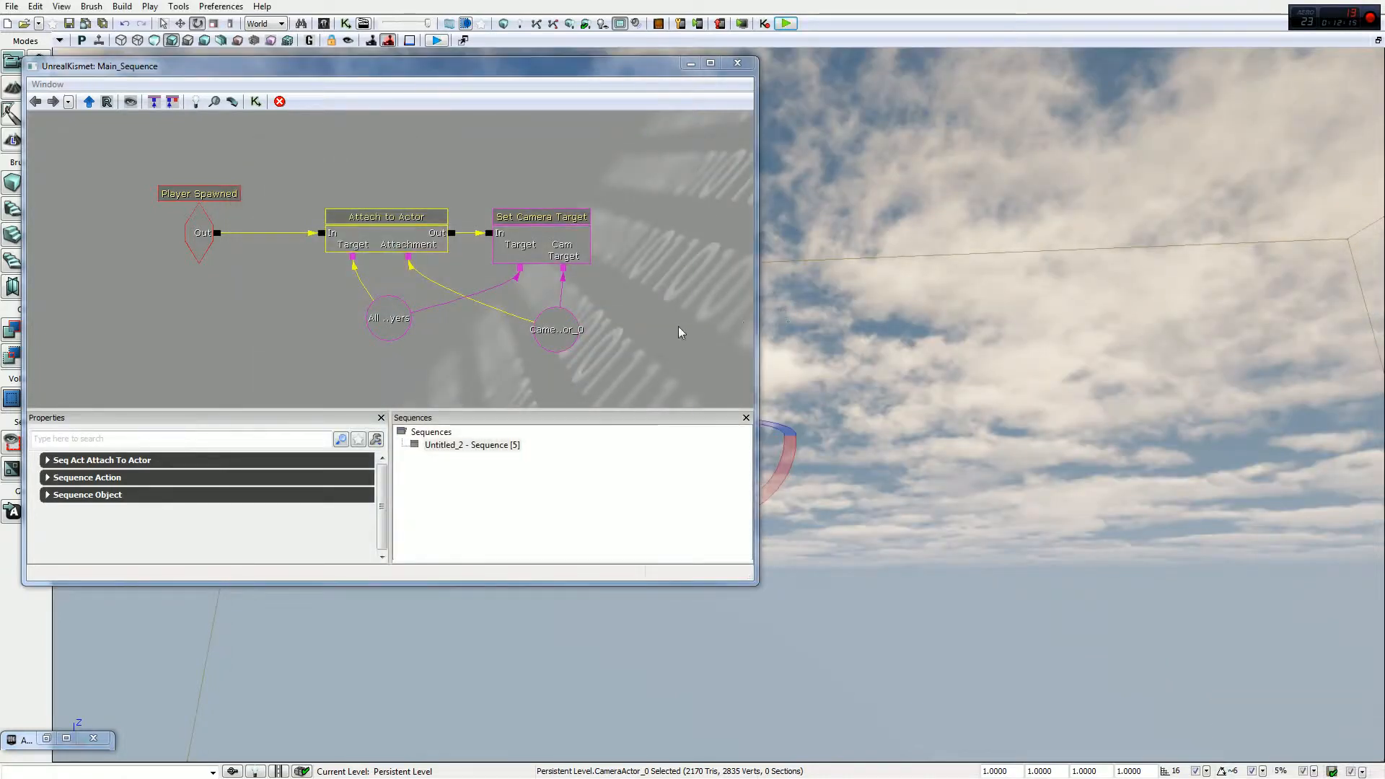
# Step: Trace how the All Players and CameraActor_0 variables connect to the Attach to Actor and Set Camera Target actions
pyautogui.click(332, 204)
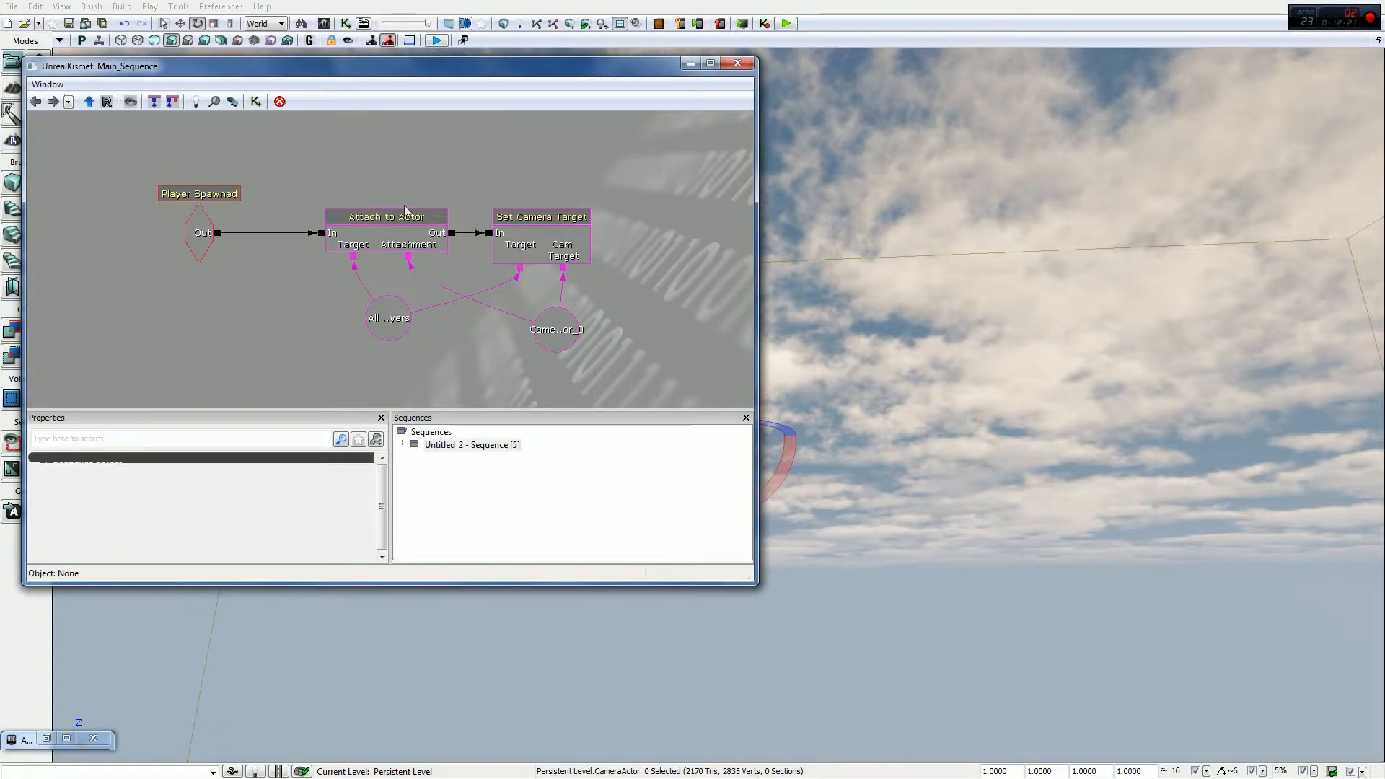
pyautogui.click(380, 332)
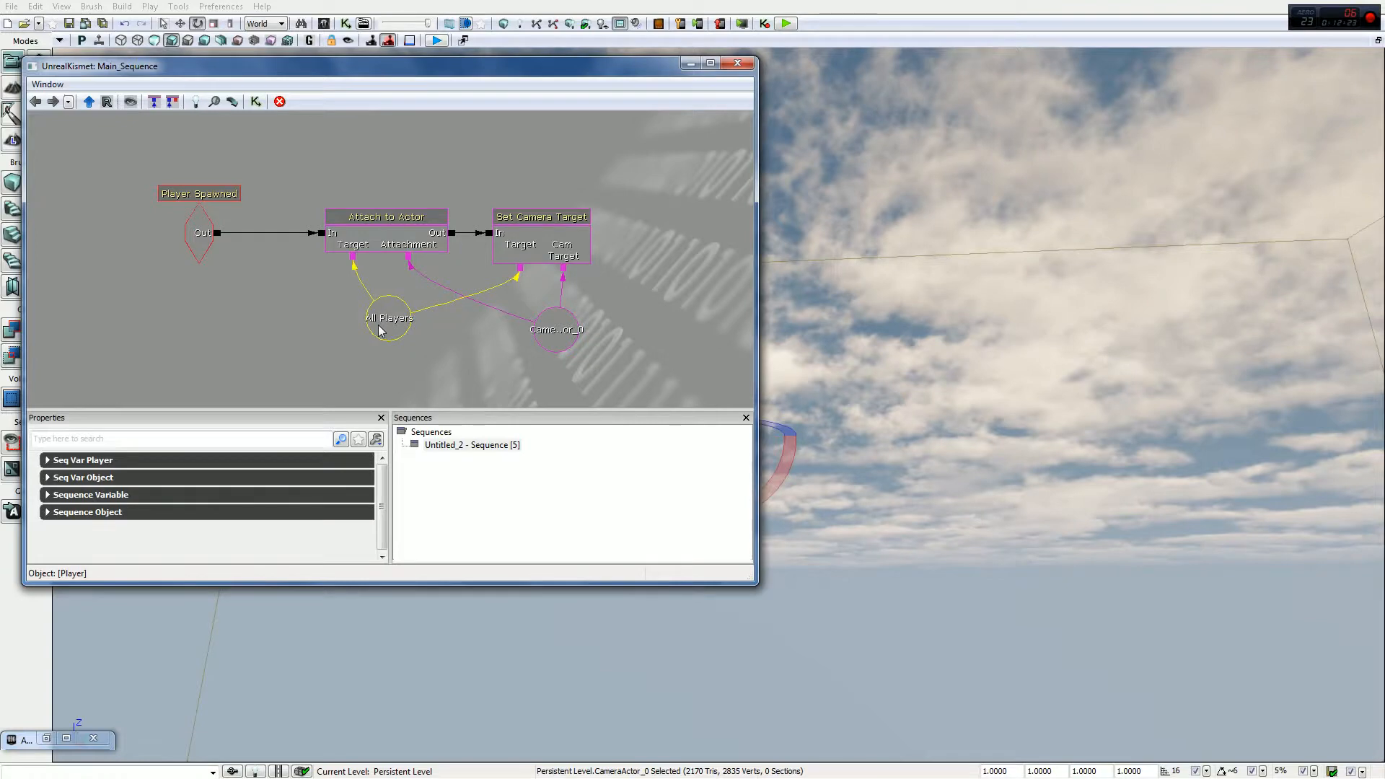
pyautogui.click(365, 235)
pyautogui.click(540, 245)
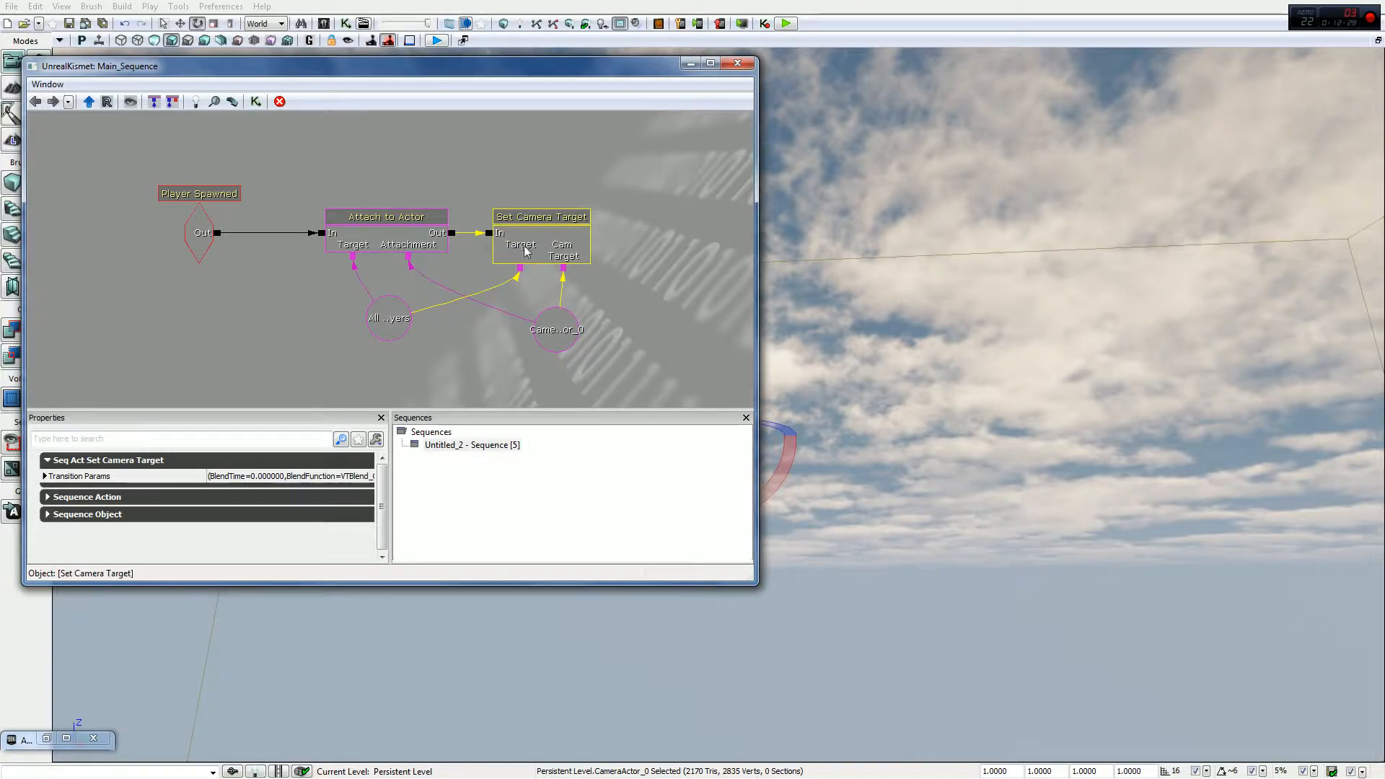
pyautogui.click(371, 224)
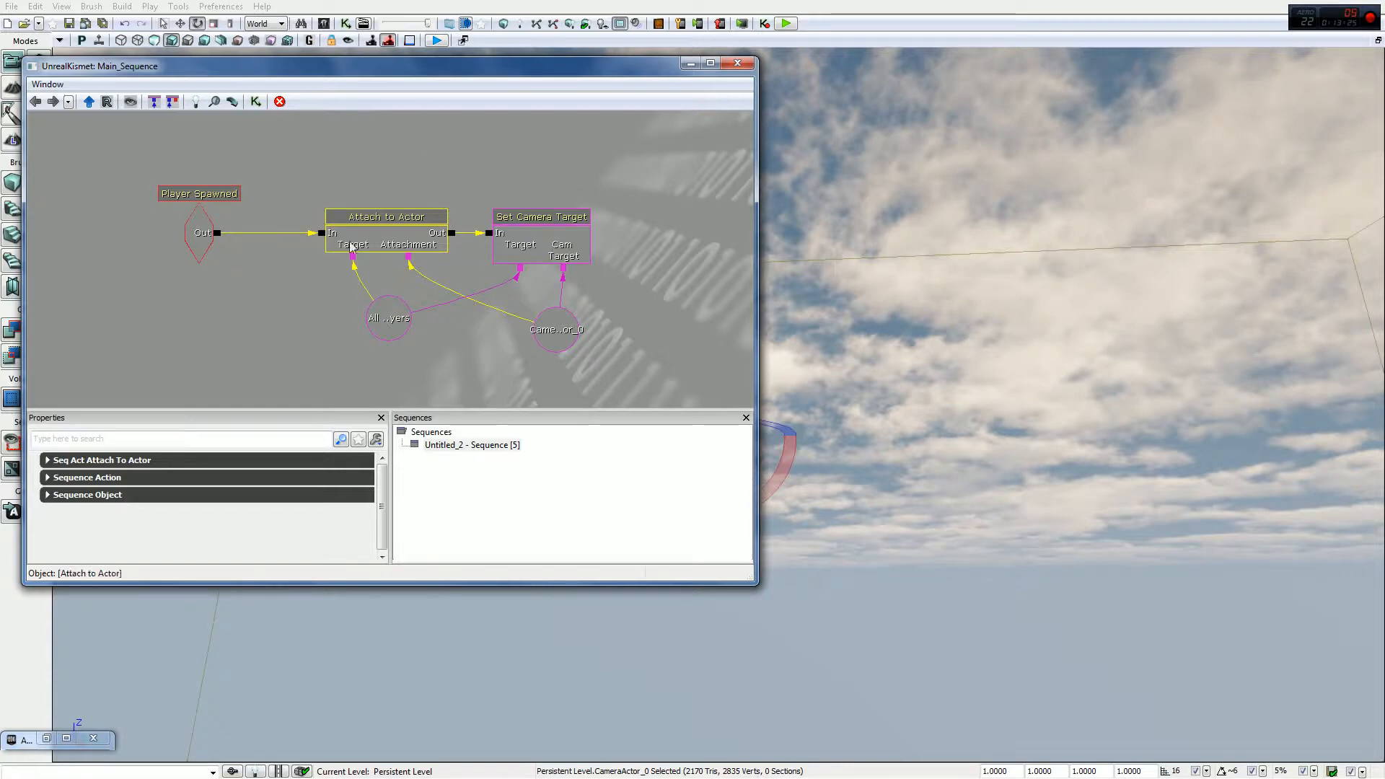
pyautogui.click(391, 320)
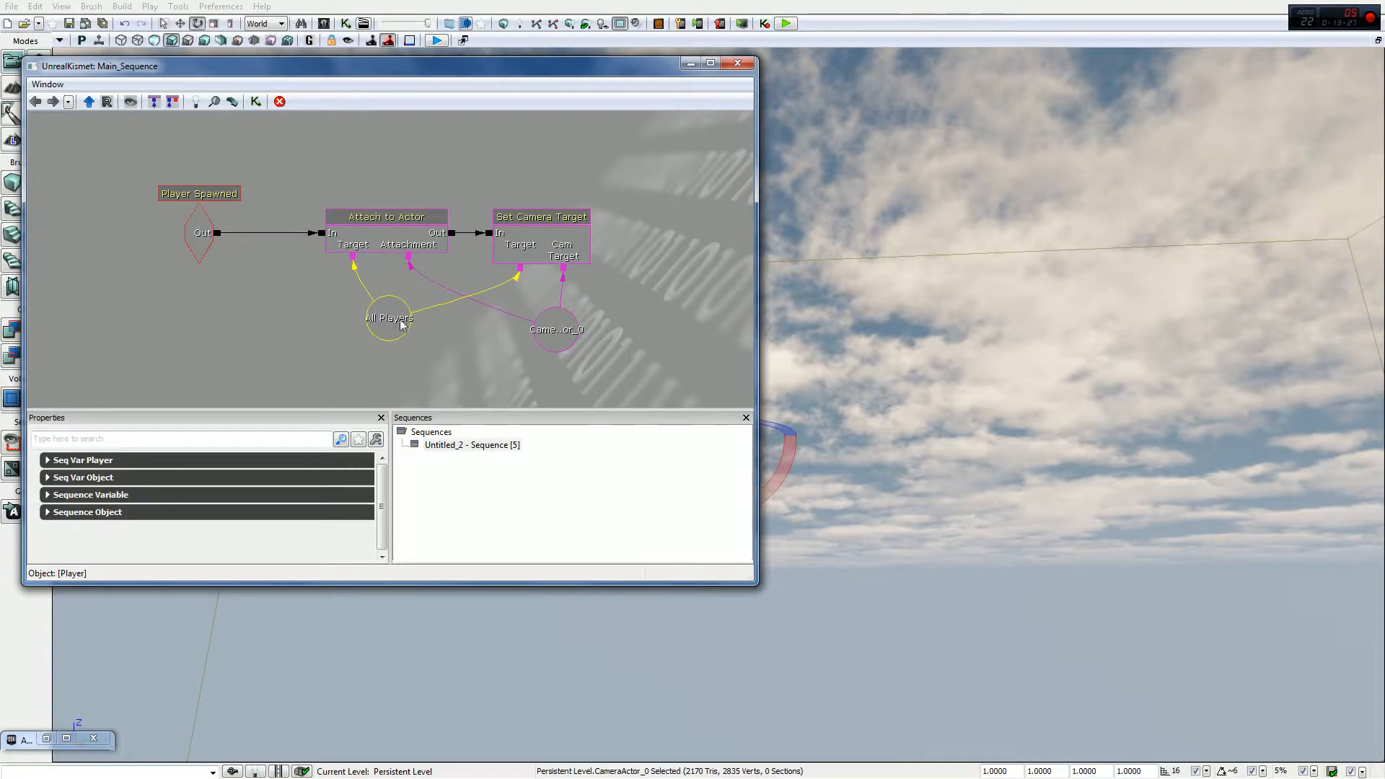
pyautogui.click(544, 231)
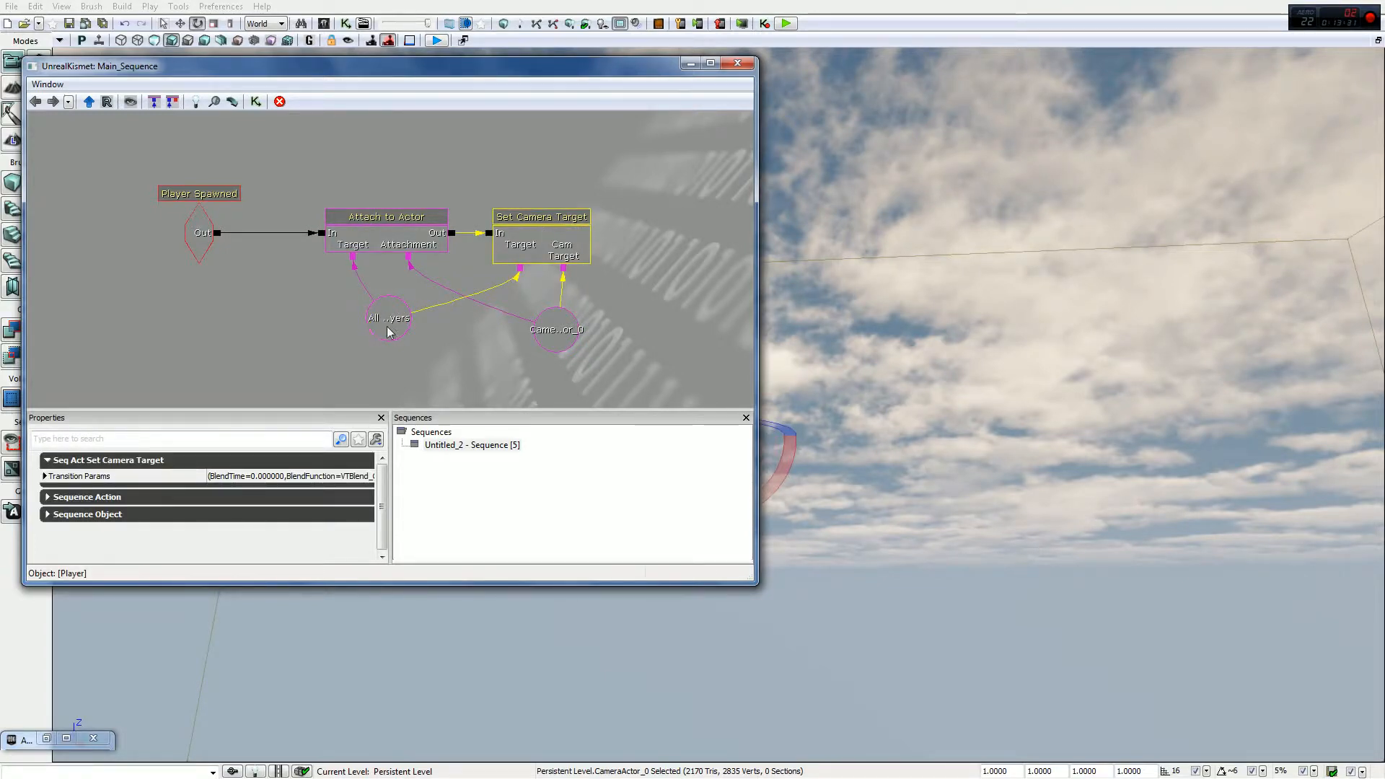
pyautogui.click(382, 244)
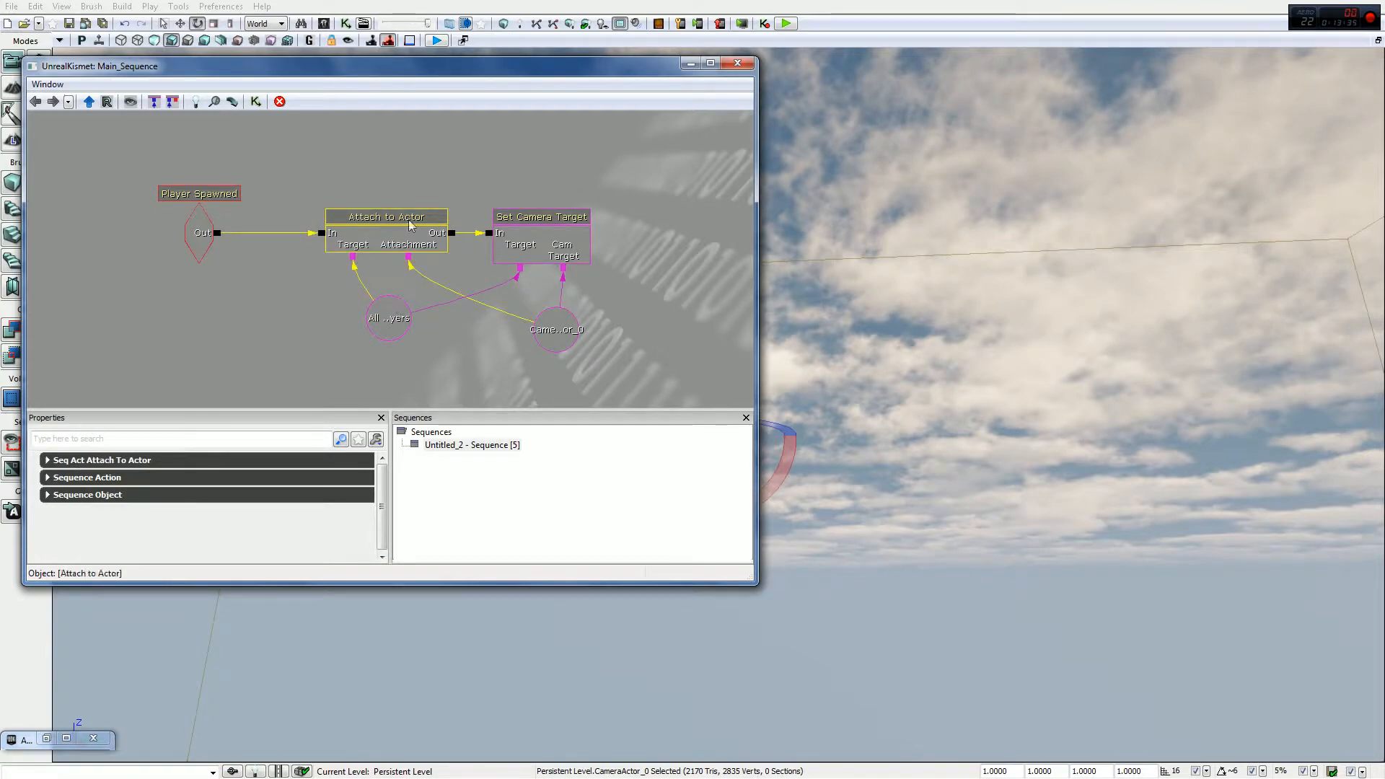
pyautogui.click(562, 329)
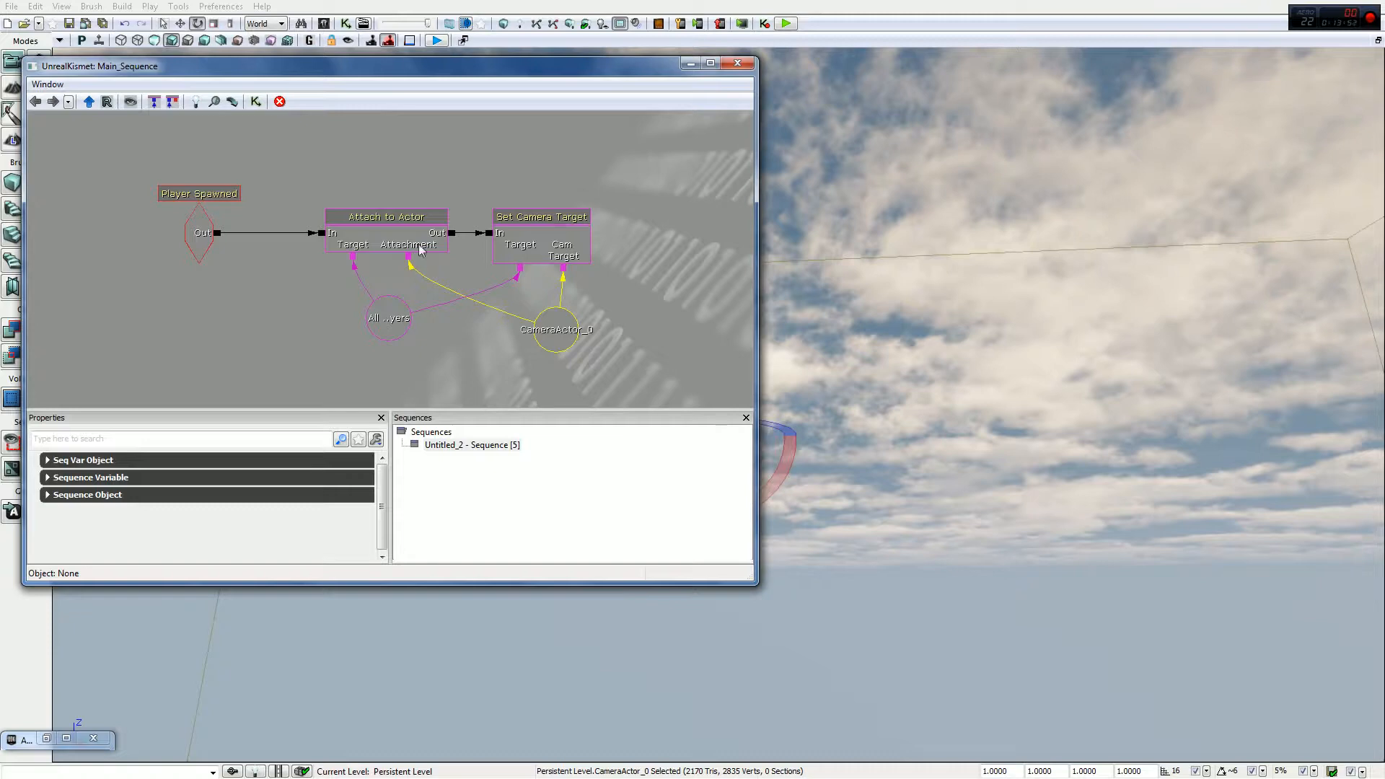
# Step: Examine the Attach to Actor properties, expanding the Relative Offset and Relative Rotation values without changing them
pyautogui.click(352, 221)
pyautogui.click(155, 462)
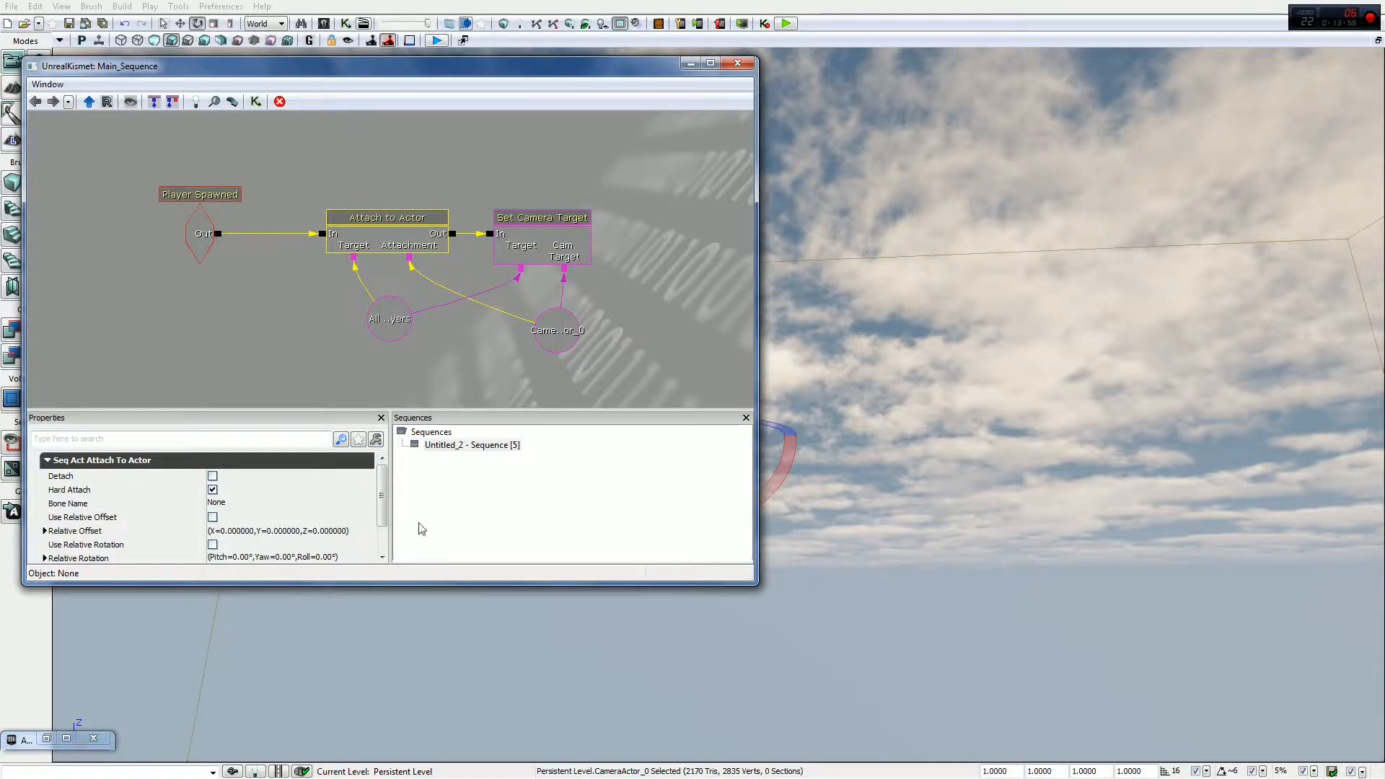
pyautogui.moveTo(383, 499); pyautogui.dragTo(383, 530)
pyautogui.click(86, 495)
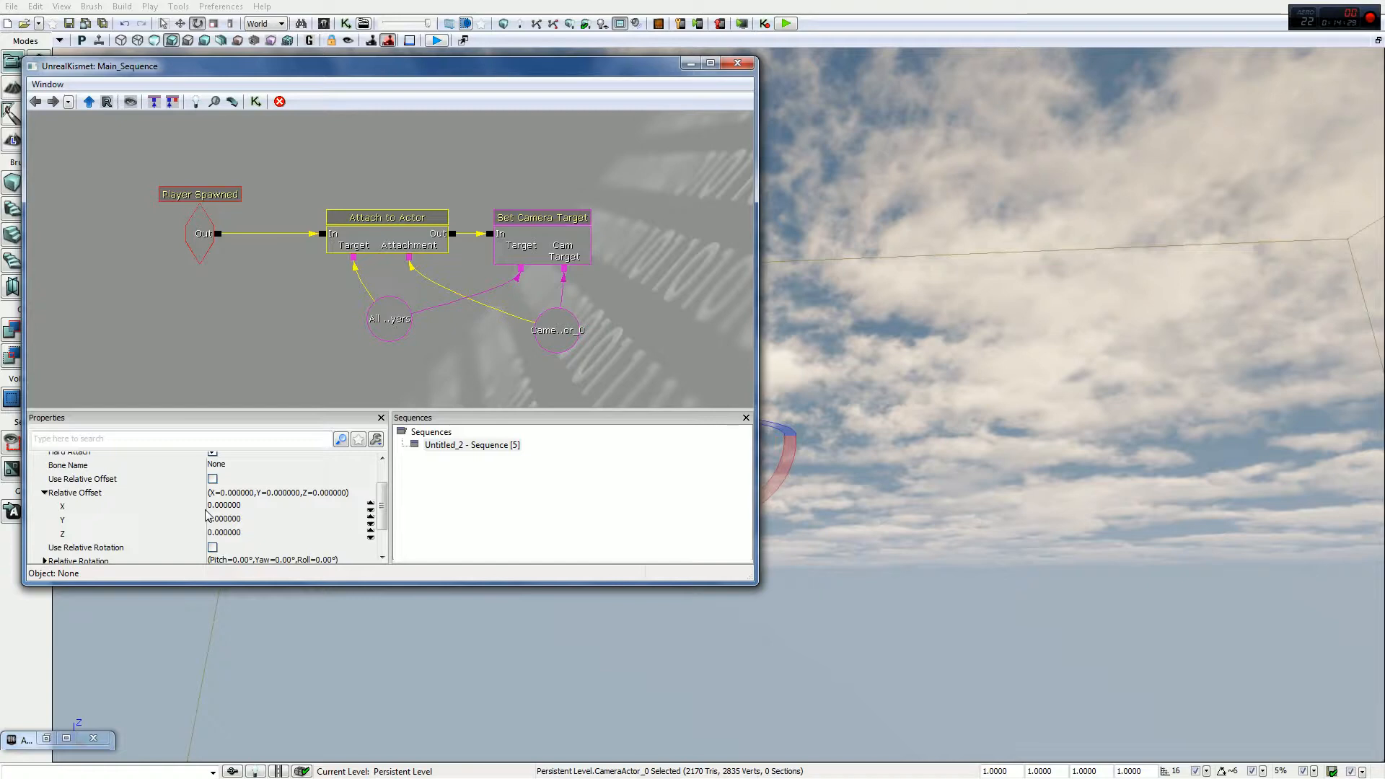
pyautogui.click(219, 506)
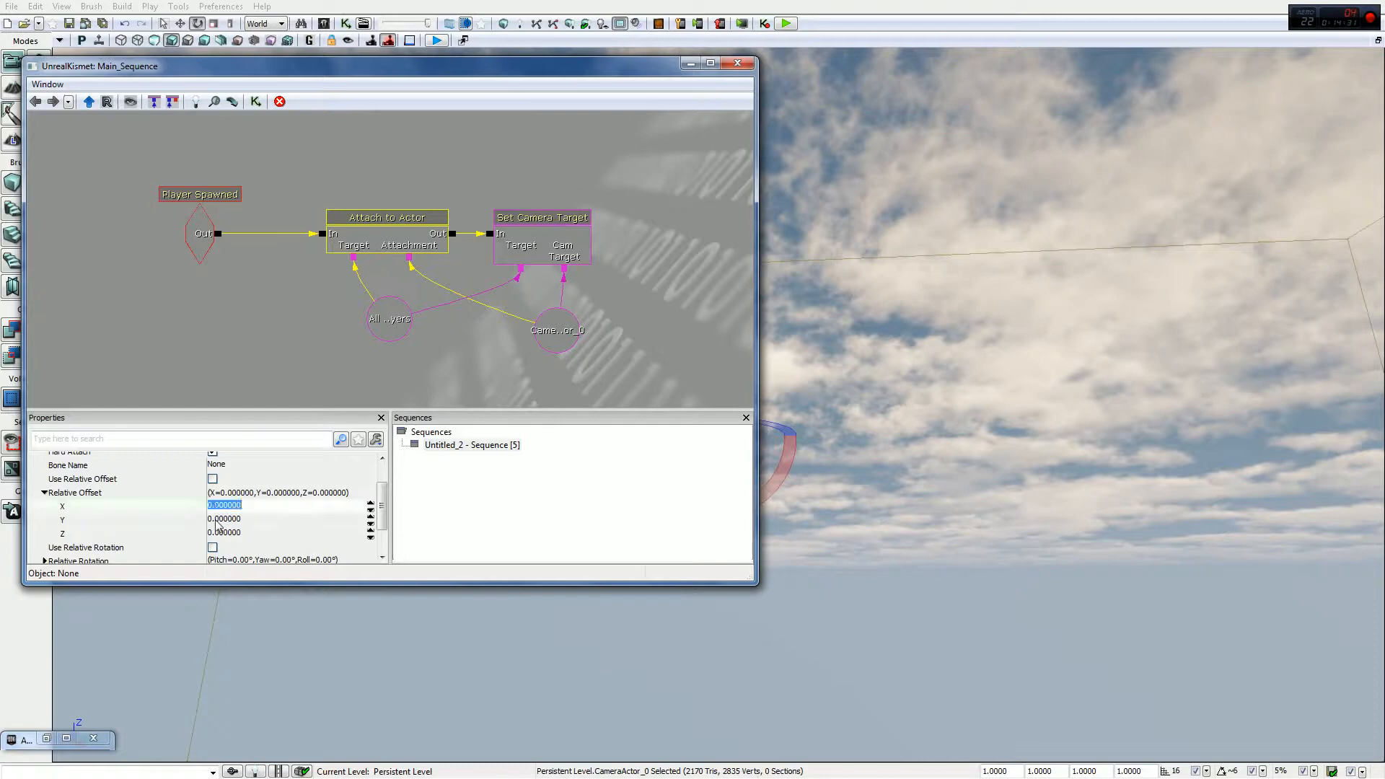
pyautogui.click(216, 520)
pyautogui.click(216, 534)
pyautogui.moveTo(385, 508); pyautogui.dragTo(388, 527)
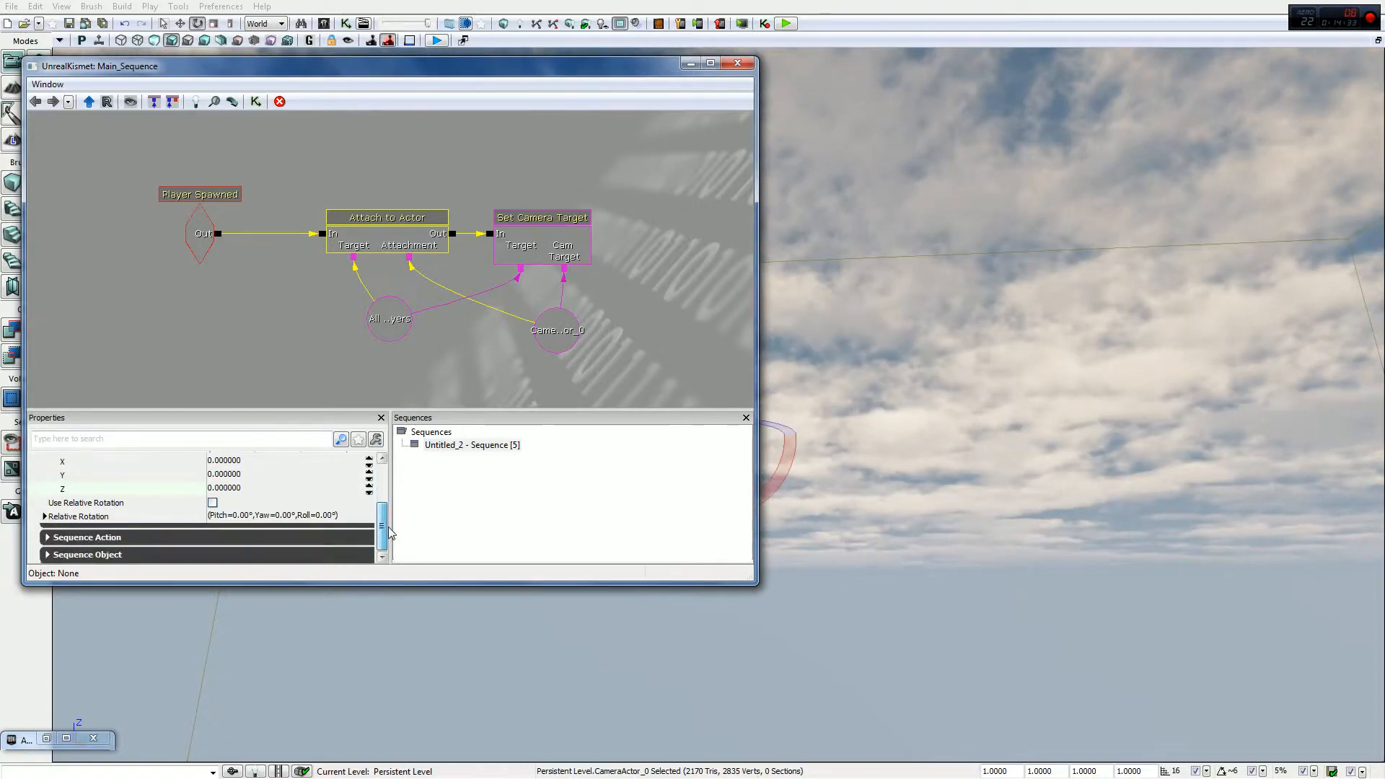
pyautogui.click(65, 515)
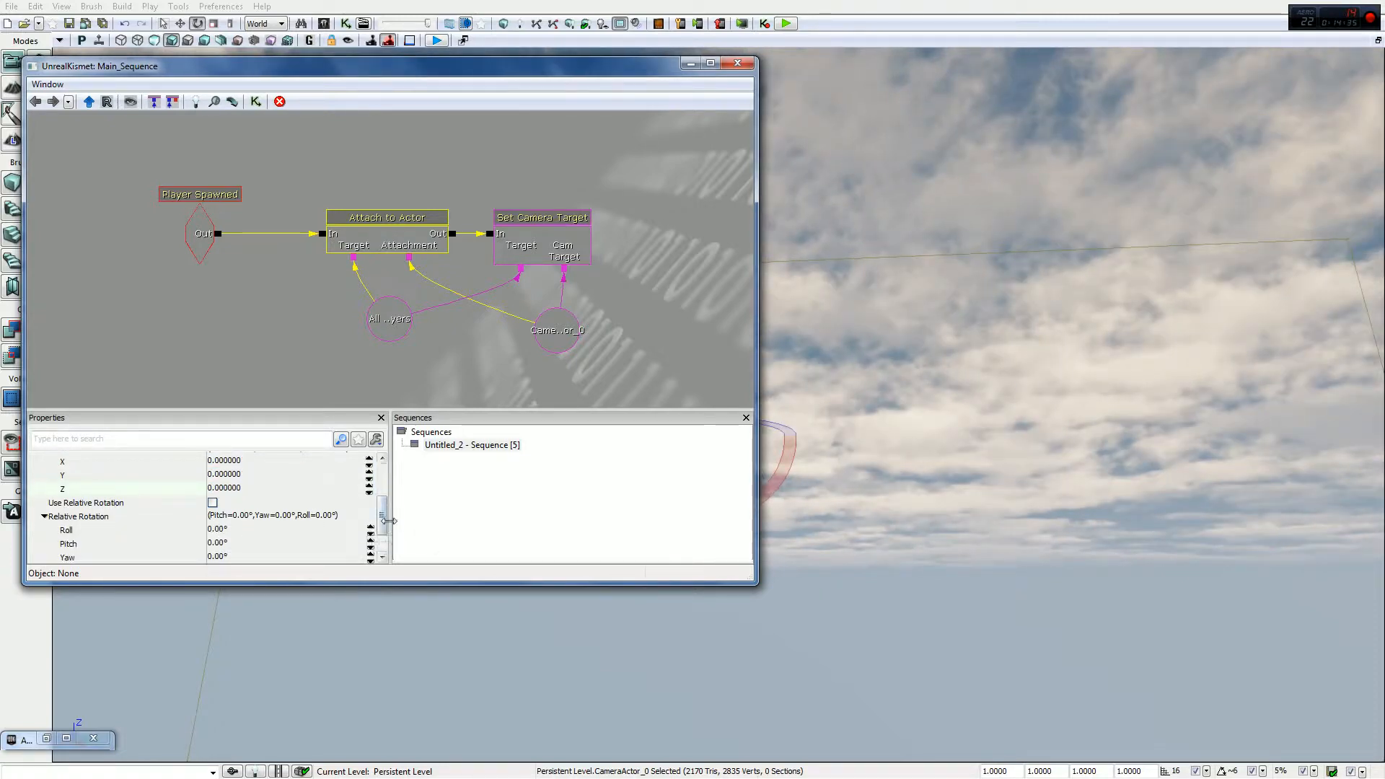
pyautogui.scroll(-1, 387, 525)
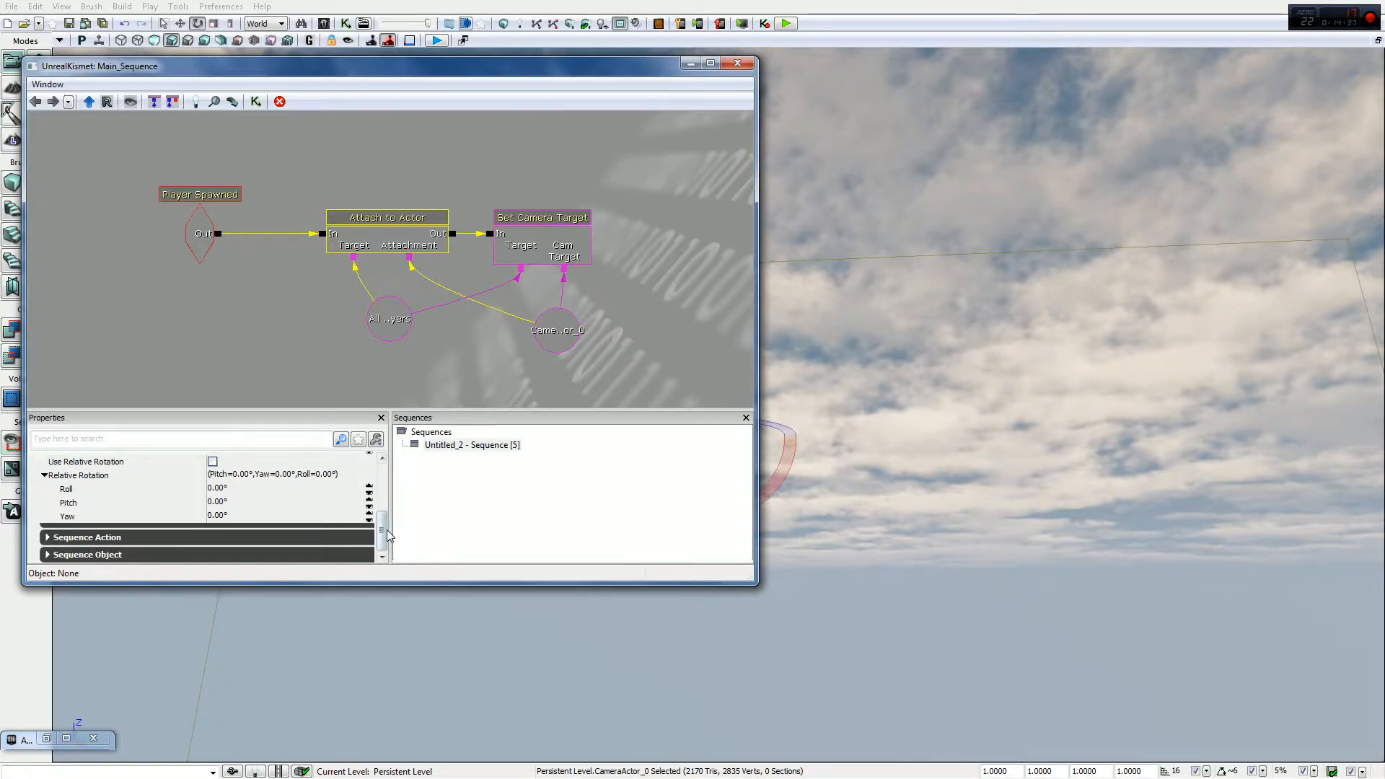
pyautogui.scroll(3, 387, 529)
# Step: Inspect the Transition Params of the Set Camera Target action, collapse them again, and deselect the action
pyautogui.click(541, 218)
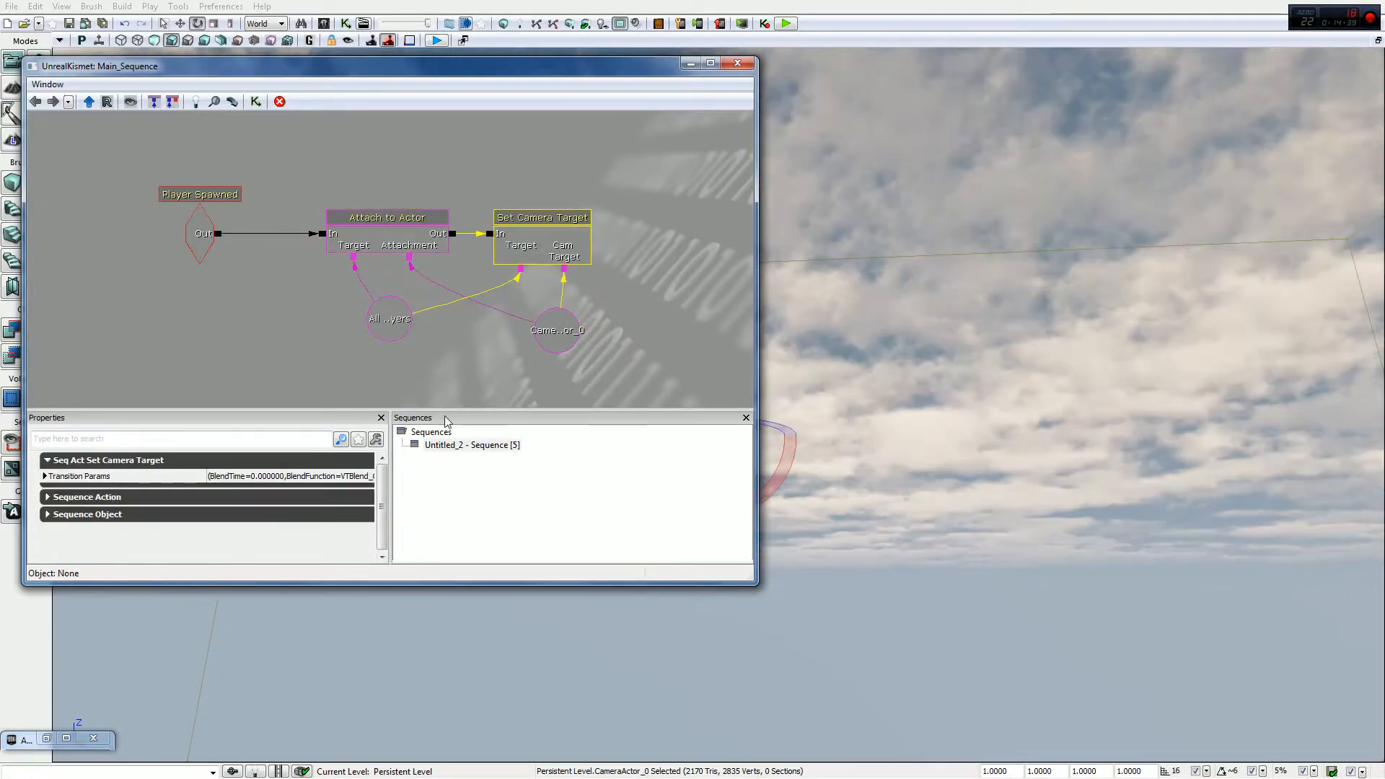
pyautogui.click(44, 477)
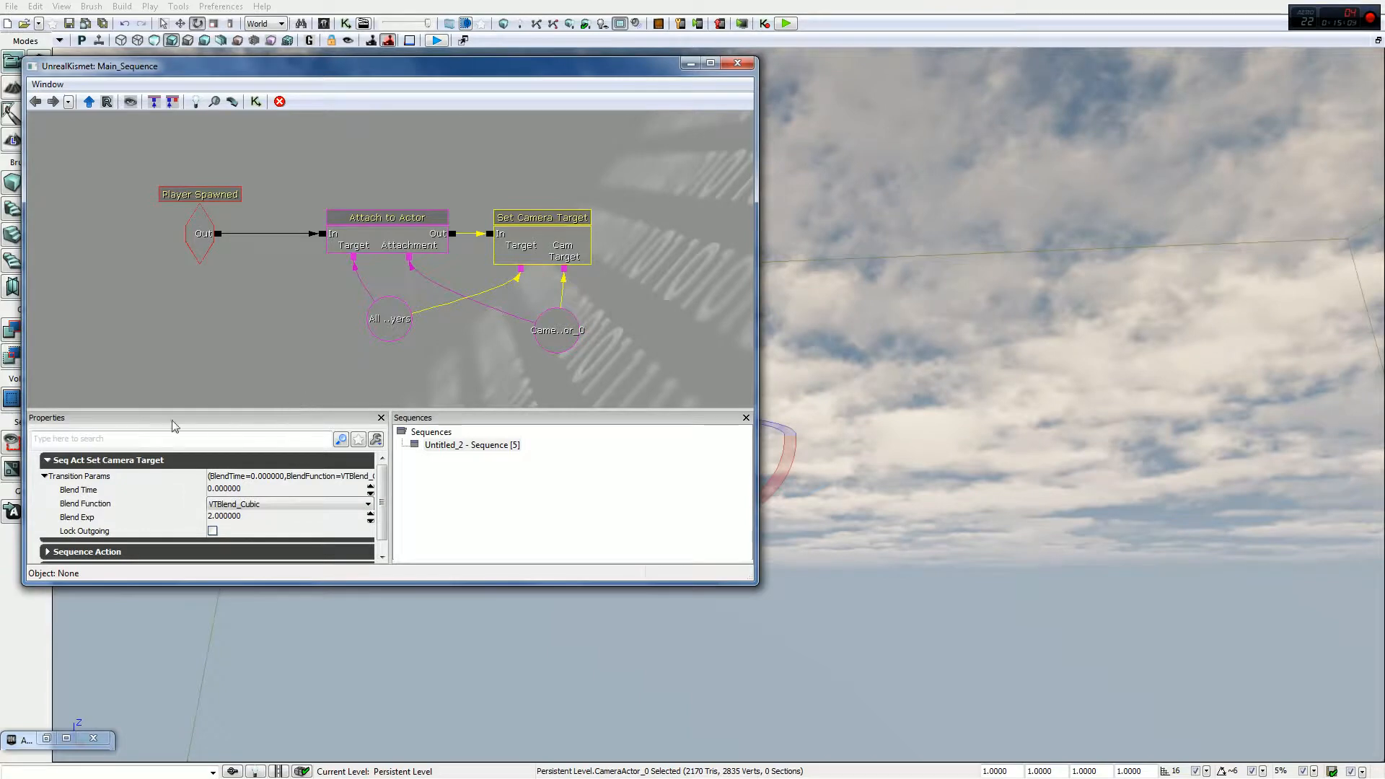
pyautogui.click(76, 478)
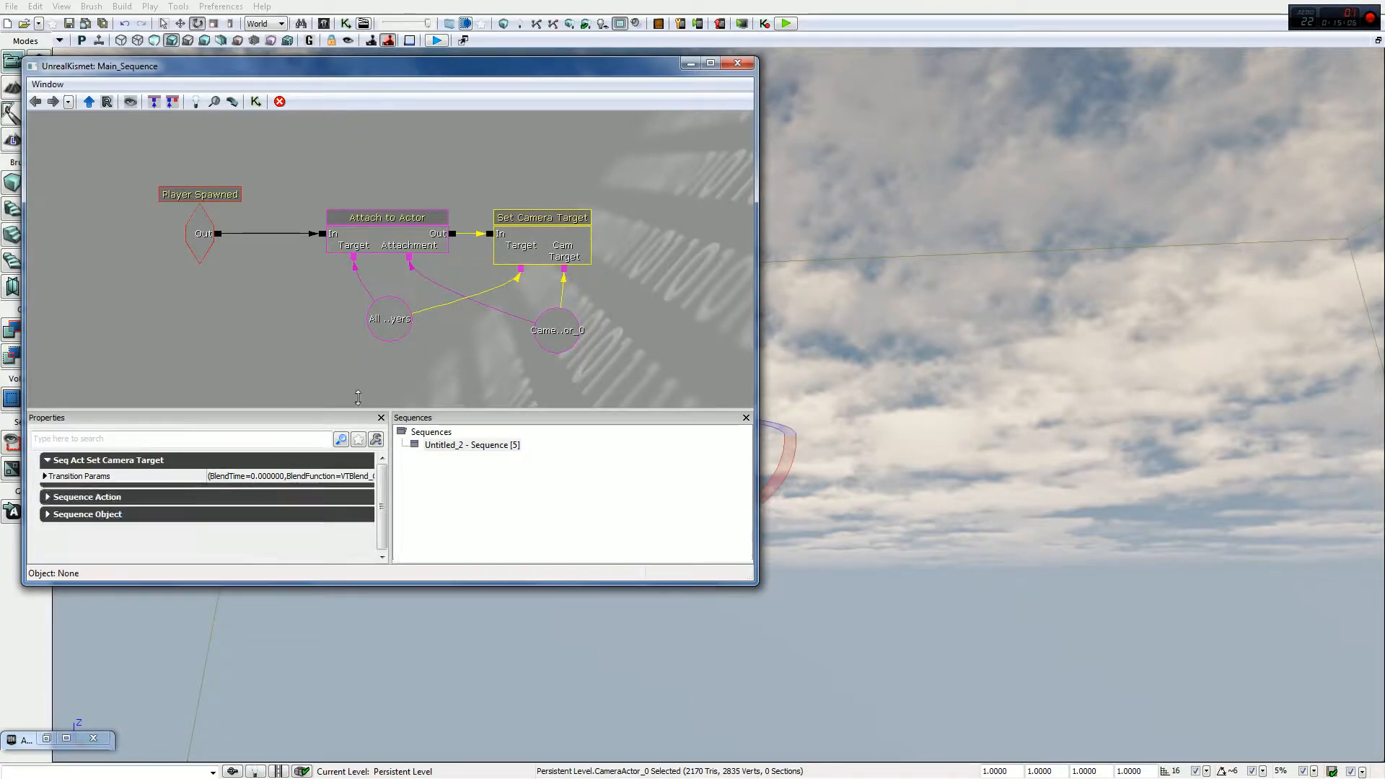
pyautogui.click(463, 354)
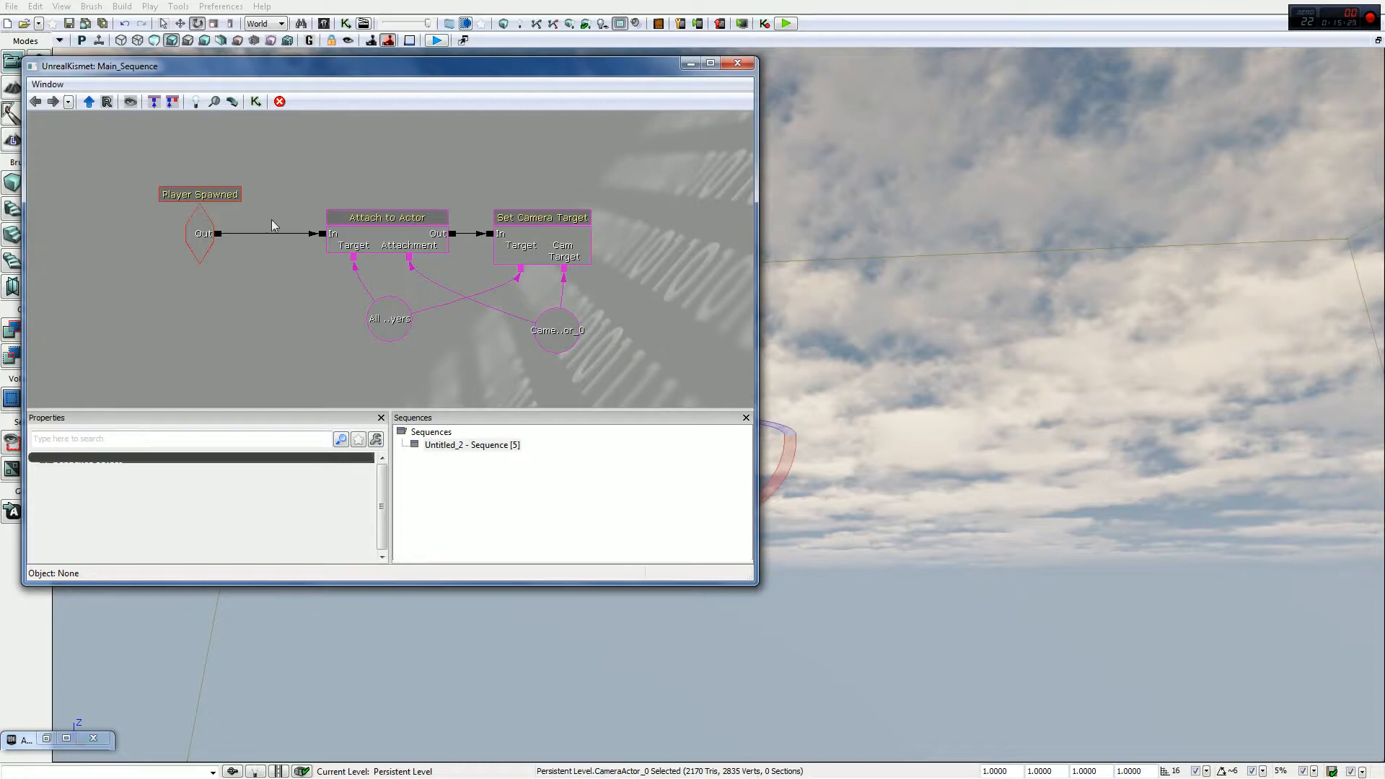
# Step: Review the new event categories available in the Kismet sequence, including the list of Input events, without adding any
pyautogui.rightClick(252, 267)
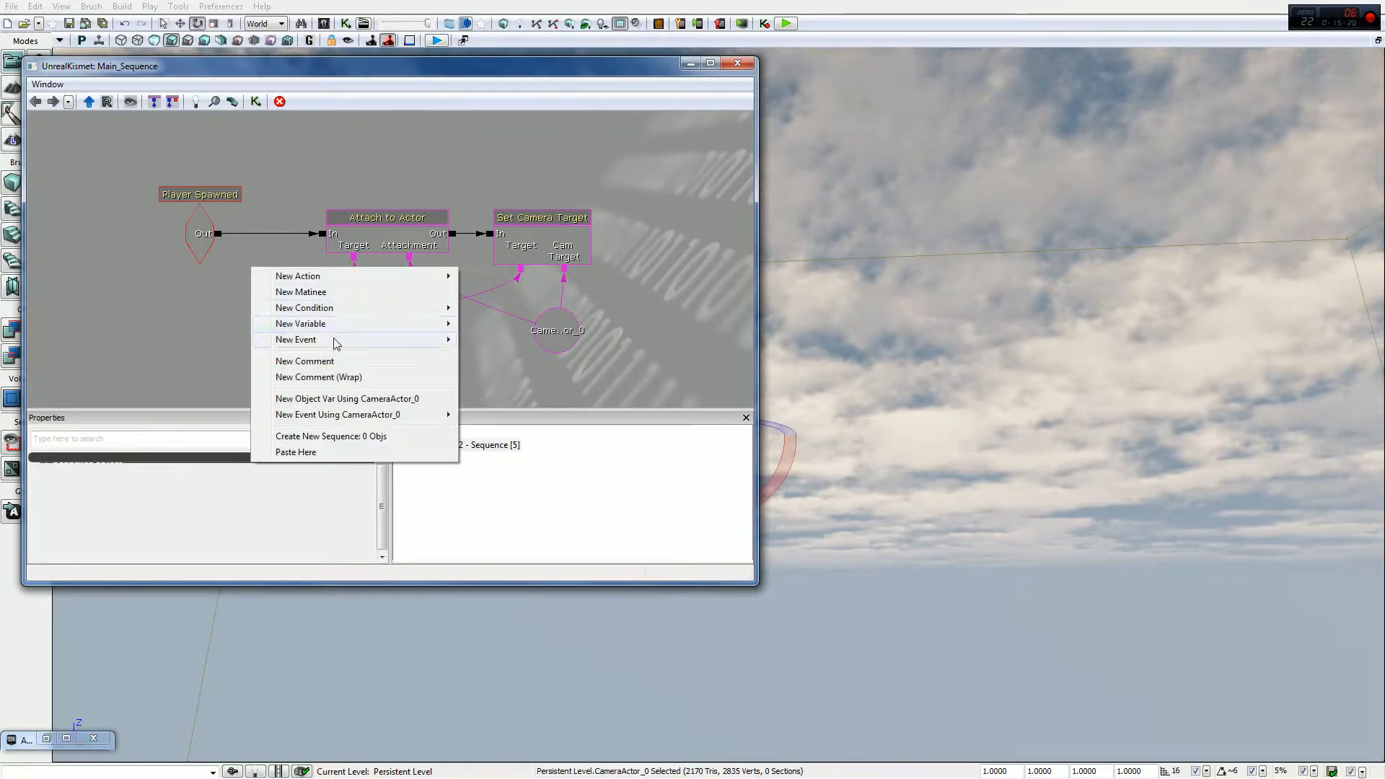
pyautogui.moveTo(339, 340)
pyautogui.moveTo(508, 342)
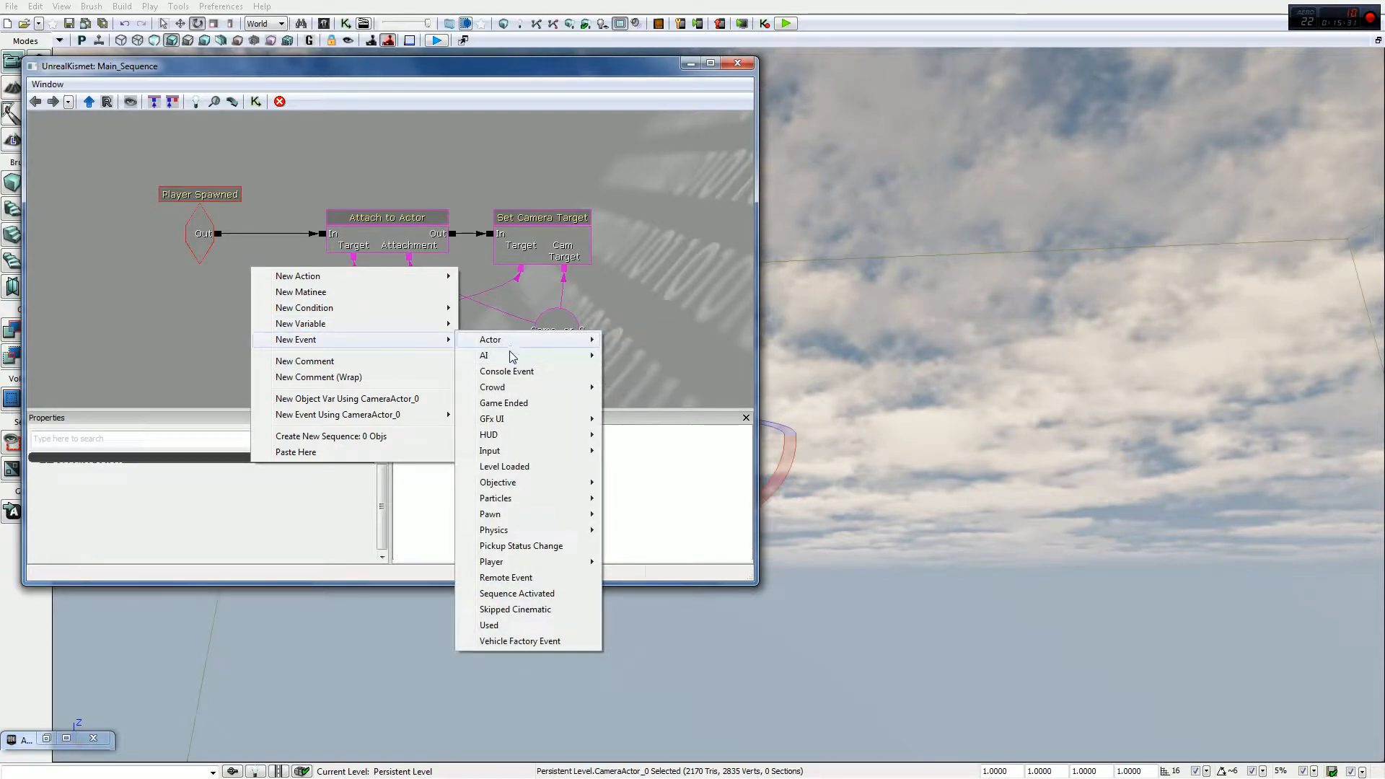
pyautogui.moveTo(523, 440)
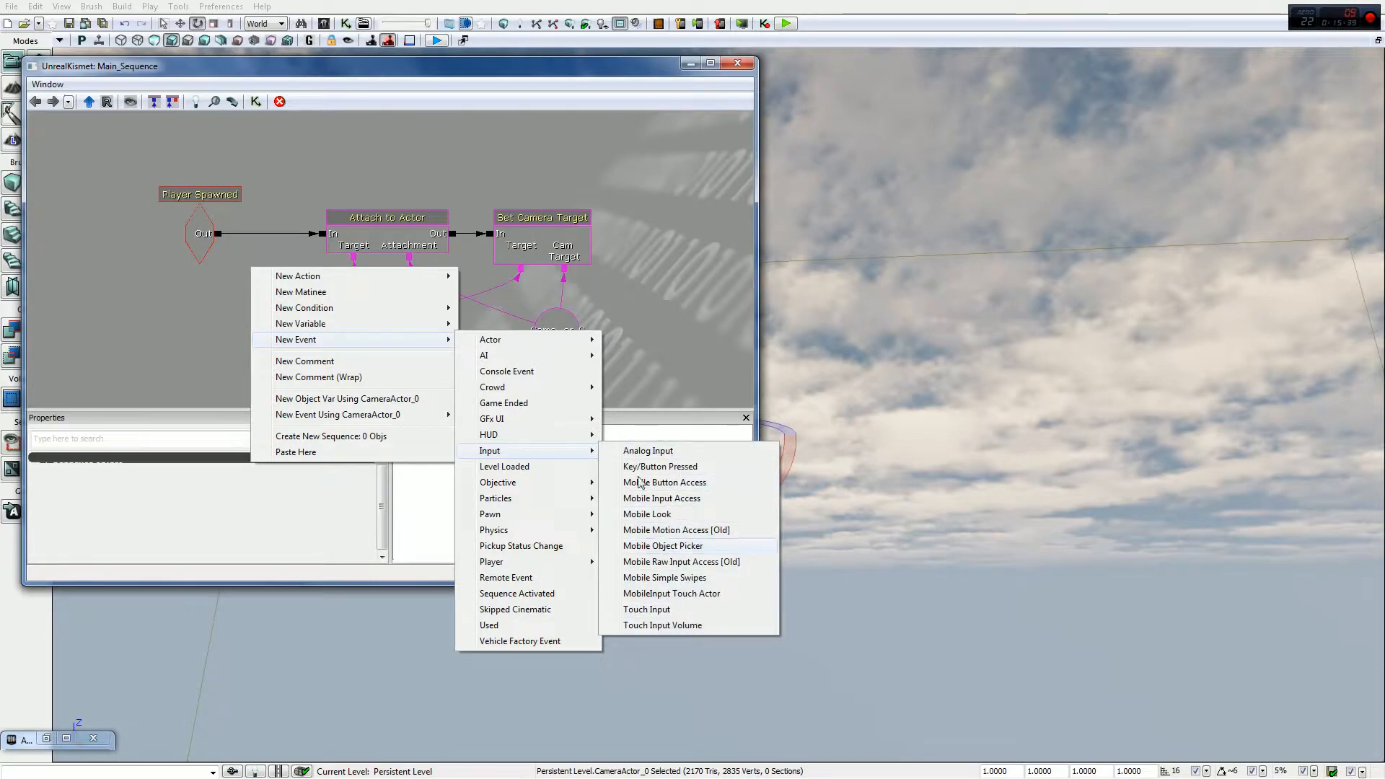
pyautogui.click(667, 351)
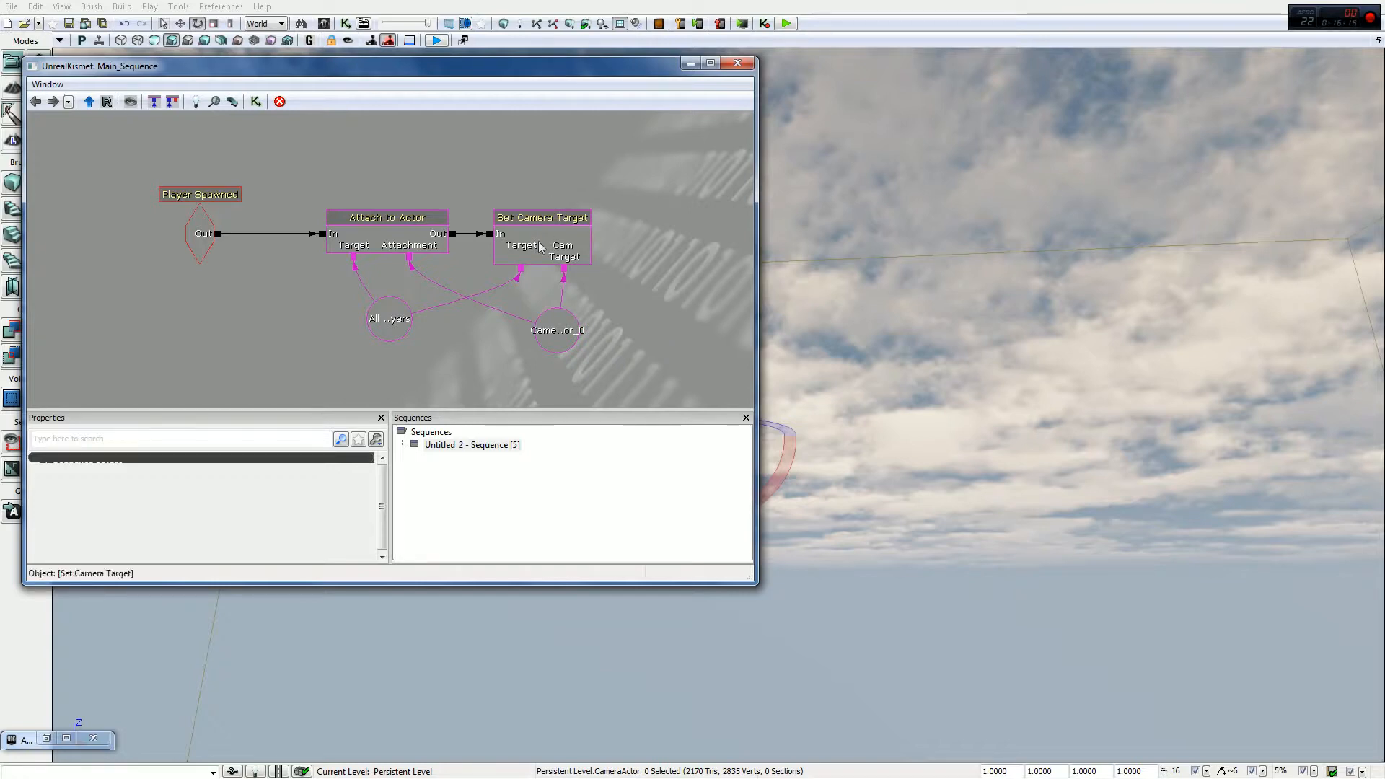
# Step: Delete the Attach to Actor action and link the Player Spawned output directly to the Set Camera Target input
pyautogui.rightClick(462, 235)
pyautogui.click(502, 226)
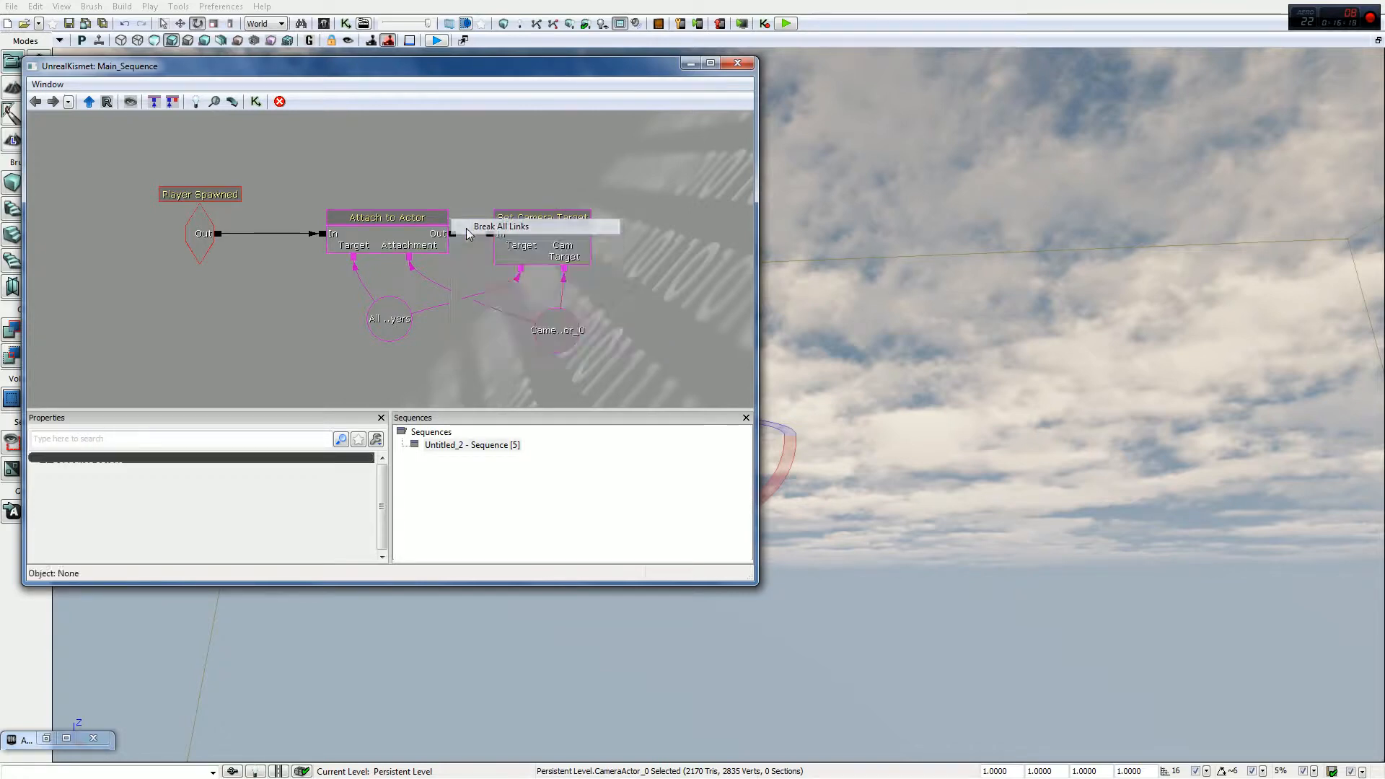
pyautogui.click(361, 226)
pyautogui.press('Delete')
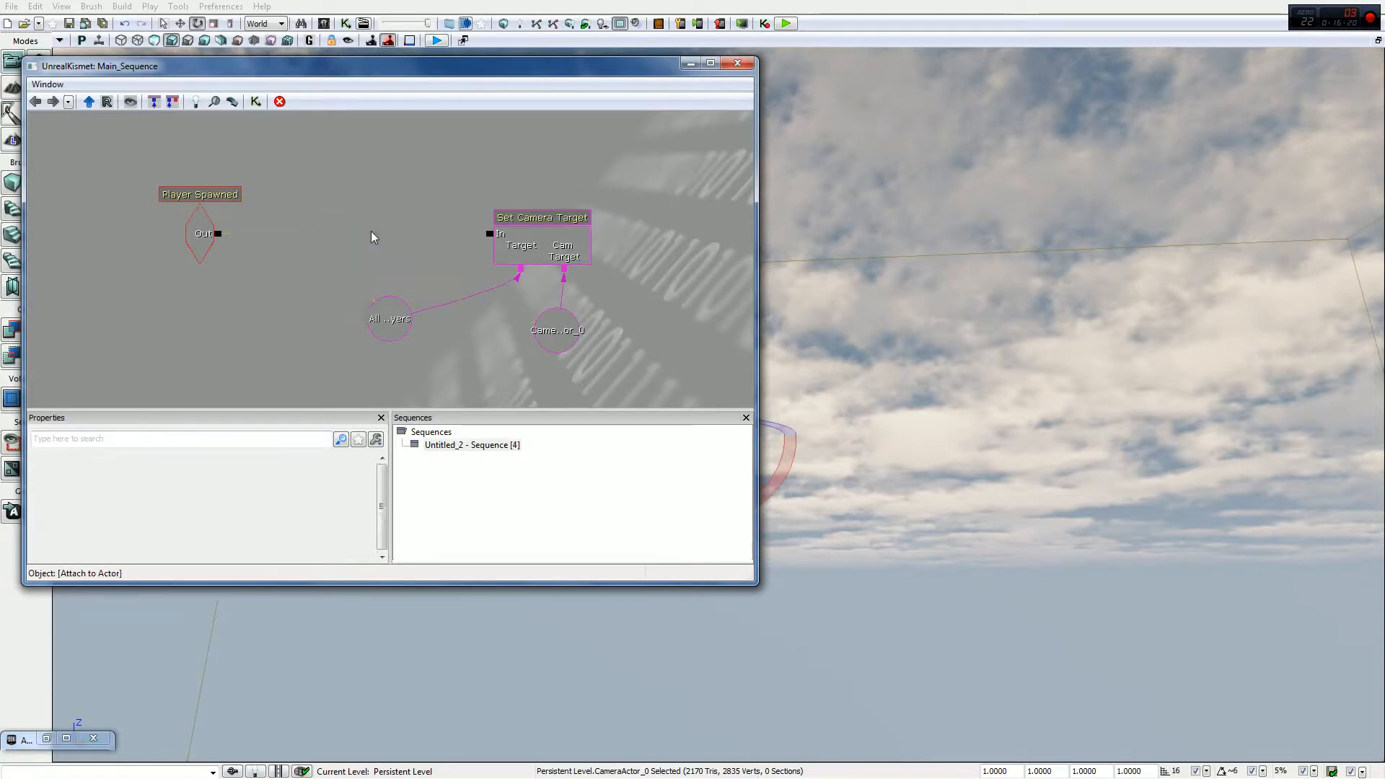
pyautogui.click(501, 221)
pyautogui.moveTo(494, 231); pyautogui.dragTo(218, 233)
# Step: Play-test the level twice to check the view through the unattached camera, moving the Kismet window aside between runs
pyautogui.click(786, 23)
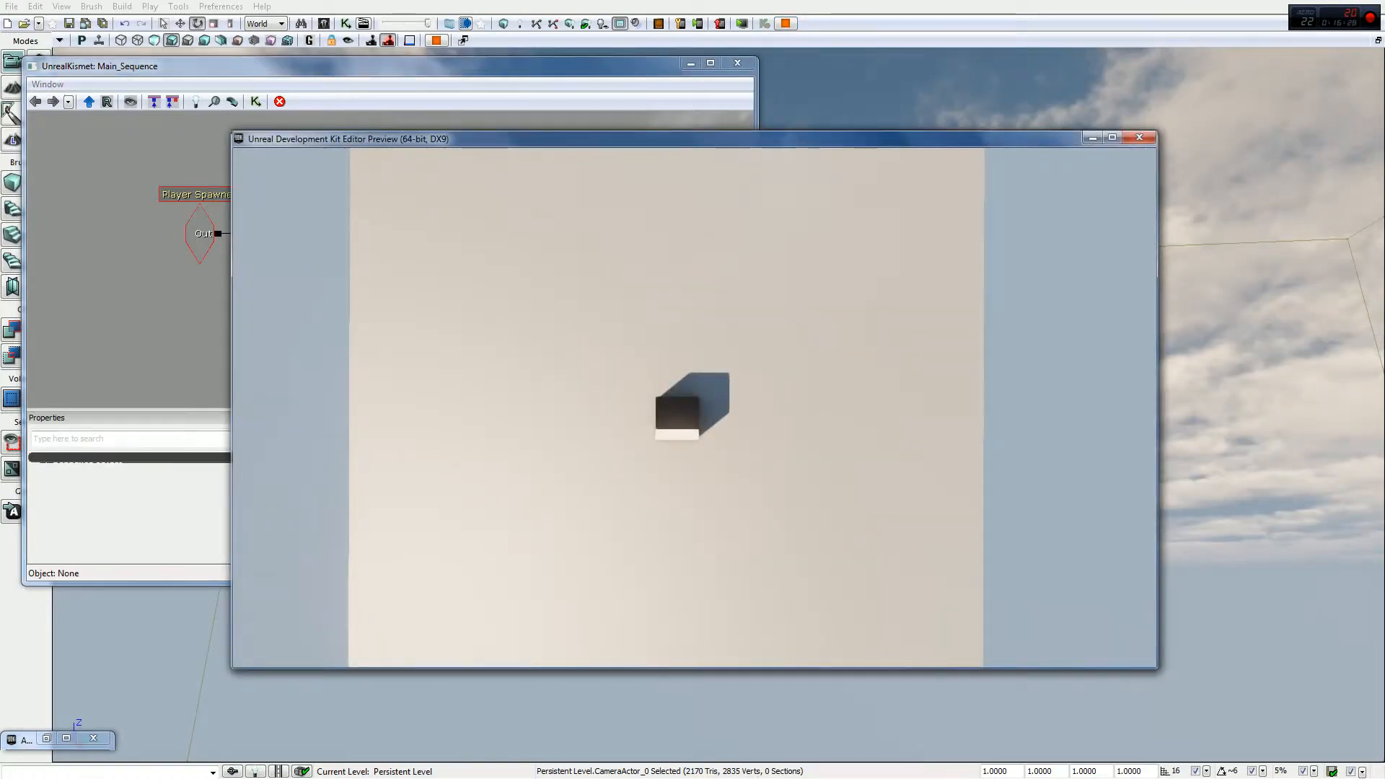
pyautogui.press('Escape')
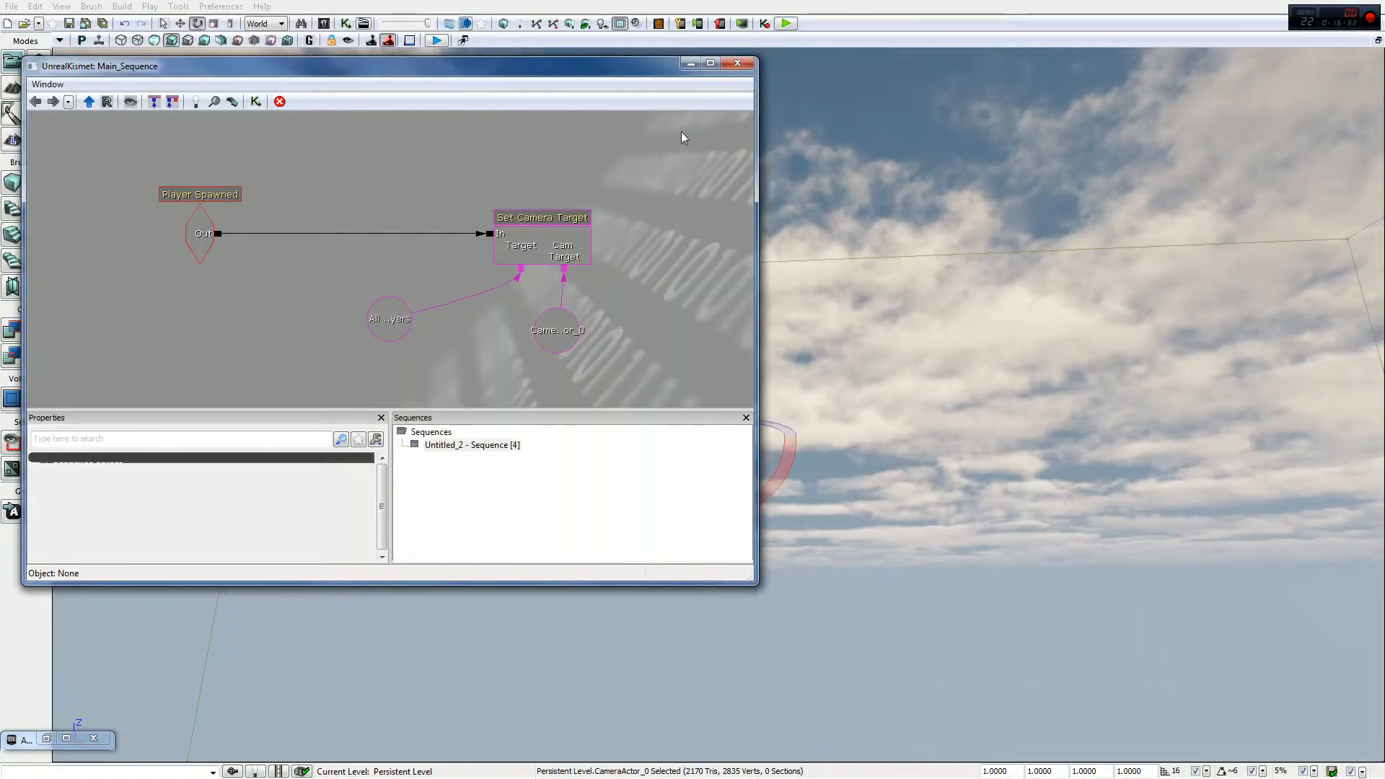
pyautogui.moveTo(585, 66); pyautogui.dragTo(559, 31)
pyautogui.click(785, 25)
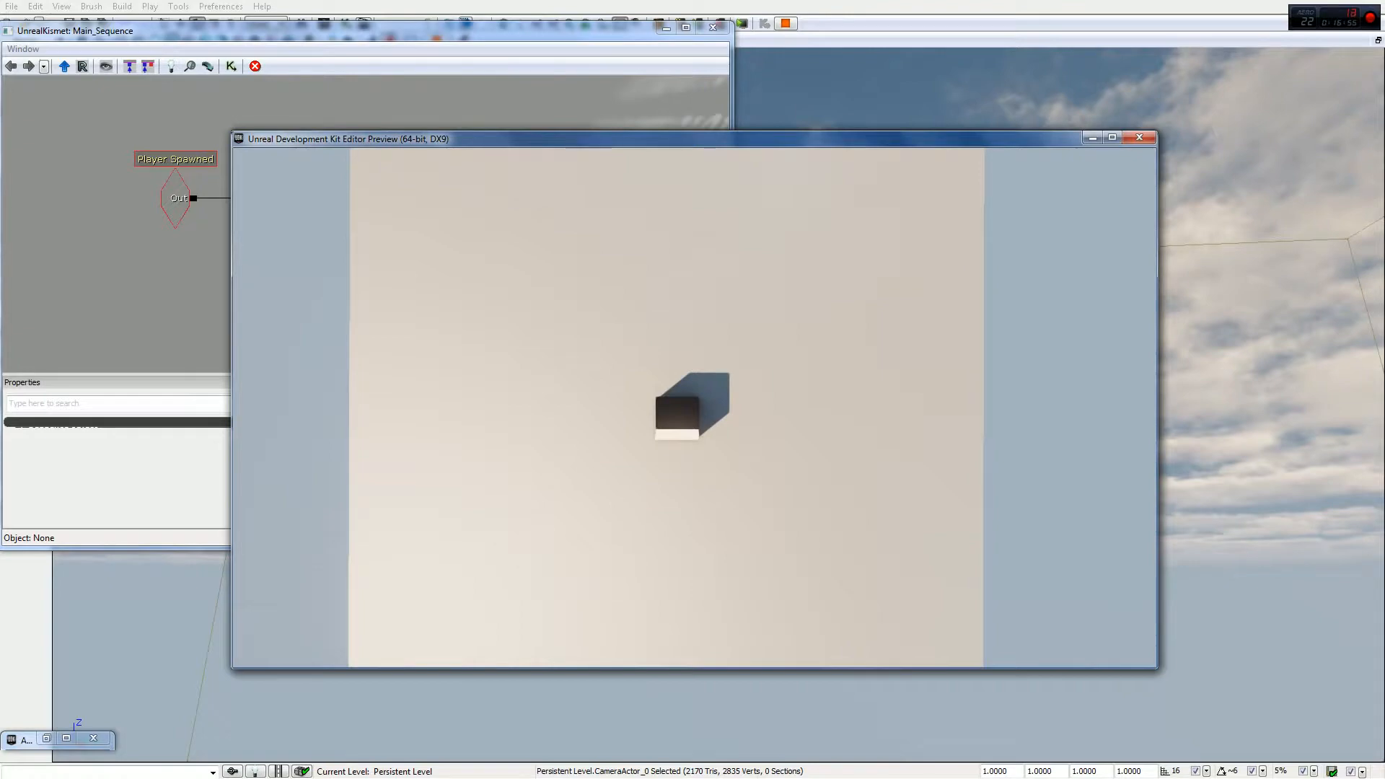
pyautogui.press('Escape')
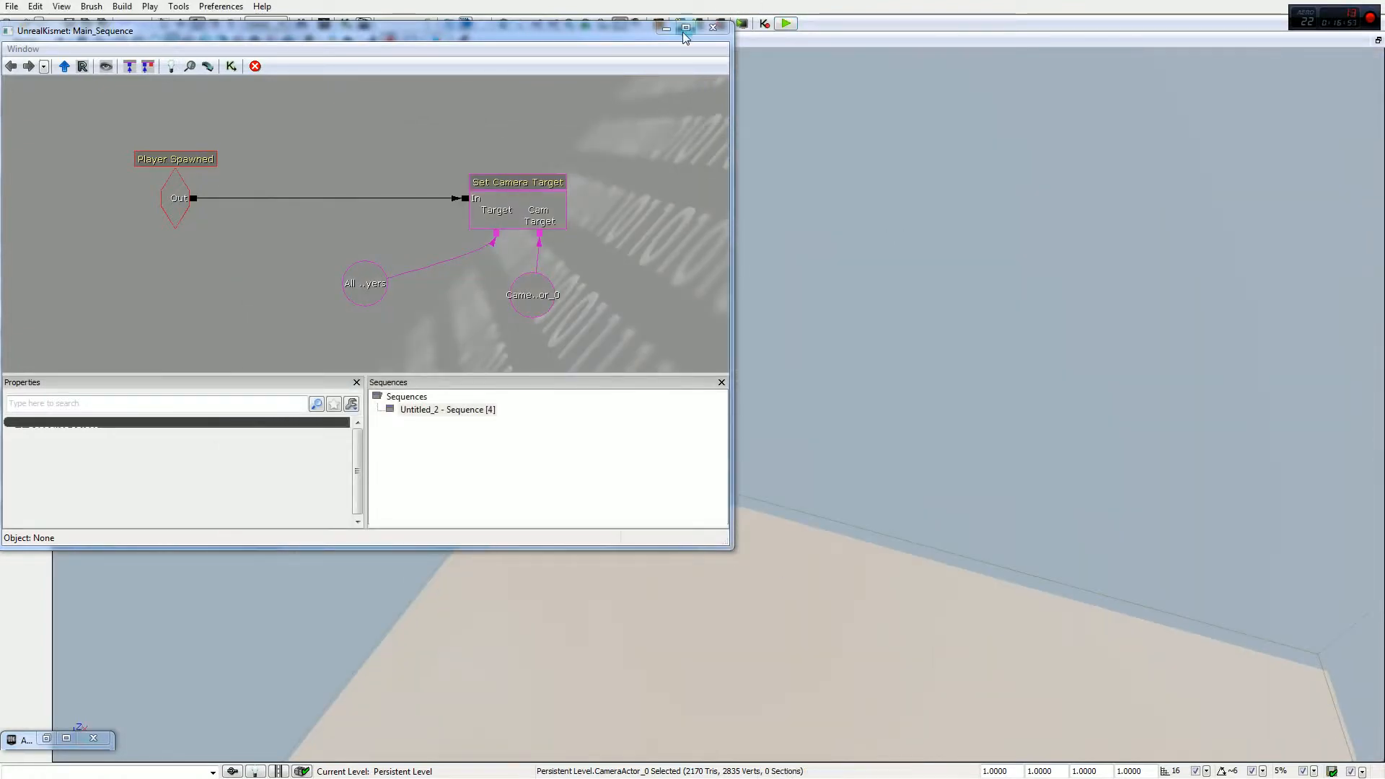
# Step: Minimize Kismet, move the PlayerStart next to the cube, and play-test the level
pyautogui.click(666, 27)
pyautogui.moveTo(661, 186); pyautogui.dragTo(750, 249, button='right')
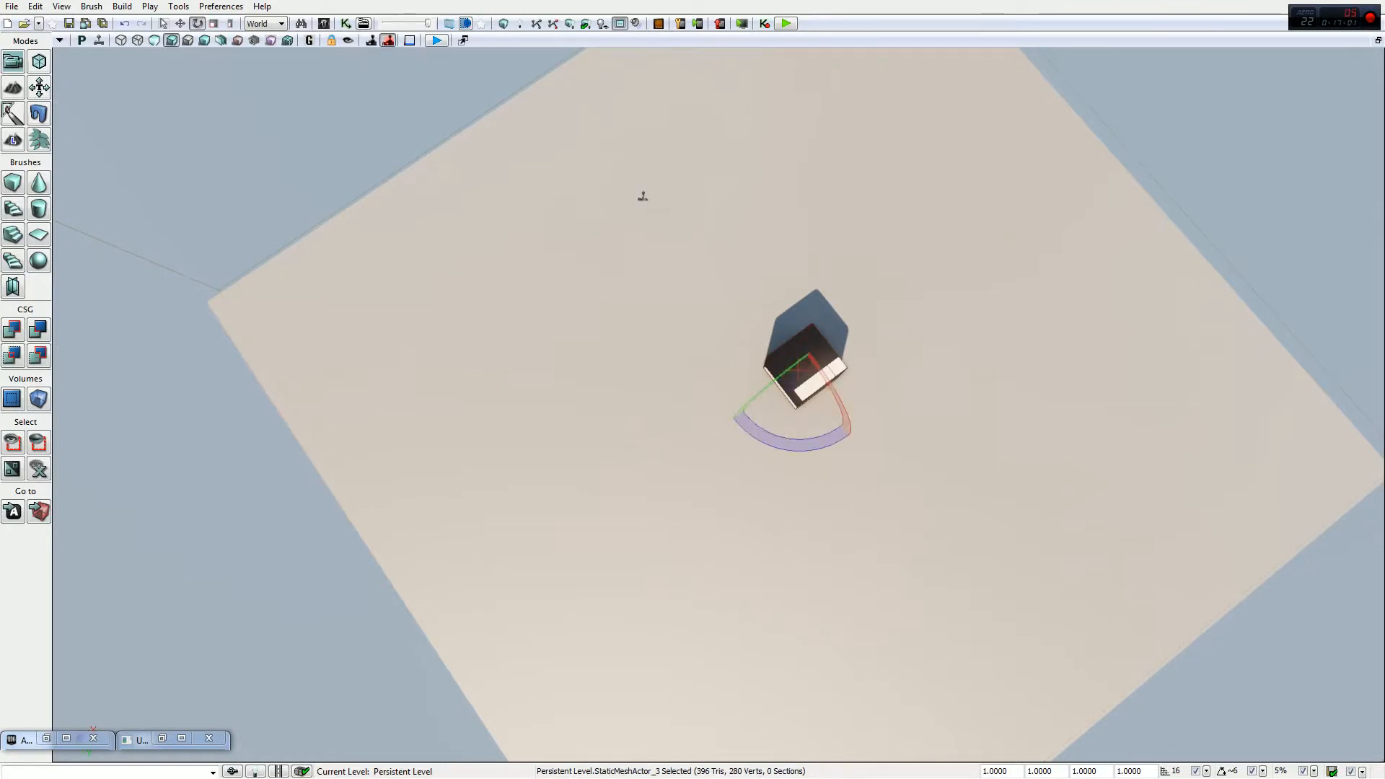
pyautogui.click(642, 197)
pyautogui.press('space')
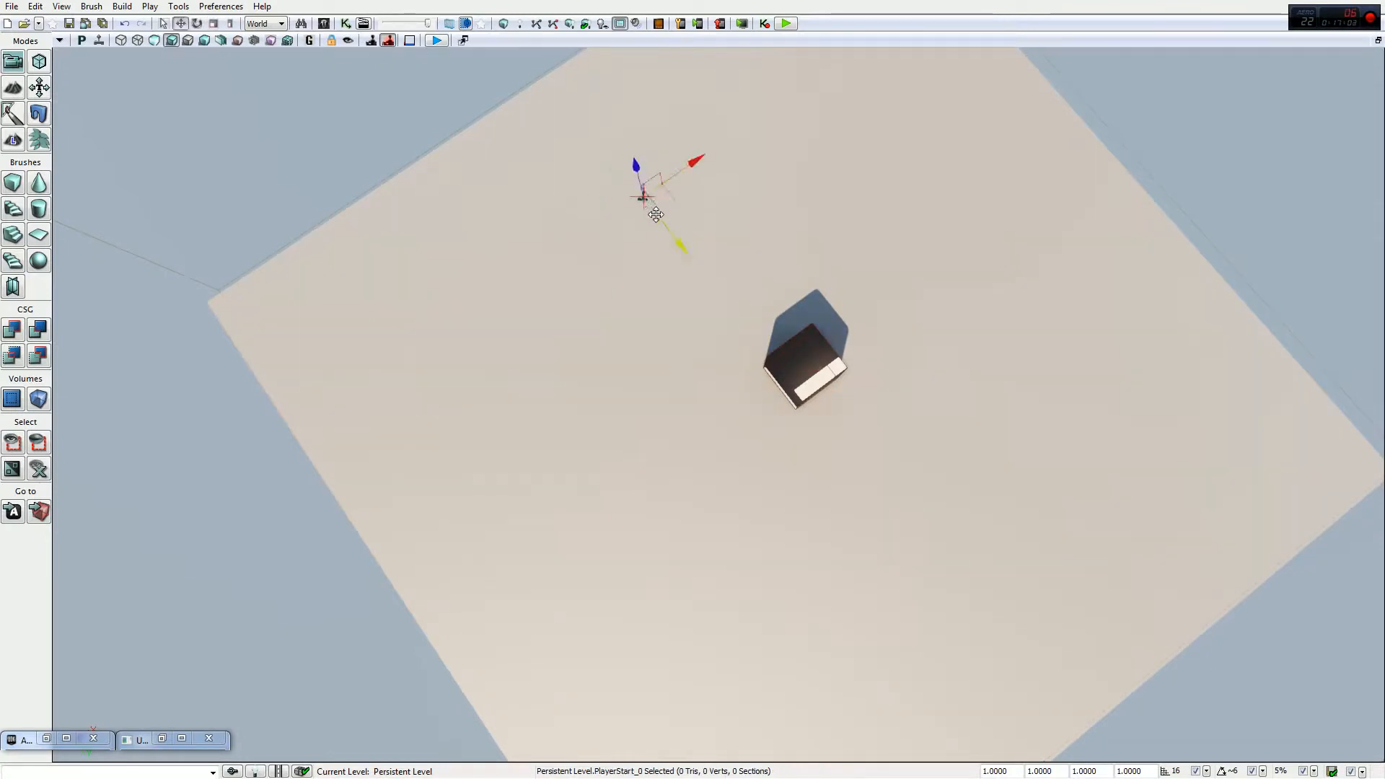
pyautogui.moveTo(668, 229); pyautogui.dragTo(780, 364)
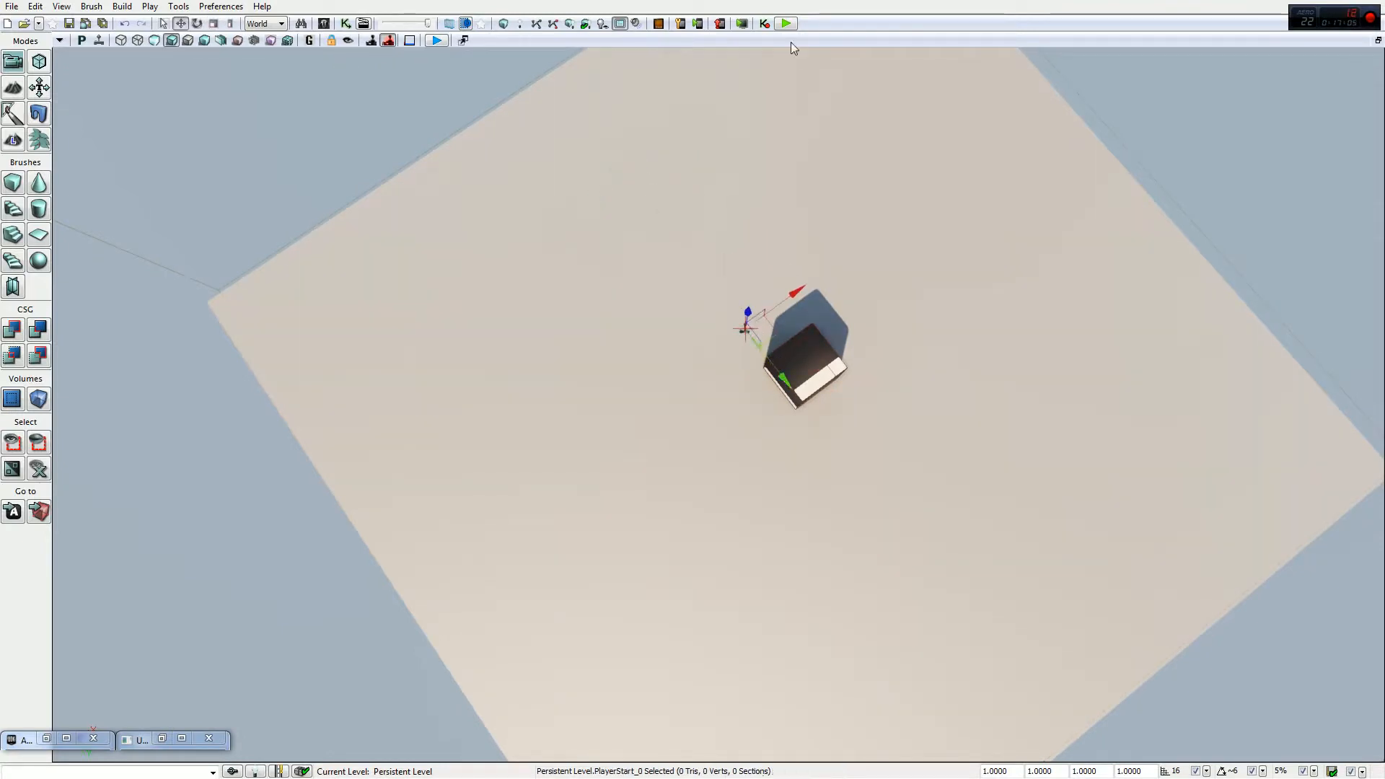
pyautogui.click(785, 24)
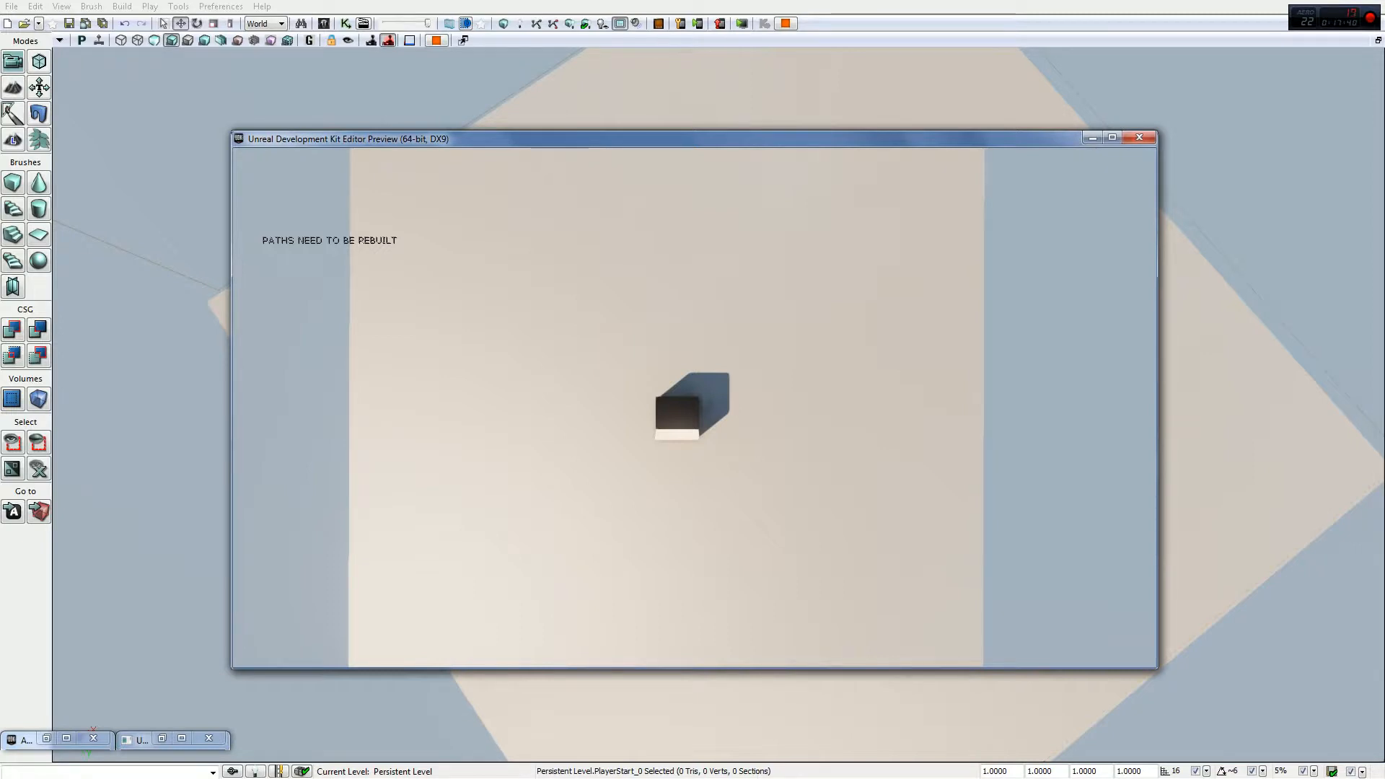
pyautogui.press('Escape')
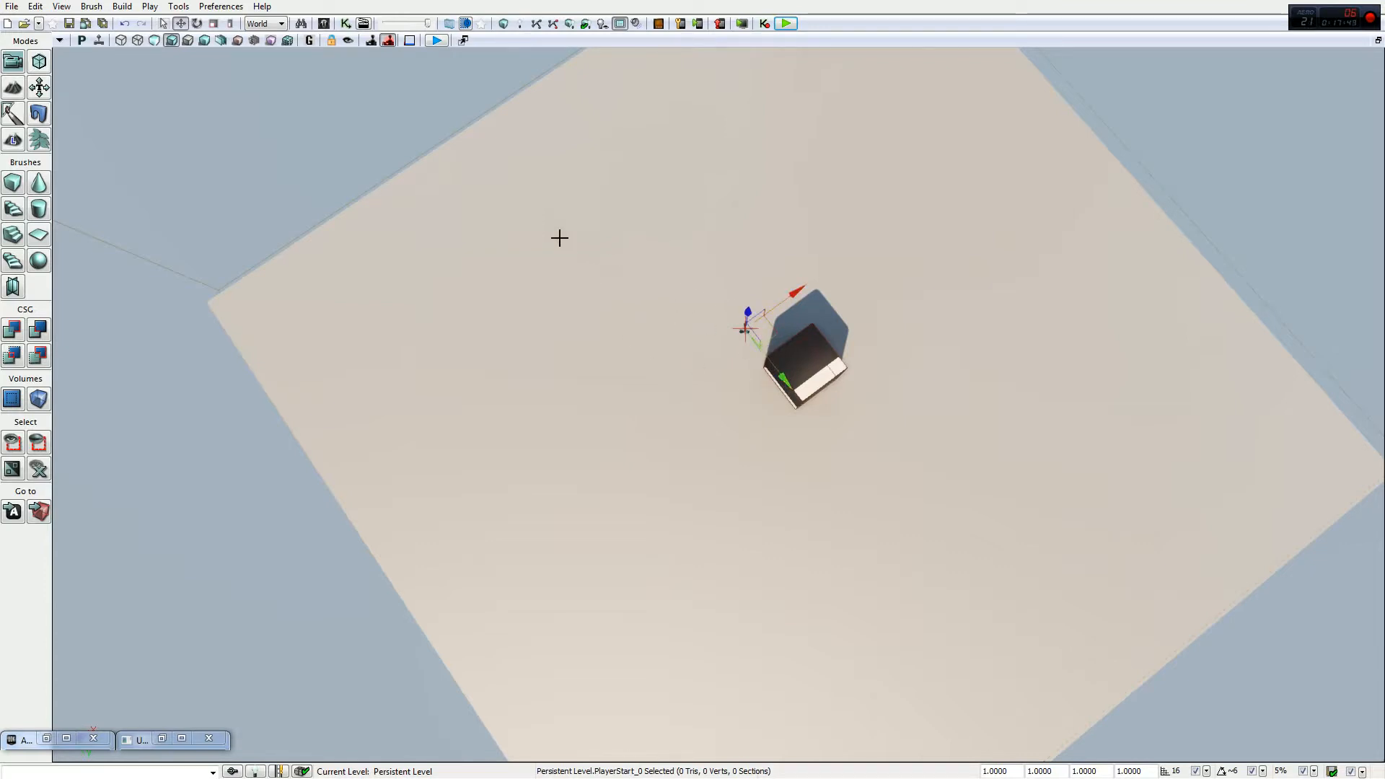
# Step: Lower the CameraActor so that it sits closer above the cube, and play-test the new camera height
pyautogui.moveTo(740, 333); pyautogui.dragTo(756, 148, button='right')
pyautogui.click(893, 300)
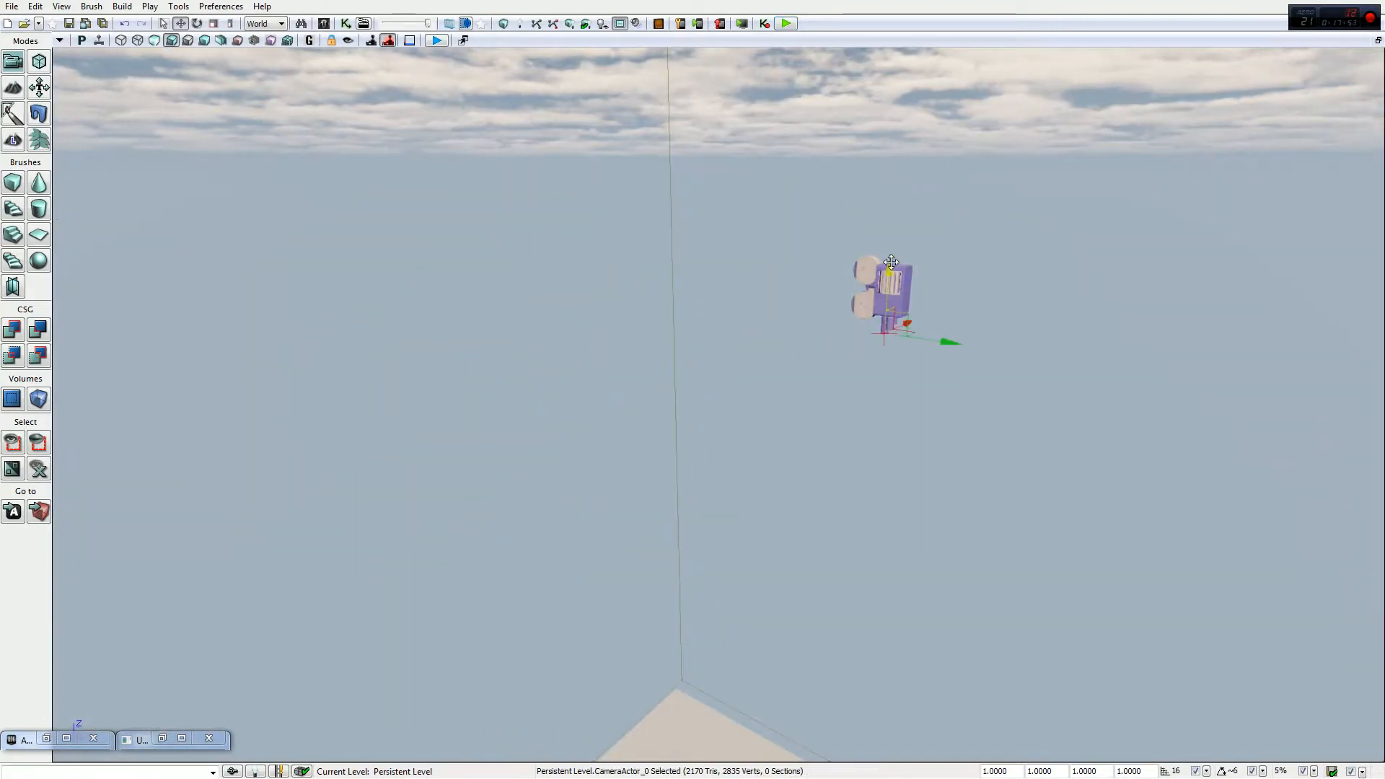
pyautogui.moveTo(891, 270); pyautogui.dragTo(832, 671)
pyautogui.moveTo(832, 671); pyautogui.dragTo(837, 754, button='right')
pyautogui.moveTo(892, 236); pyautogui.dragTo(782, 350)
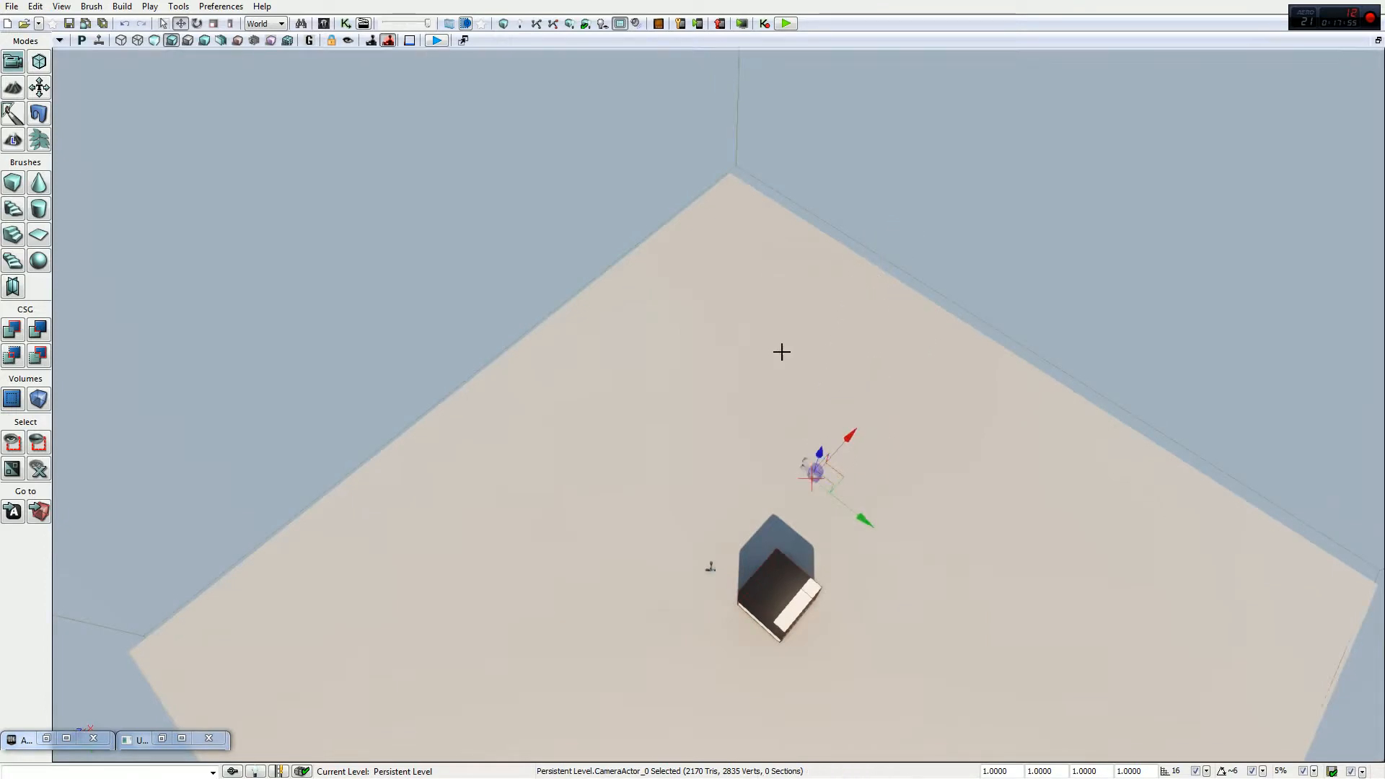
pyautogui.click(791, 23)
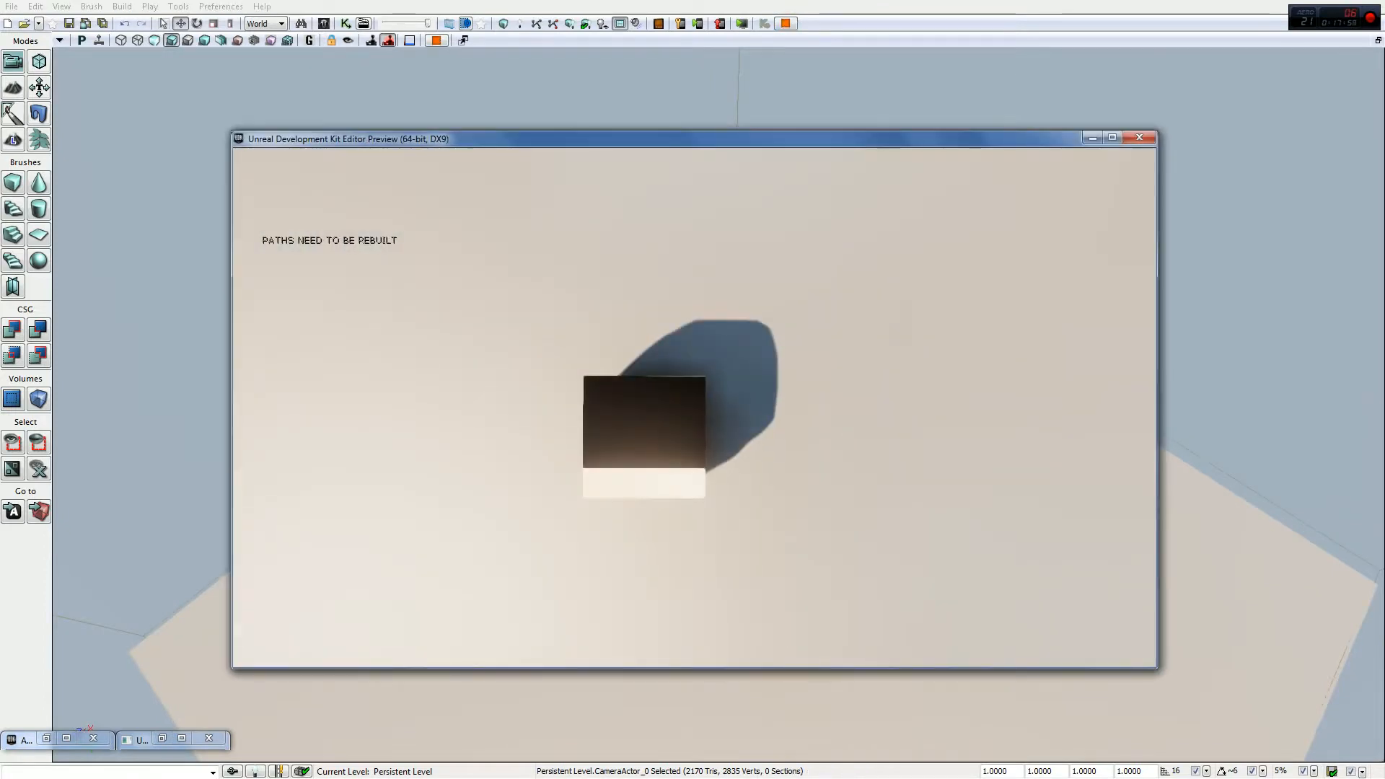
pyautogui.press('Escape')
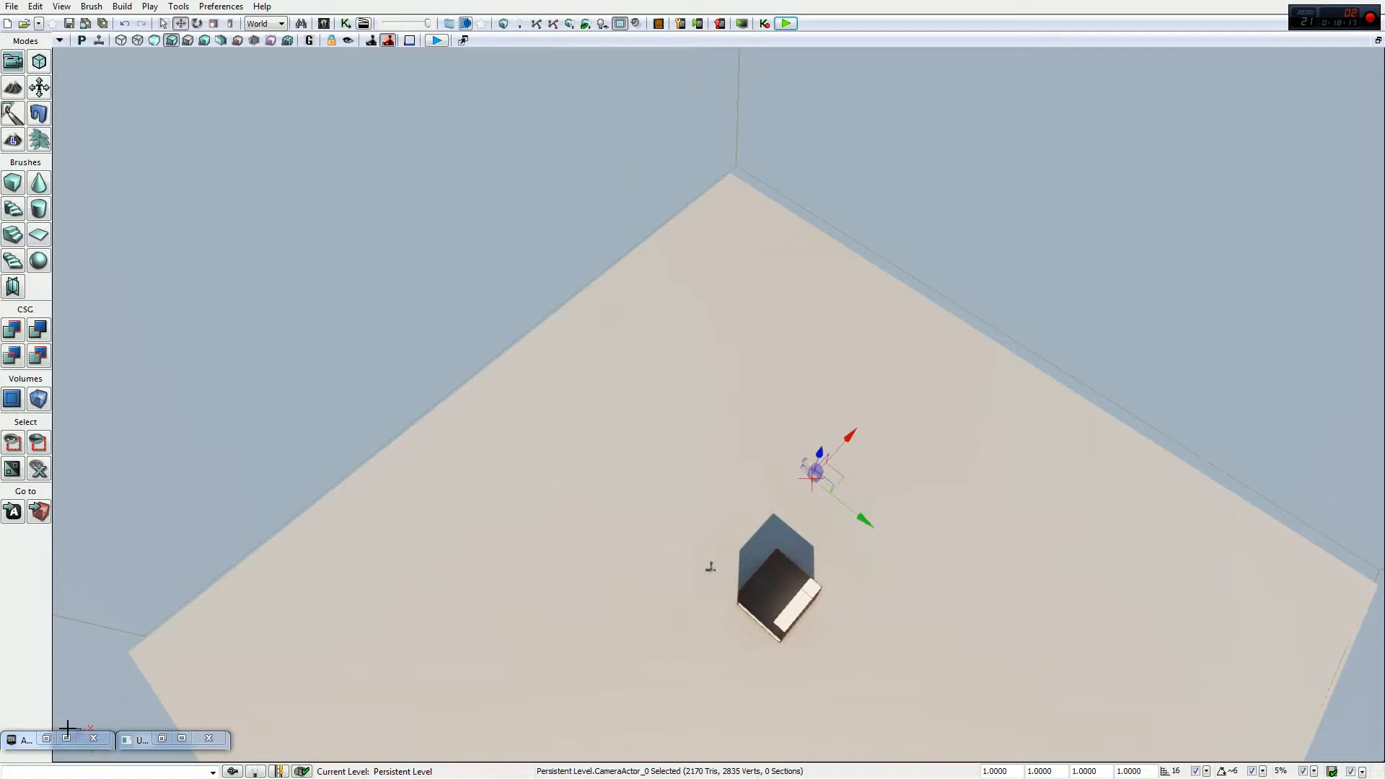
# Step: Review the CameraActor entry in the actor classes and the Player Spawned link in Kismet, then minimize both windows
pyautogui.click(52, 746)
pyautogui.click(47, 741)
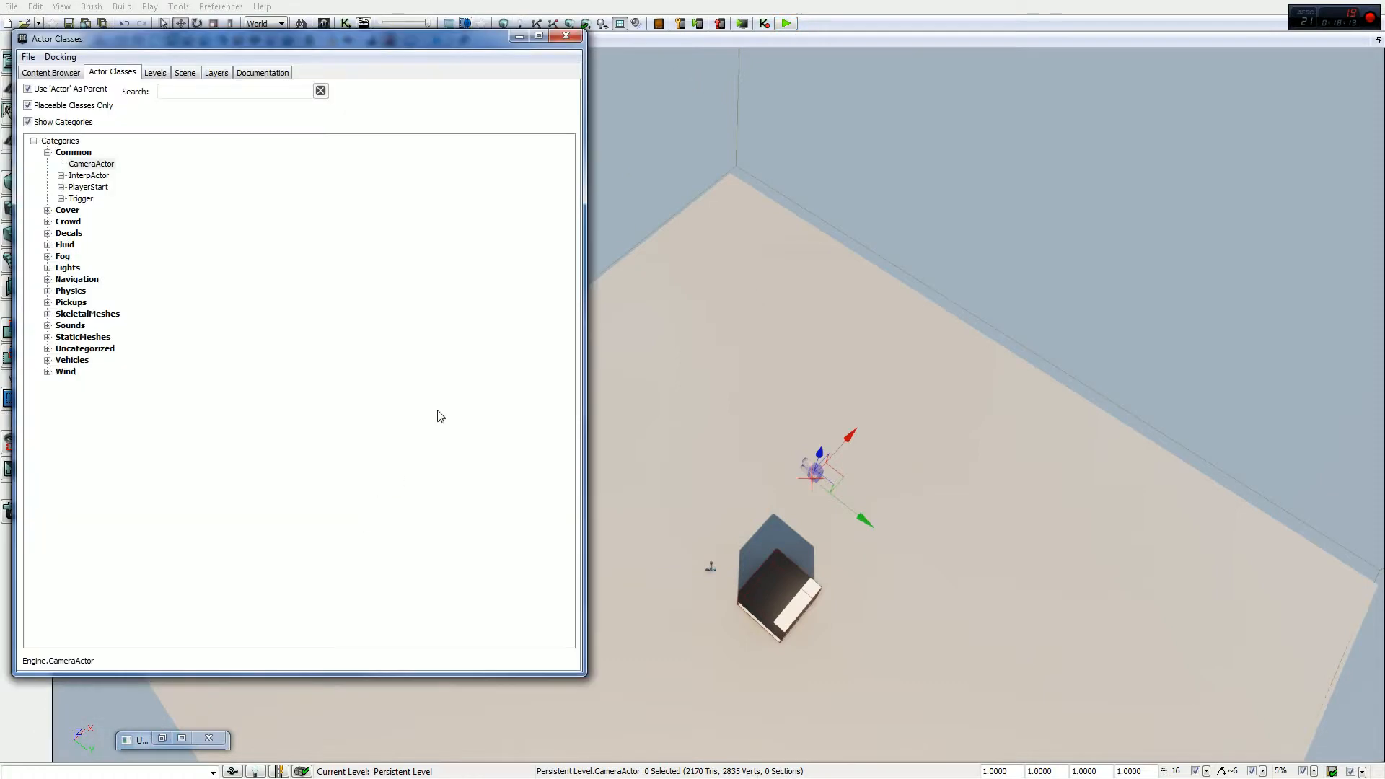
pyautogui.click(174, 745)
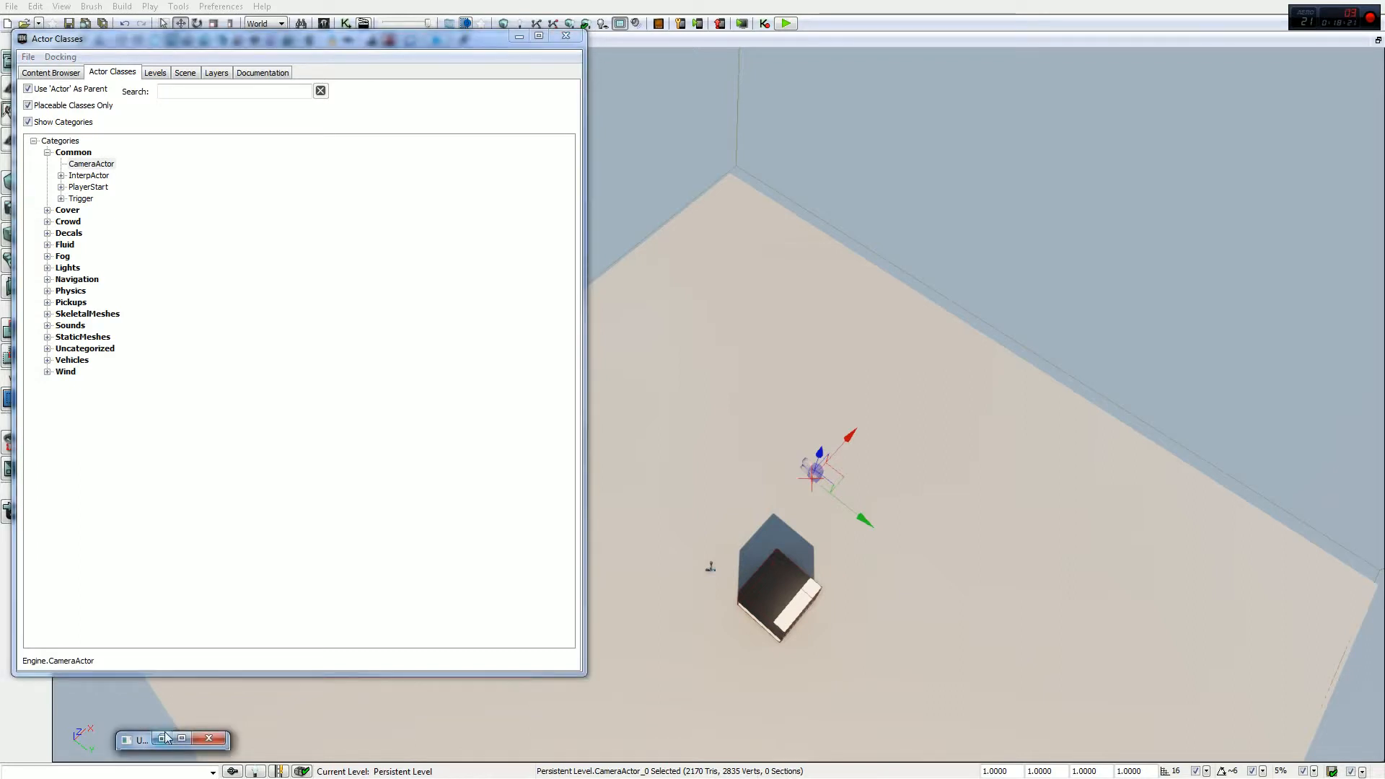
pyautogui.click(174, 744)
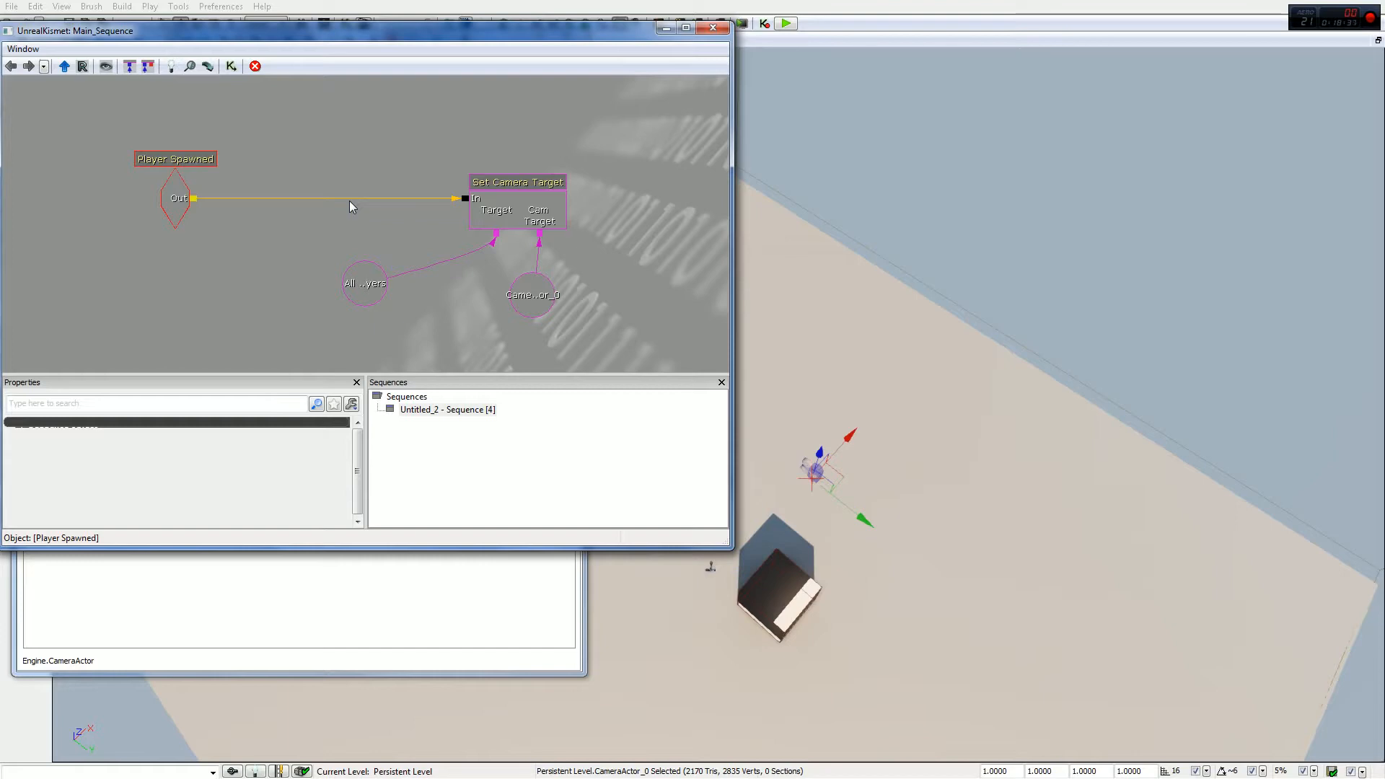
pyautogui.click(665, 27)
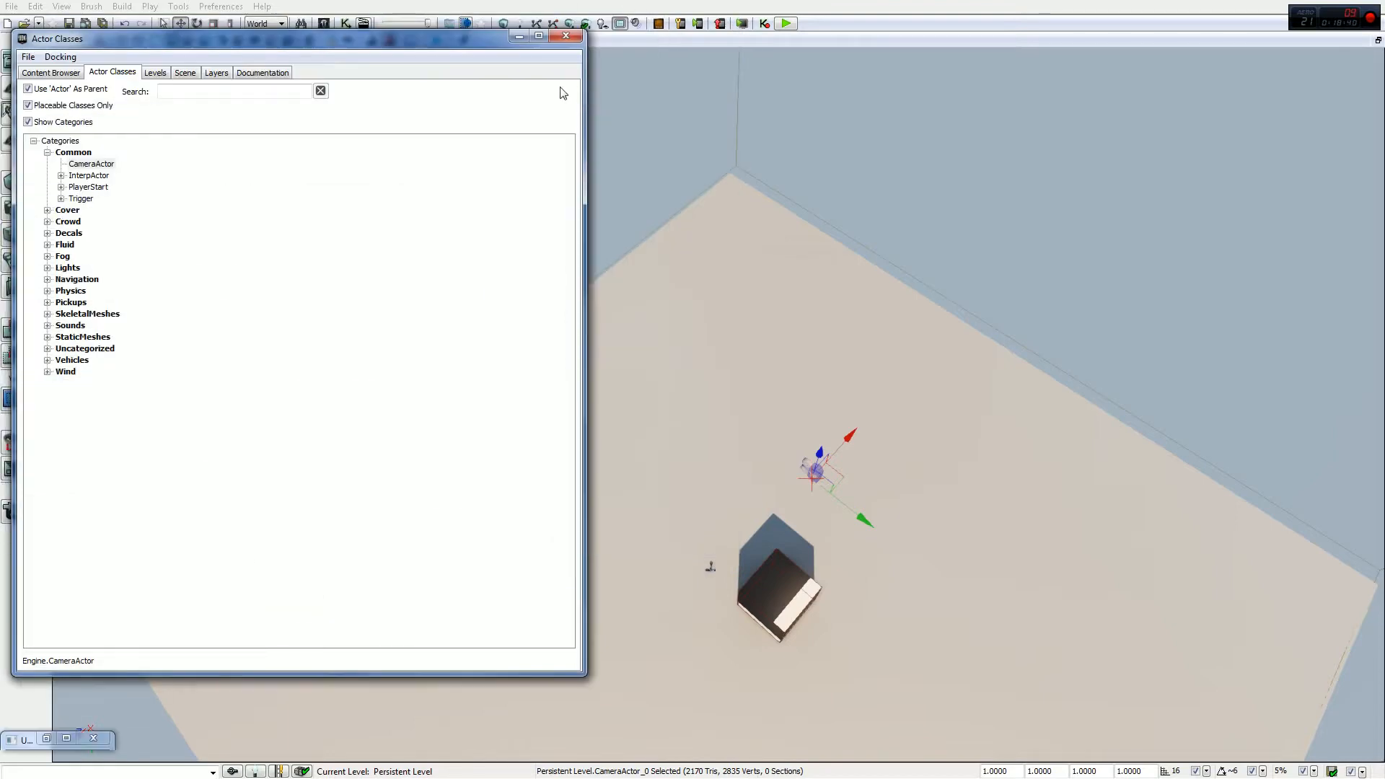
pyautogui.click(522, 40)
pyautogui.moveTo(691, 336)
pyautogui.mouseDown(button='right')
pyautogui.moveTo(691, 390)
pyautogui.moveTo(710, 404)
pyautogui.moveTo(691, 337)
pyautogui.mouseUp(button='right')
pyautogui.press('d')
pyautogui.press('w')
pyautogui.press('s')
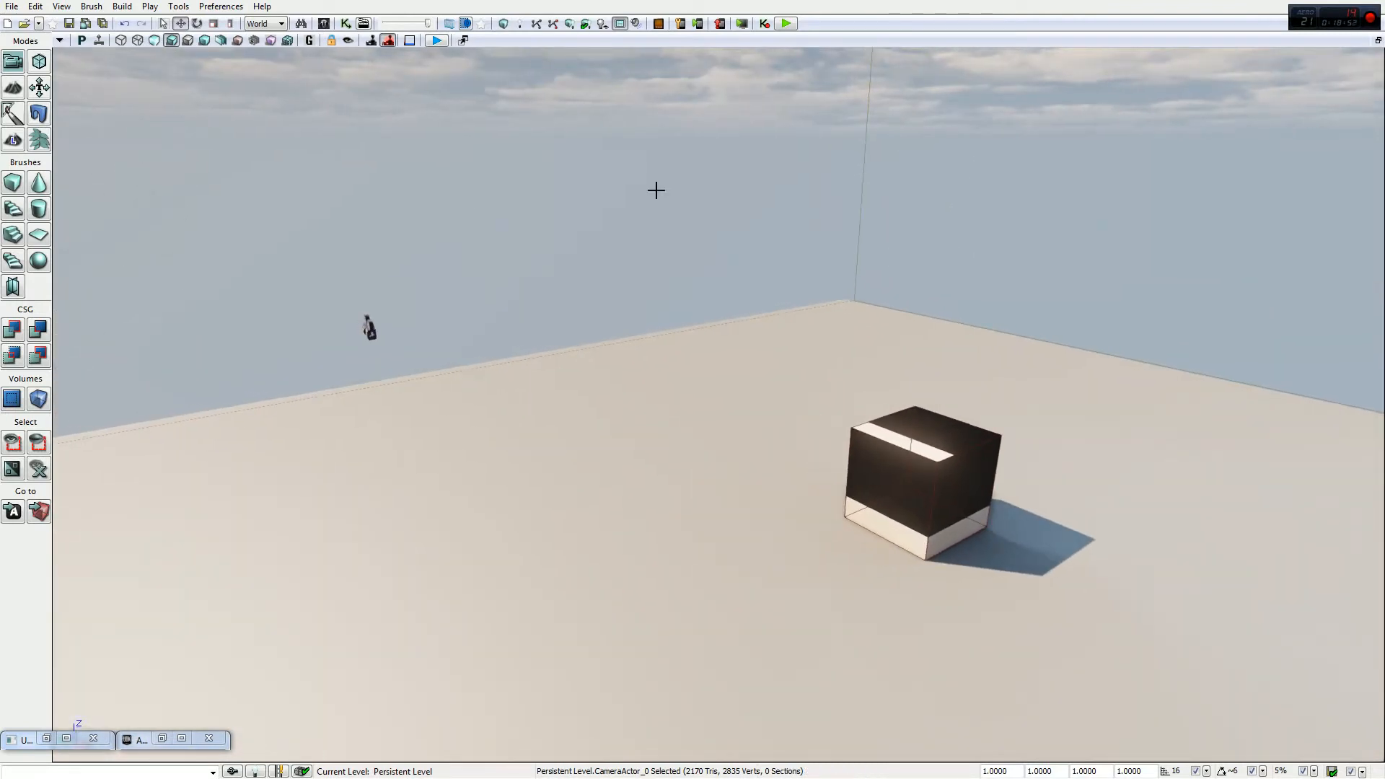
pyautogui.moveTo(653, 162); pyautogui.dragTo(653, 163, button='right')
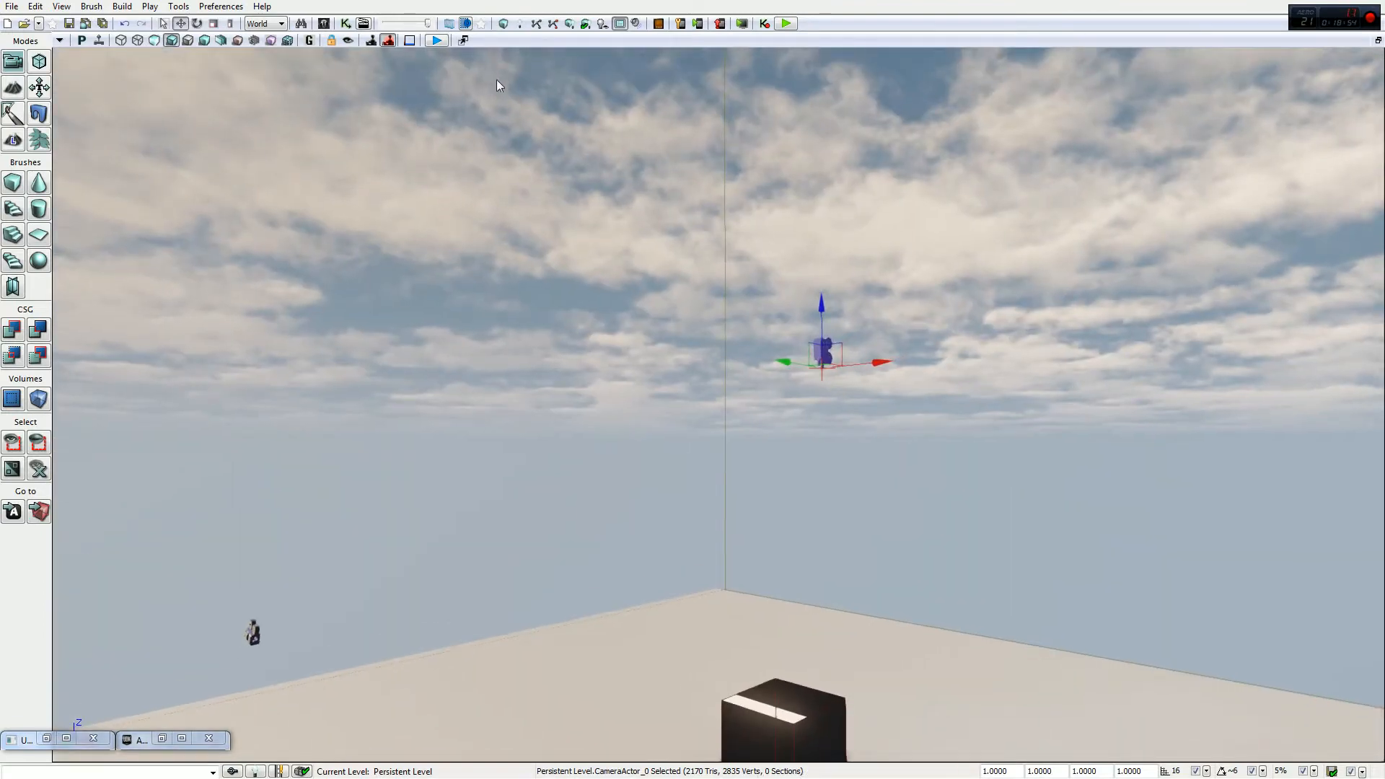
# Step: Delete the Player Spawned event, Set Camera Target action, and All Players and CameraActor_0 variables from Kismet, and close it
pyautogui.click(46, 739)
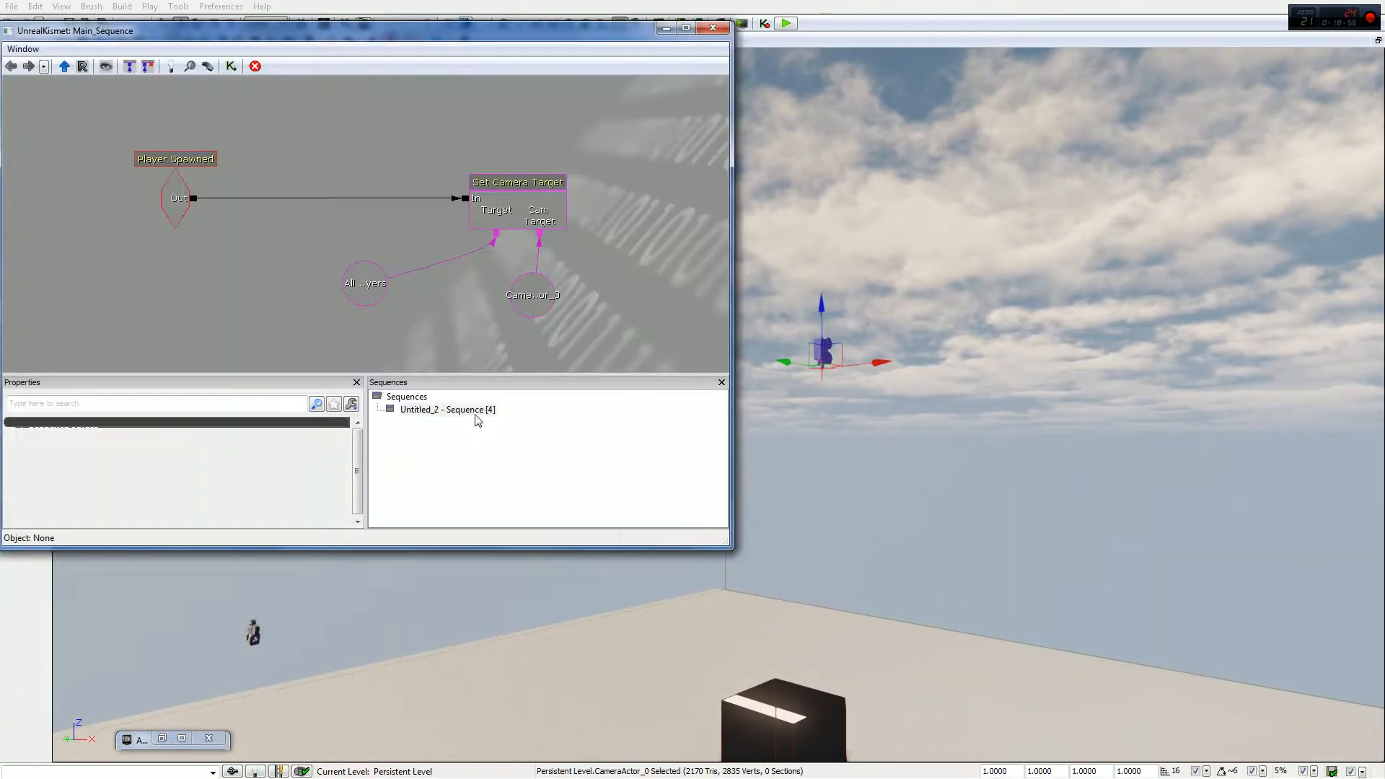
pyautogui.click(184, 194)
pyautogui.press('Delete')
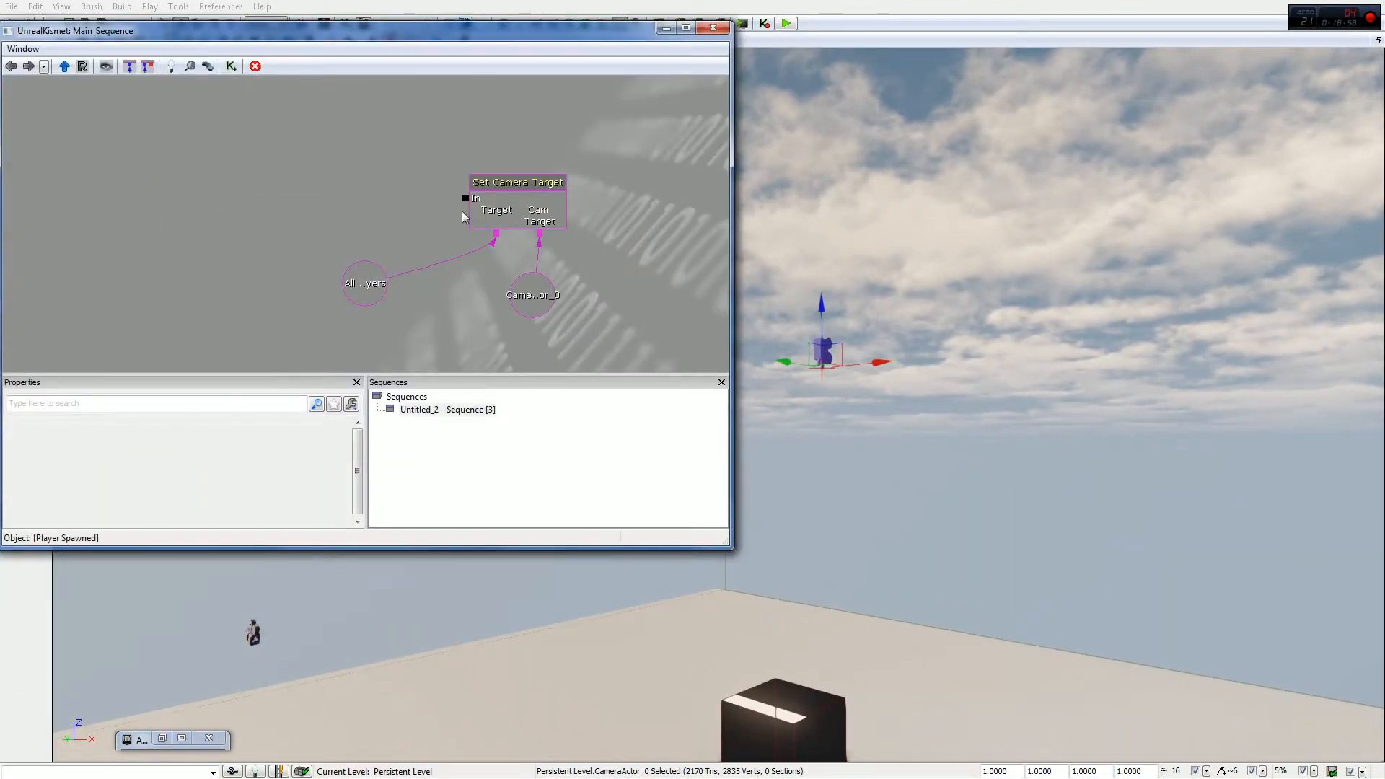
pyautogui.click(471, 210)
pyautogui.press('Delete')
pyautogui.click(366, 283)
pyautogui.press('Delete')
pyautogui.click(532, 295)
pyautogui.press('Delete')
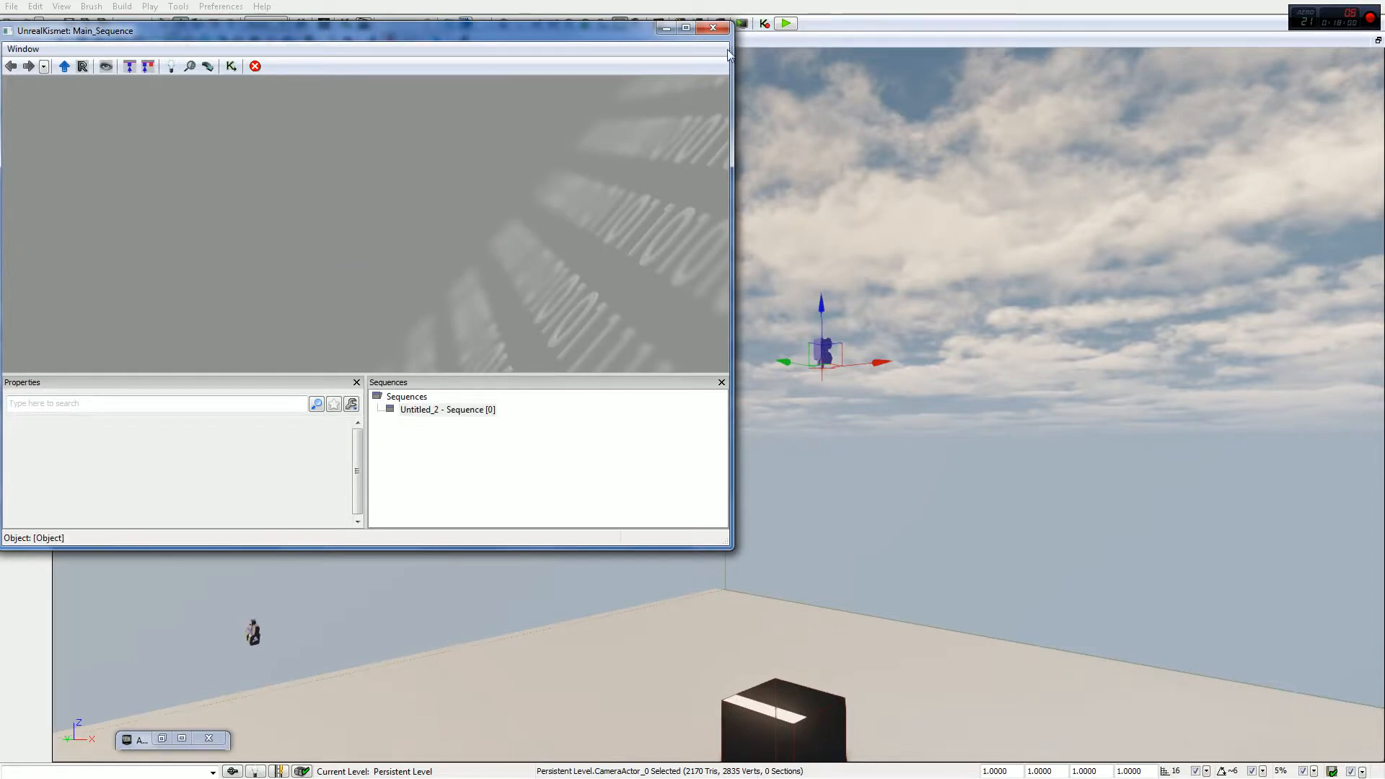
pyautogui.click(713, 28)
# Step: Play-test the level in first person, walking around the cube to view it from several sides, and end the preview
pyautogui.moveTo(674, 274)
pyautogui.mouseDown(button='right')
pyautogui.moveTo(653, 305)
pyautogui.moveTo(674, 264)
pyautogui.mouseUp(button='right')
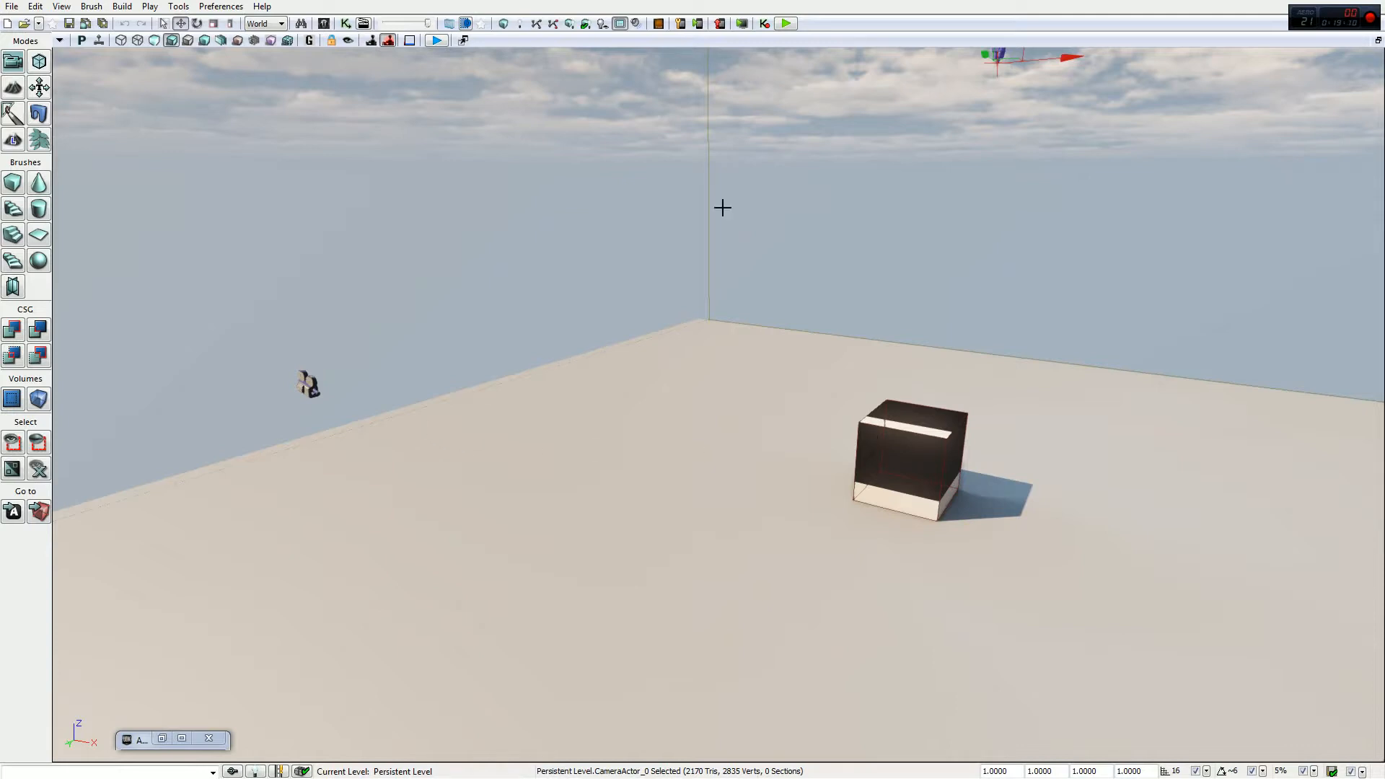
pyautogui.click(794, 24)
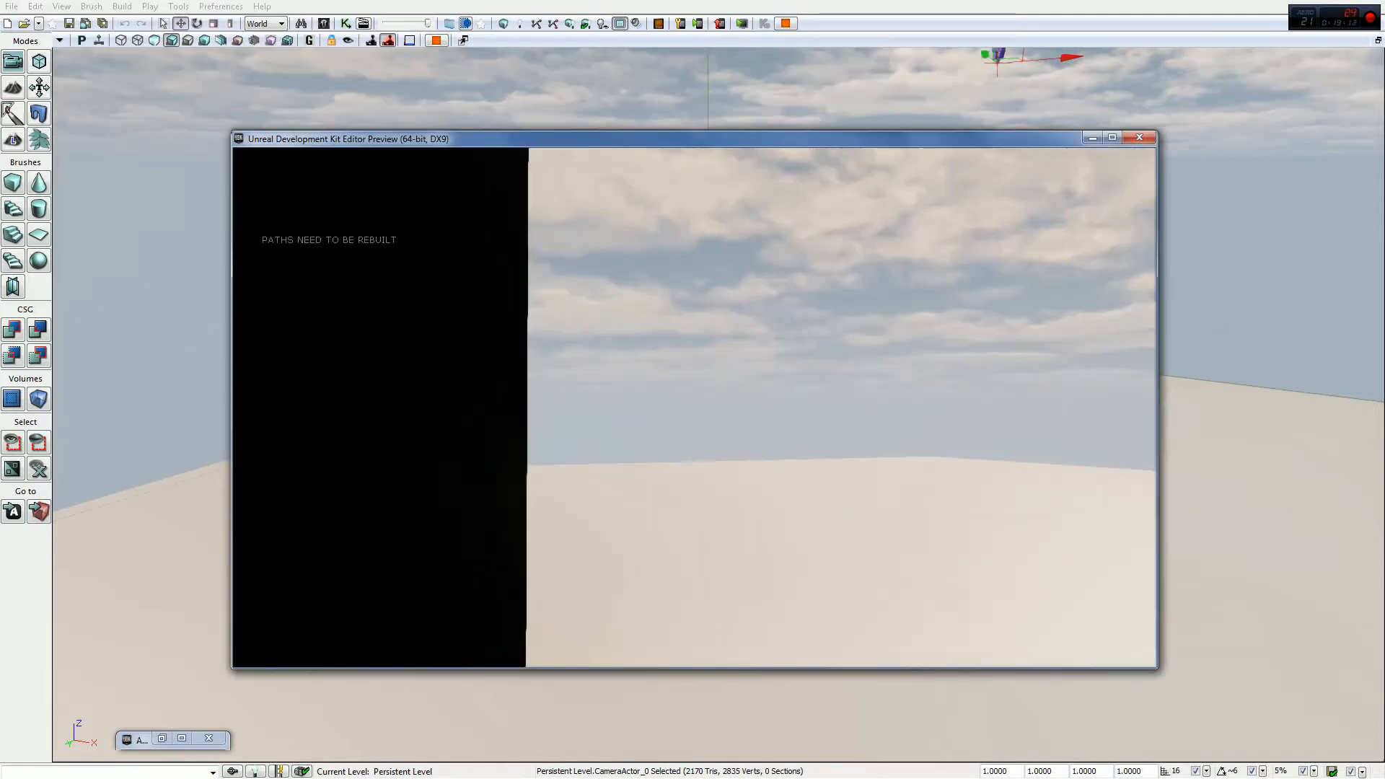
pyautogui.press('d')
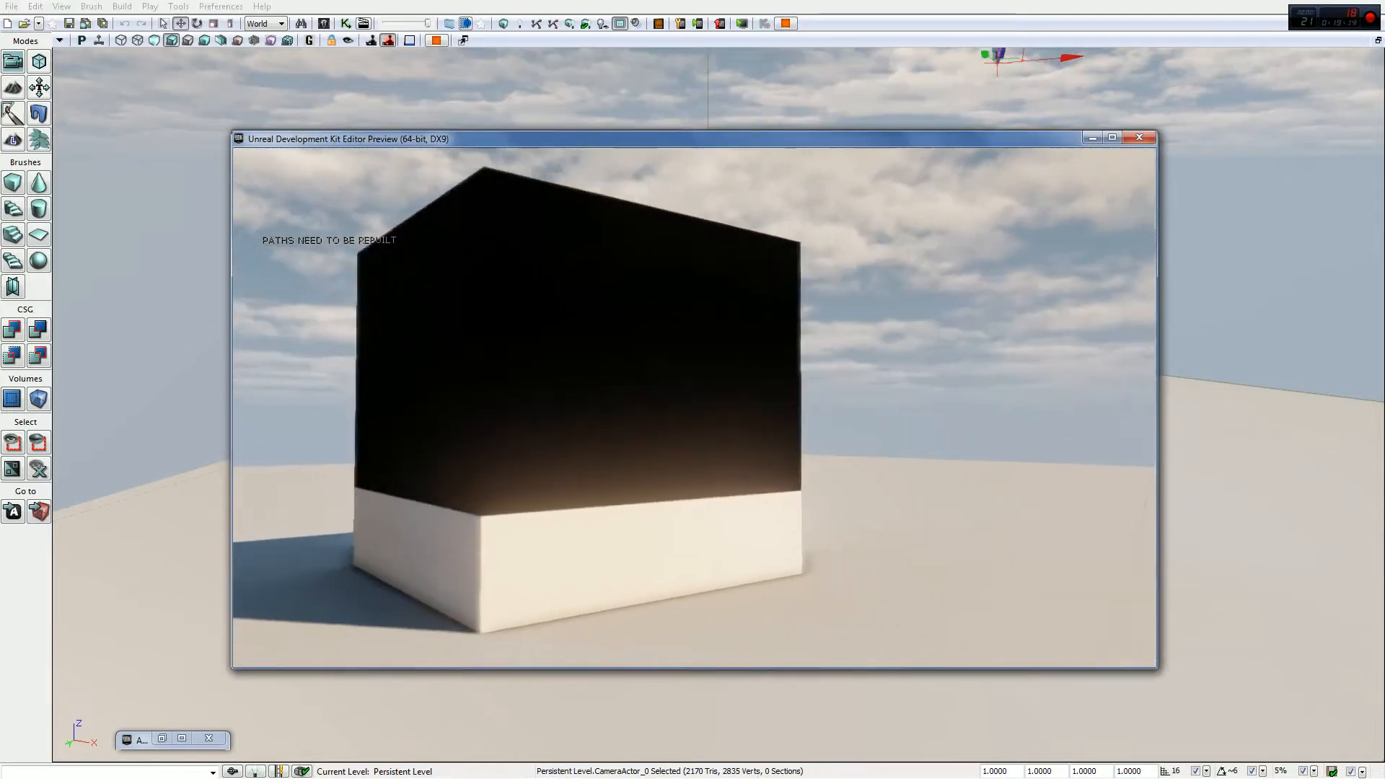
pyautogui.press('d')
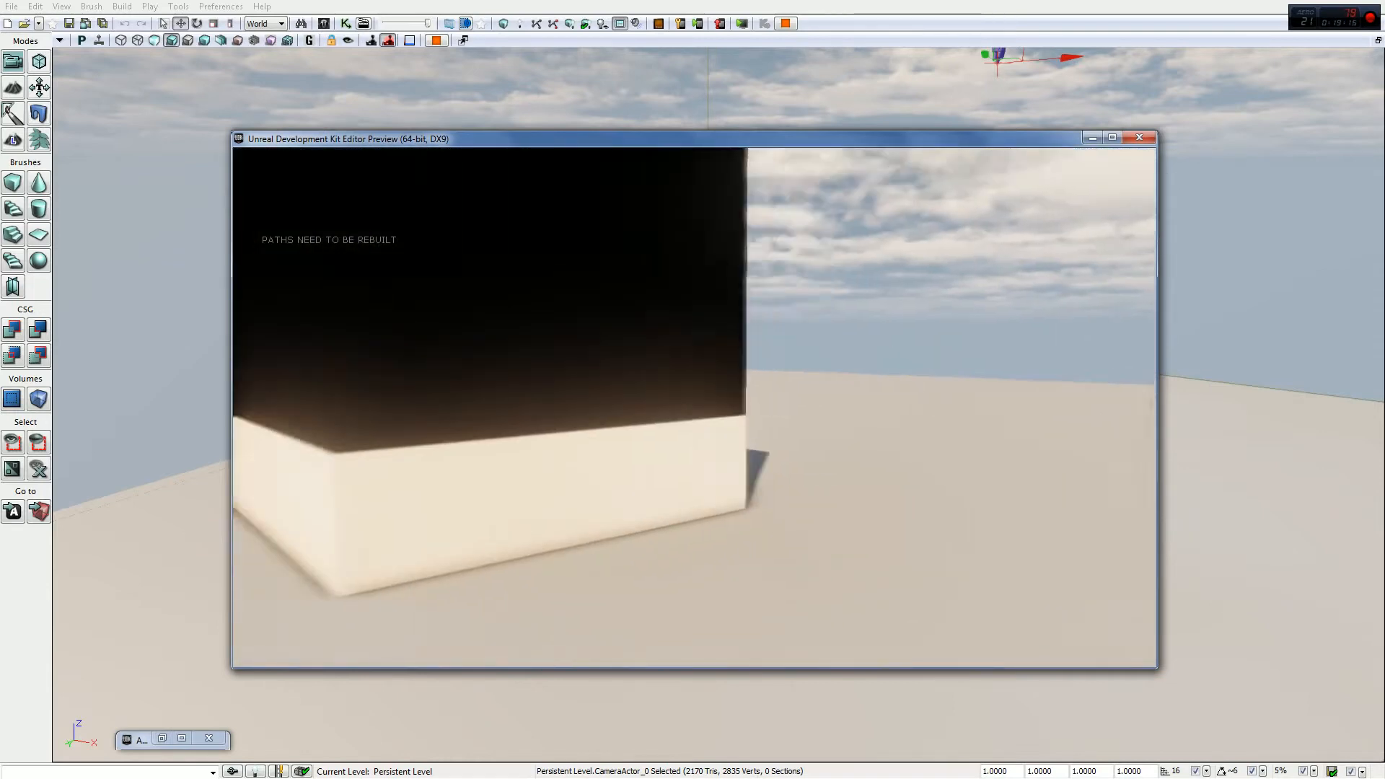
pyautogui.press('d')
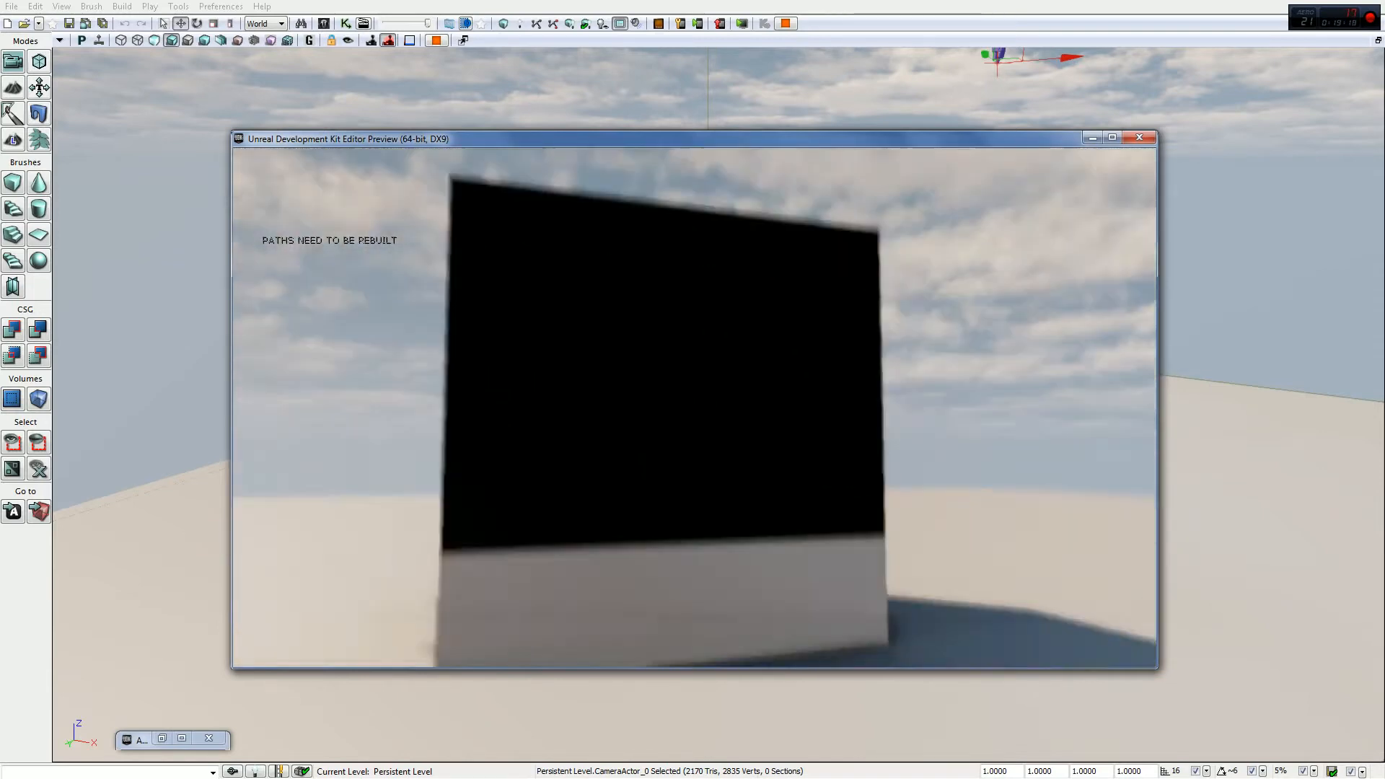
pyautogui.press('w')
pyautogui.press('d')
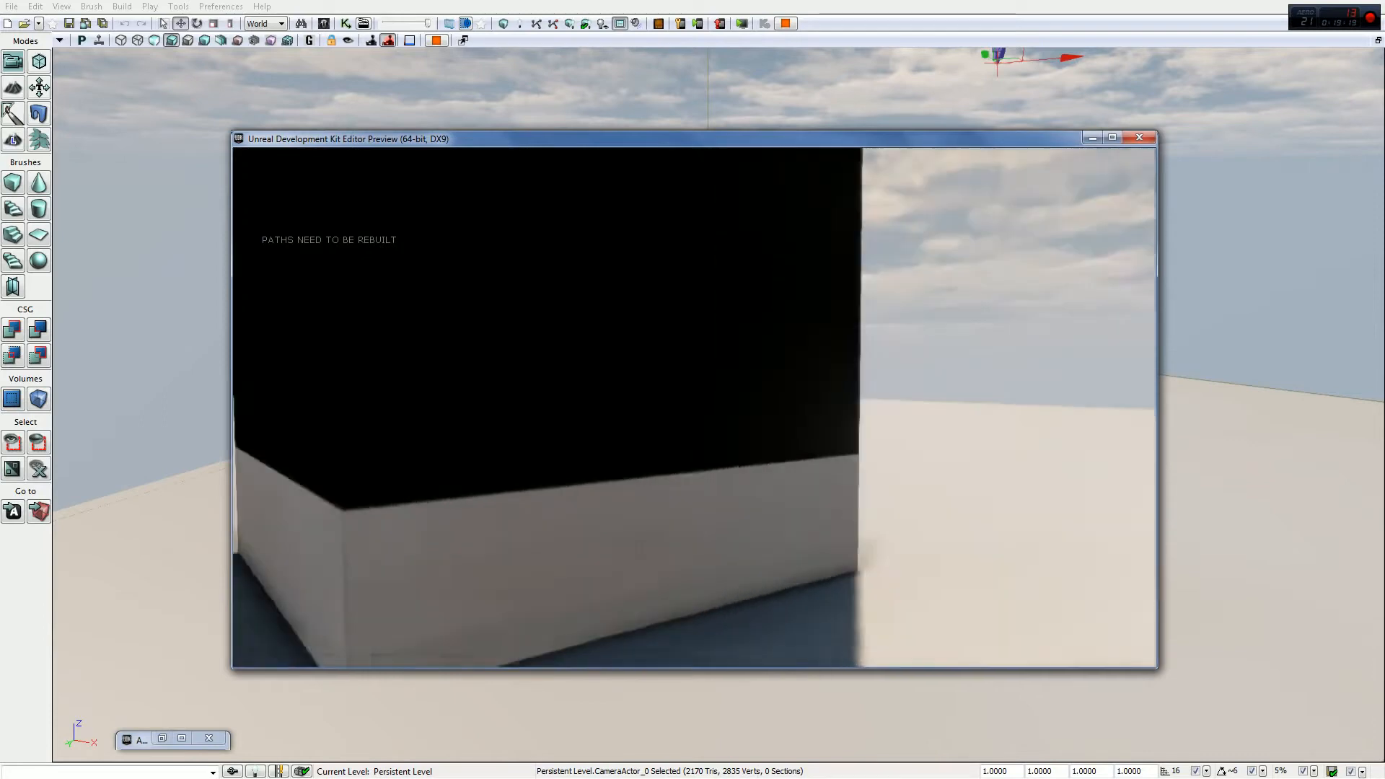
pyautogui.press('d')
pyautogui.press('s')
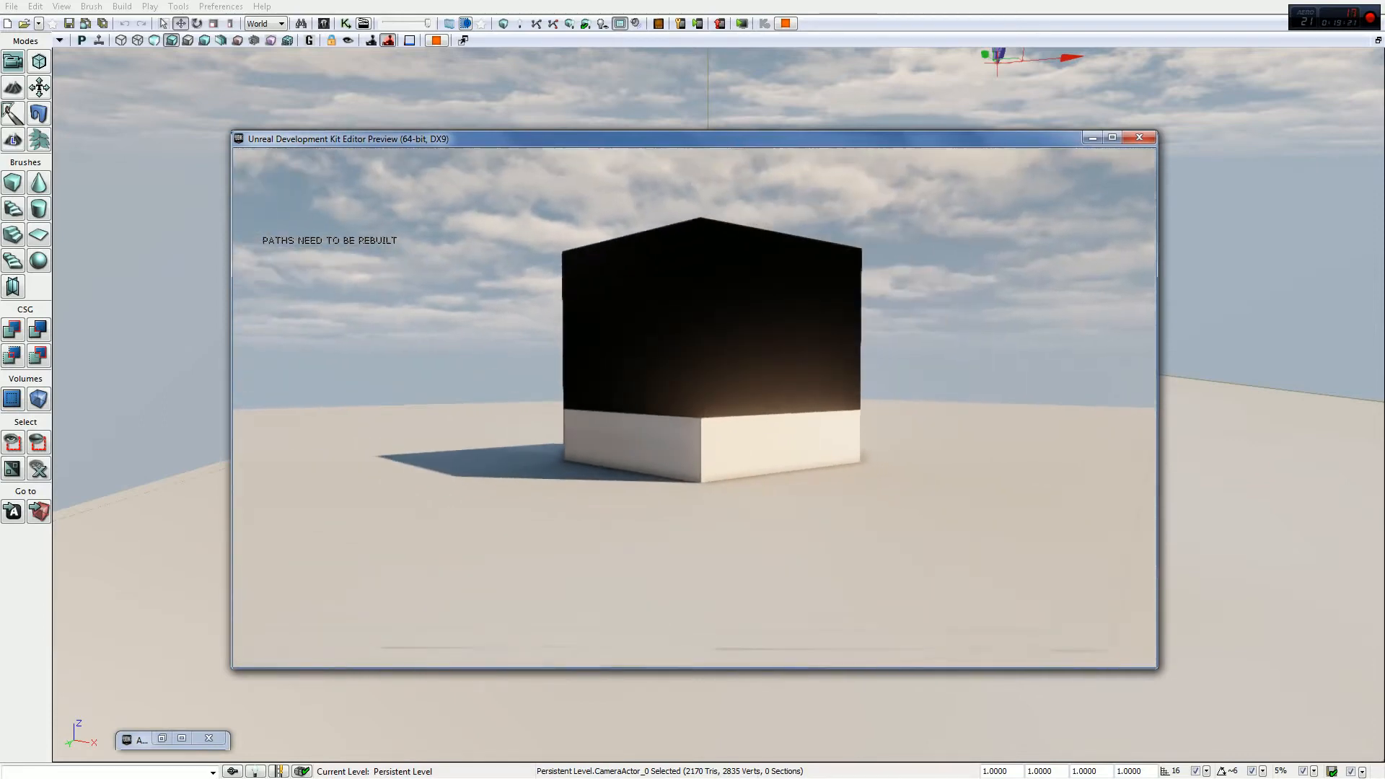
pyautogui.press('w')
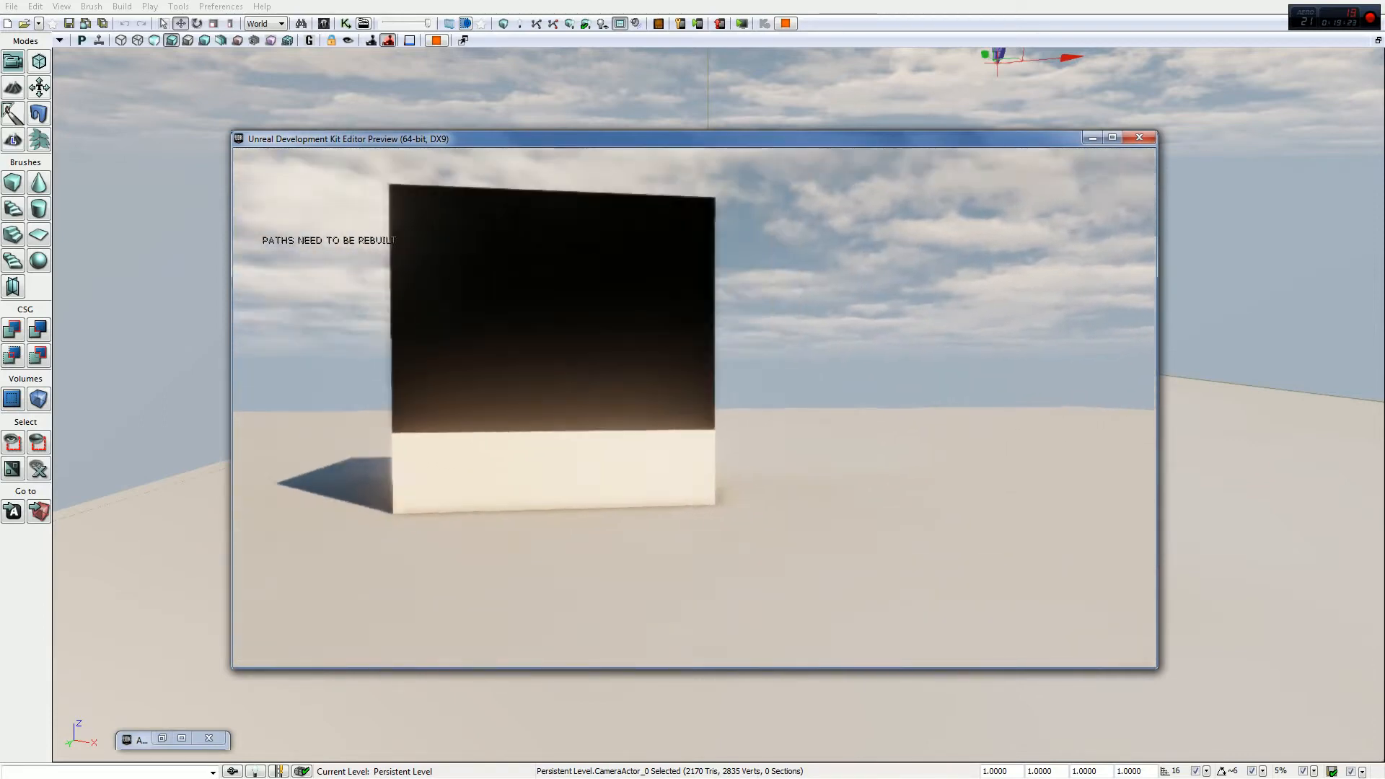
pyautogui.press('Escape')
# Step: Select the SceneCapture2DActor, lock it to the viewport camera, and fly it to a close view of the cube
pyautogui.press('w')
pyautogui.moveTo(306, 325)
pyautogui.mouseDown(button='right')
pyautogui.moveTo(275, 333)
pyautogui.moveTo(310, 322)
pyautogui.mouseUp(button='right')
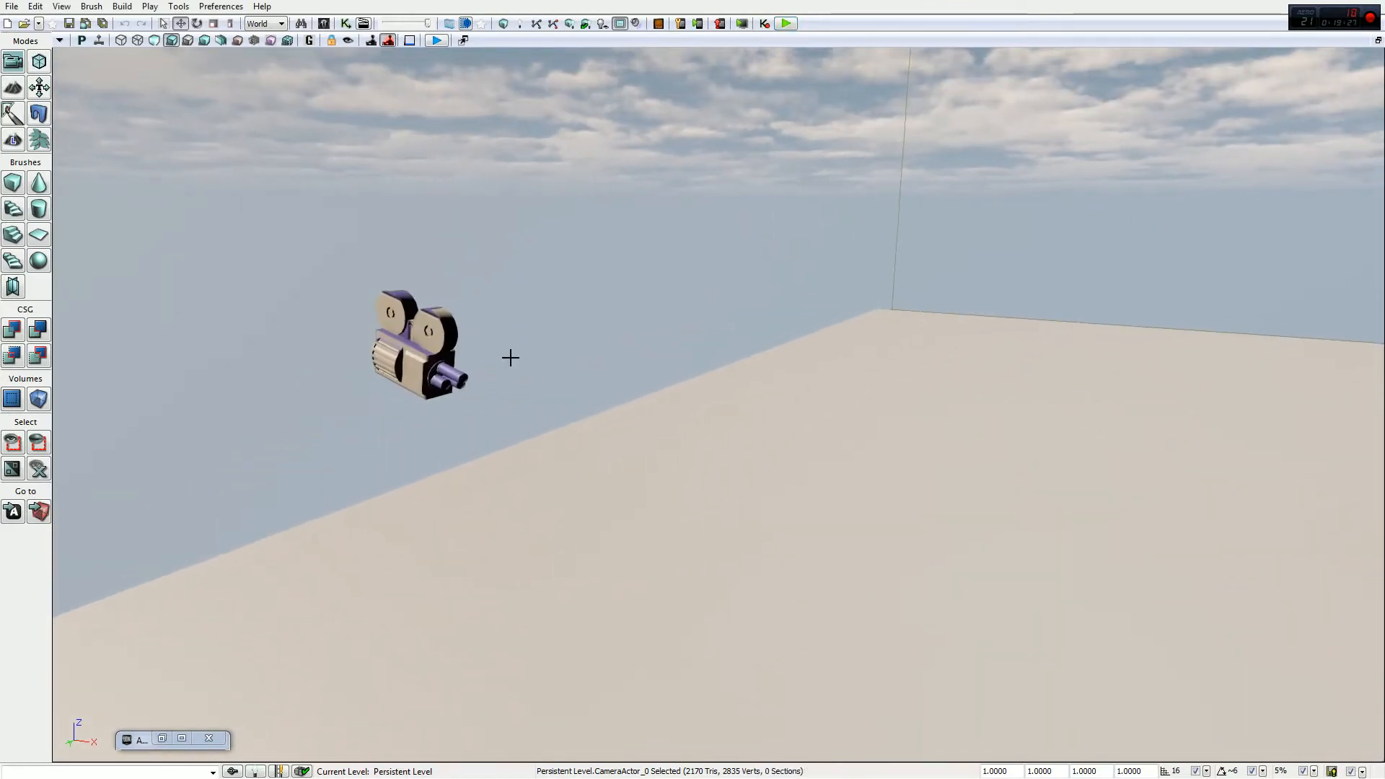
pyautogui.click(422, 340)
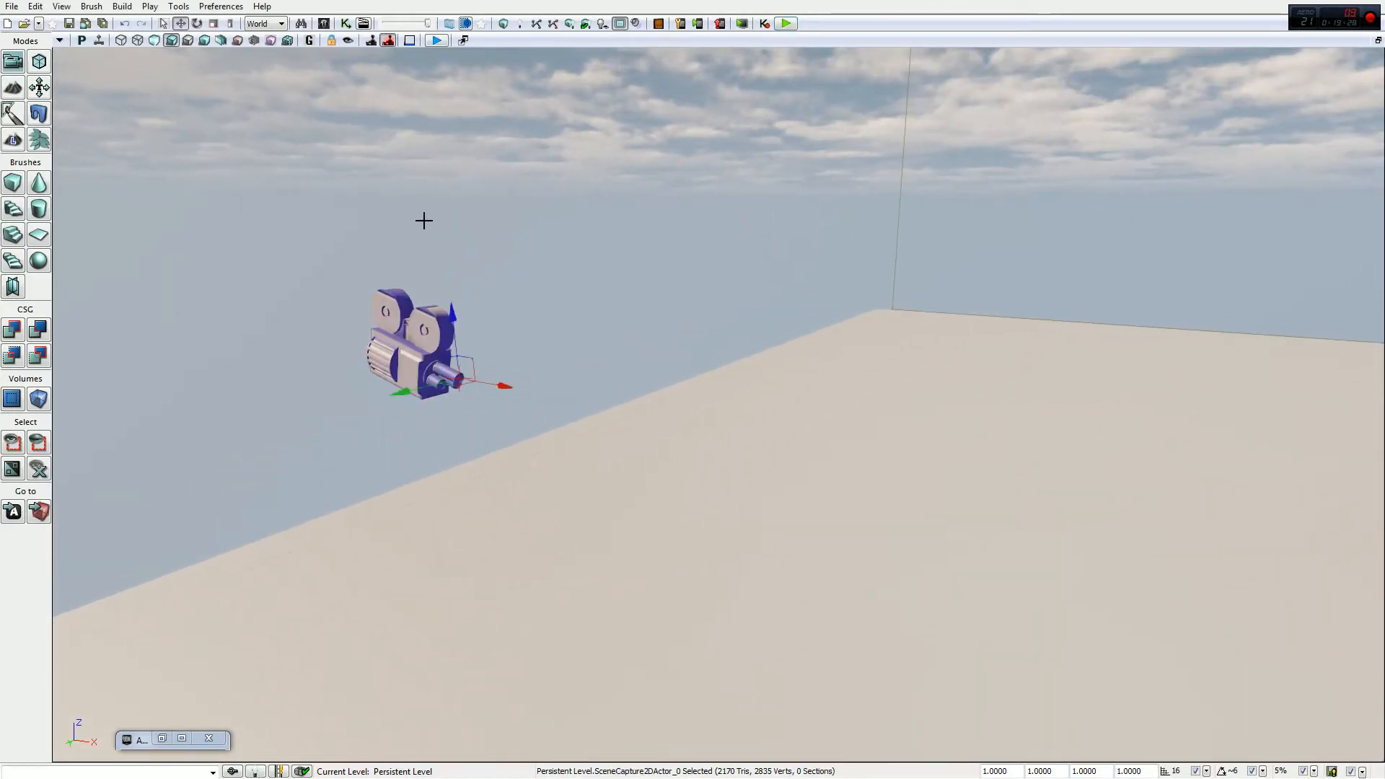
pyautogui.click(350, 42)
pyautogui.moveTo(448, 160); pyautogui.dragTo(448, 161, button='right')
pyautogui.moveTo(416, 283); pyautogui.dragTo(416, 284, button='right')
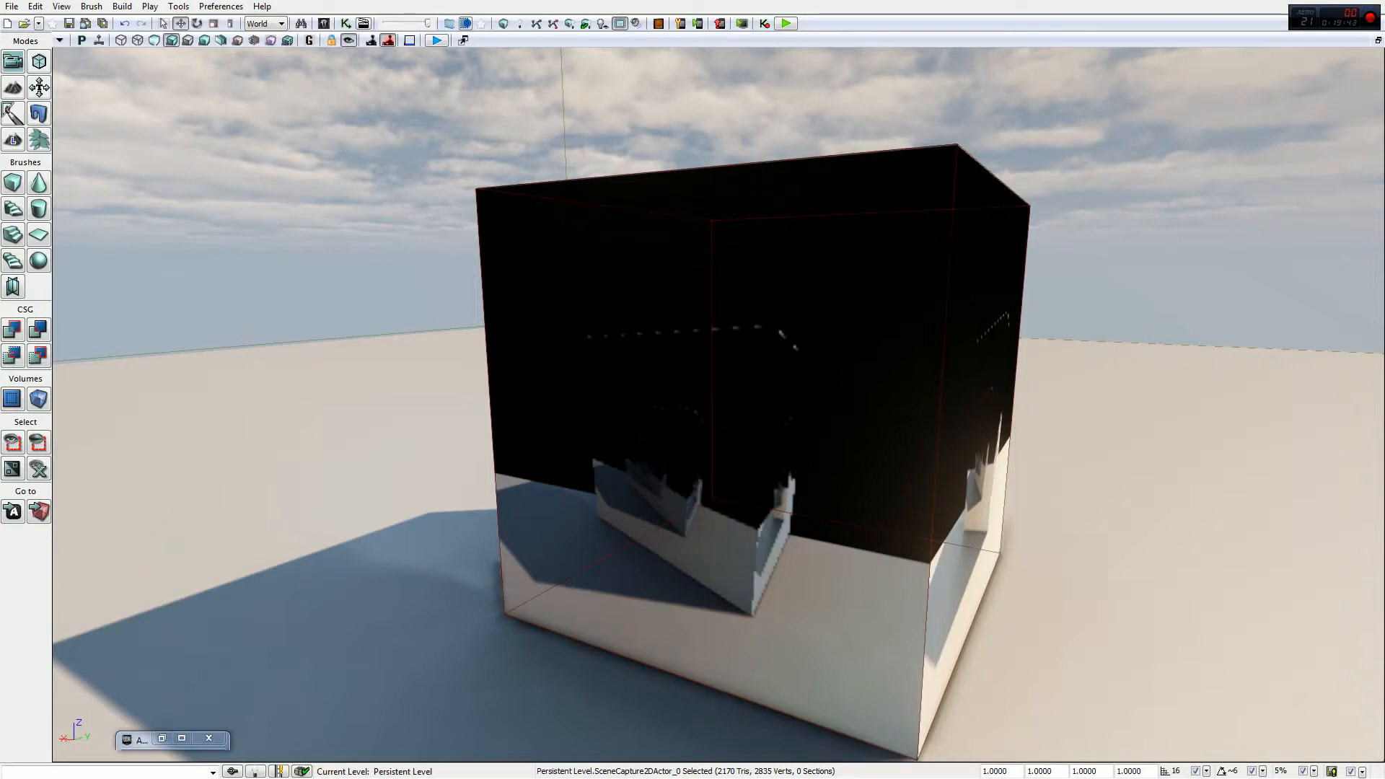
# Step: Fly the viewport-locked SceneCapture2DActor around the cube to change what it captures from several angles
pyautogui.moveTo(416, 284); pyautogui.dragTo(416, 283, button='right')
pyautogui.press('w')
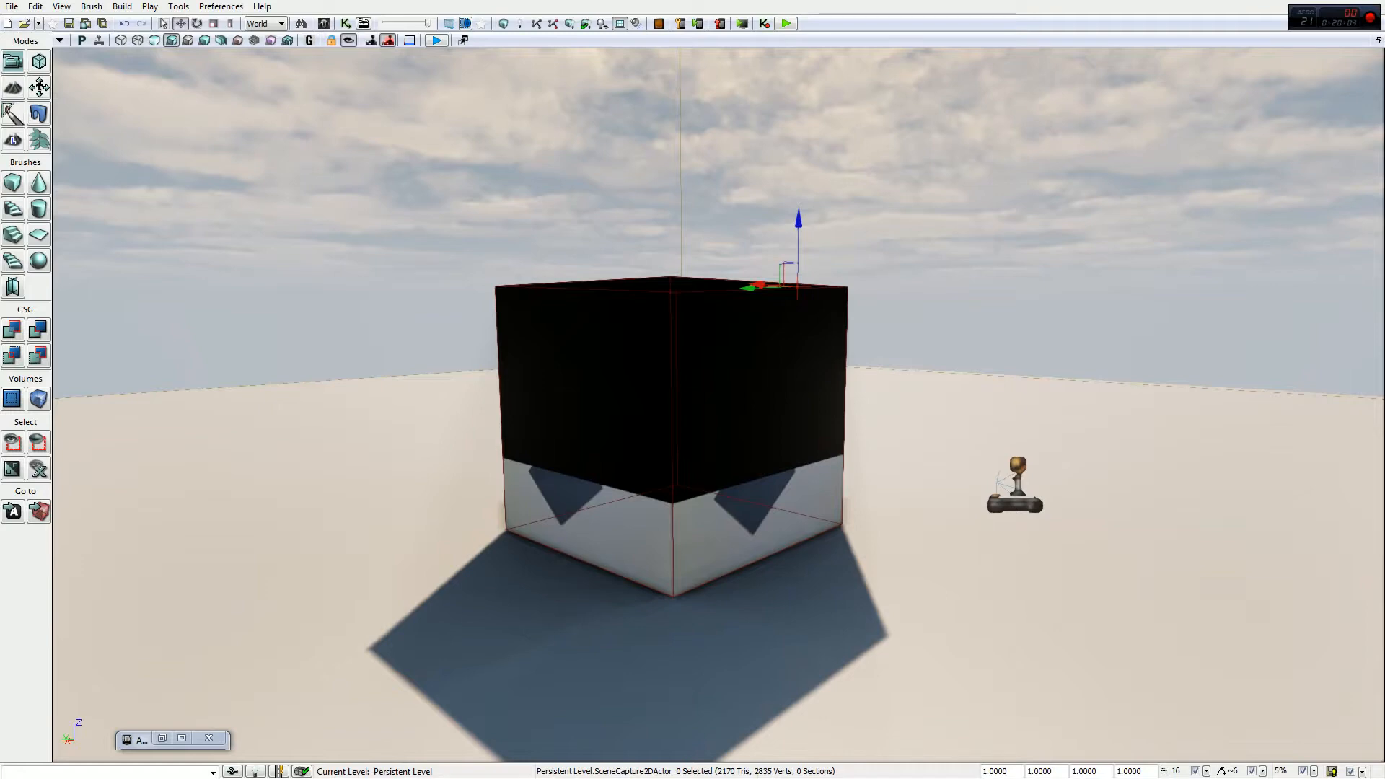
pyautogui.moveTo(693, 404); pyautogui.dragTo(630, 395, button='right')
pyautogui.press('w')
pyautogui.press('d')
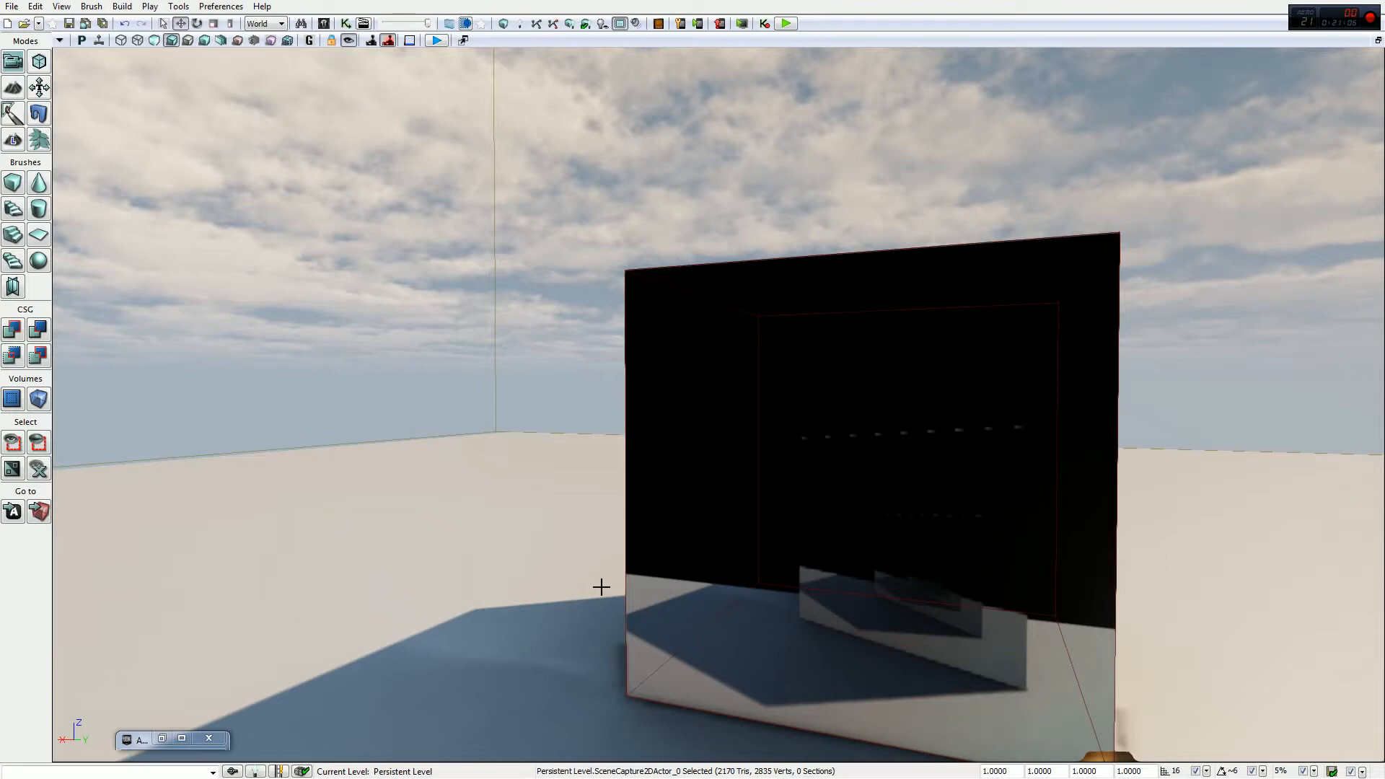
pyautogui.moveTo(613, 433); pyautogui.dragTo(549, 506, button='right')
# Step: Show MyPackage's assets in the Content Browser beside the level while turning the locked capture actor's view of the cube
pyautogui.click(163, 739)
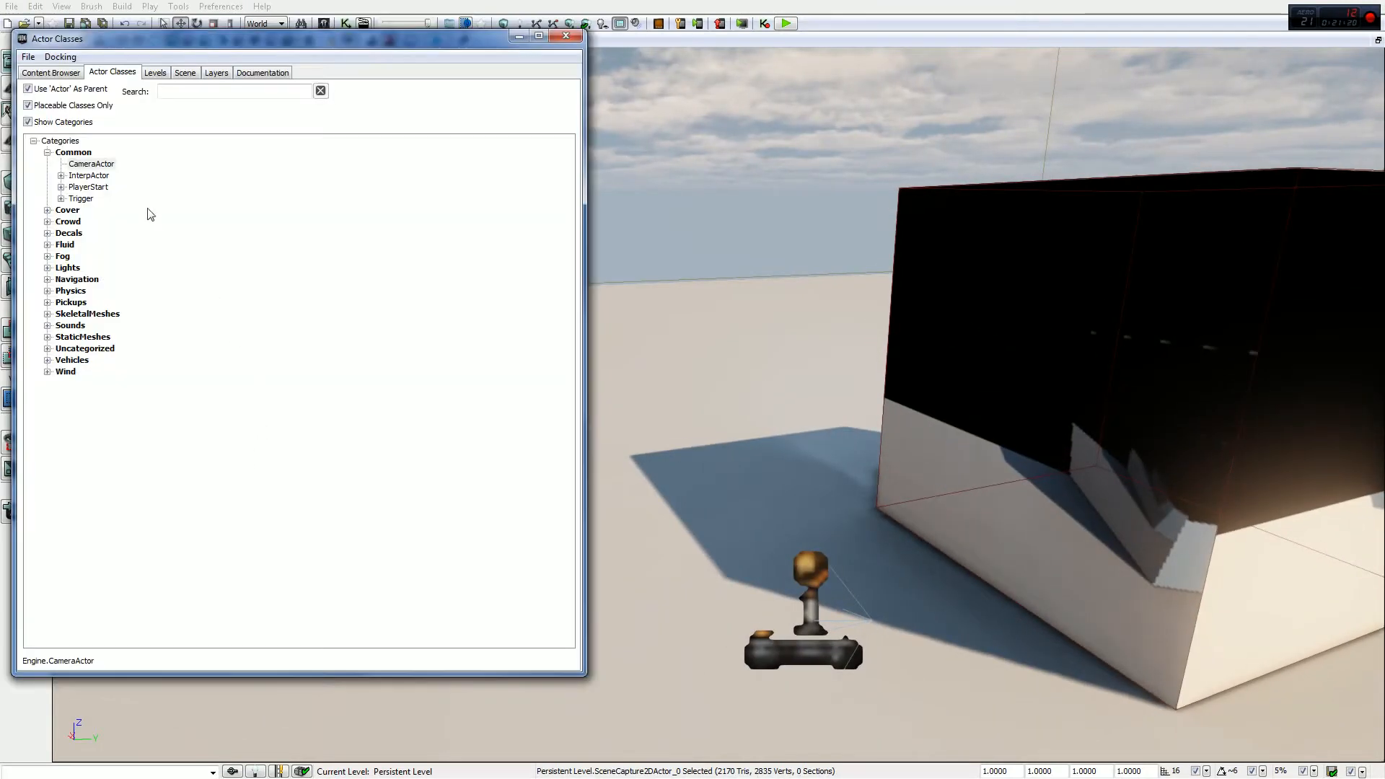
pyautogui.click(50, 59)
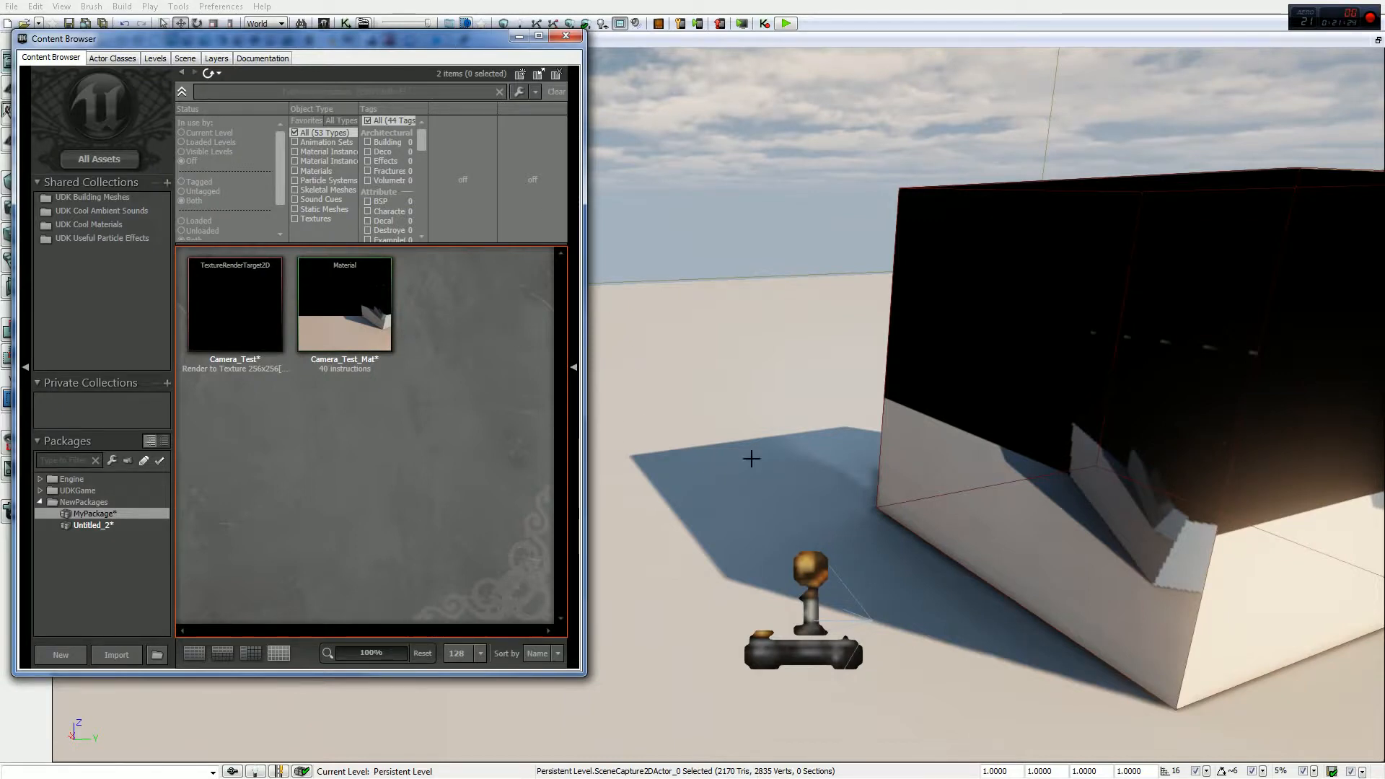
pyautogui.moveTo(737, 334); pyautogui.dragTo(1263, 275, button='right')
pyautogui.moveTo(351, 42); pyautogui.dragTo(352, 122)
pyautogui.moveTo(780, 337); pyautogui.dragTo(613, 336, button='right')
# Step: Unlock the SceneCapture2DActor from the viewport camera and check its properties in the level
pyautogui.click(347, 42)
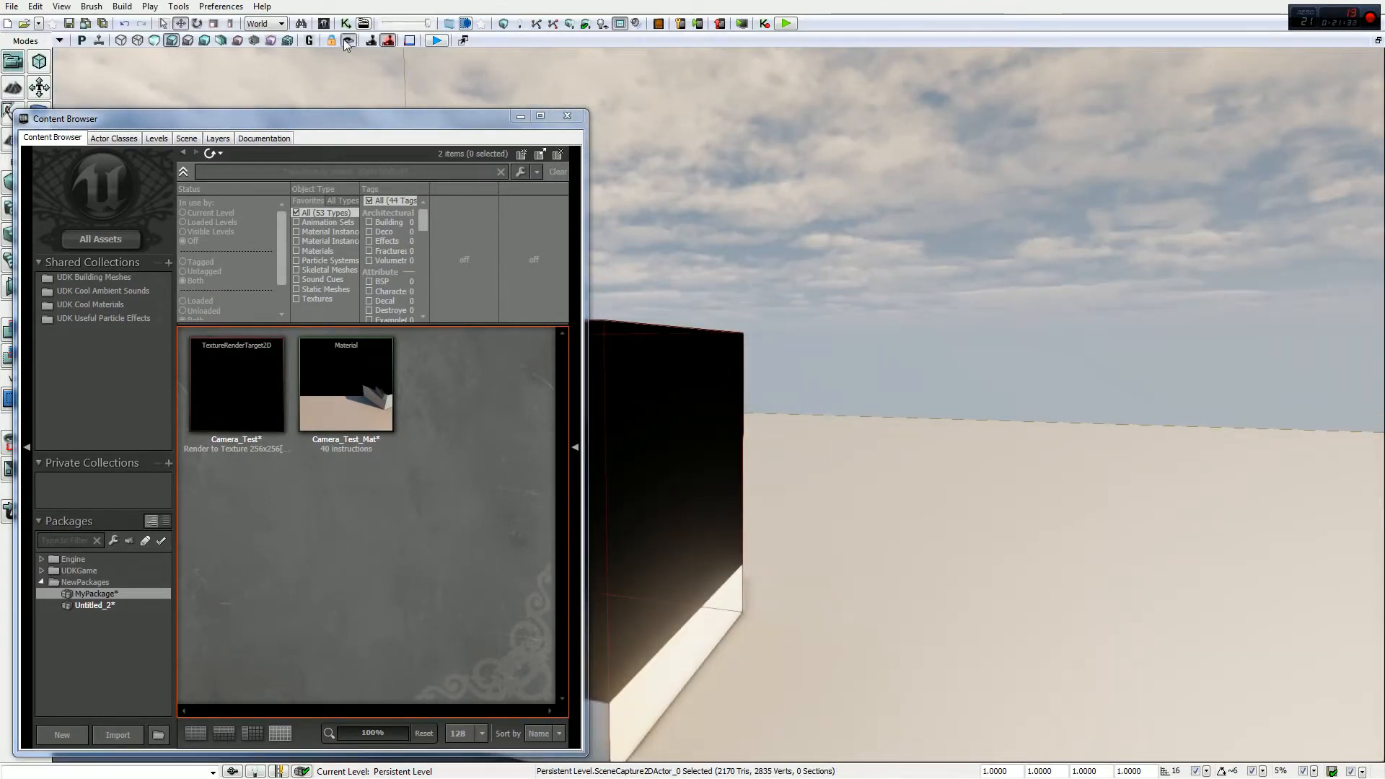
pyautogui.moveTo(690, 234); pyautogui.dragTo(642, 270, button='right')
pyautogui.click(345, 41)
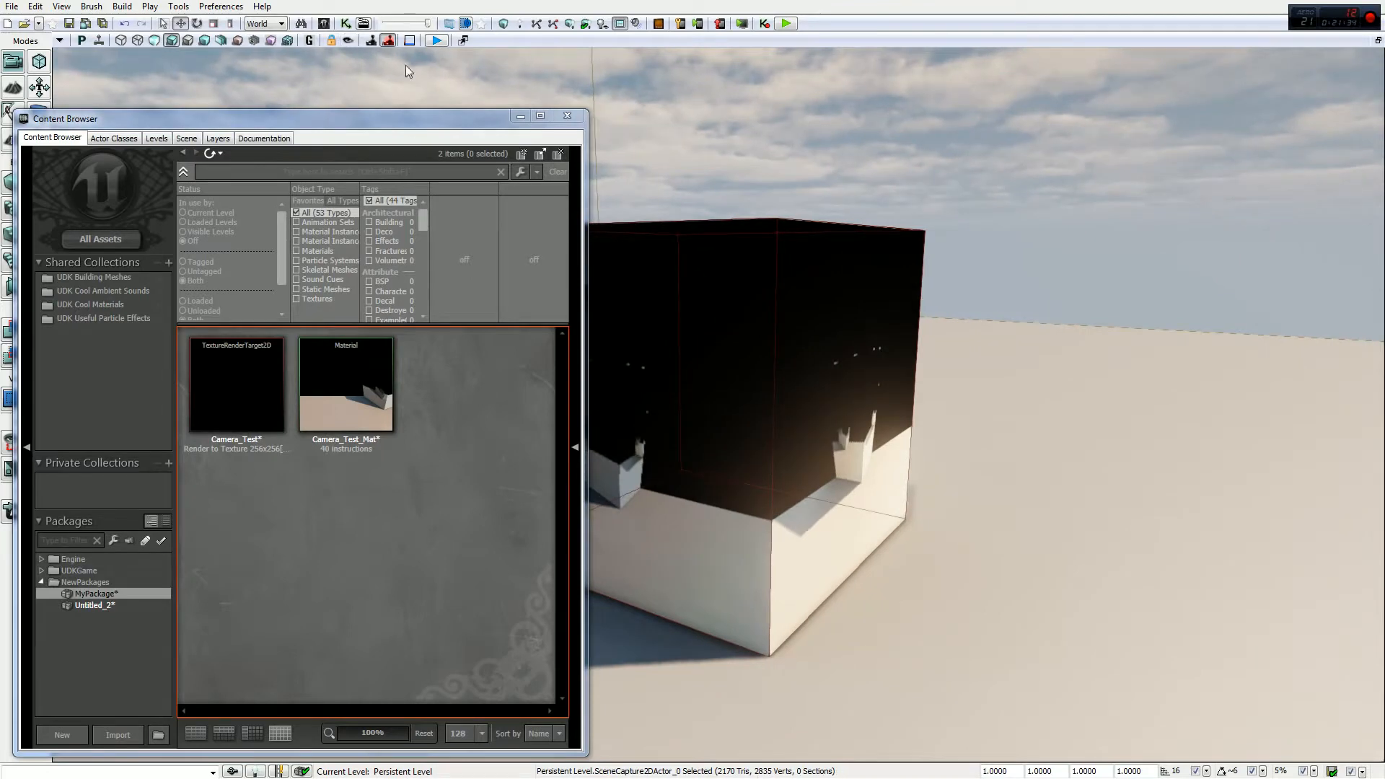
pyautogui.moveTo(406, 66); pyautogui.dragTo(408, 34, button='right')
pyautogui.moveTo(750, 270); pyautogui.dragTo(826, 270, button='right')
pyautogui.doubleClick(1249, 383)
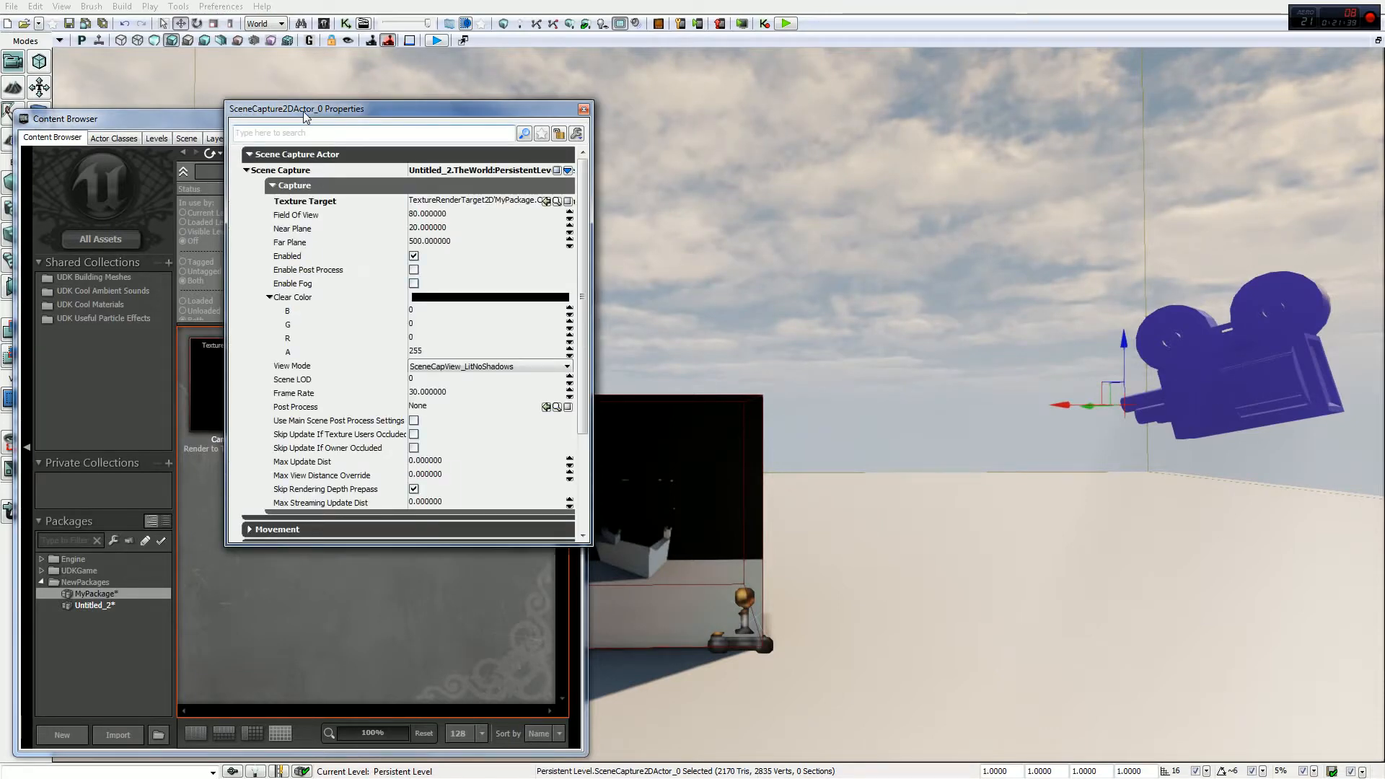
pyautogui.click(584, 109)
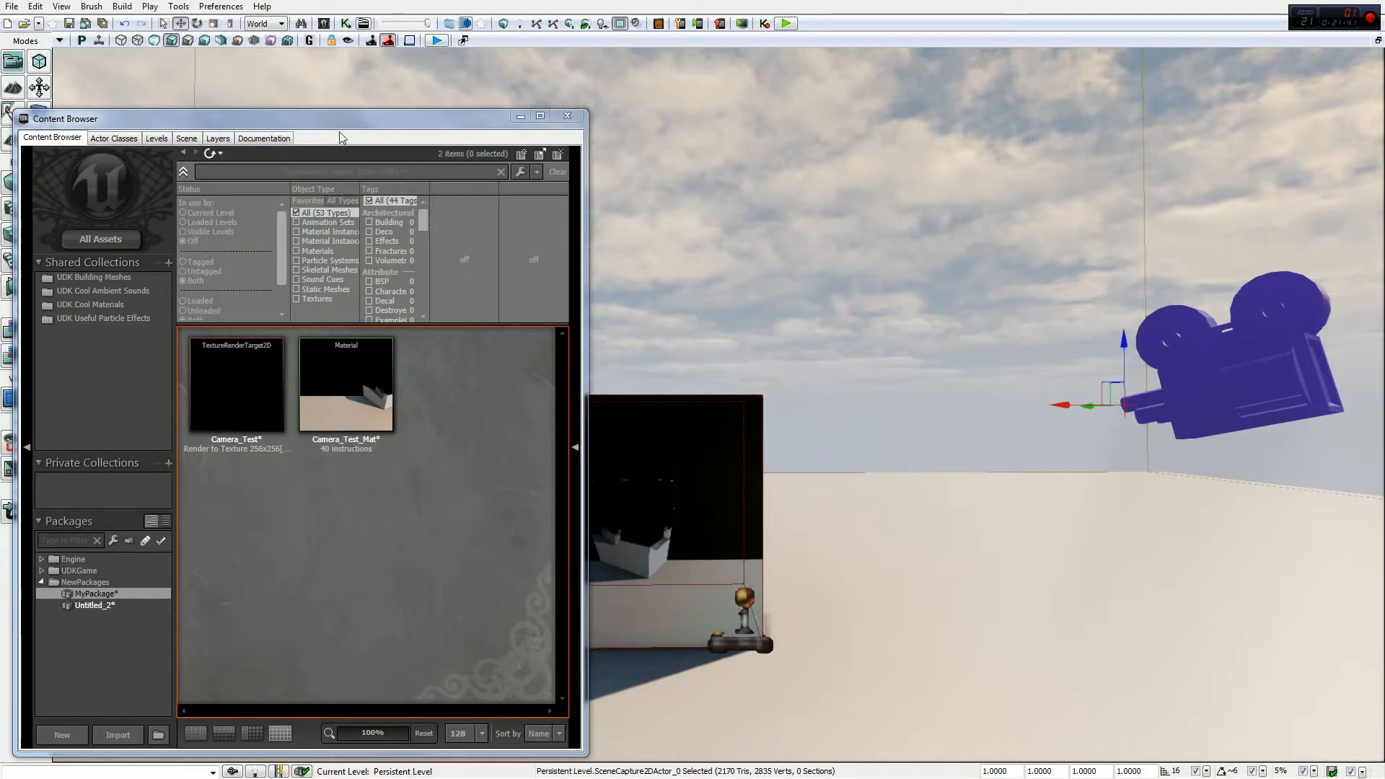
# Step: Locate the SceneCapture2DActor class in the Uncategorized group of the actor classes, then collapse the group
pyautogui.click(119, 147)
pyautogui.click(49, 429)
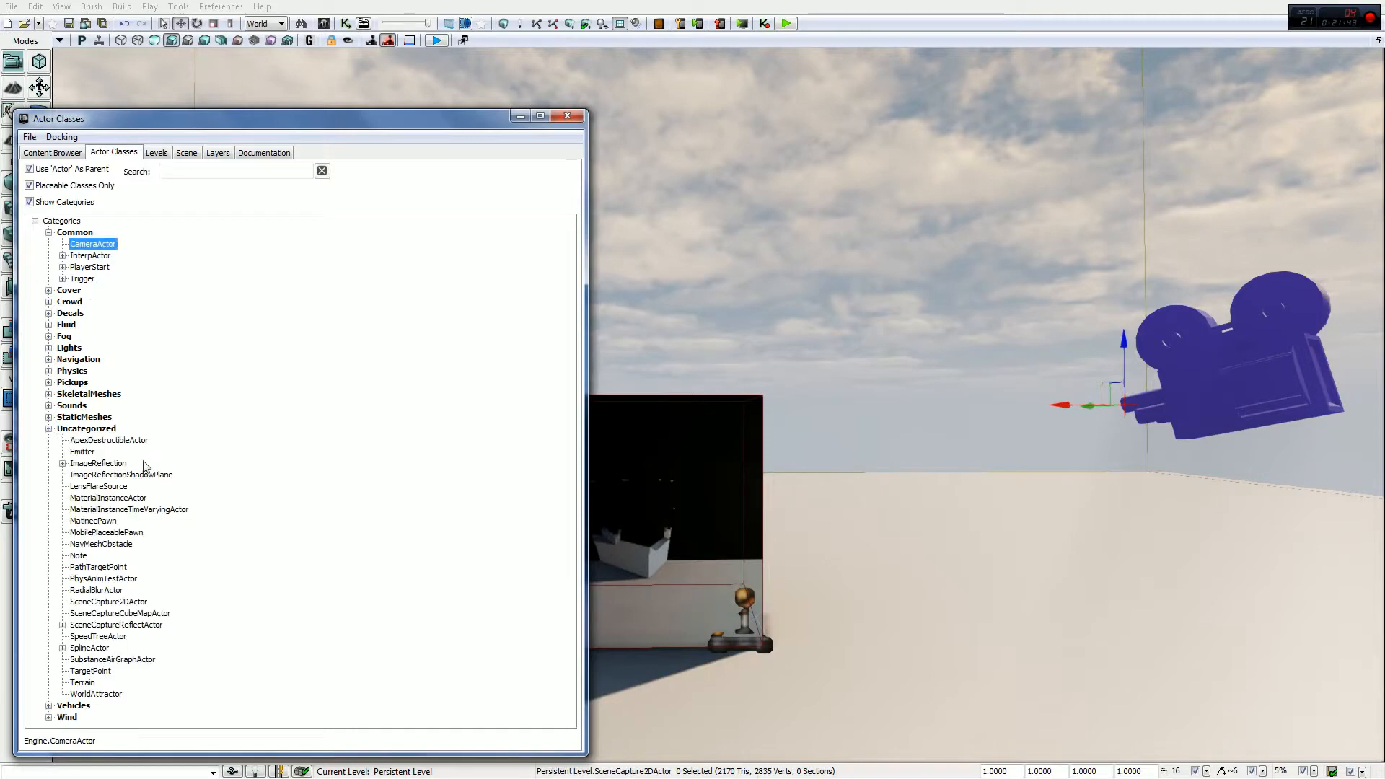
pyautogui.click(101, 602)
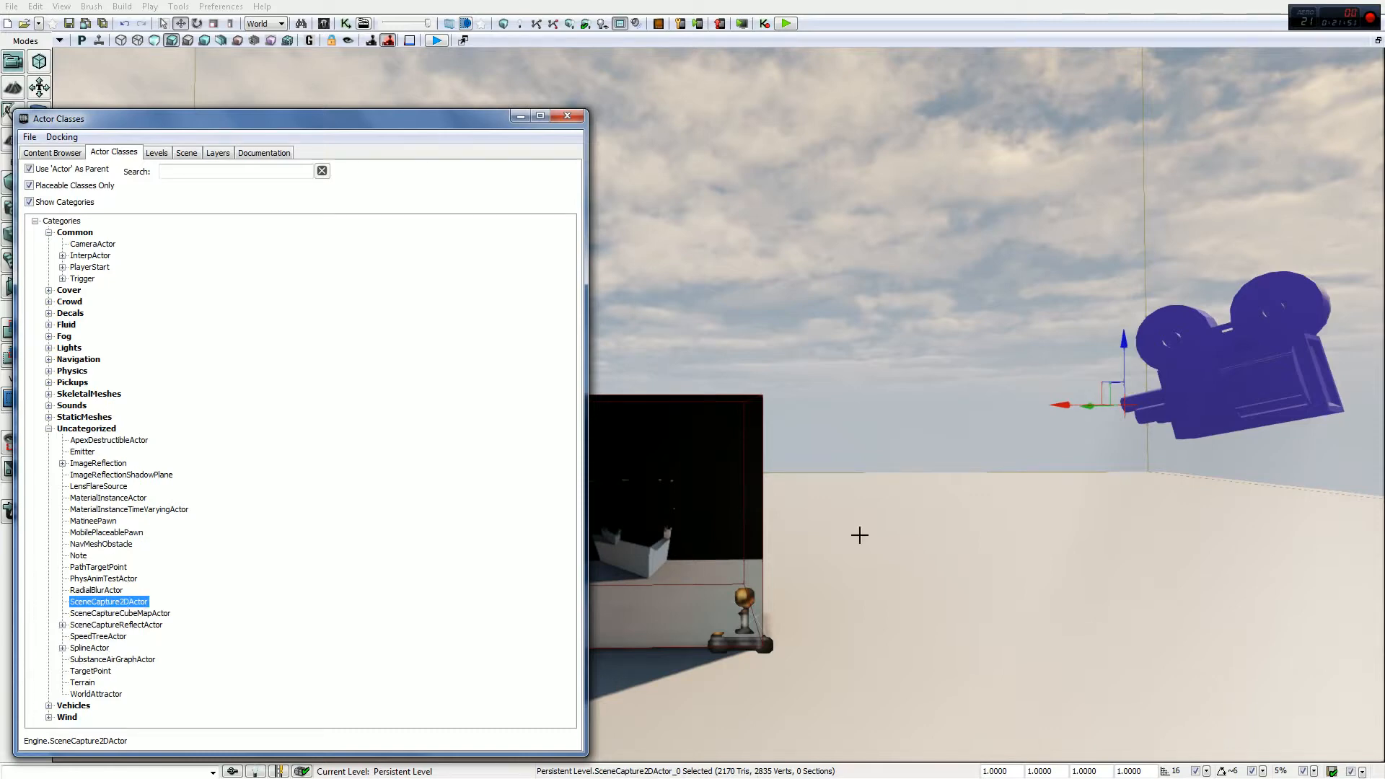
pyautogui.click(48, 430)
pyautogui.moveTo(193, 127); pyautogui.dragTo(196, 87)
# Step: Return to MyPackage's assets in the Content Browser and select the Camera_Test render target
pyautogui.click(206, 135)
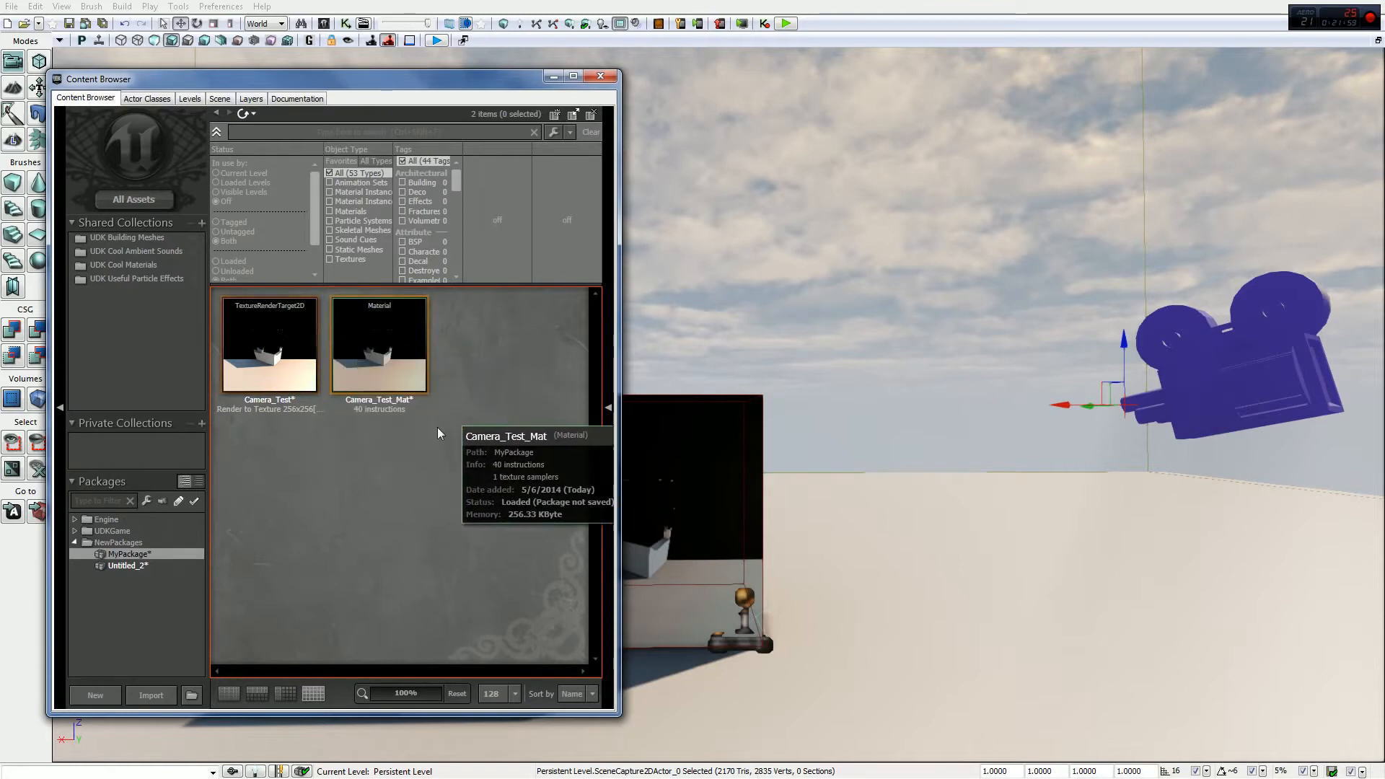
pyautogui.rightClick(309, 492)
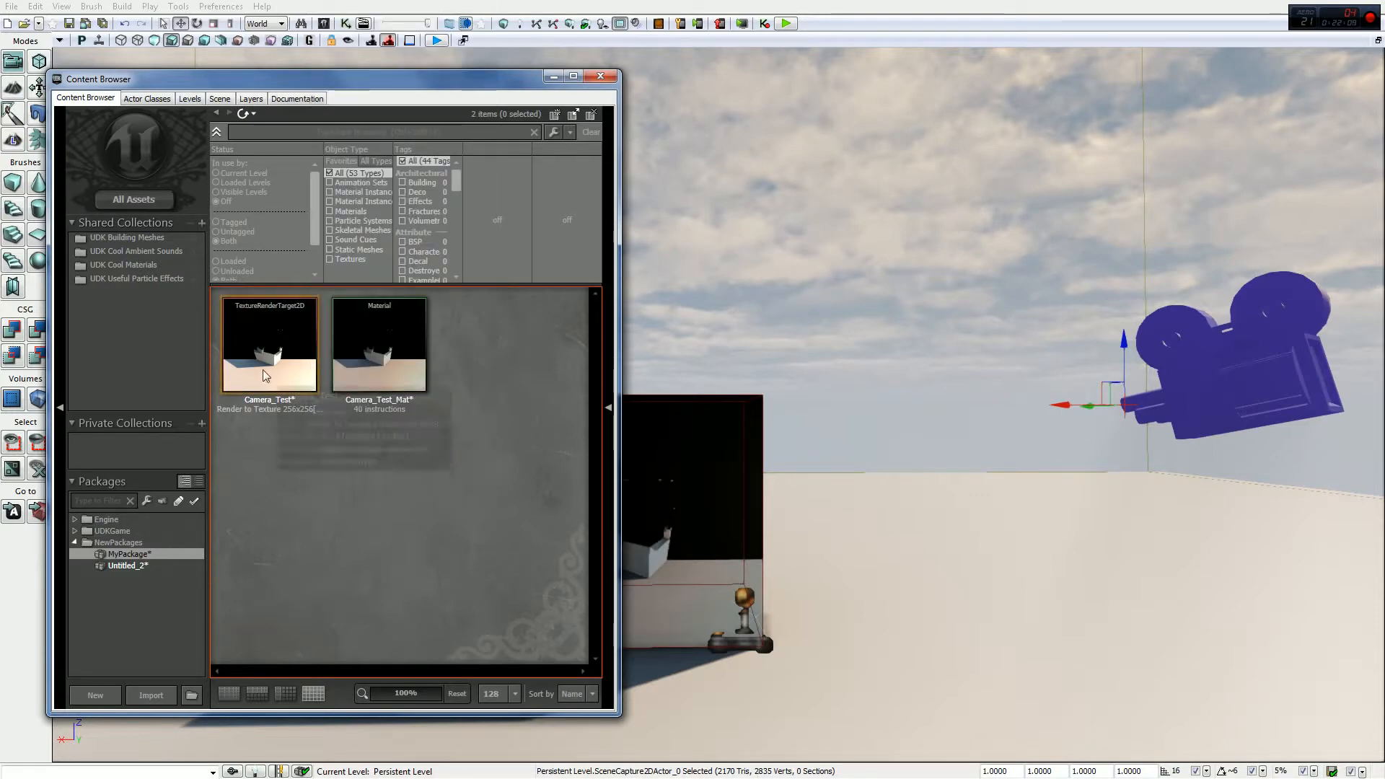
pyautogui.click(263, 370)
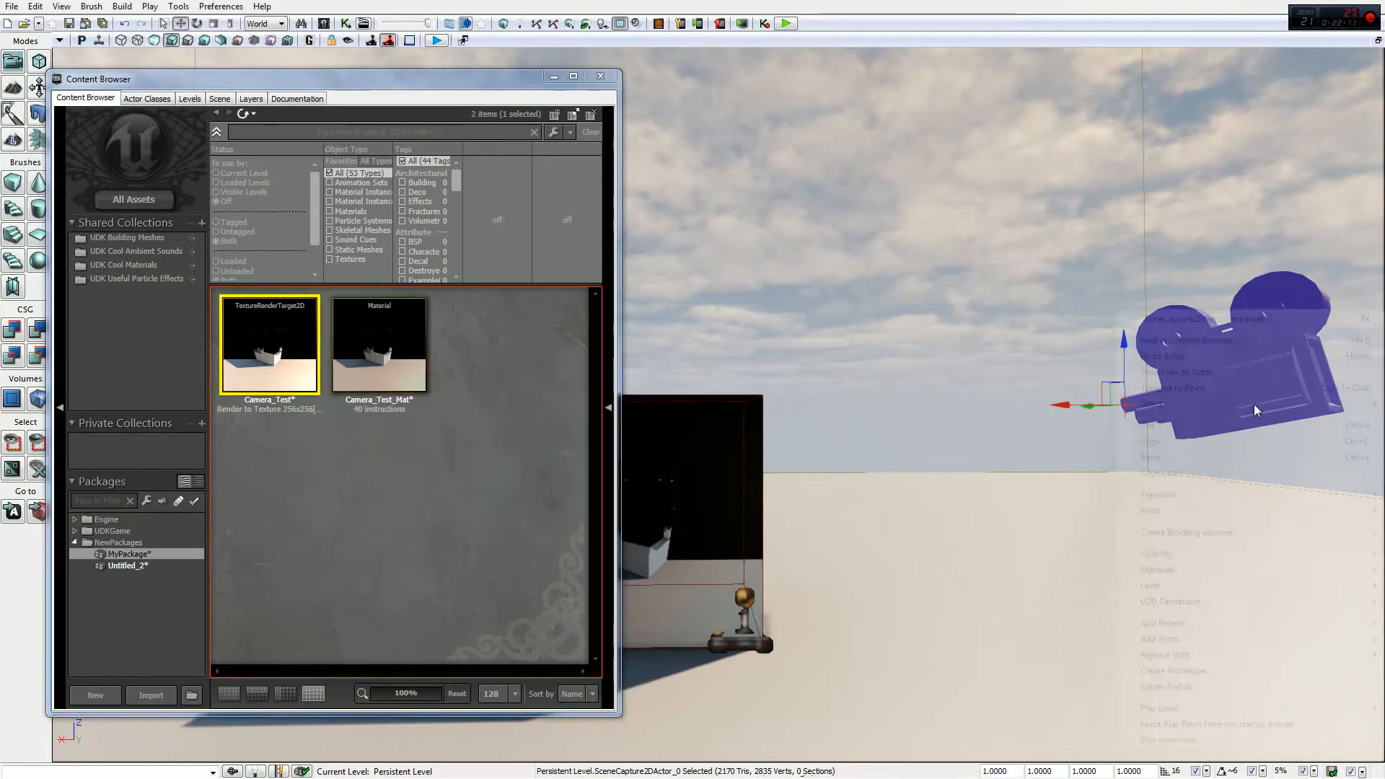
# Step: Enable fog in the SceneCapture2DActor's capture properties and close them
pyautogui.rightClick(1117, 310)
pyautogui.click(1220, 324)
pyautogui.moveTo(415, 109); pyautogui.dragTo(808, 123)
pyautogui.moveTo(976, 298)
pyautogui.mouseDown()
pyautogui.moveTo(973, 373)
pyautogui.moveTo(976, 315)
pyautogui.mouseUp()
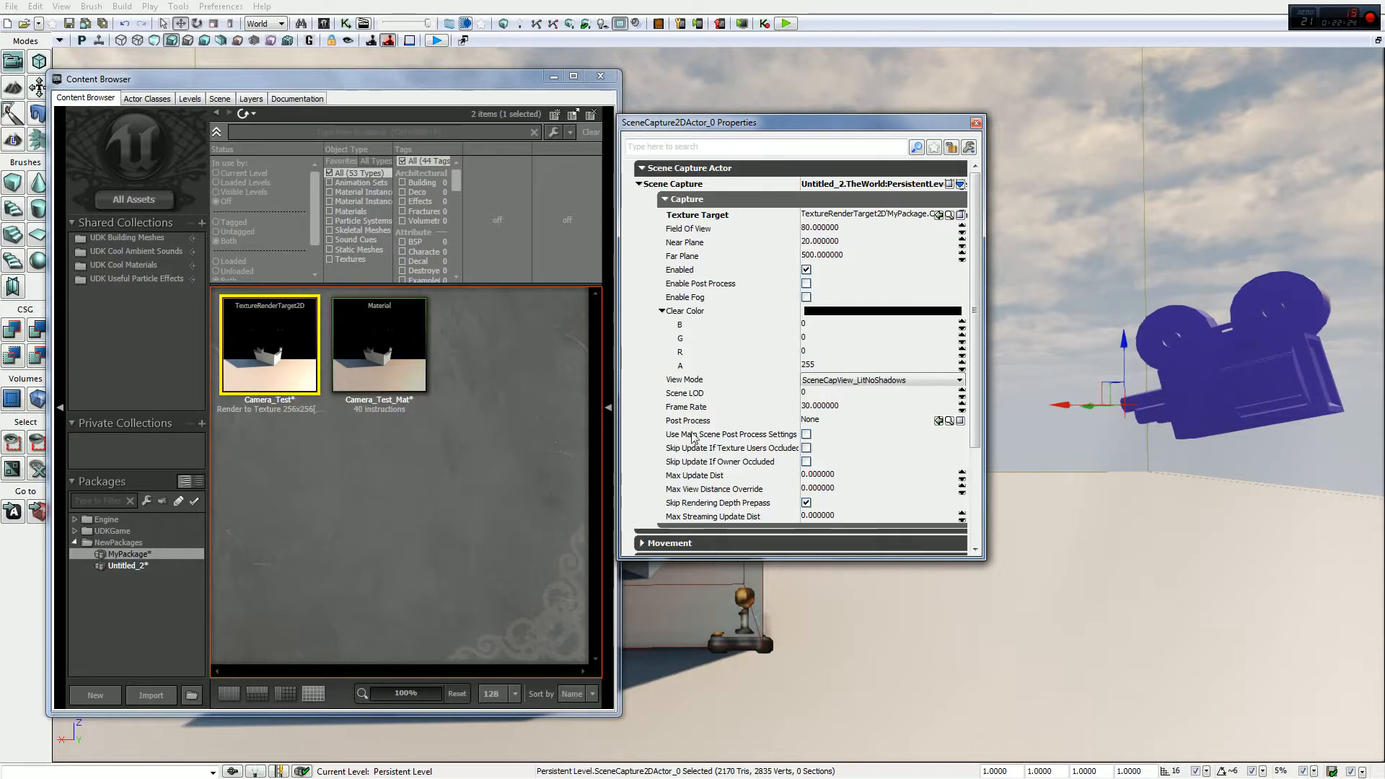
pyautogui.click(806, 296)
pyautogui.moveTo(1069, 432); pyautogui.dragTo(1027, 441, button='right')
pyautogui.click(976, 123)
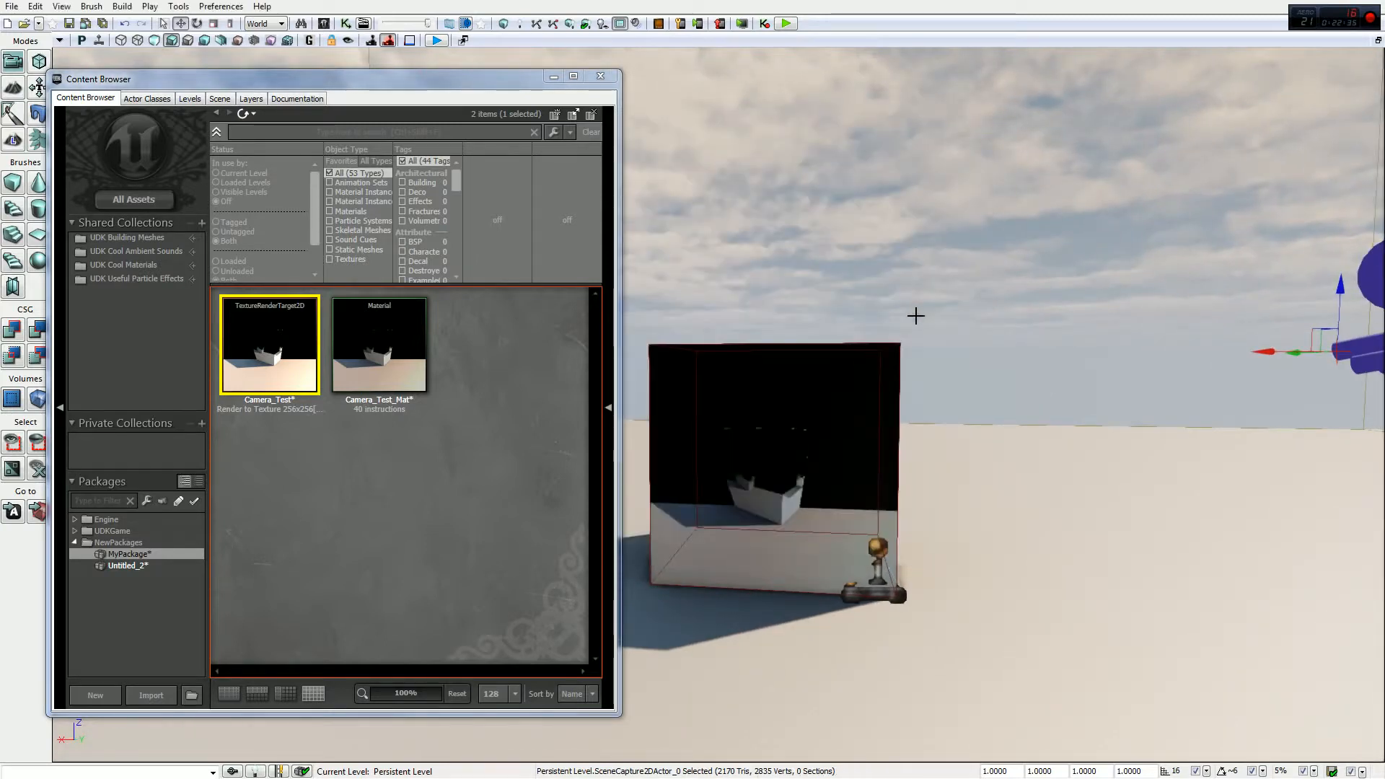
# Step: Reopen the SceneCapture2DActor's properties, try a Near Plane of 1000, and set the Near Plane to 1
pyautogui.moveTo(1032, 329); pyautogui.dragTo(1094, 347, button='right')
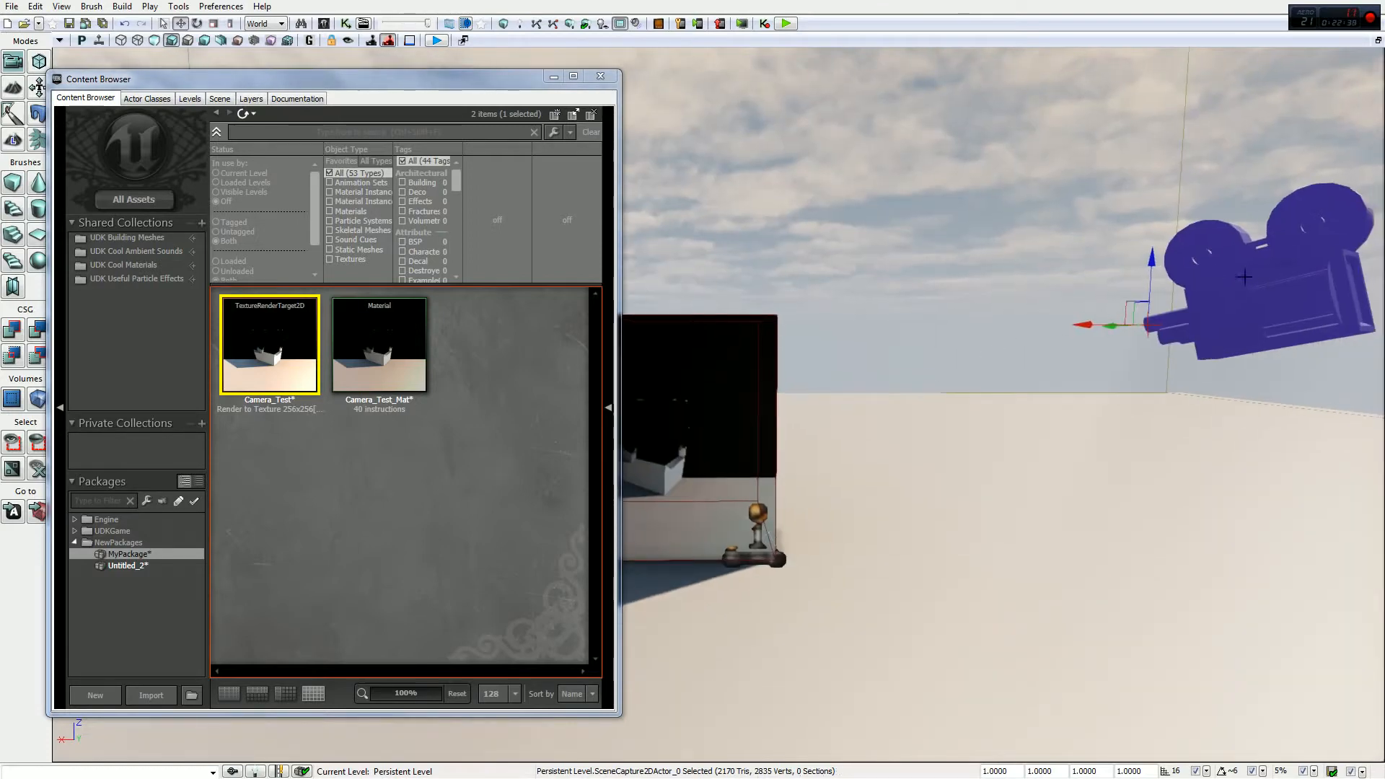
pyautogui.rightClick(1235, 260)
pyautogui.click(1234, 270)
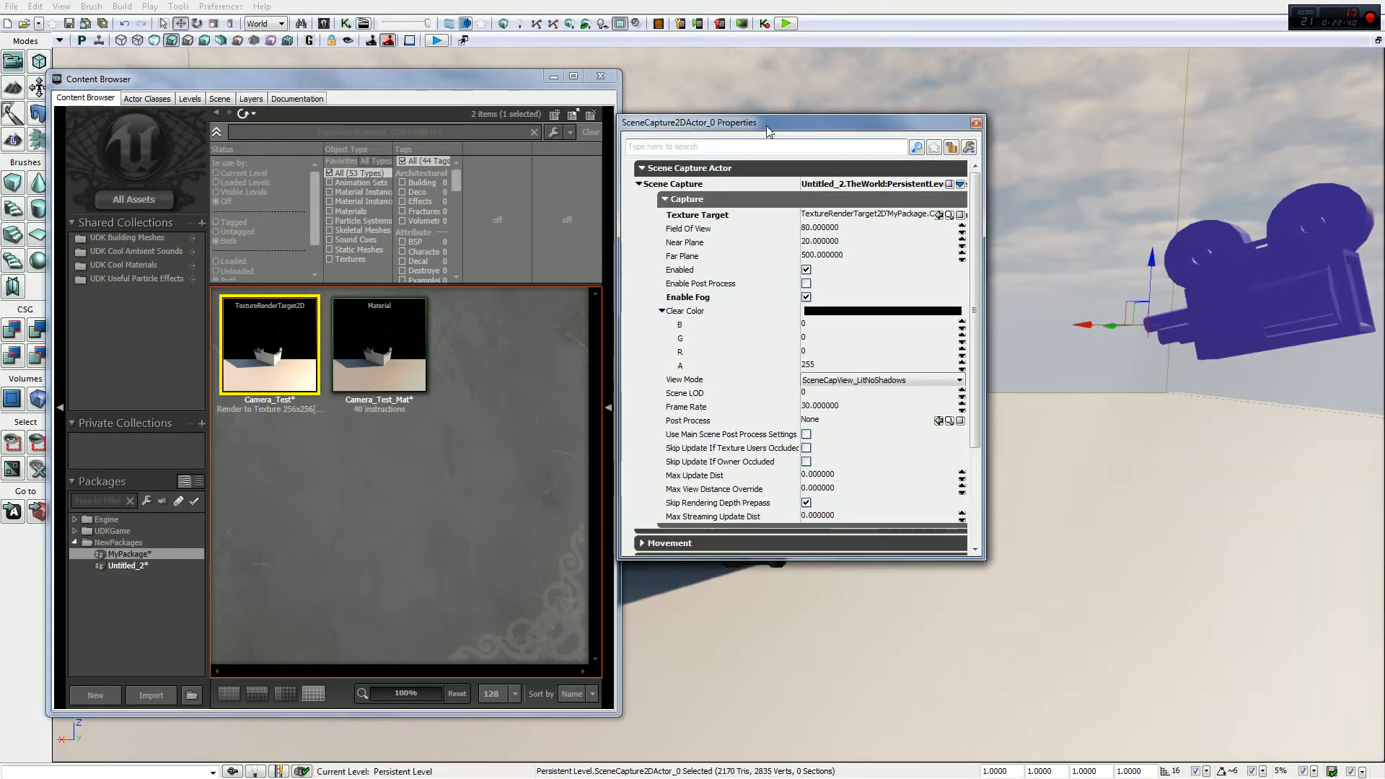
pyautogui.moveTo(1052, 139); pyautogui.dragTo(953, 91)
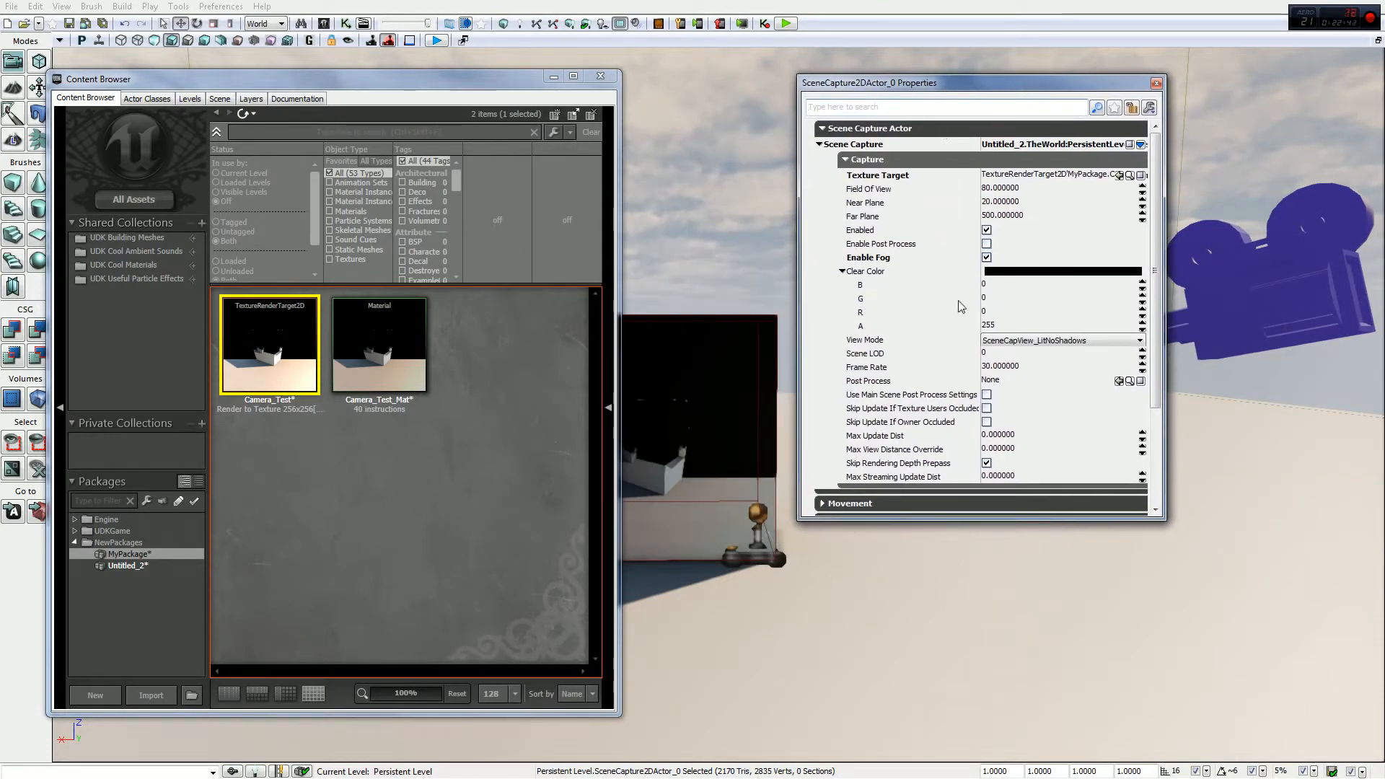
pyautogui.click(1000, 203)
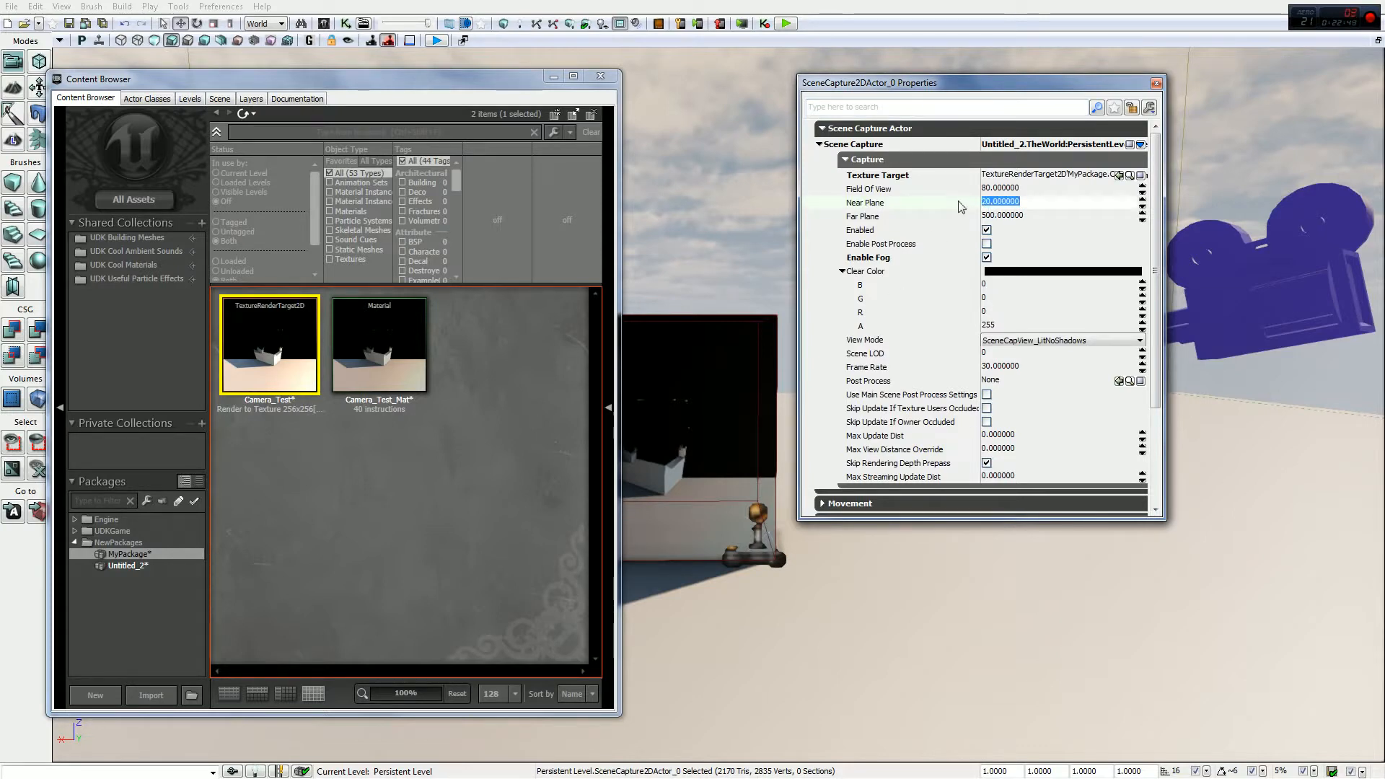
pyautogui.write('1000')
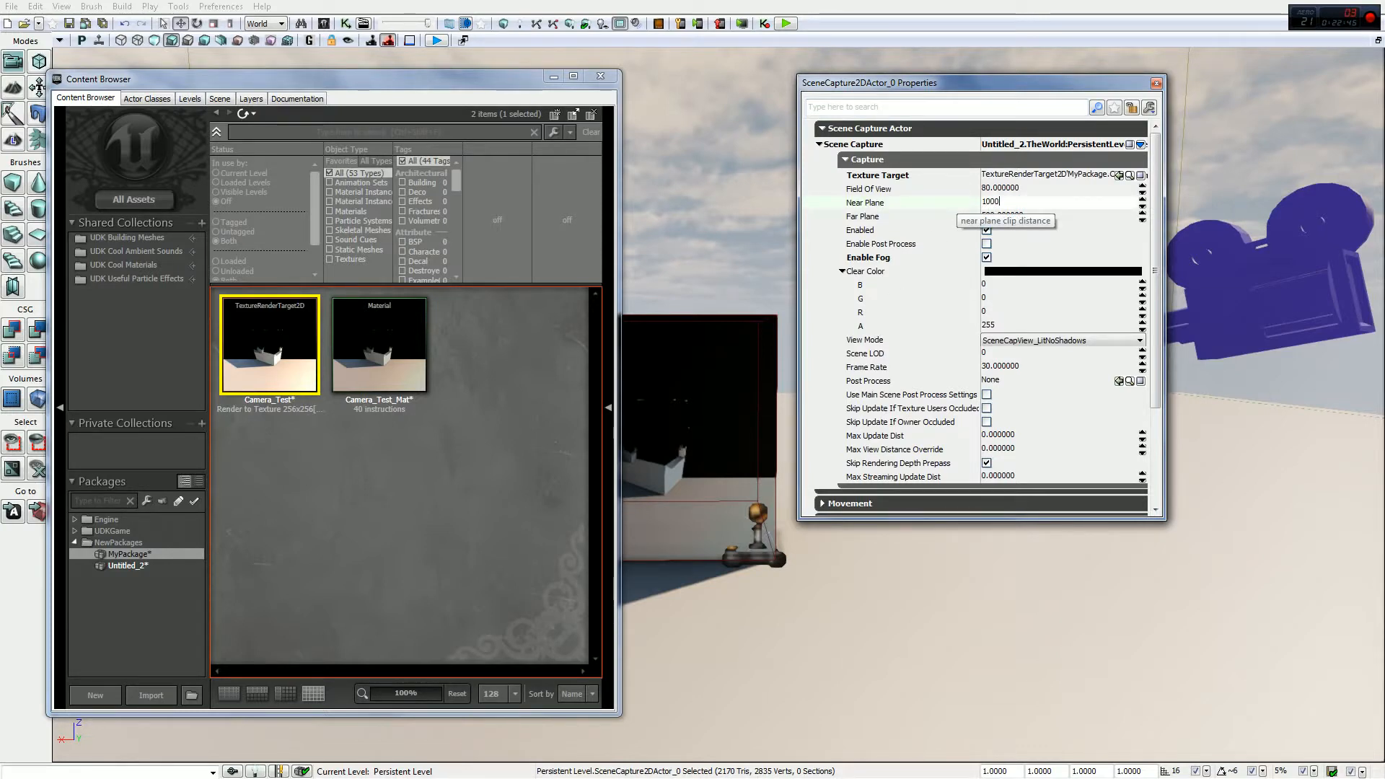
pyautogui.press('Return')
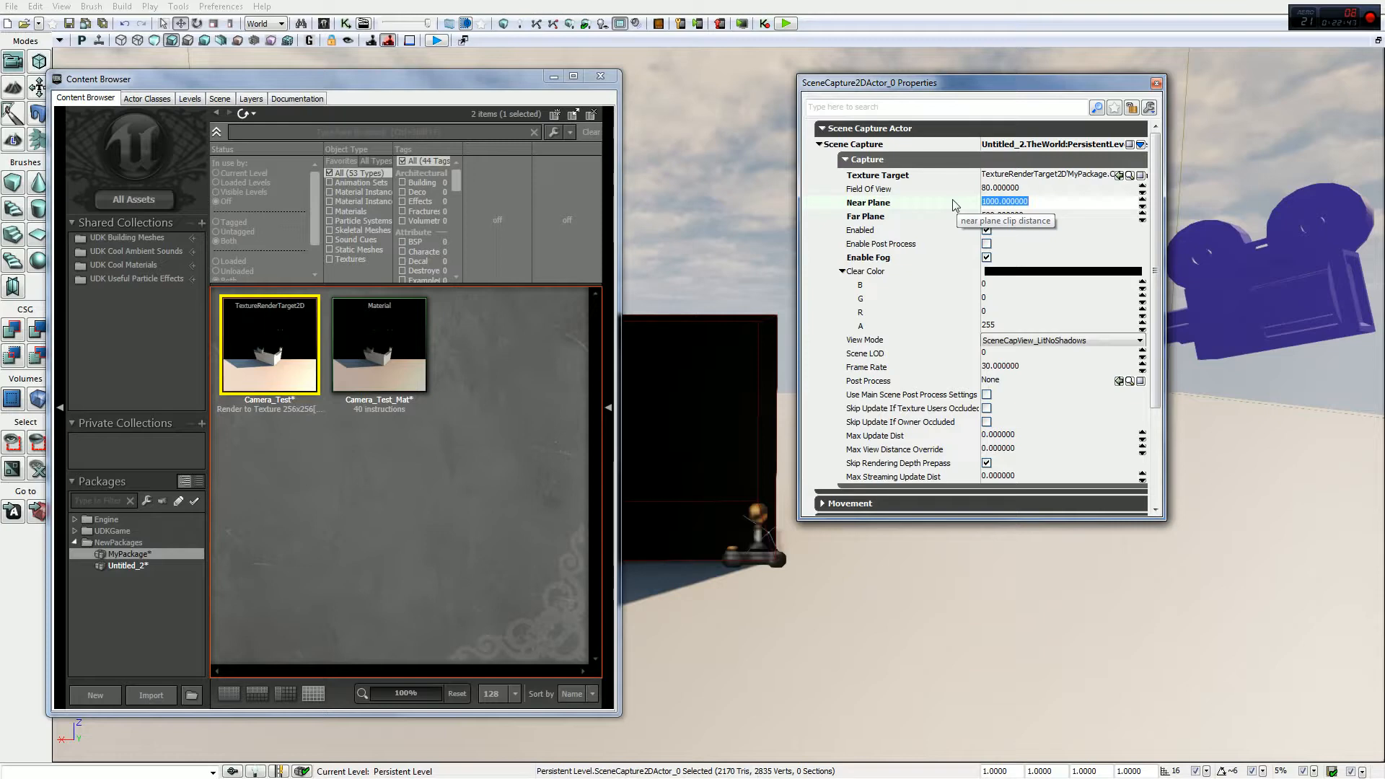
pyautogui.write('1')
pyautogui.press('Return')
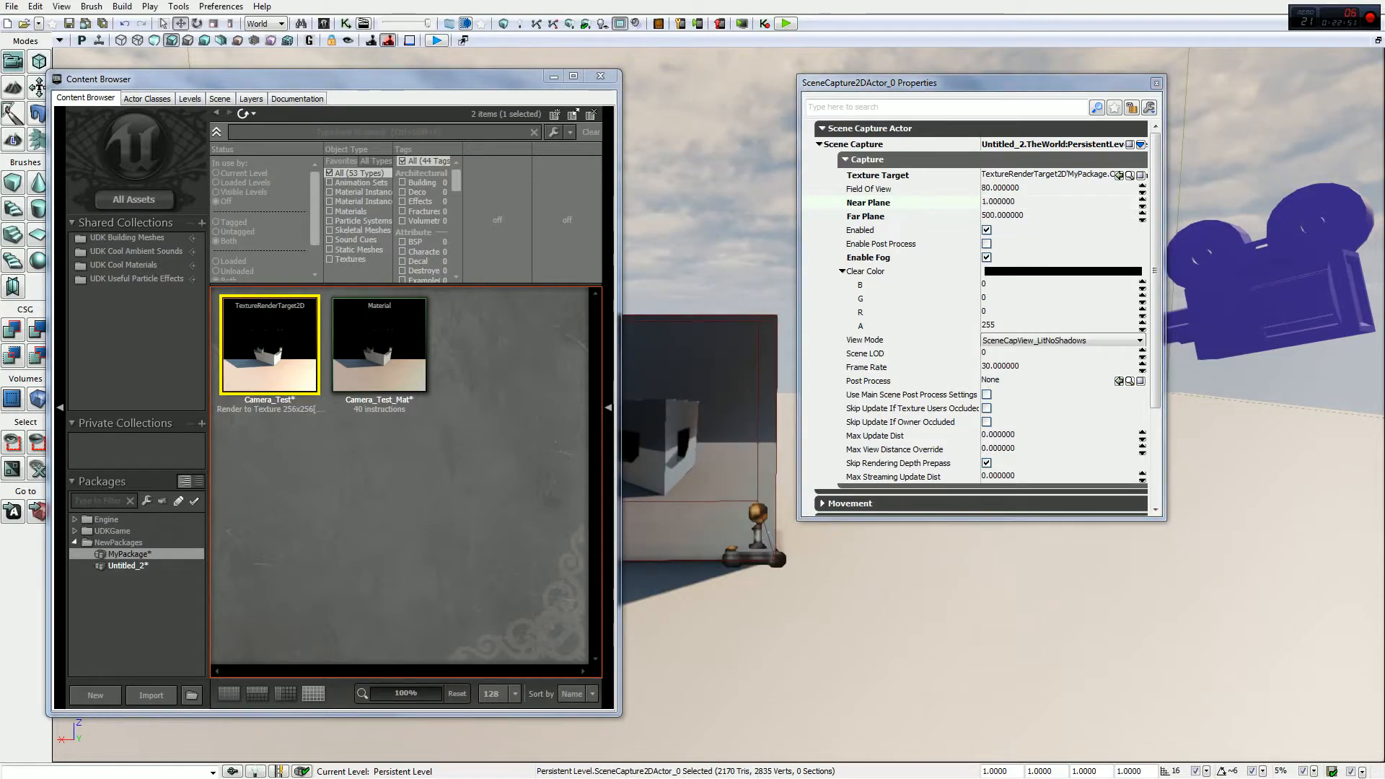
# Step: Examine the capture actor's Near Plane, Far Plane and Texture Target settings alongside the Camera_Test and Camera_Test_Mat assets
pyautogui.moveTo(938, 602); pyautogui.dragTo(761, 522)
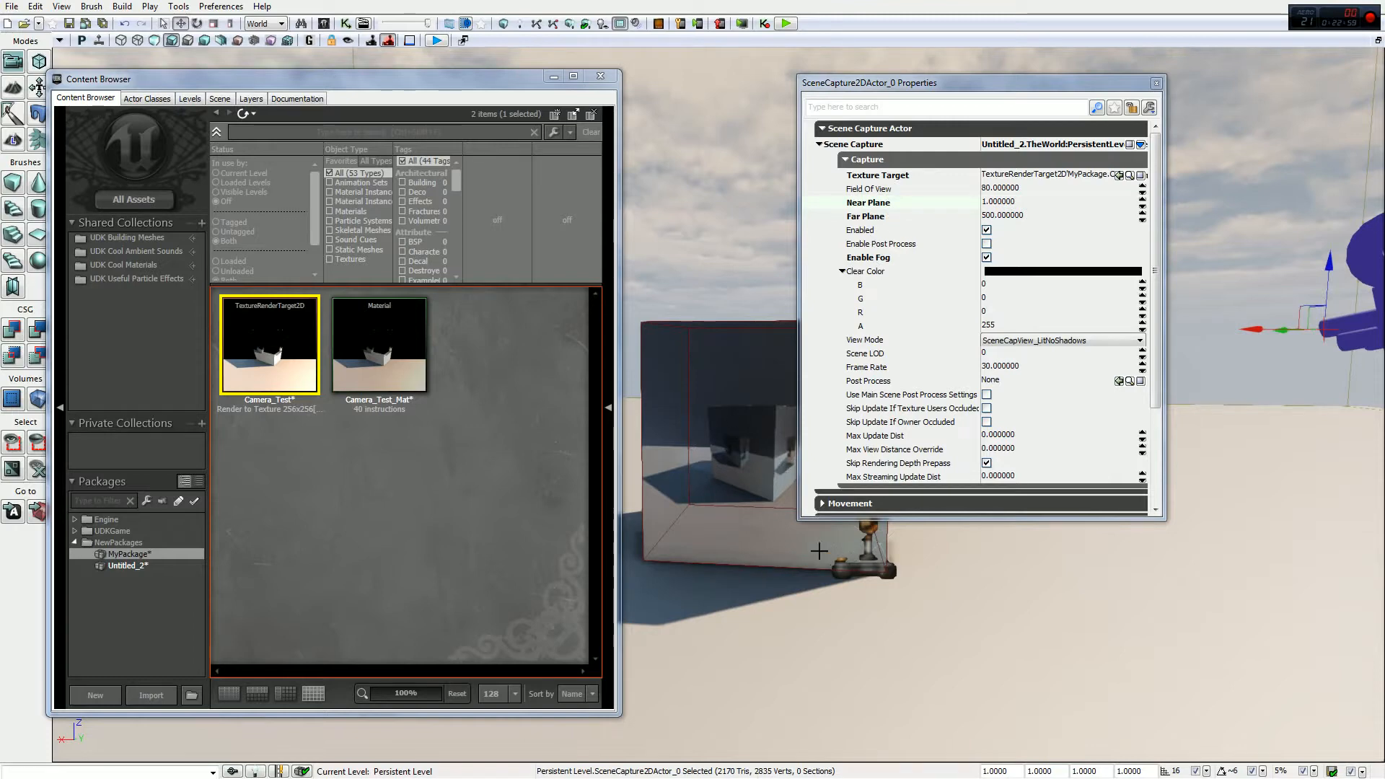
pyautogui.click(979, 203)
pyautogui.click(971, 218)
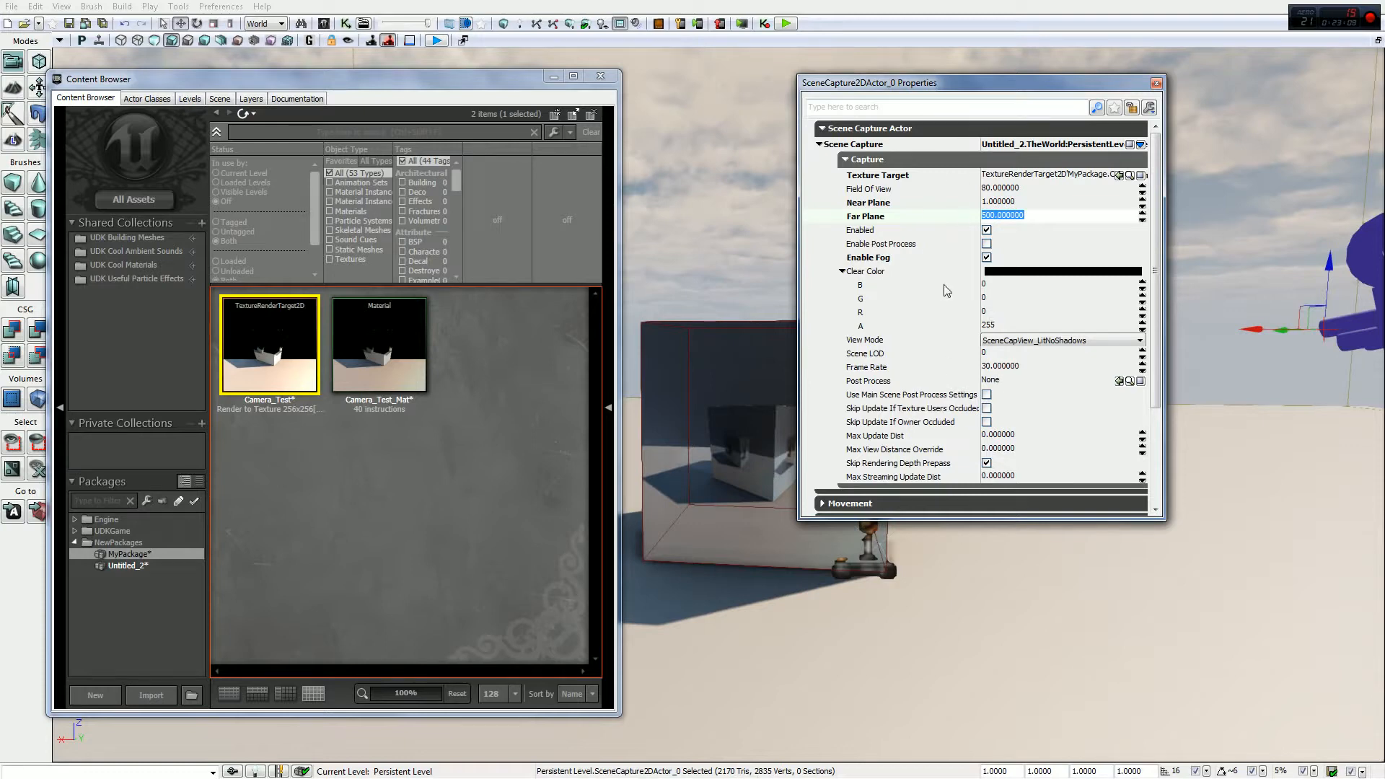
pyautogui.click(998, 177)
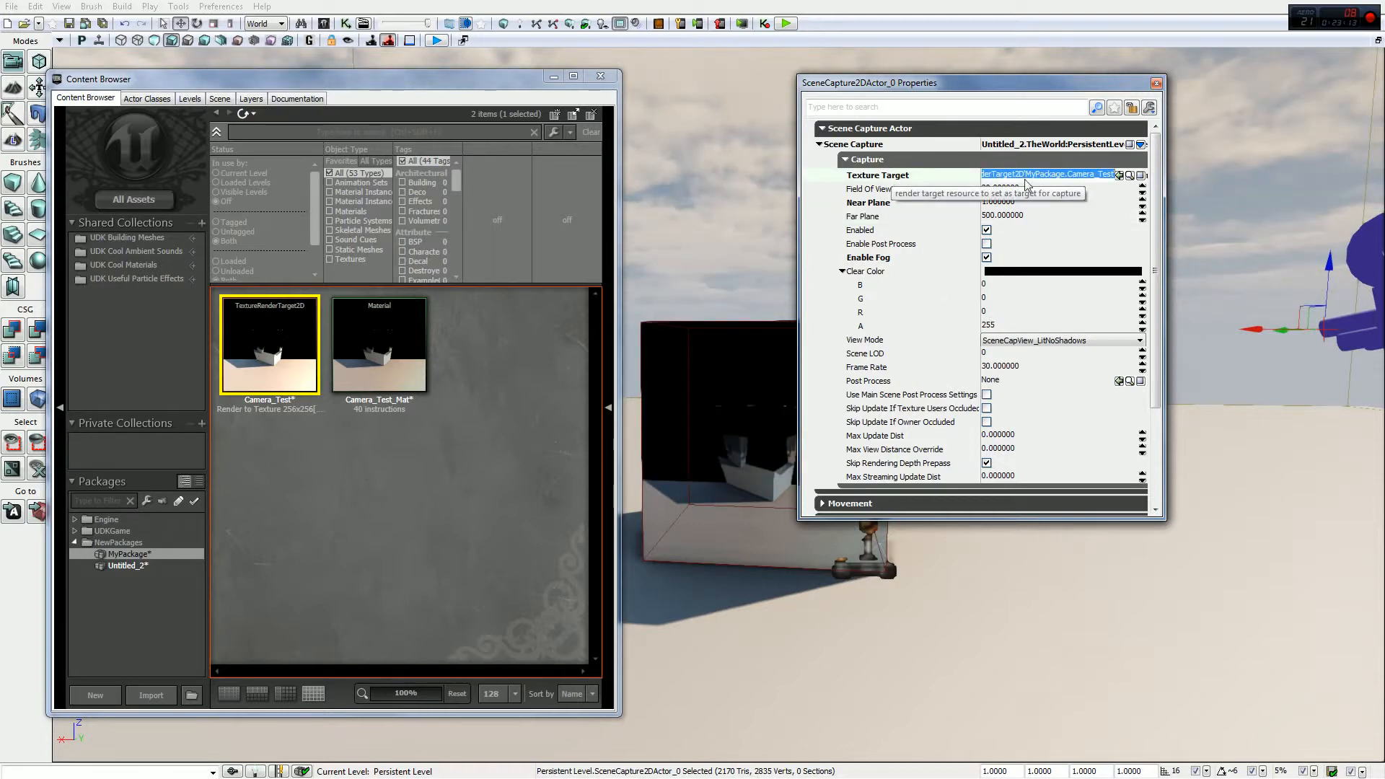
pyautogui.click(296, 329)
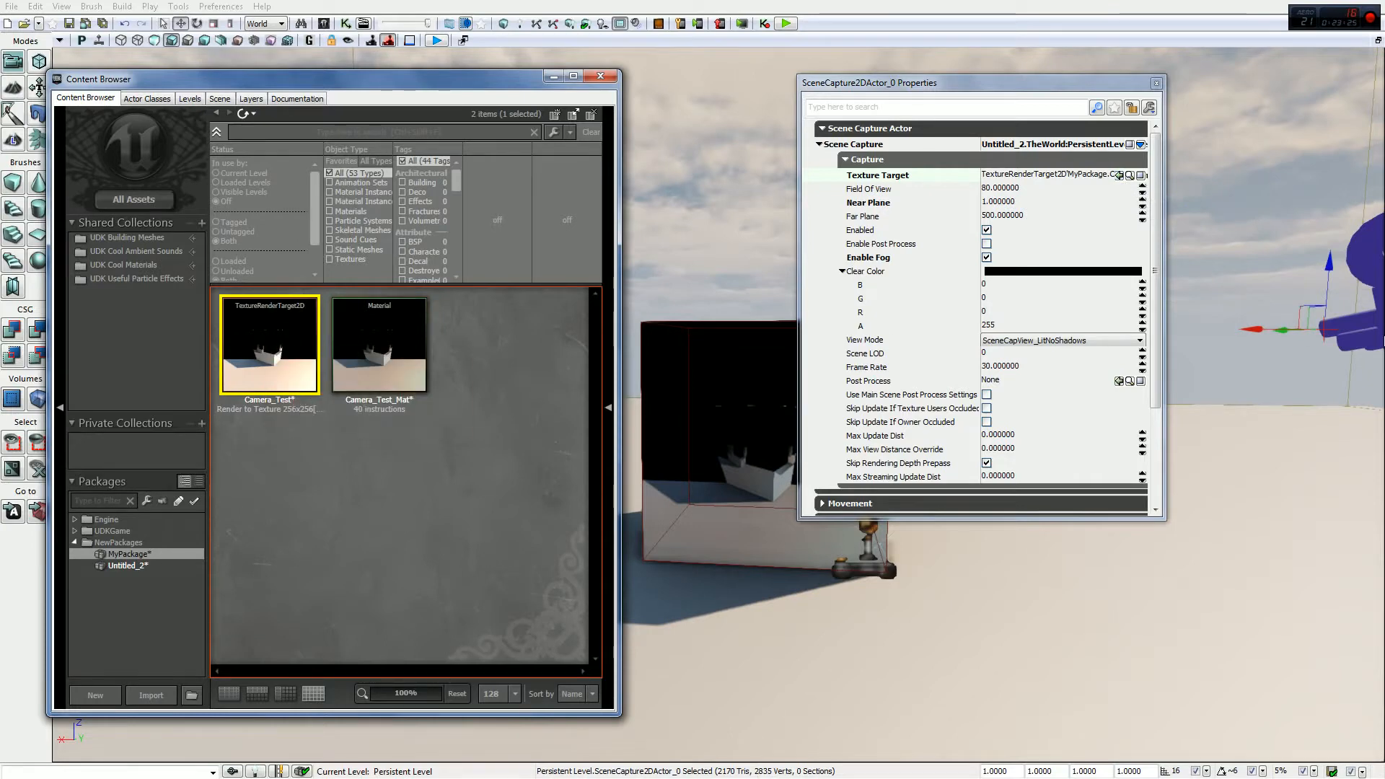
pyautogui.click(372, 362)
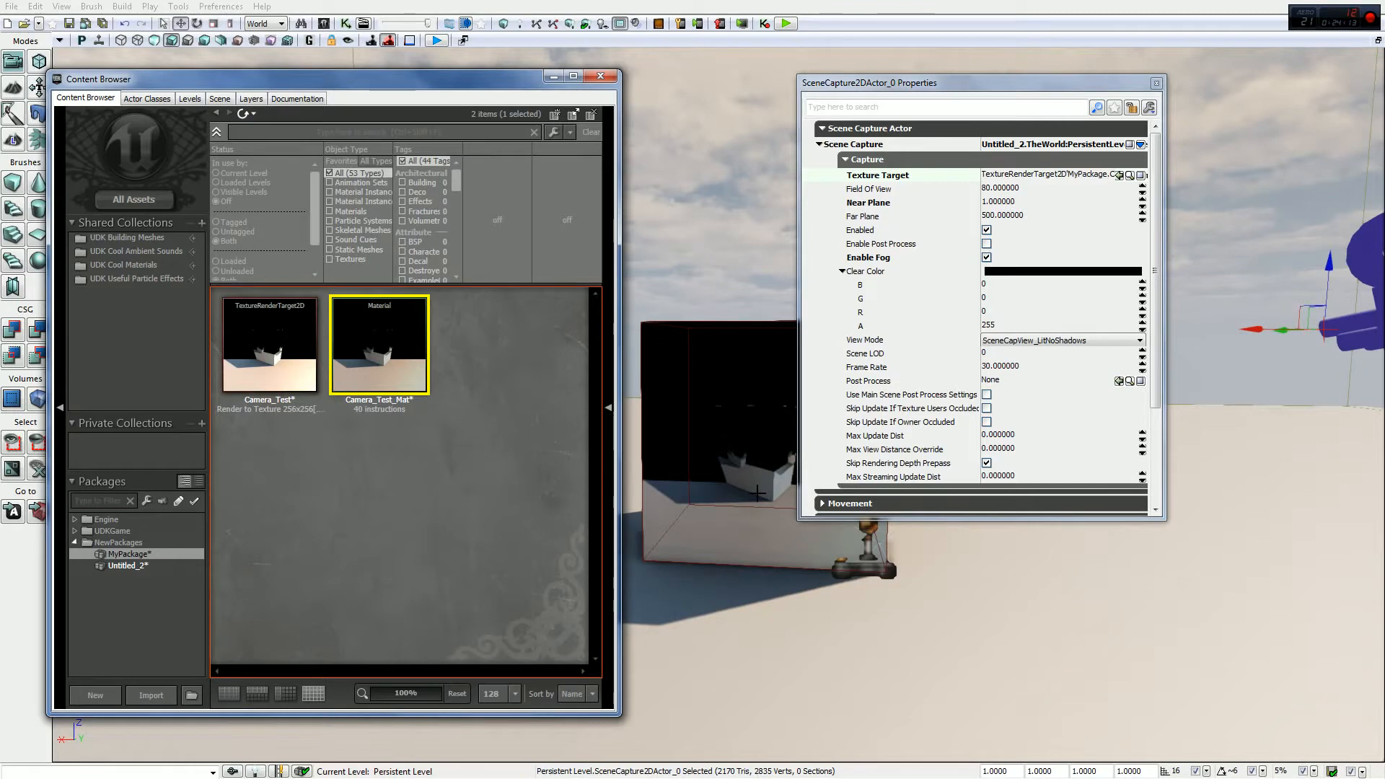
# Step: Look over the new-asset types available in MyPackage and open Camera_Test_Mat for material editing
pyautogui.moveTo(368, 328)
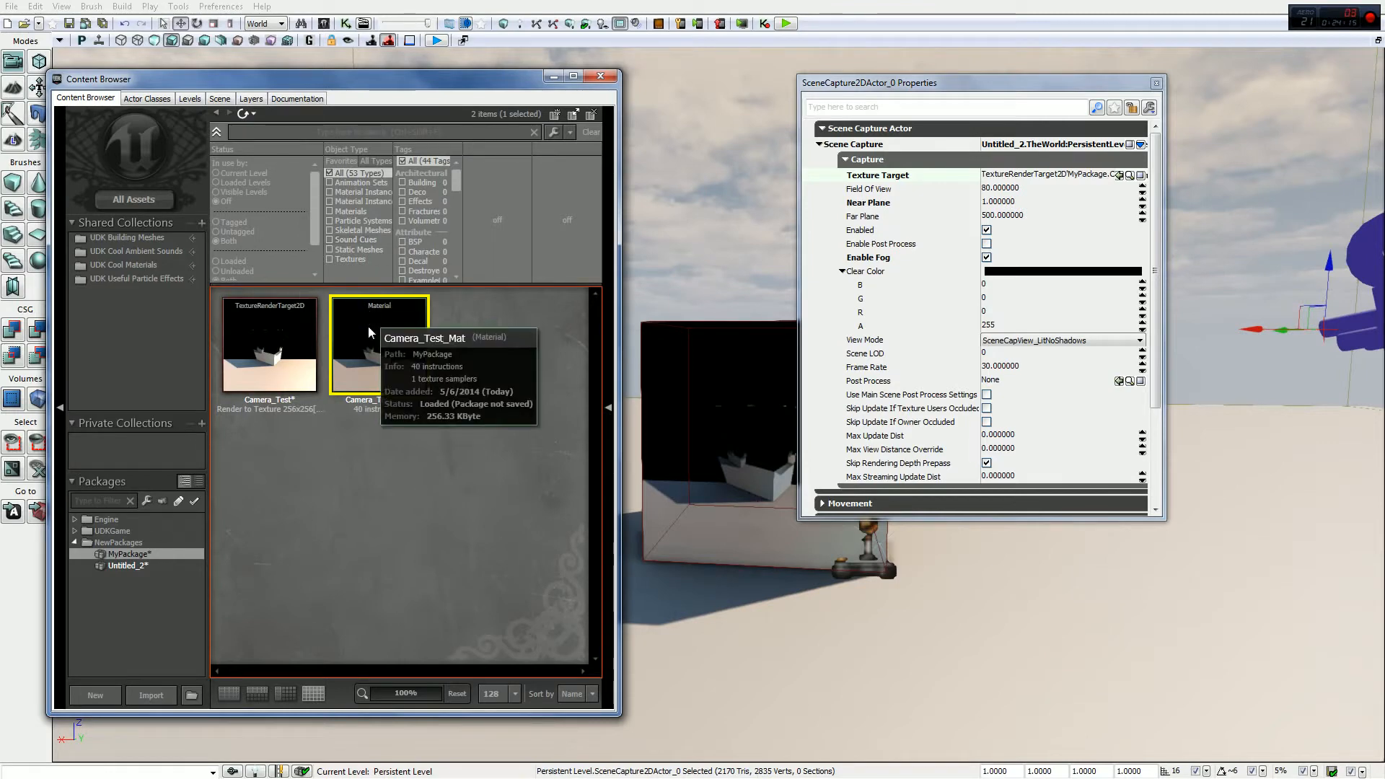
pyautogui.rightClick(455, 479)
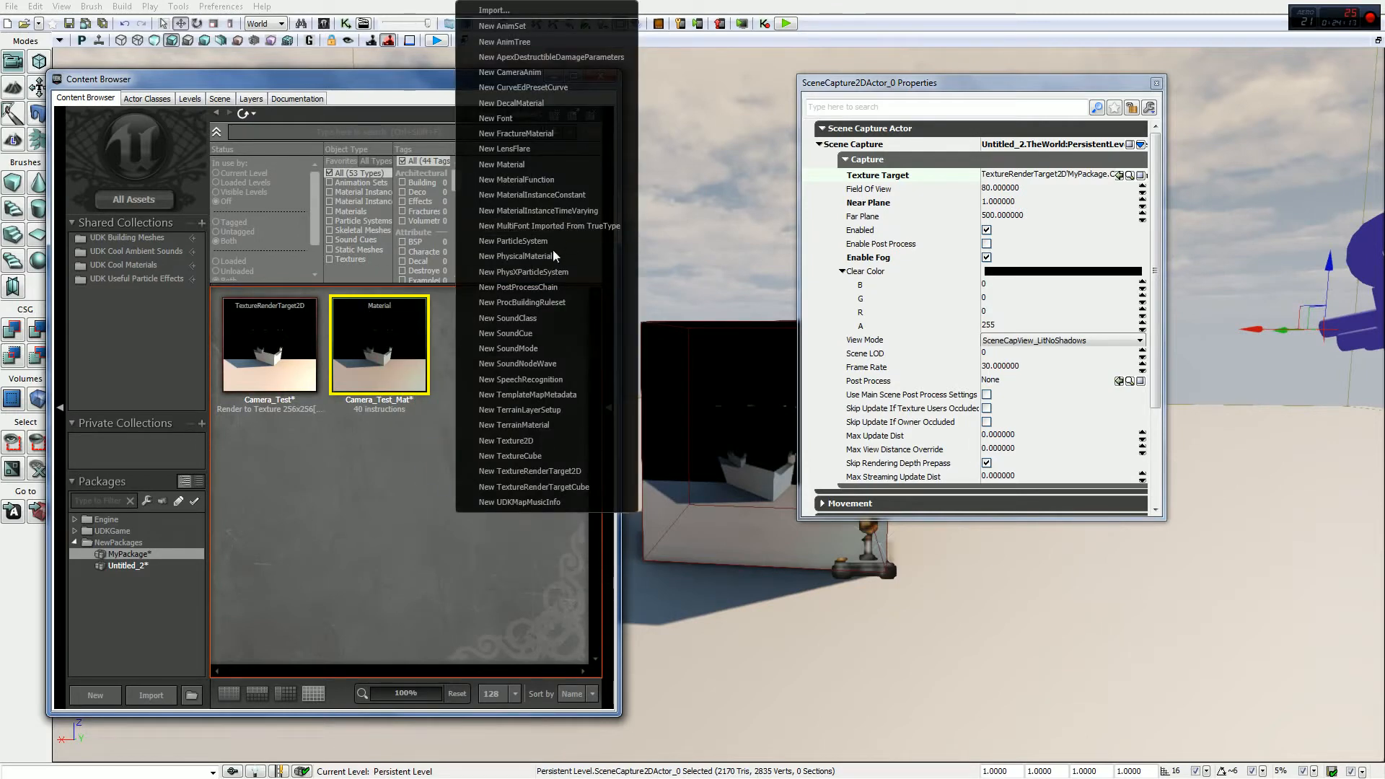
pyautogui.click(372, 361)
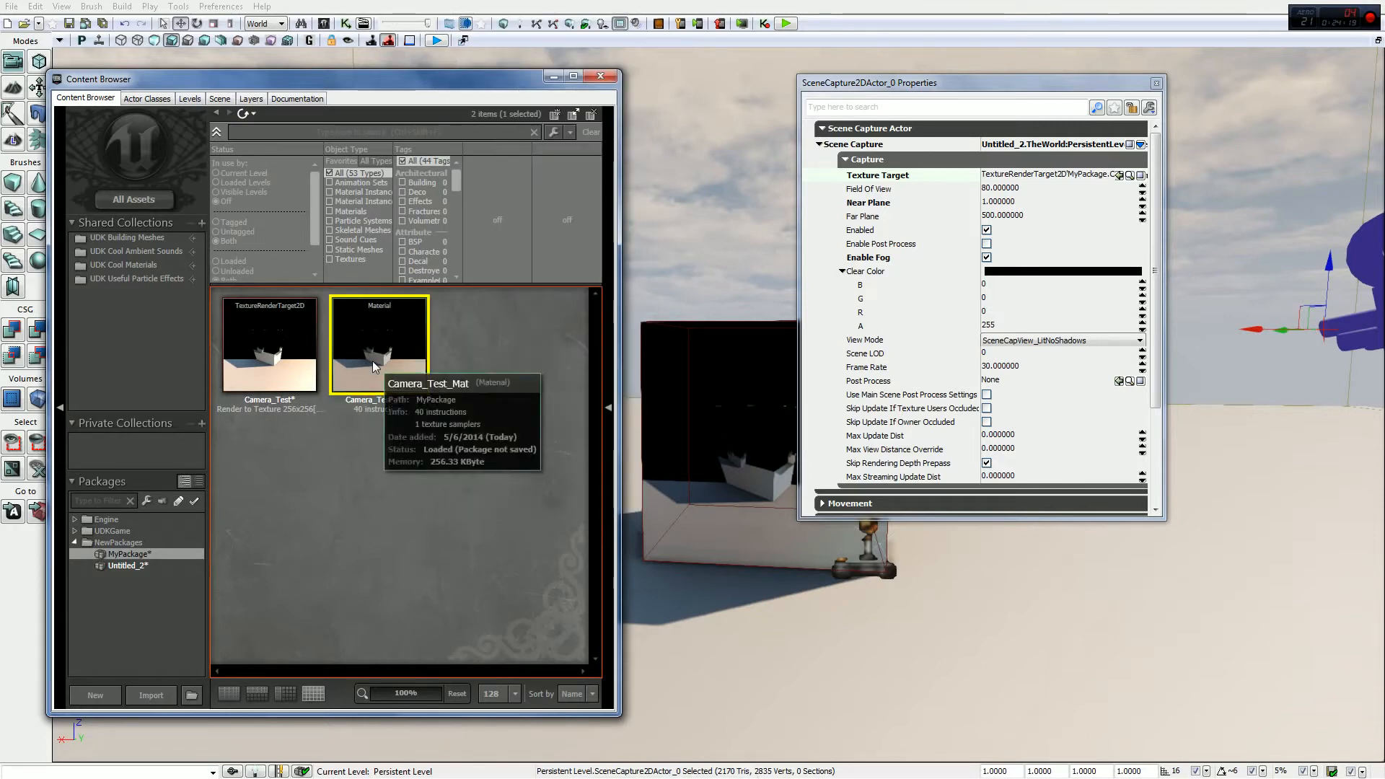
pyautogui.rightClick(373, 360)
pyautogui.click(448, 387)
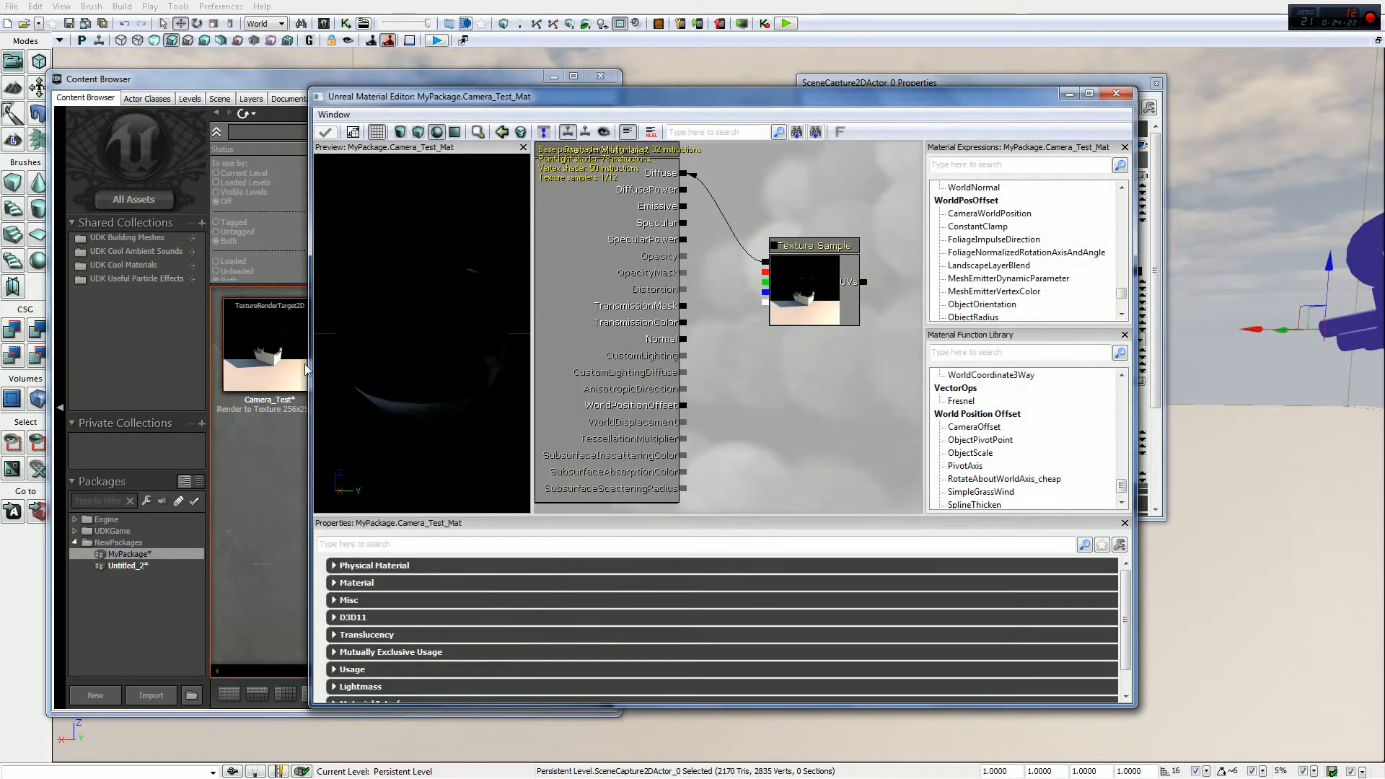
# Step: Replace the material's texture sample with a new one from the Camera_Test render target and connect it to Diffuse
pyautogui.moveTo(254, 327); pyautogui.dragTo(824, 375)
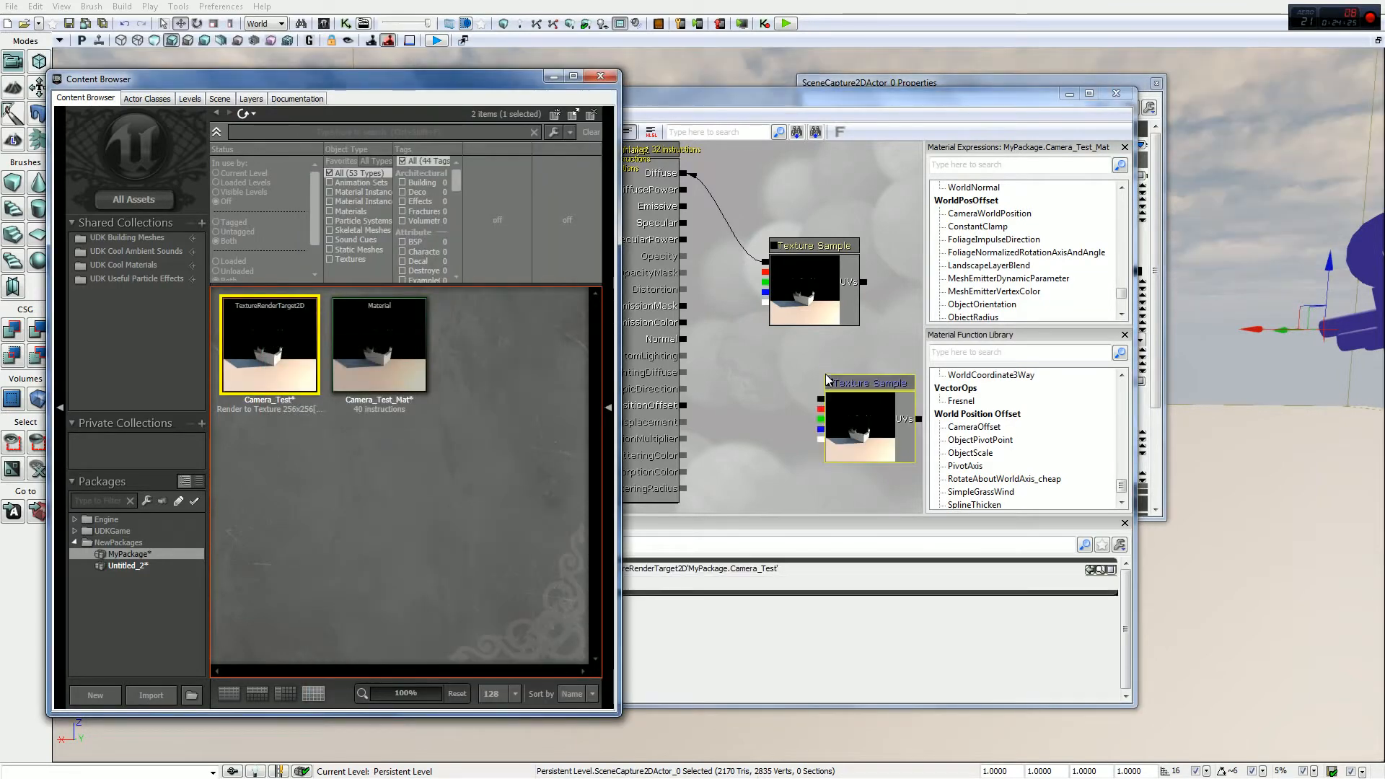
pyautogui.click(805, 278)
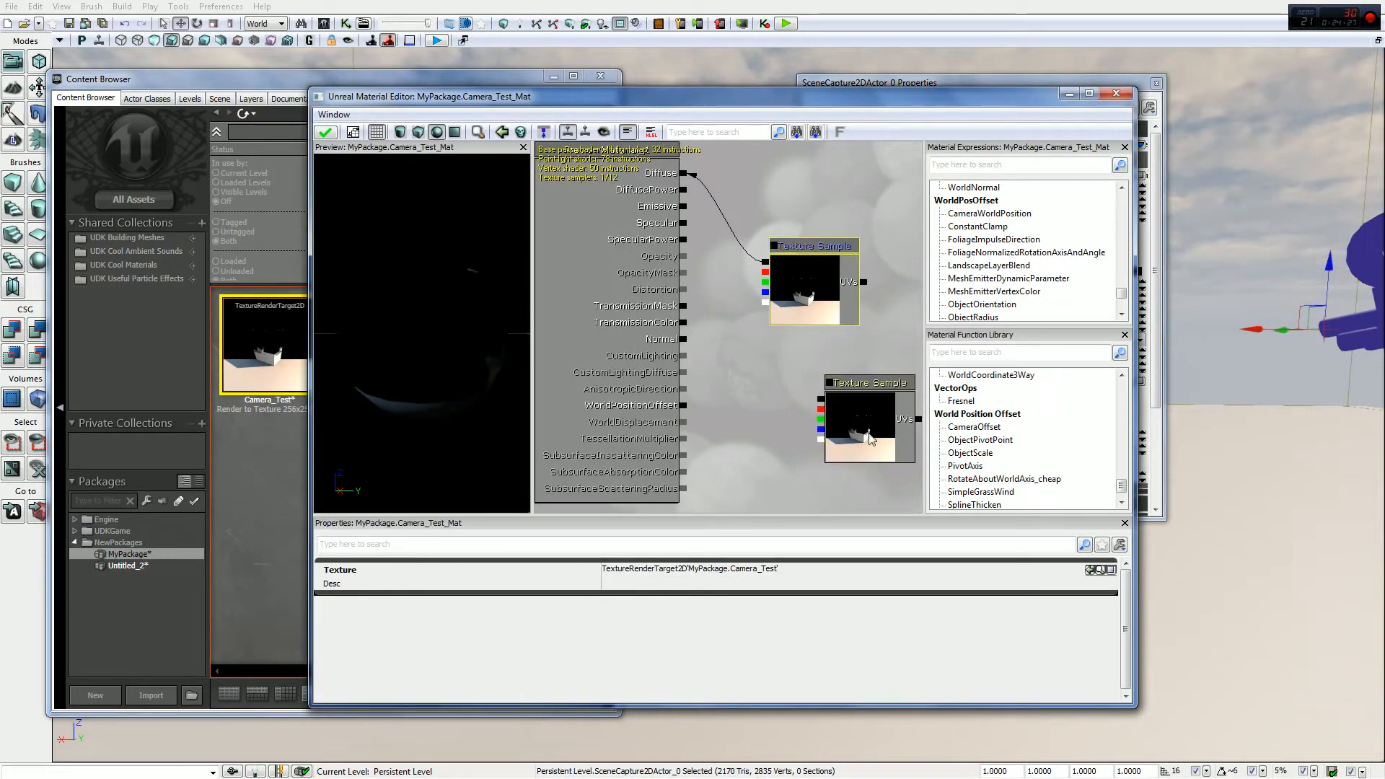
pyautogui.press('Delete')
pyautogui.click(866, 409)
pyautogui.moveTo(866, 408); pyautogui.dragTo(743, 215)
pyautogui.moveTo(684, 176); pyautogui.dragTo(749, 249)
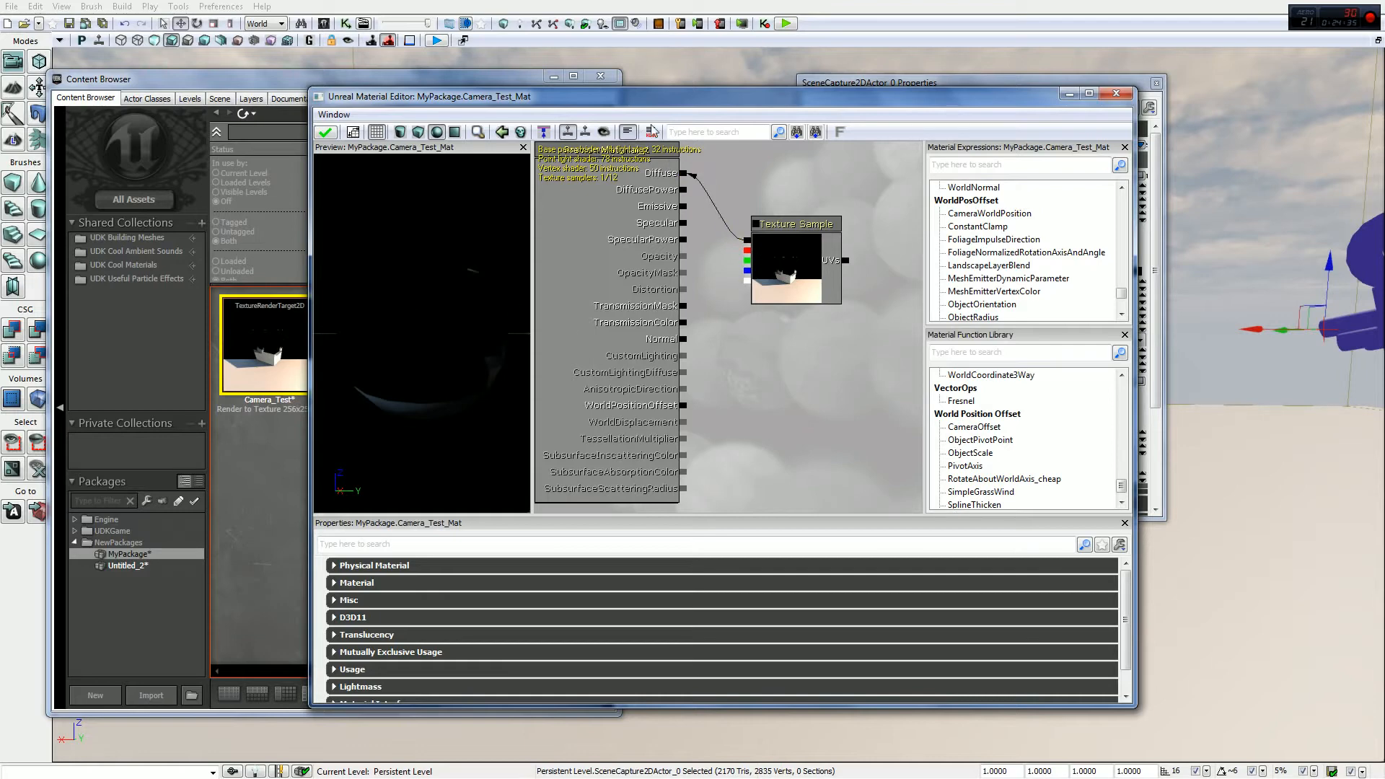
# Step: Close Camera_Test_Mat with its changes applied, and close the capture actor's properties and the Content Browser
pyautogui.click(1116, 93)
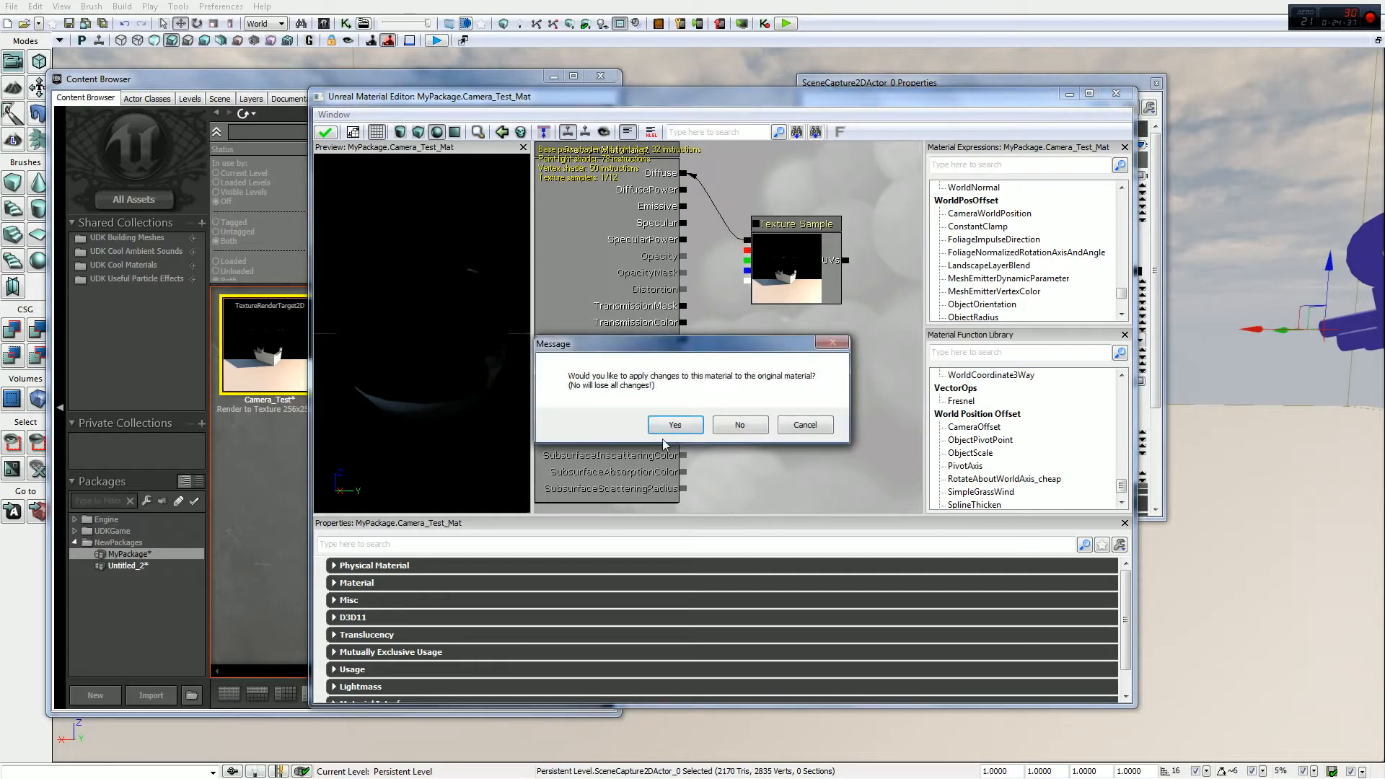
pyautogui.click(690, 426)
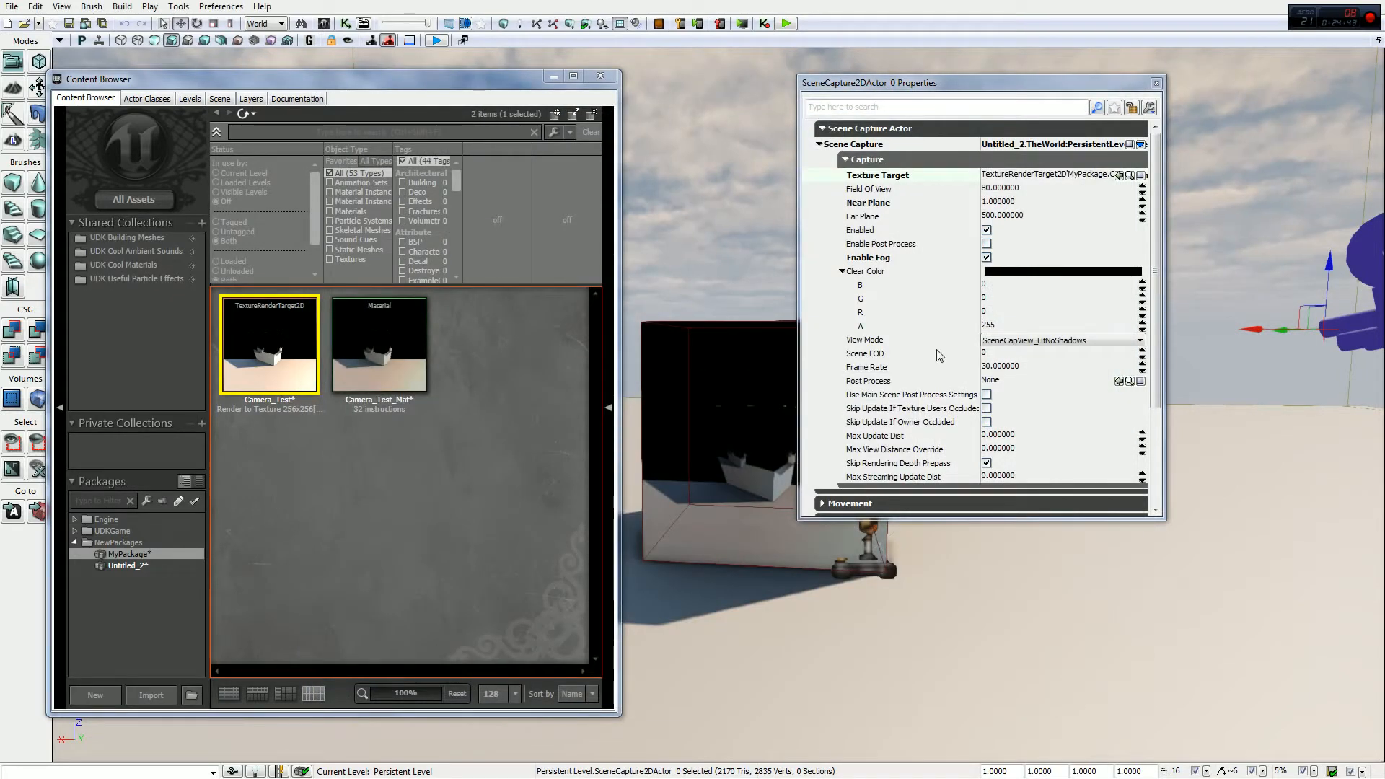
pyautogui.click(1157, 83)
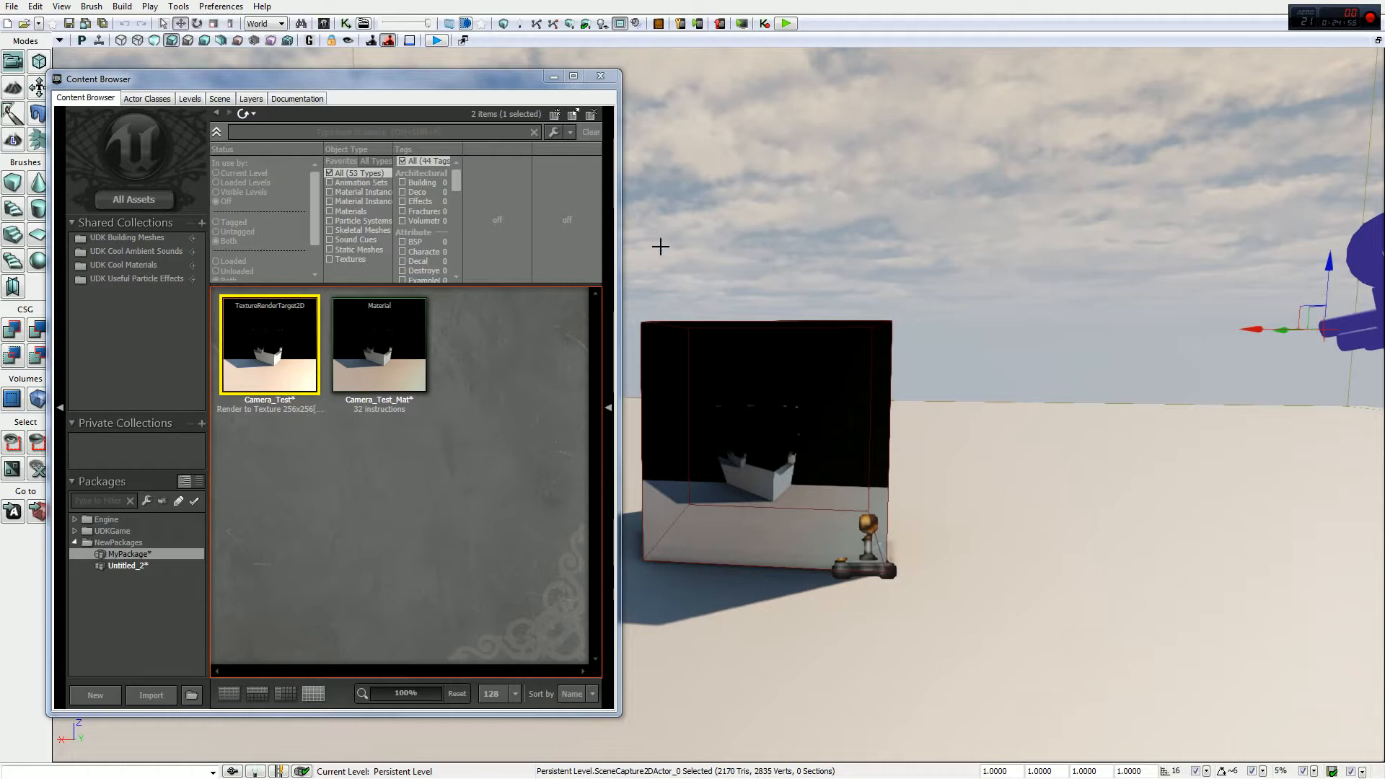
pyautogui.click(600, 76)
pyautogui.moveTo(583, 270); pyautogui.dragTo(587, 270, button='right')
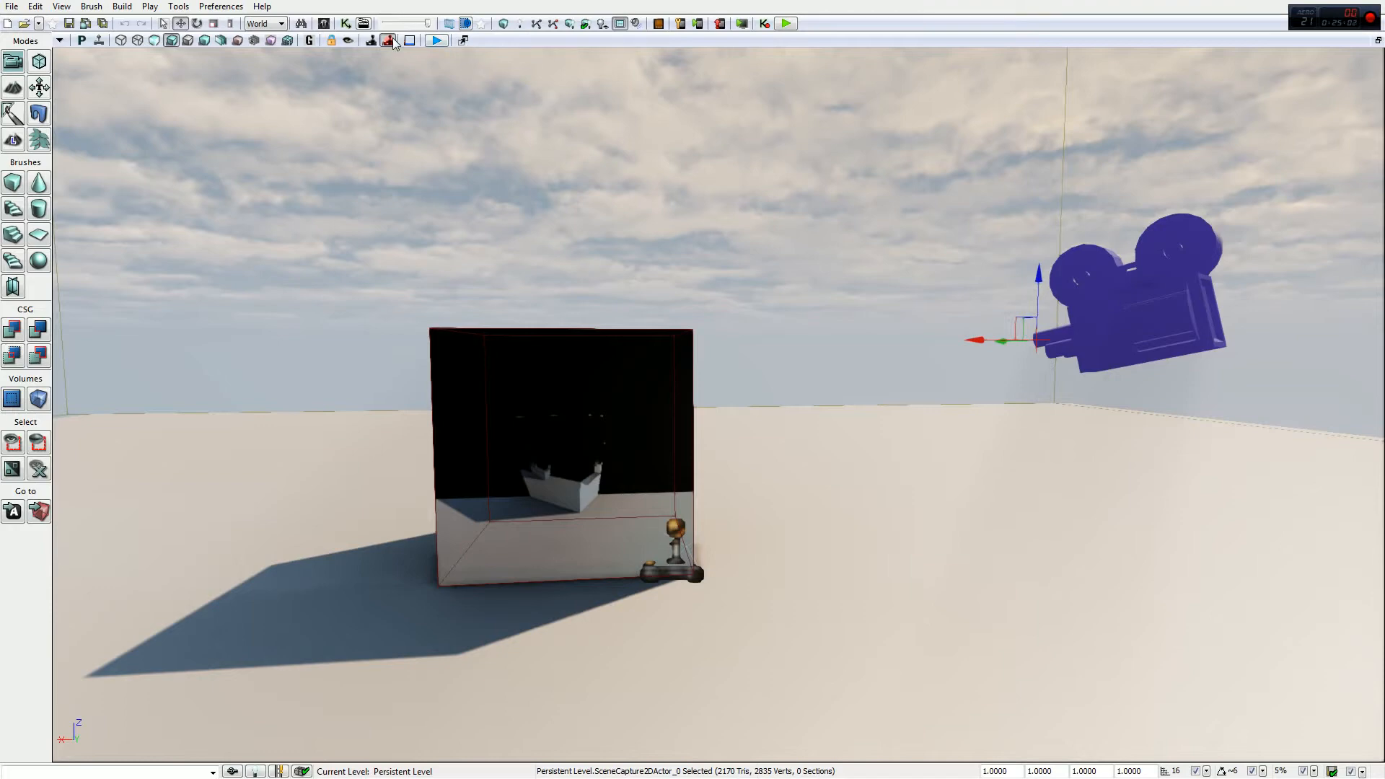
# Step: Create a new Matinee in the level's Kismet sequence and open it for editing in UnrealMatinee
pyautogui.click(363, 26)
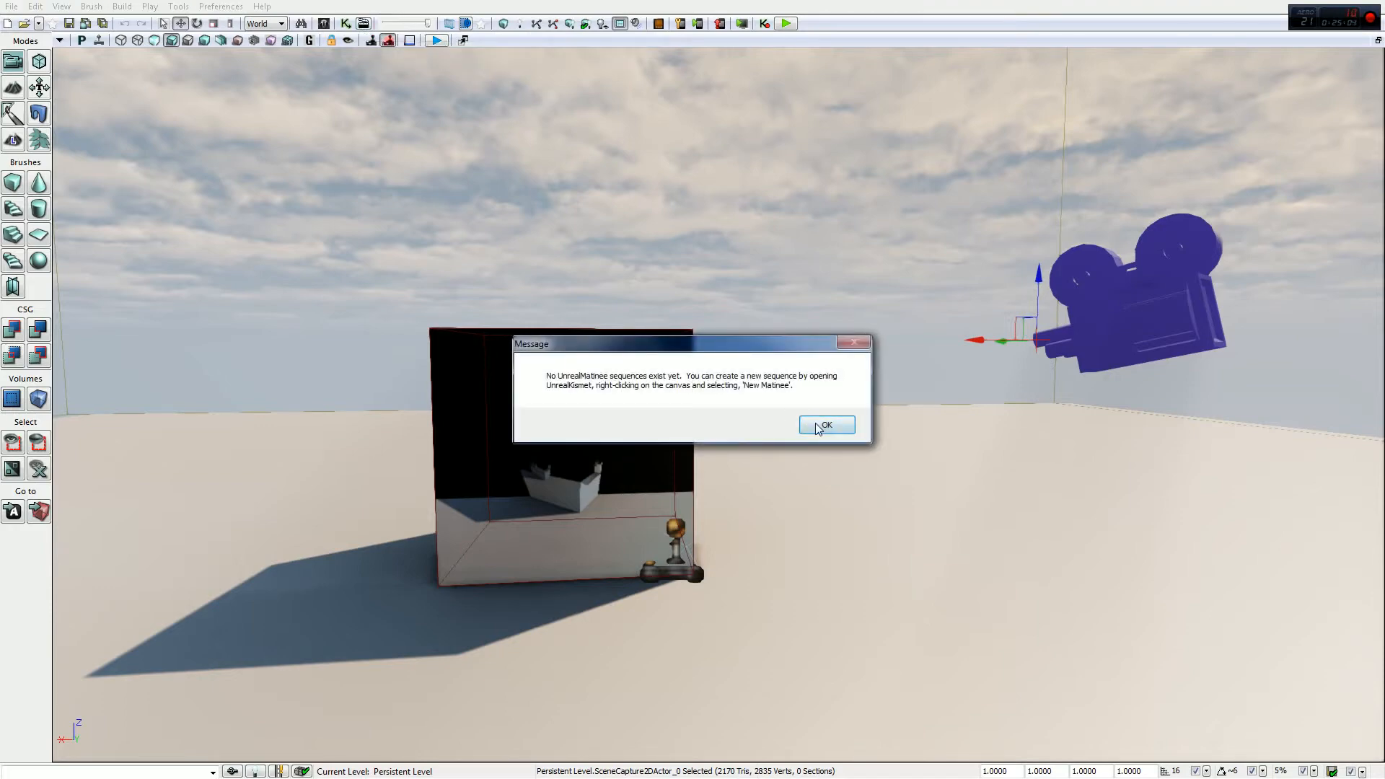
pyautogui.click(822, 424)
pyautogui.click(346, 24)
pyautogui.rightClick(395, 191)
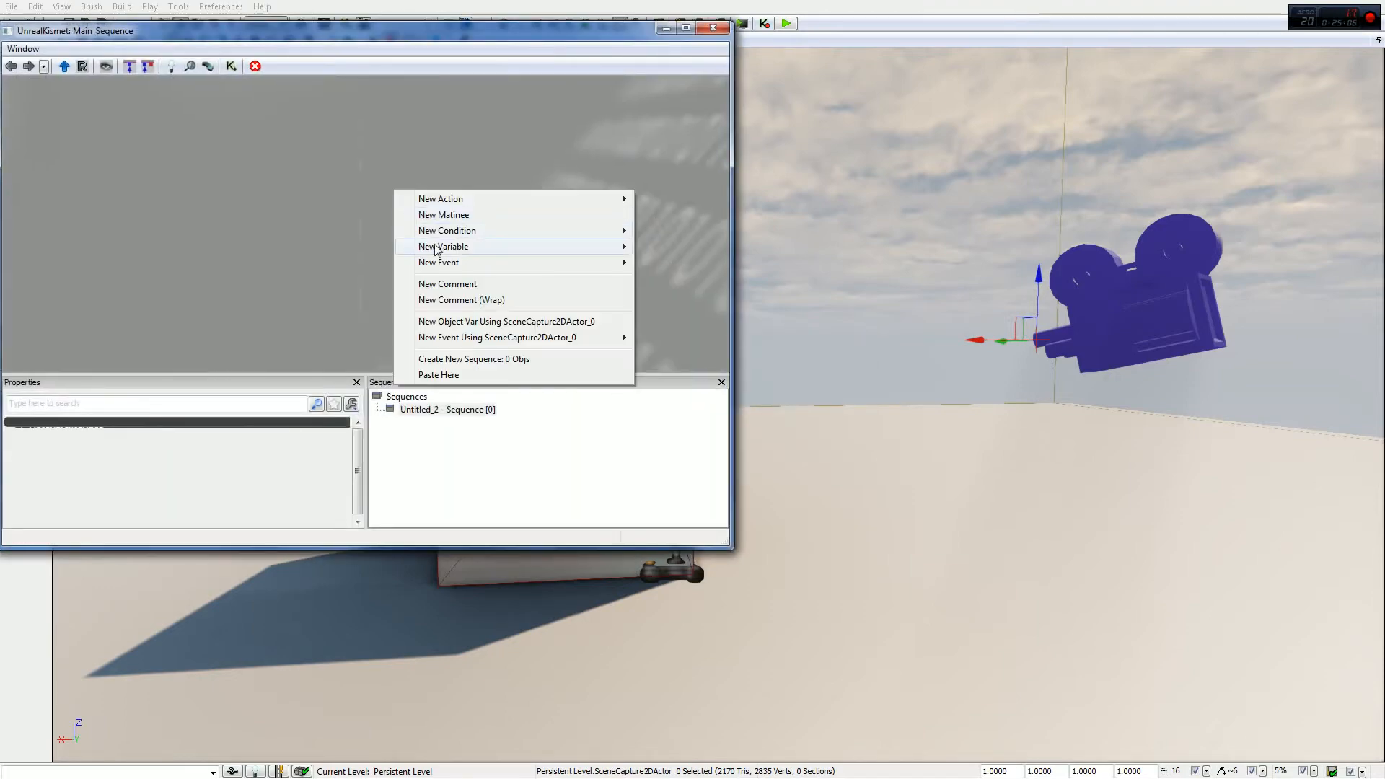
pyautogui.moveTo(460, 246)
pyautogui.click(462, 214)
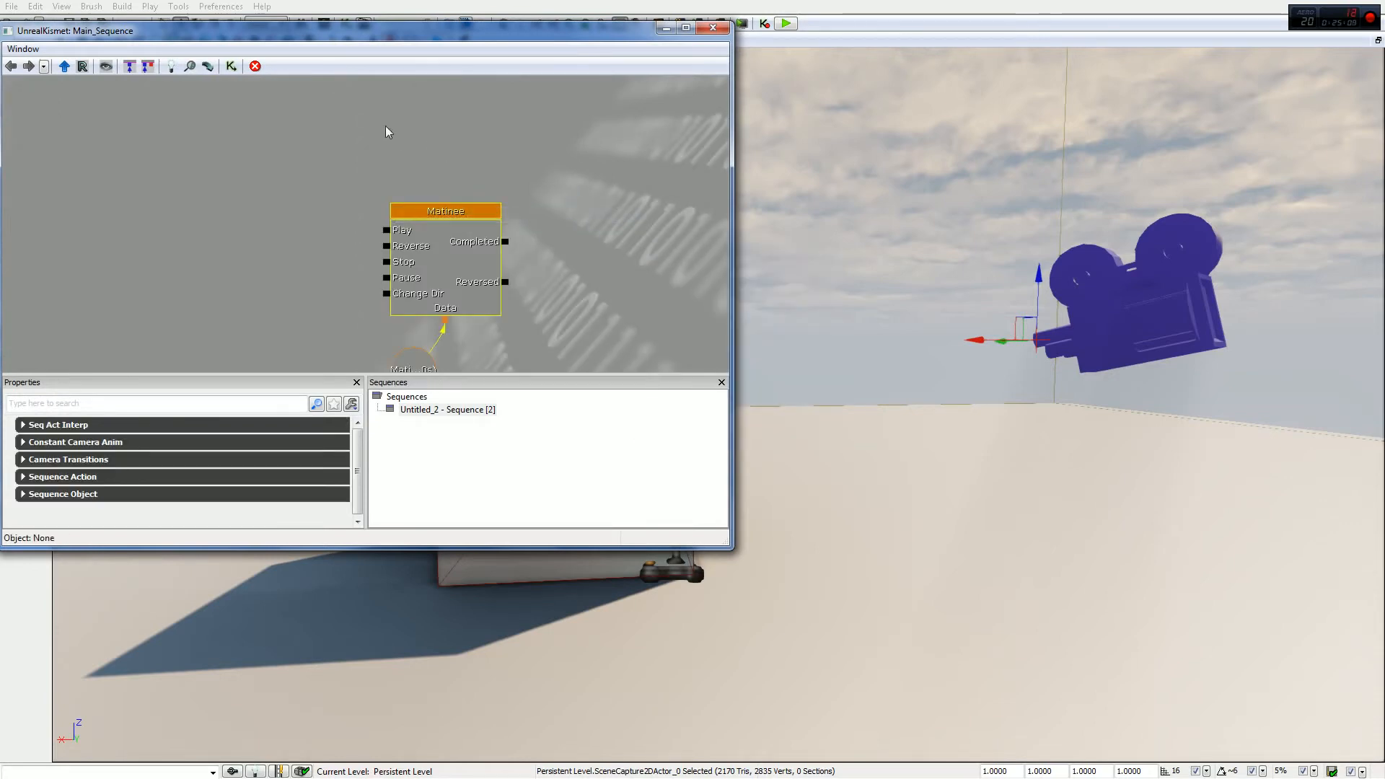
pyautogui.click(713, 27)
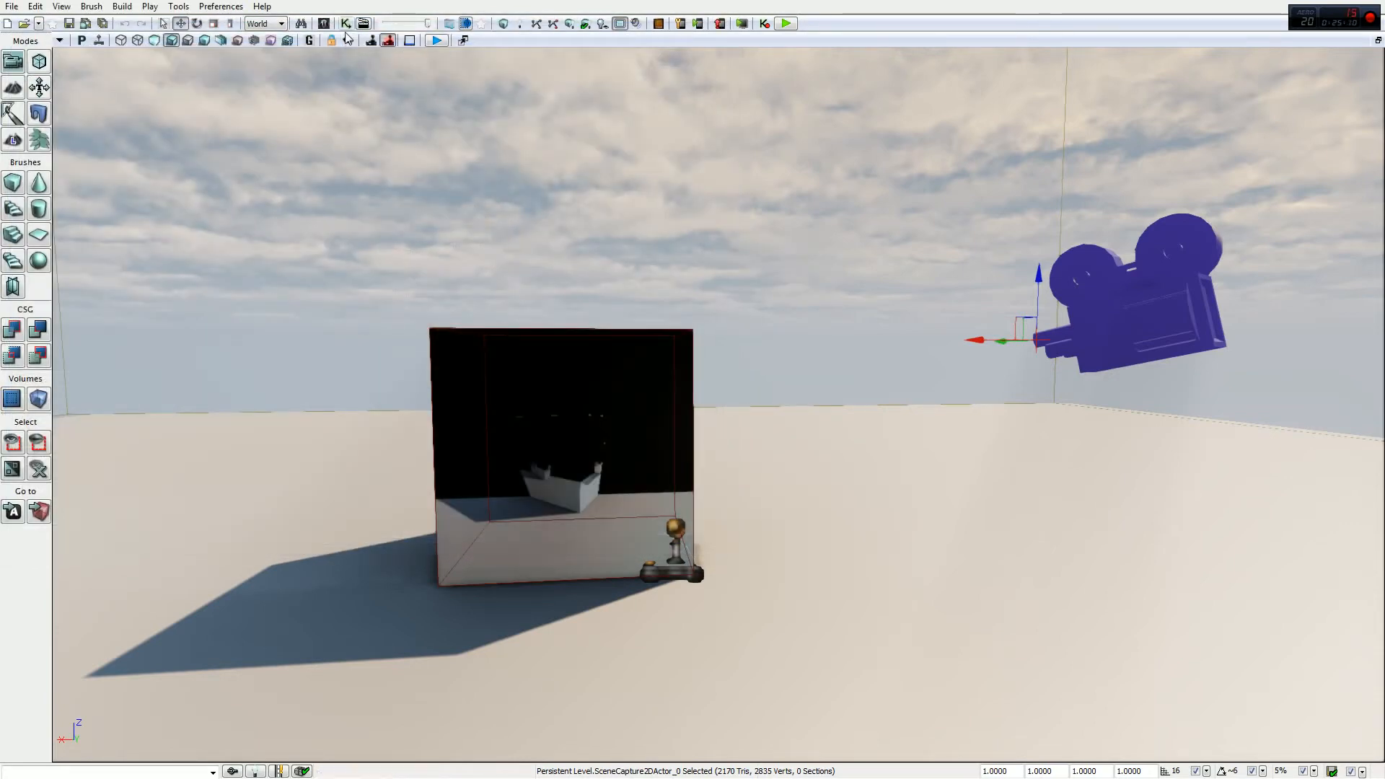
pyautogui.click(365, 24)
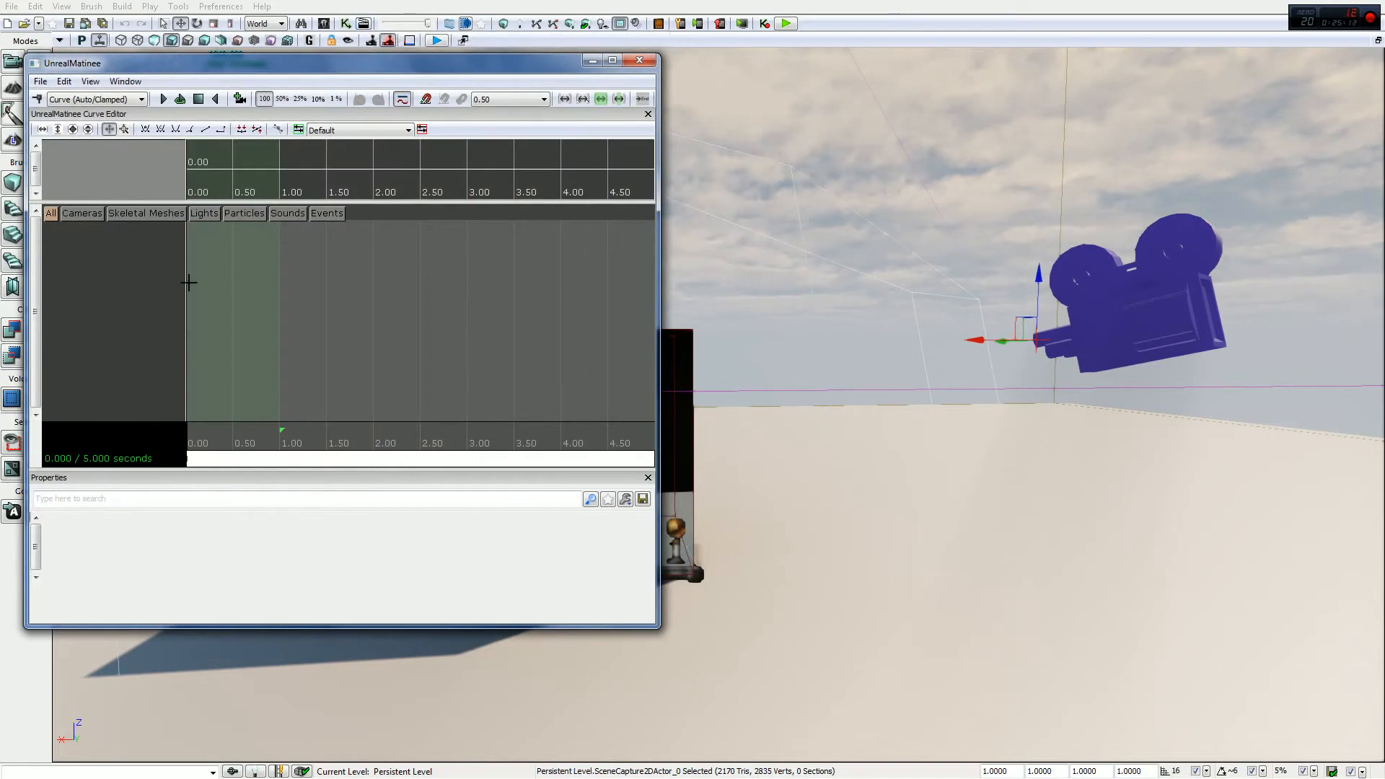
# Step: Select the CameraActor above the cube and raise it higher along the vertical axis
pyautogui.moveTo(862, 311); pyautogui.dragTo(947, 267, button='right')
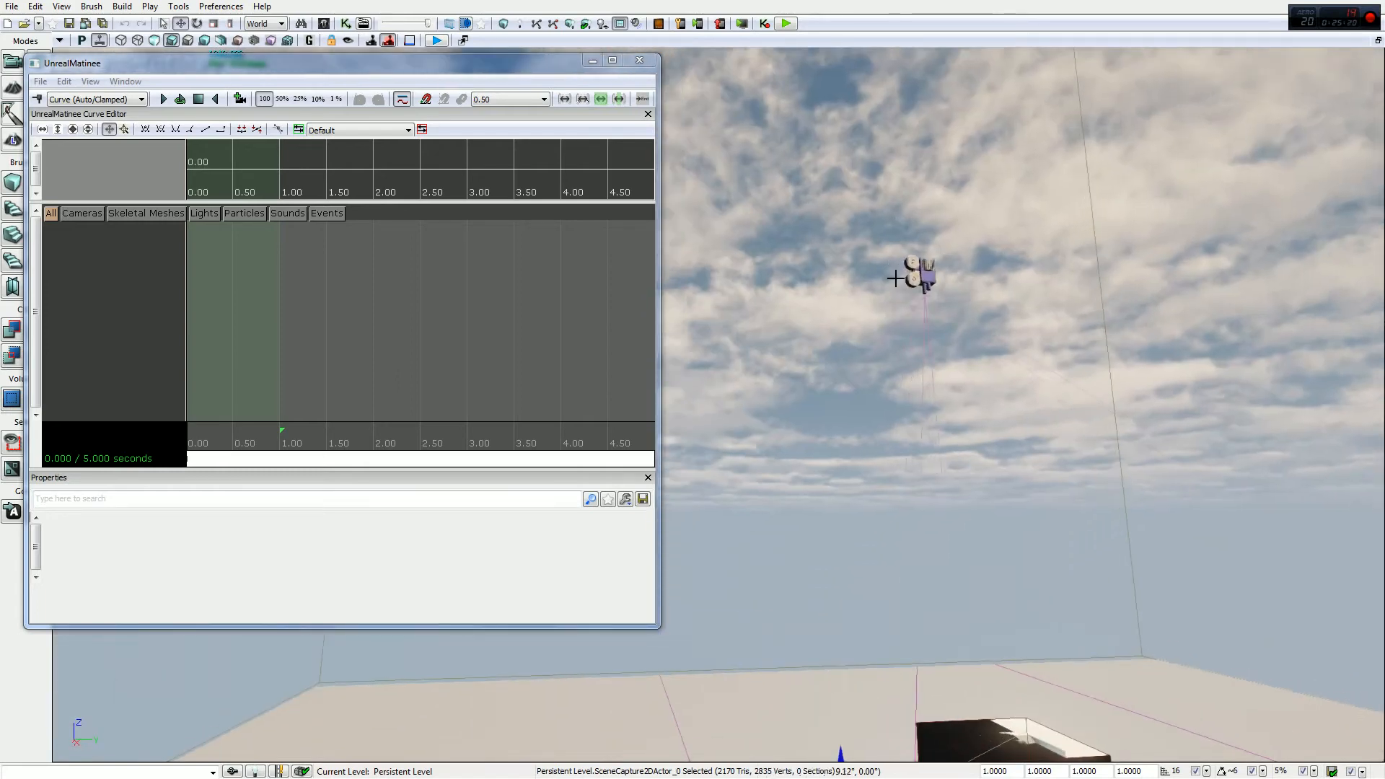
pyautogui.click(826, 263)
pyautogui.moveTo(825, 263); pyautogui.dragTo(871, 287, button='right')
pyautogui.click(913, 218)
pyautogui.moveTo(820, 210); pyautogui.dragTo(898, 245, button='right')
pyautogui.moveTo(930, 129); pyautogui.dragTo(954, 171, button='right')
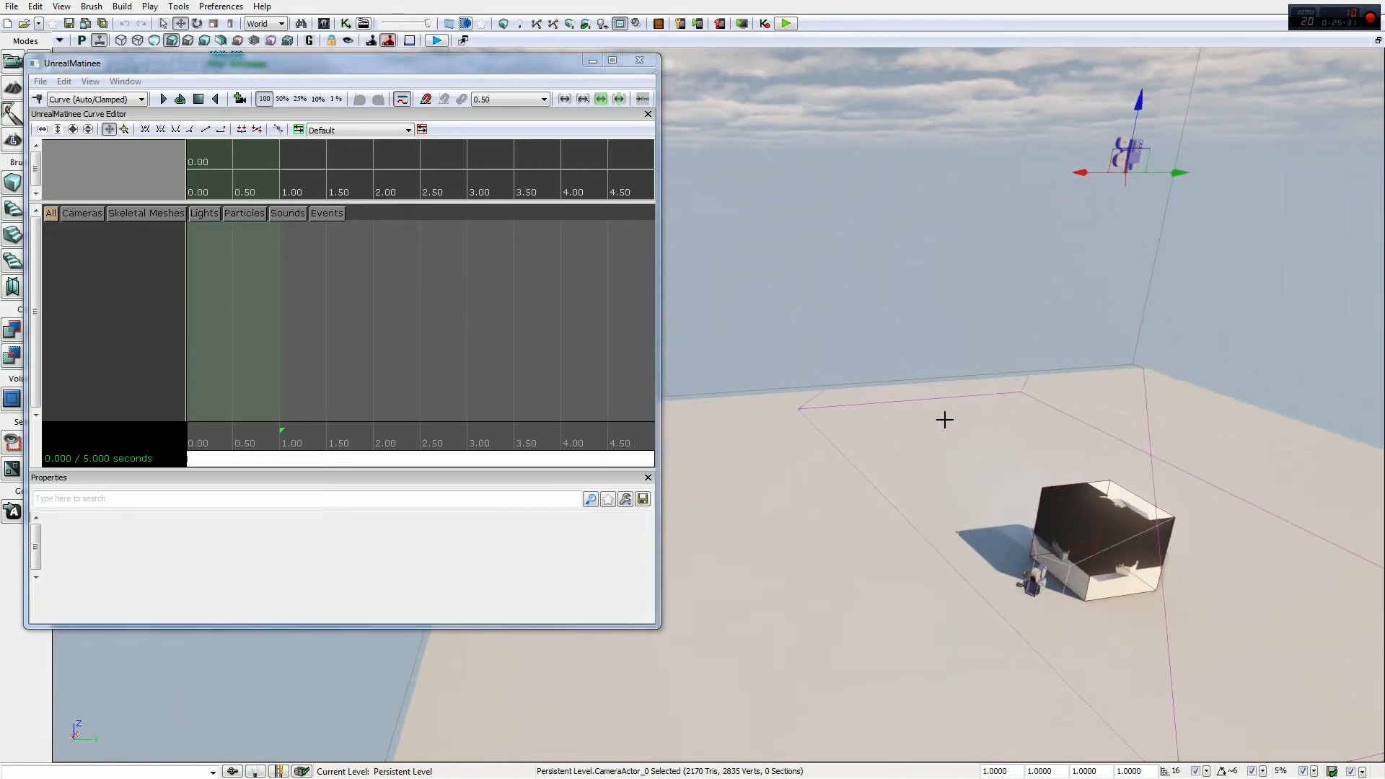
pyautogui.moveTo(943, 418); pyautogui.dragTo(909, 360, button='right')
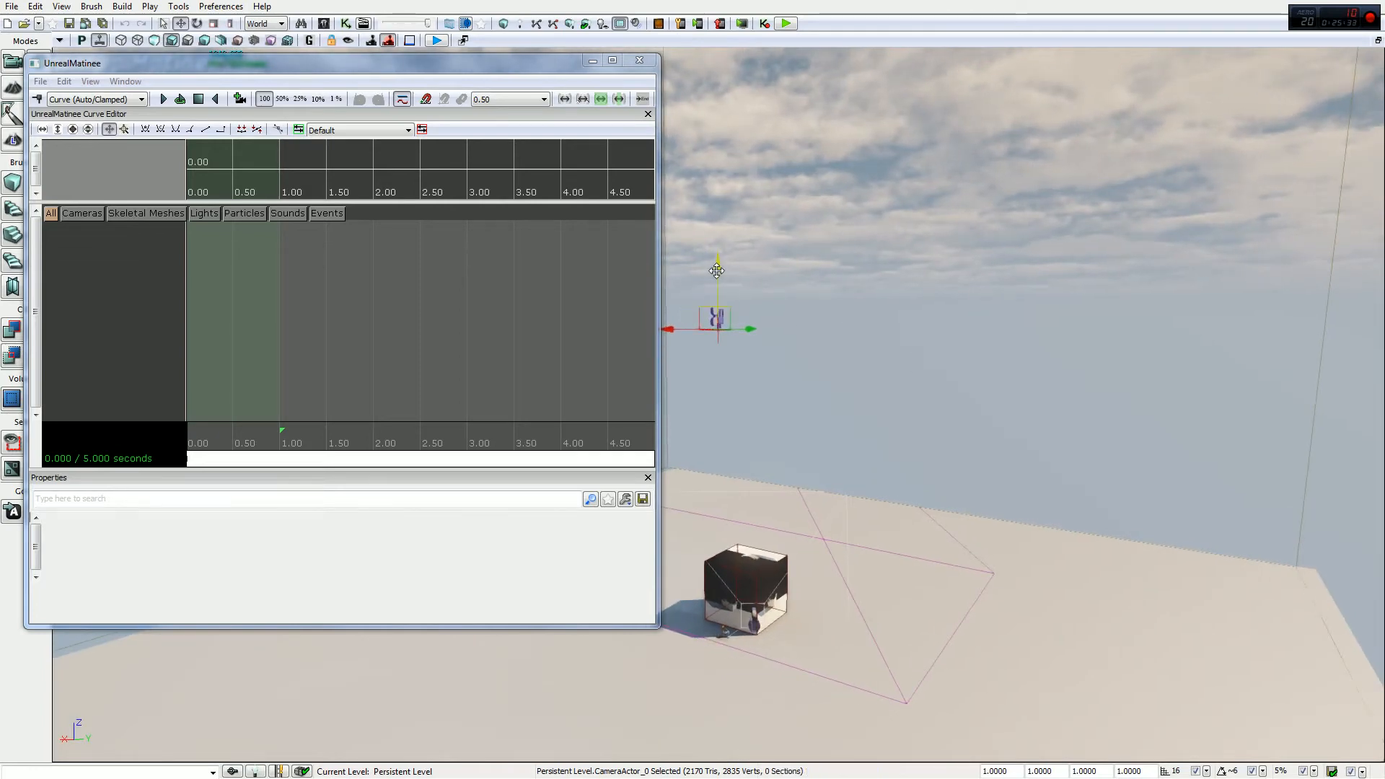
pyautogui.moveTo(717, 271); pyautogui.dragTo(717, 141)
# Step: Examine the raised CameraActor's position and view frustum relative to the cube from several angles
pyautogui.moveTo(978, 253); pyautogui.dragTo(985, 252, button='right')
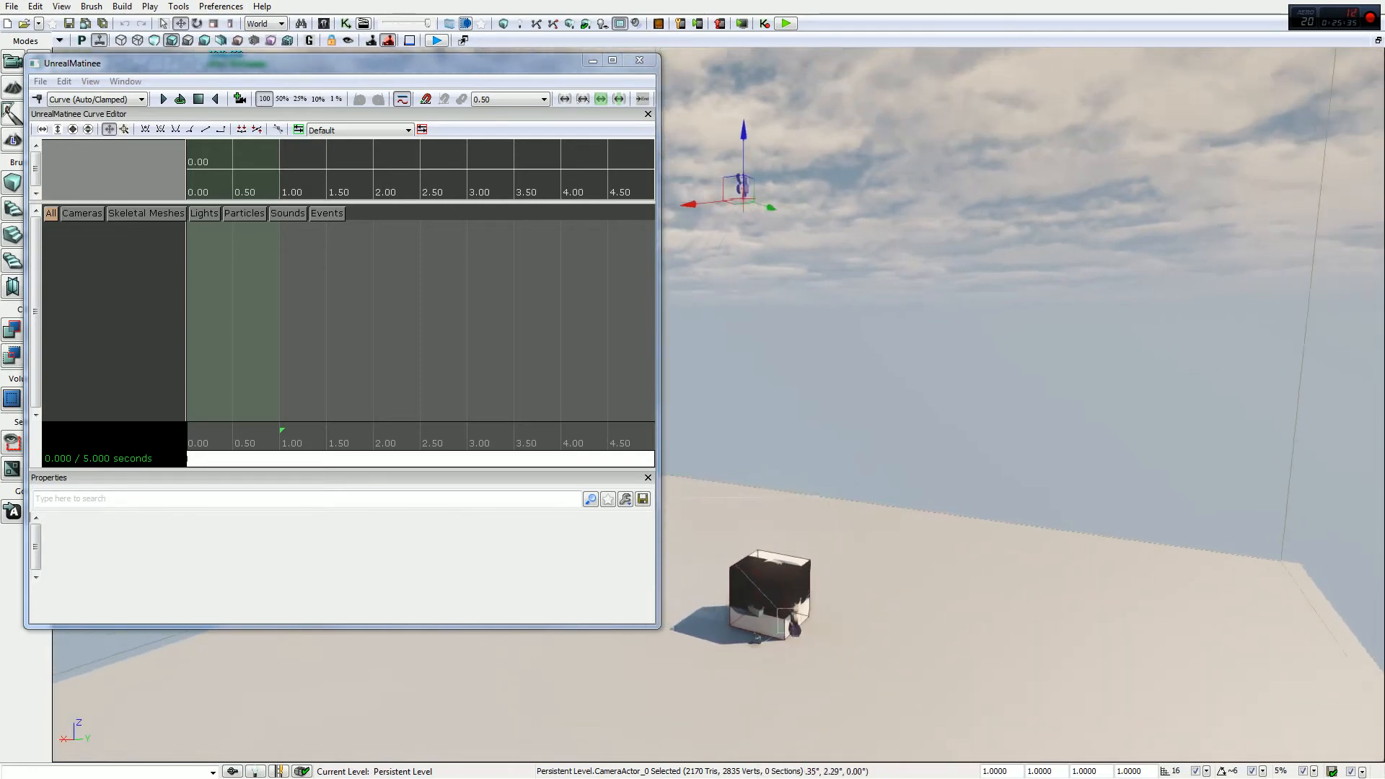
pyautogui.moveTo(888, 498); pyautogui.dragTo(956, 362, button='right')
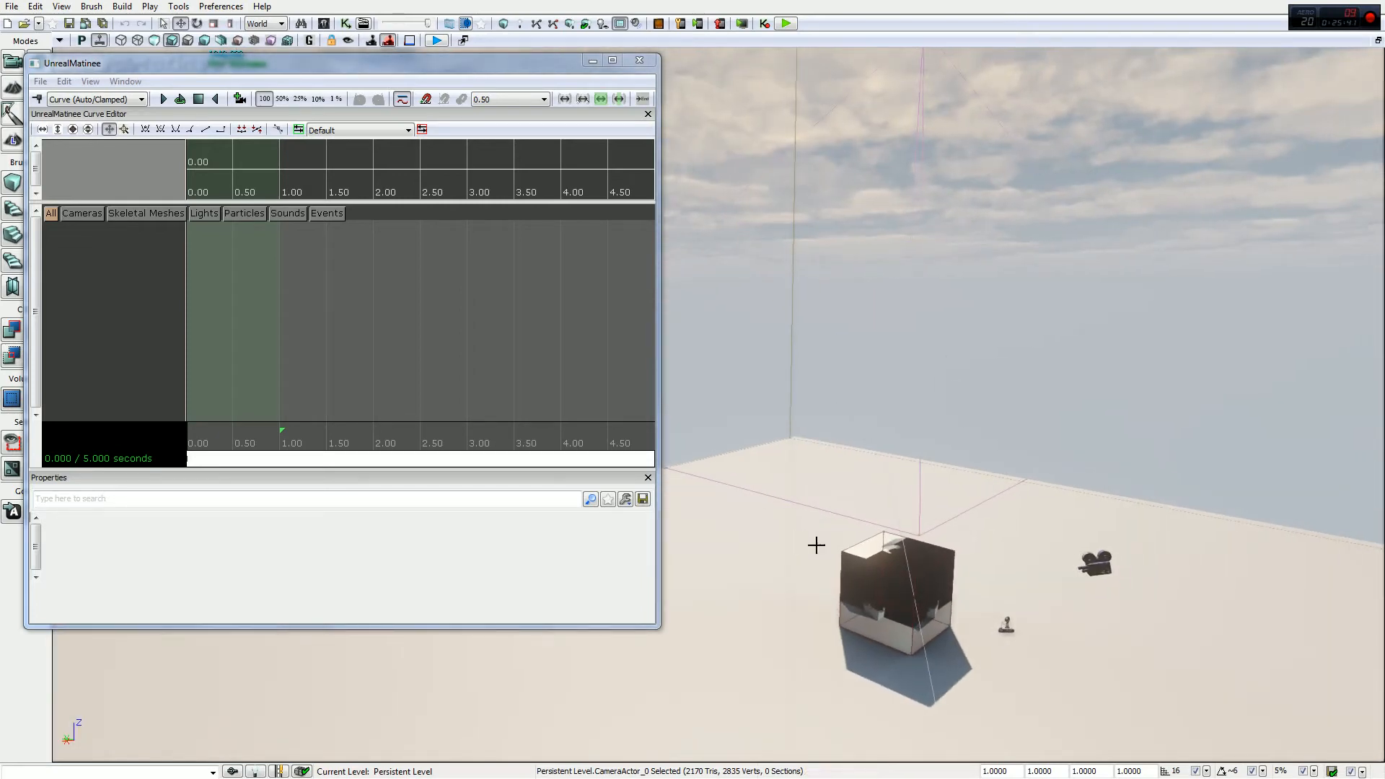
pyautogui.moveTo(816, 546); pyautogui.dragTo(953, 346, button='right')
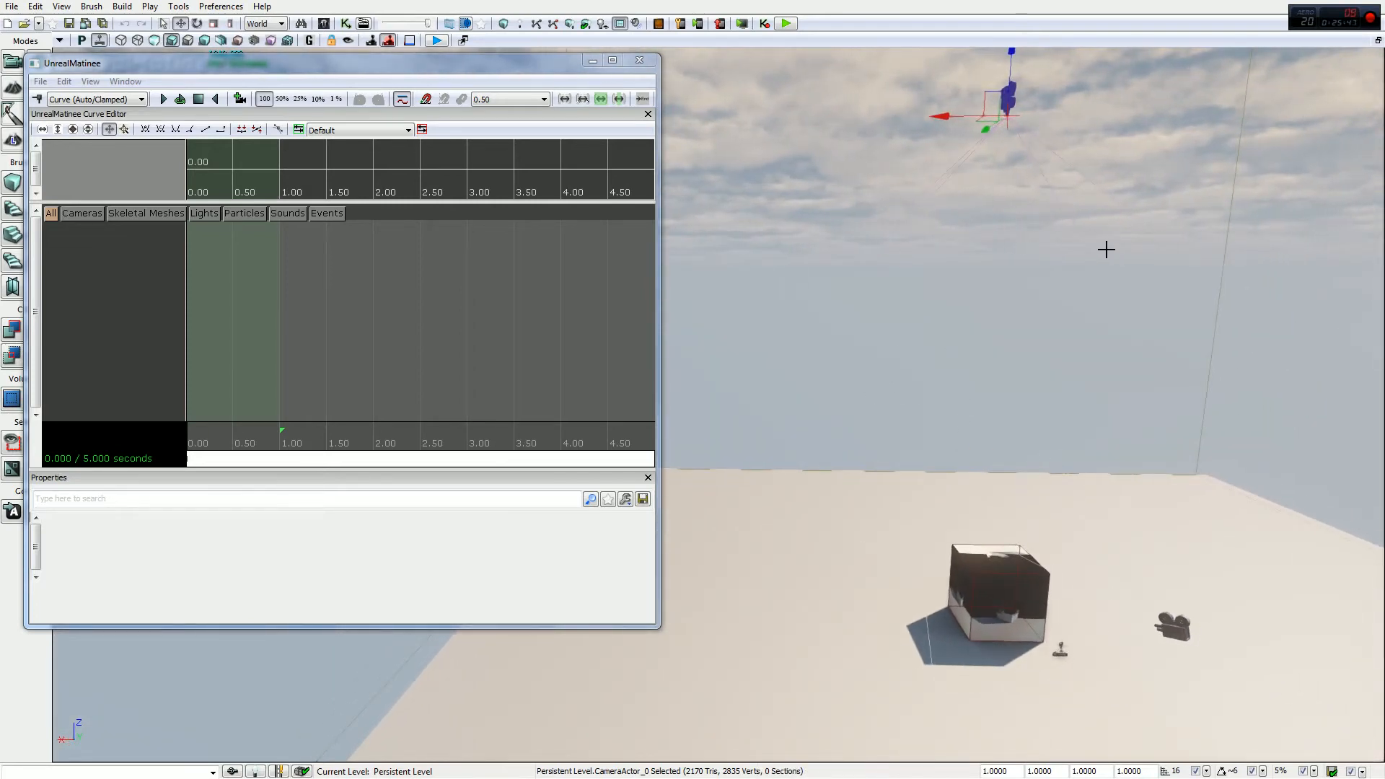
pyautogui.moveTo(990, 347); pyautogui.dragTo(933, 532, button='right')
pyautogui.moveTo(1007, 483); pyautogui.dragTo(965, 474, button='right')
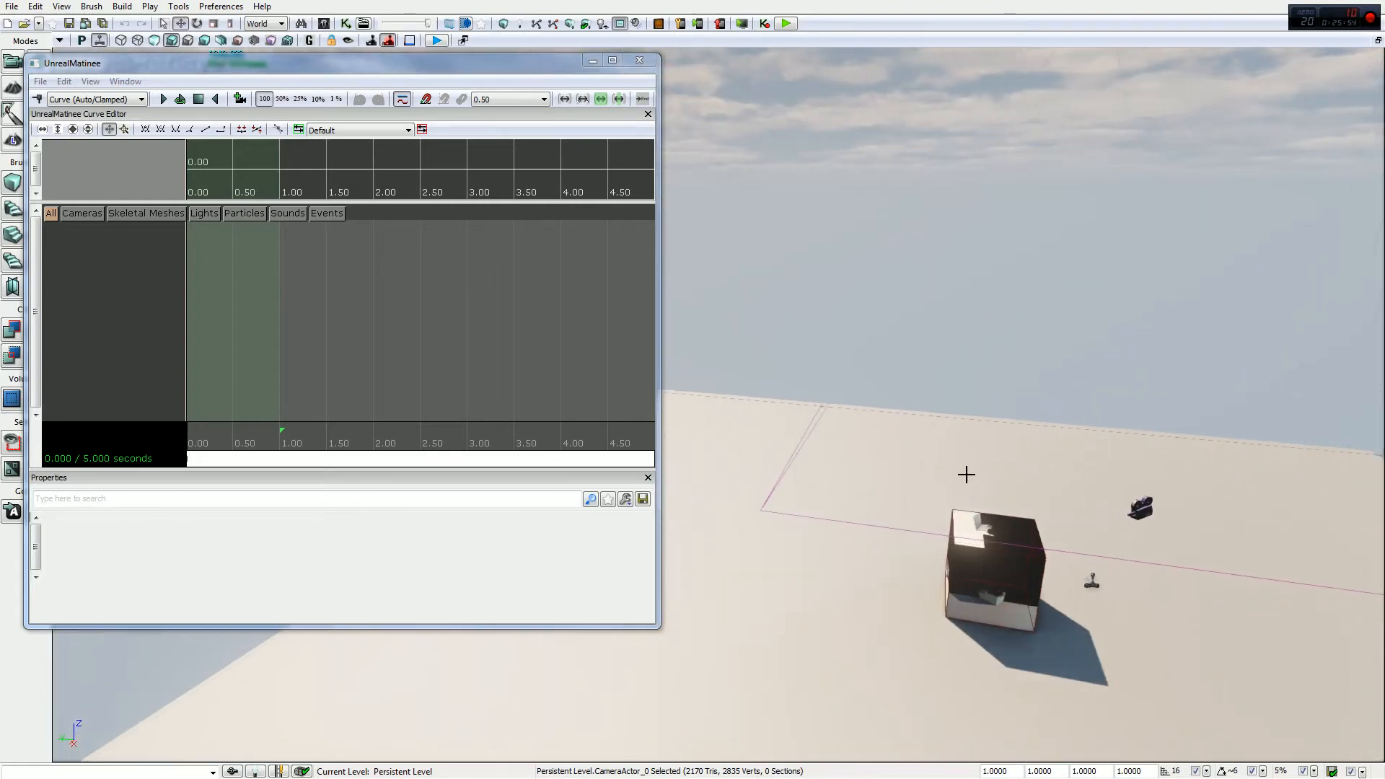
pyautogui.moveTo(989, 416); pyautogui.dragTo(1011, 408, button='right')
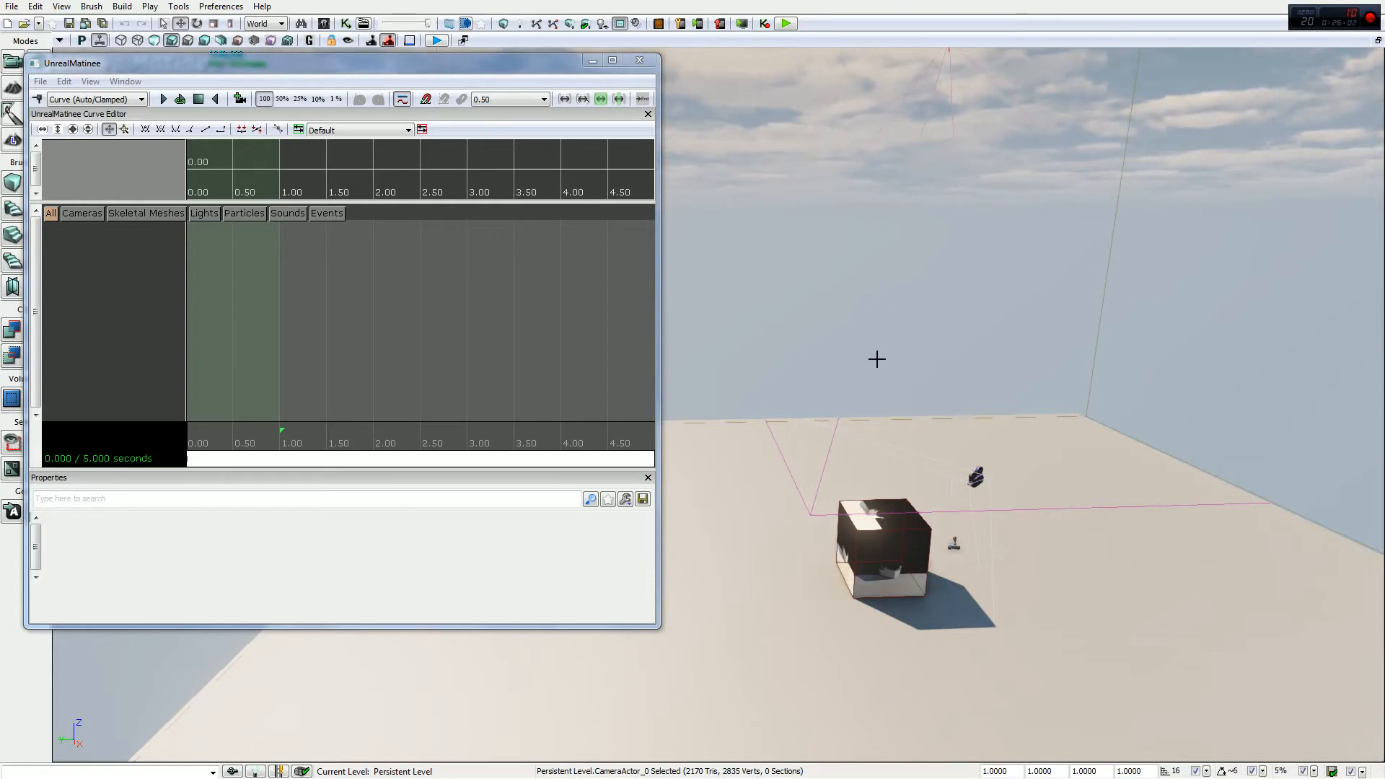
pyautogui.moveTo(878, 359); pyautogui.dragTo(909, 206, button='right')
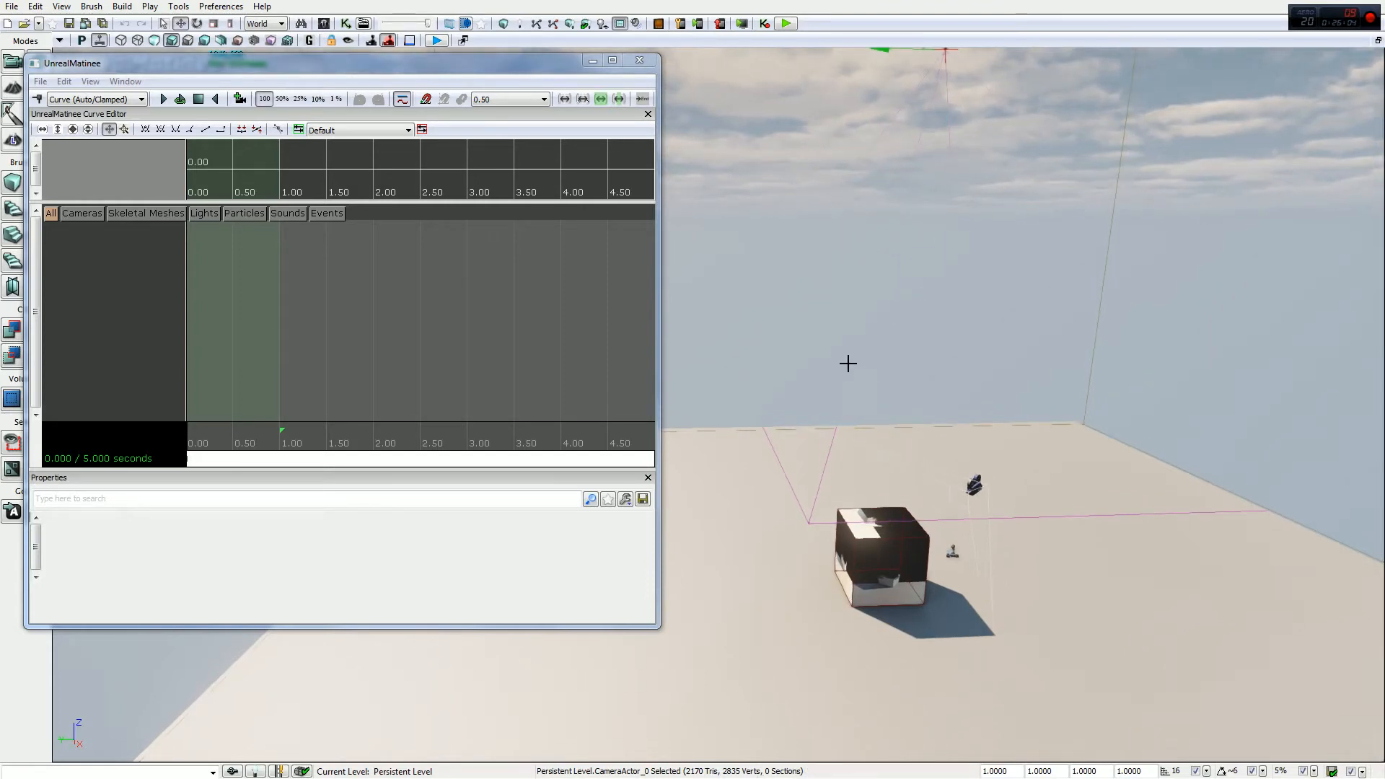
pyautogui.moveTo(906, 182); pyautogui.dragTo(922, 138, button='right')
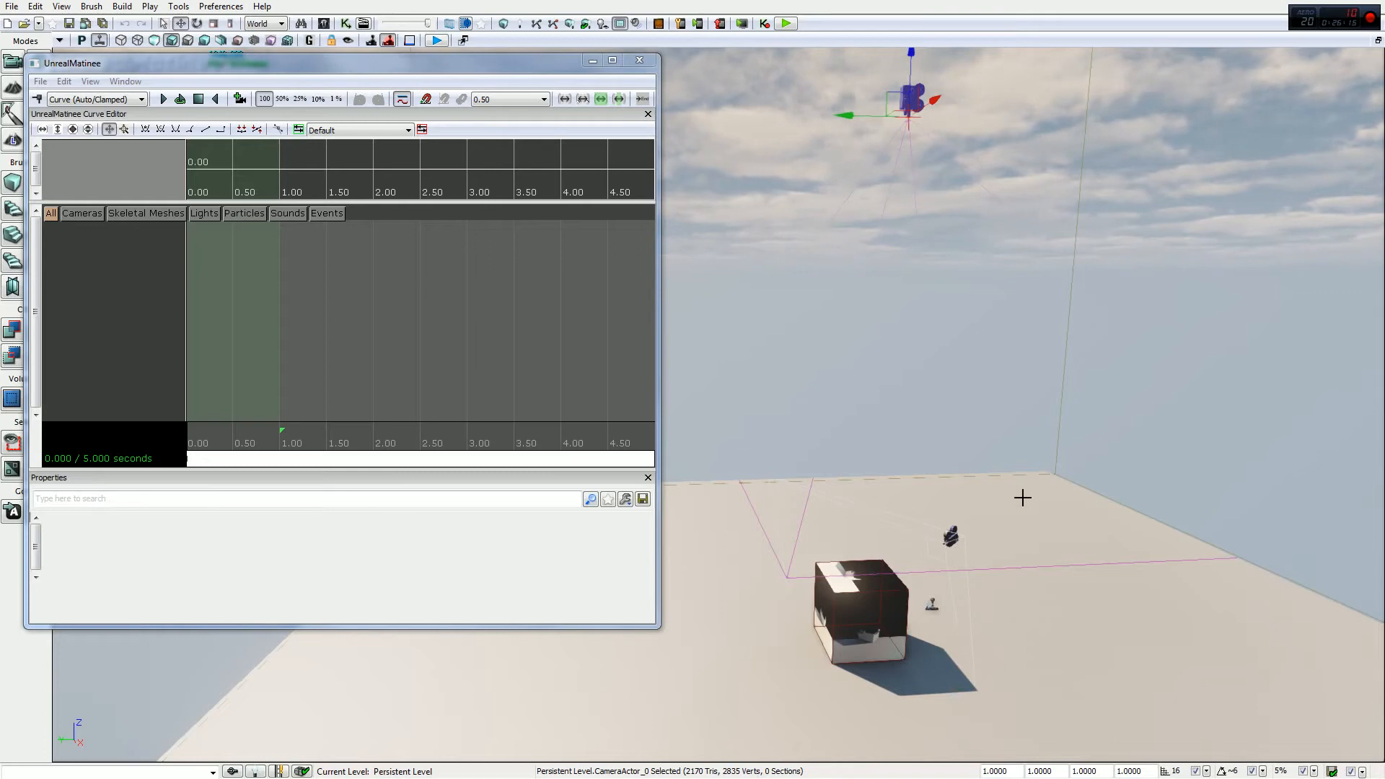
# Step: Add a camera group named NewCameraGroup for the CameraActor and inspect its Movement and FOVAngle tracks
pyautogui.rightClick(92, 260)
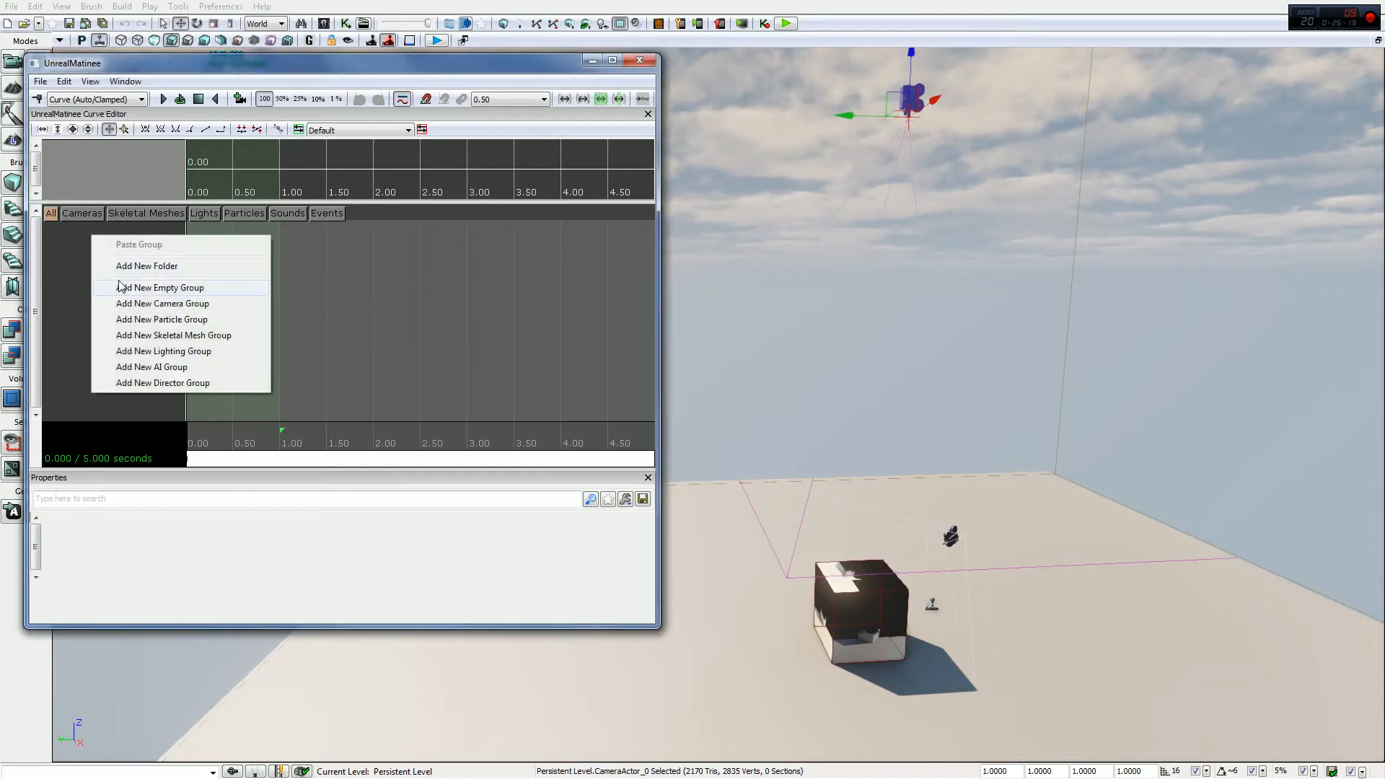
pyautogui.click(137, 304)
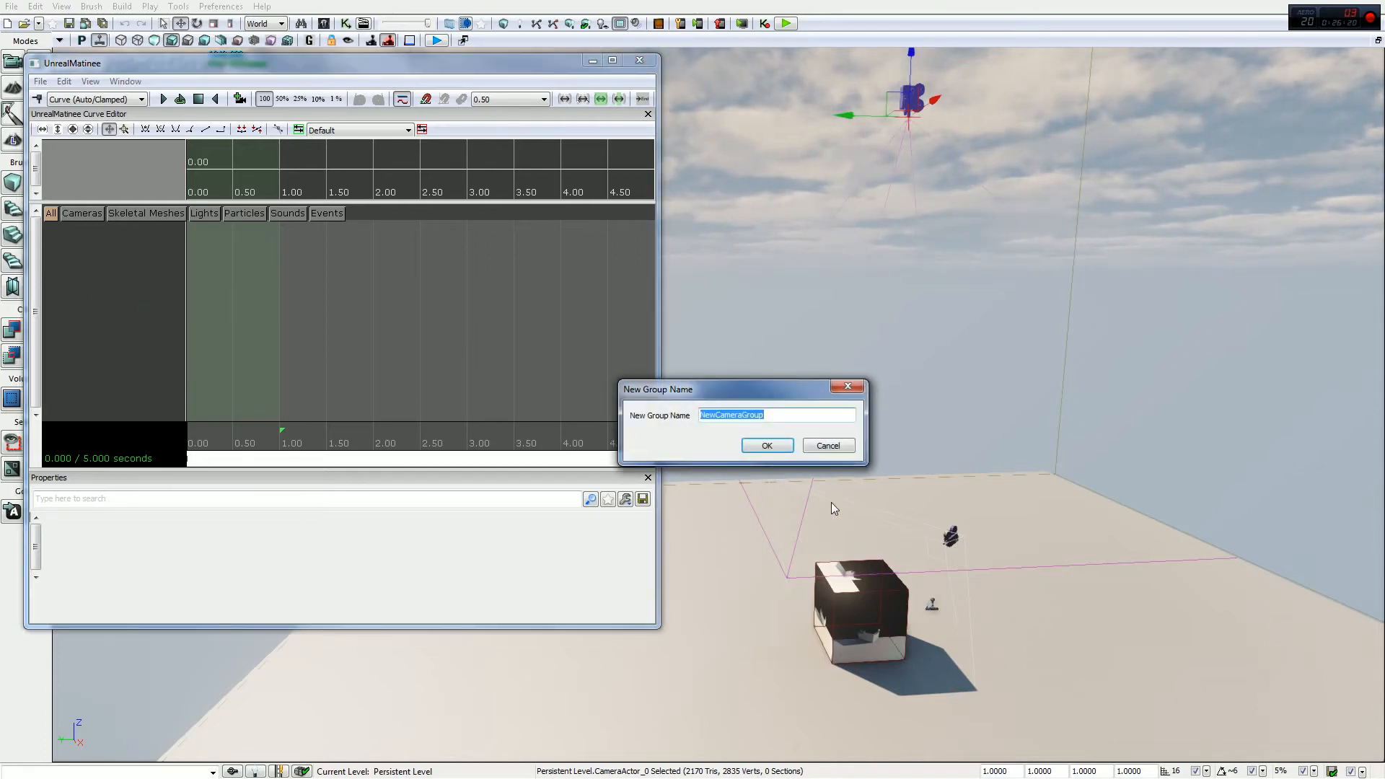
pyautogui.click(767, 446)
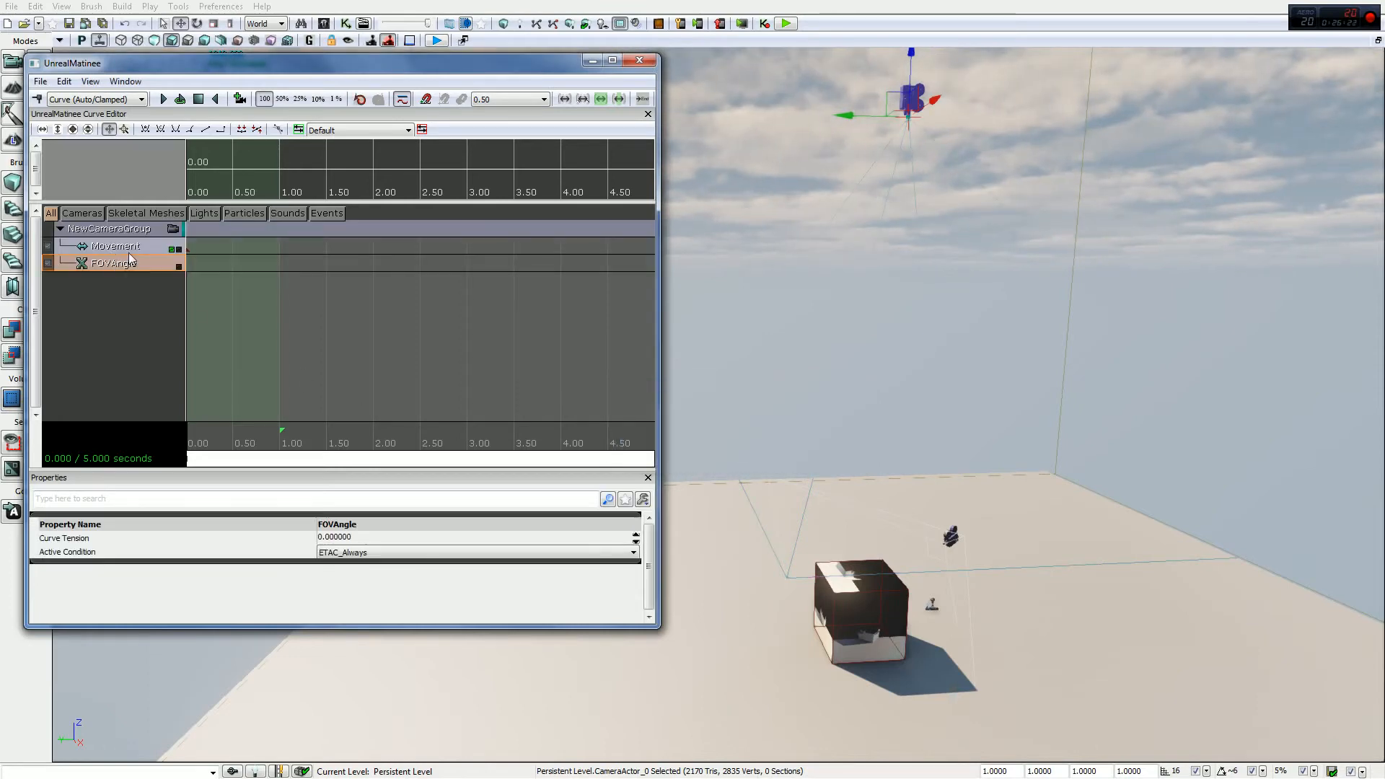
pyautogui.click(137, 246)
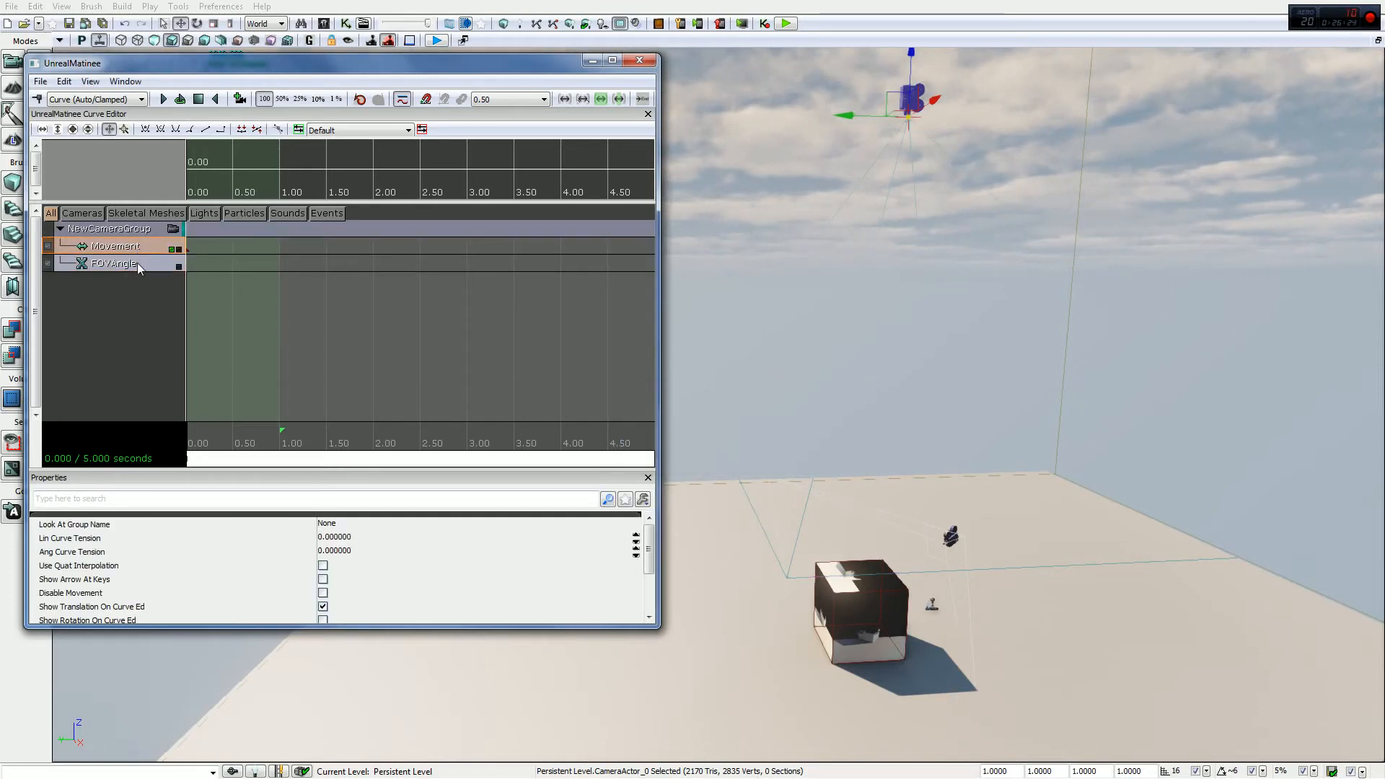
pyautogui.click(137, 263)
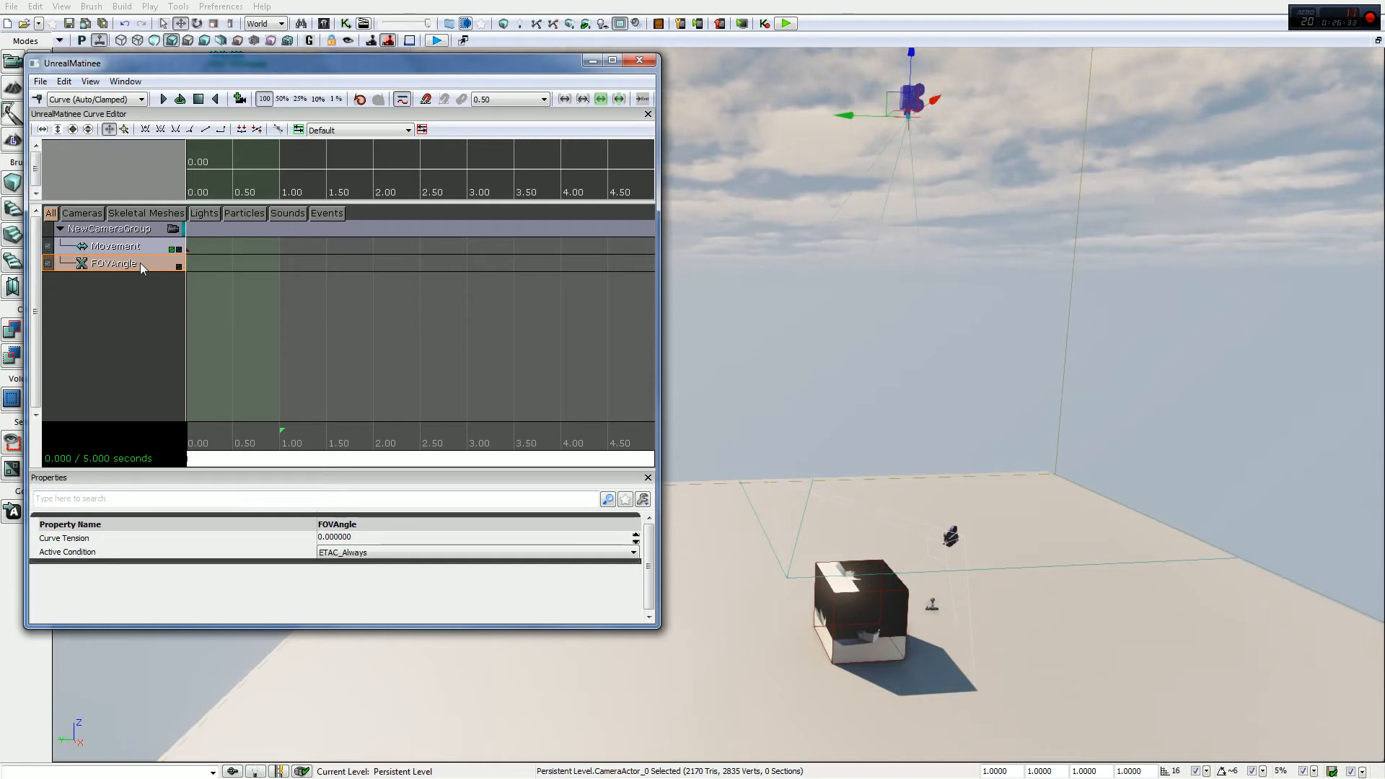
# Step: Add a key to the FOVAngle track at 0.00 seconds
pyautogui.rightClick(139, 261)
pyautogui.click(118, 305)
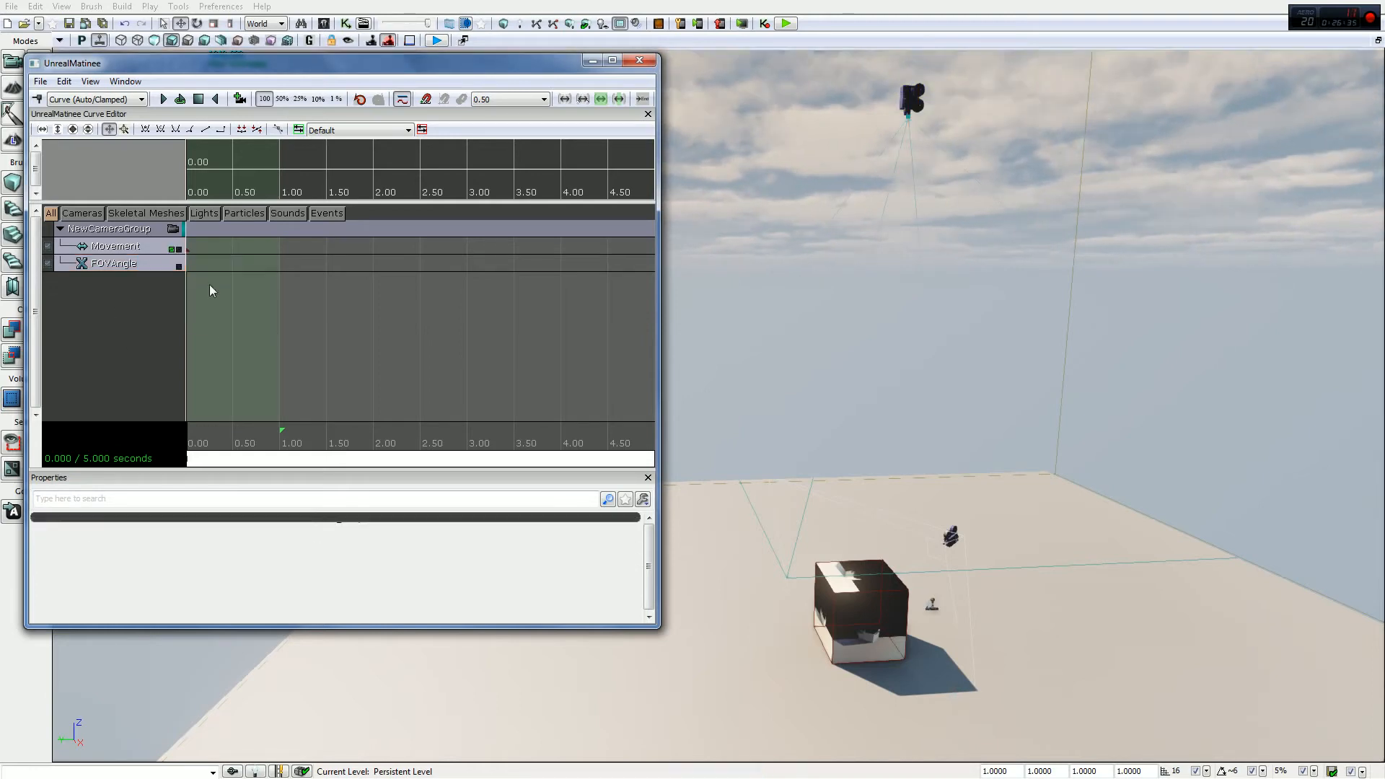
pyautogui.click(186, 265)
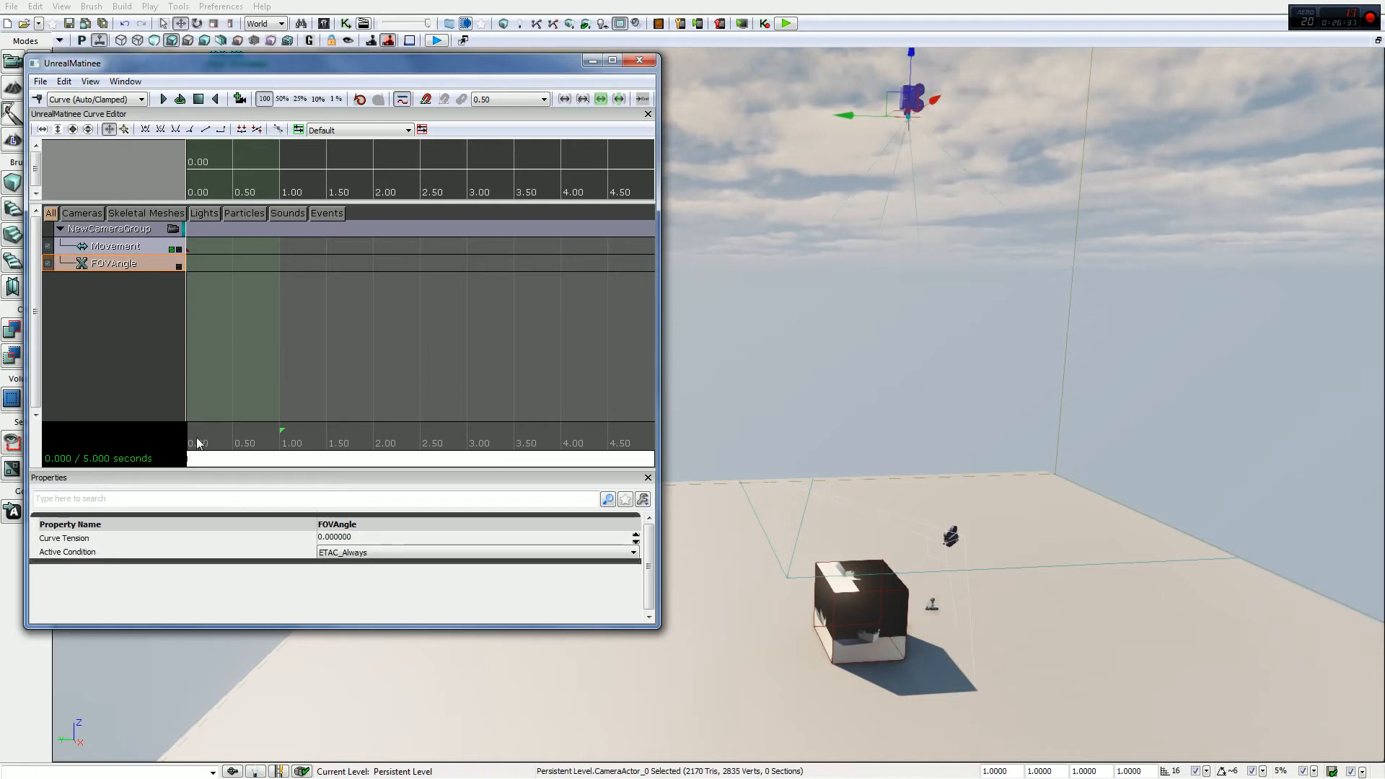
pyautogui.press('Return')
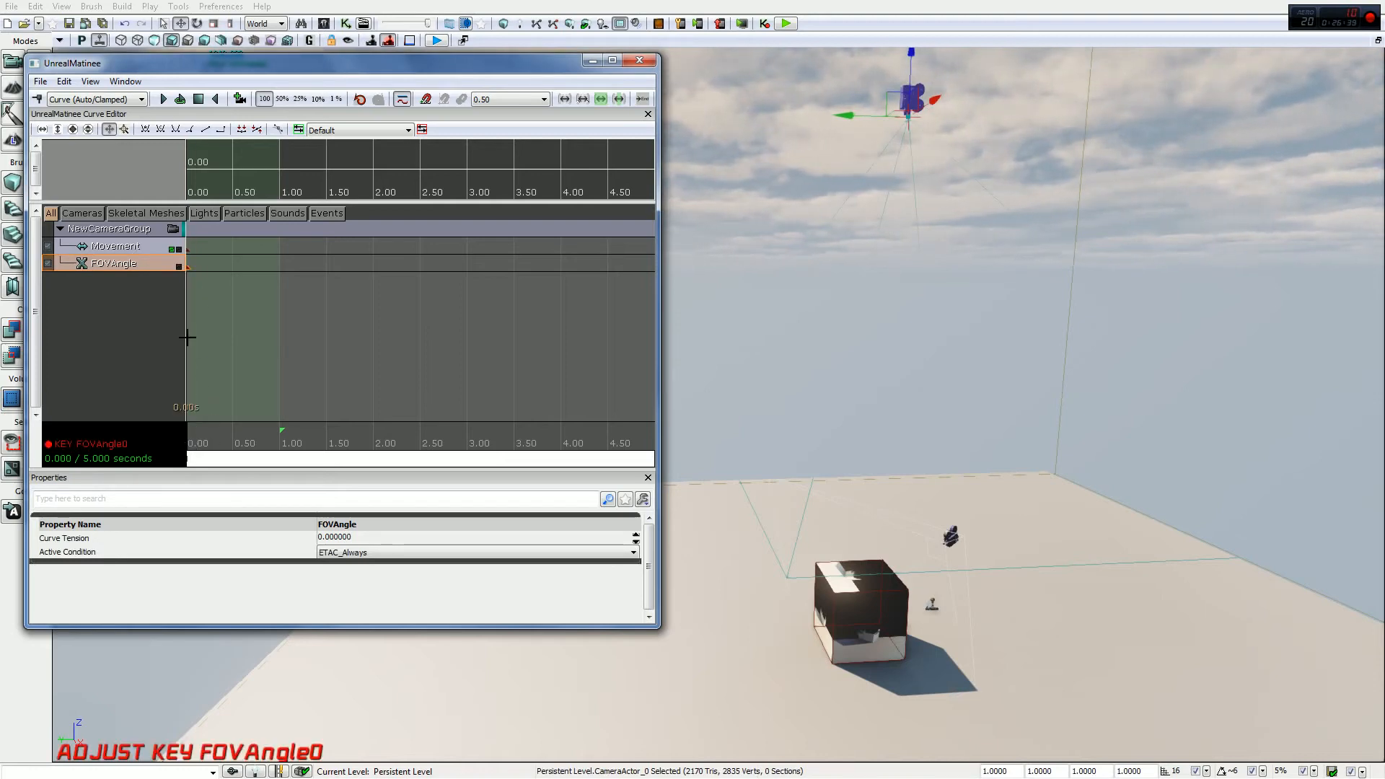
# Step: Check the time and value settings of the first FOVAngle key, cancelling each dialog
pyautogui.rightClick(189, 268)
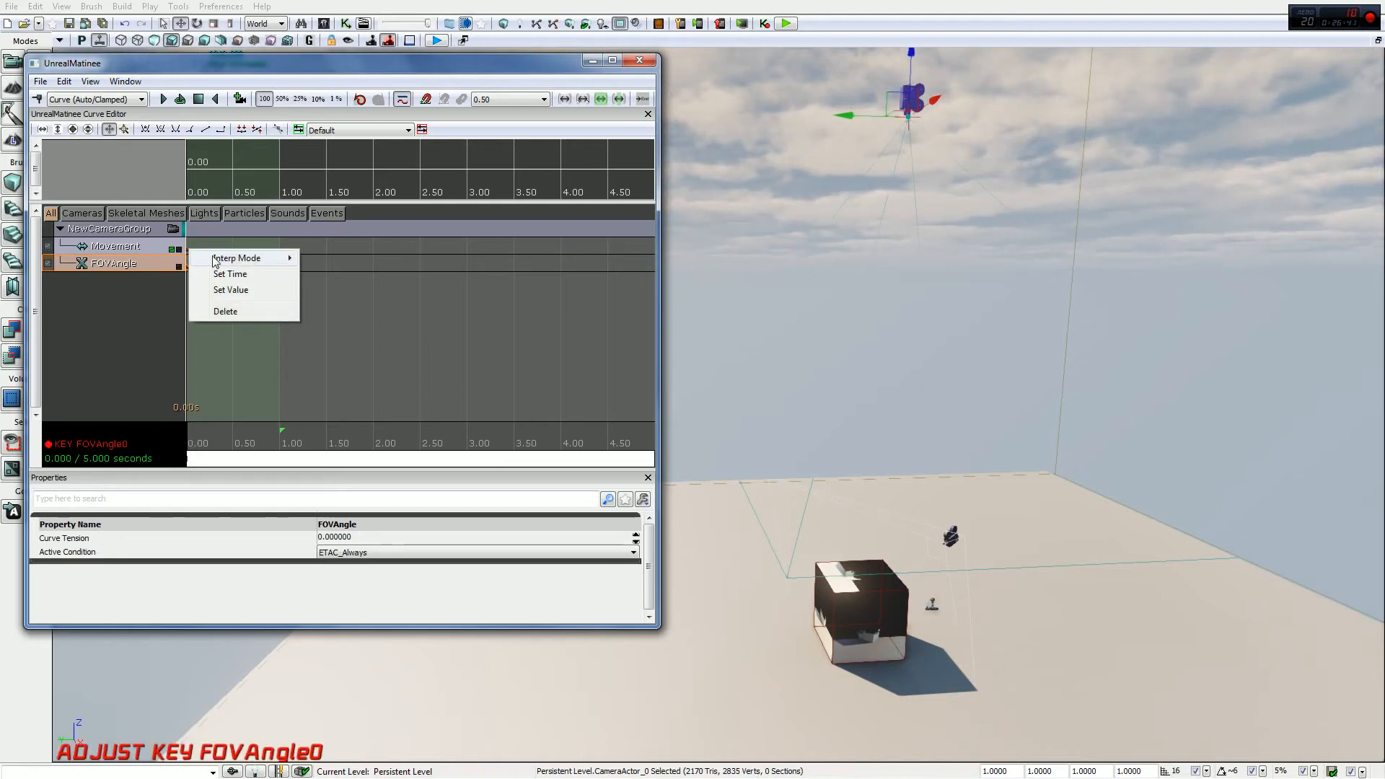
pyautogui.click(230, 275)
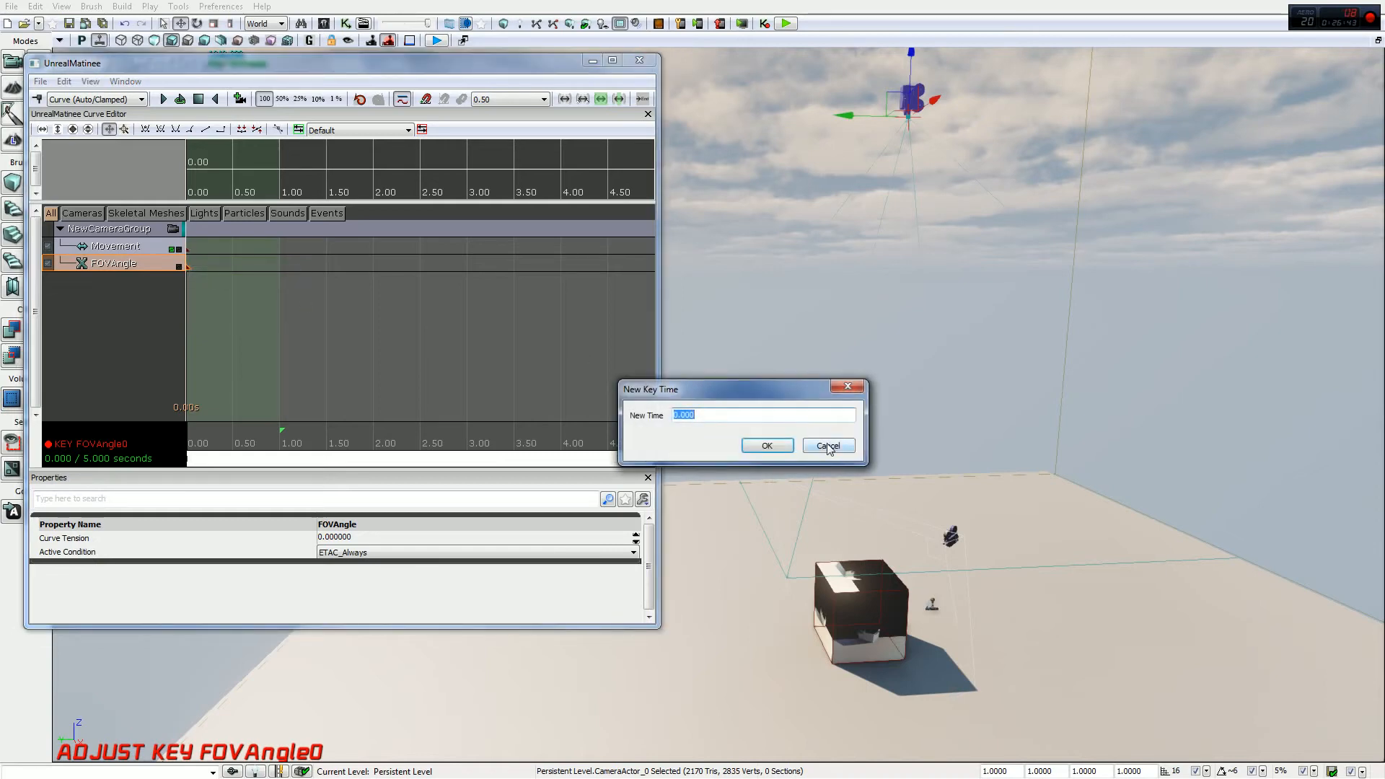
pyautogui.click(829, 446)
pyautogui.rightClick(188, 267)
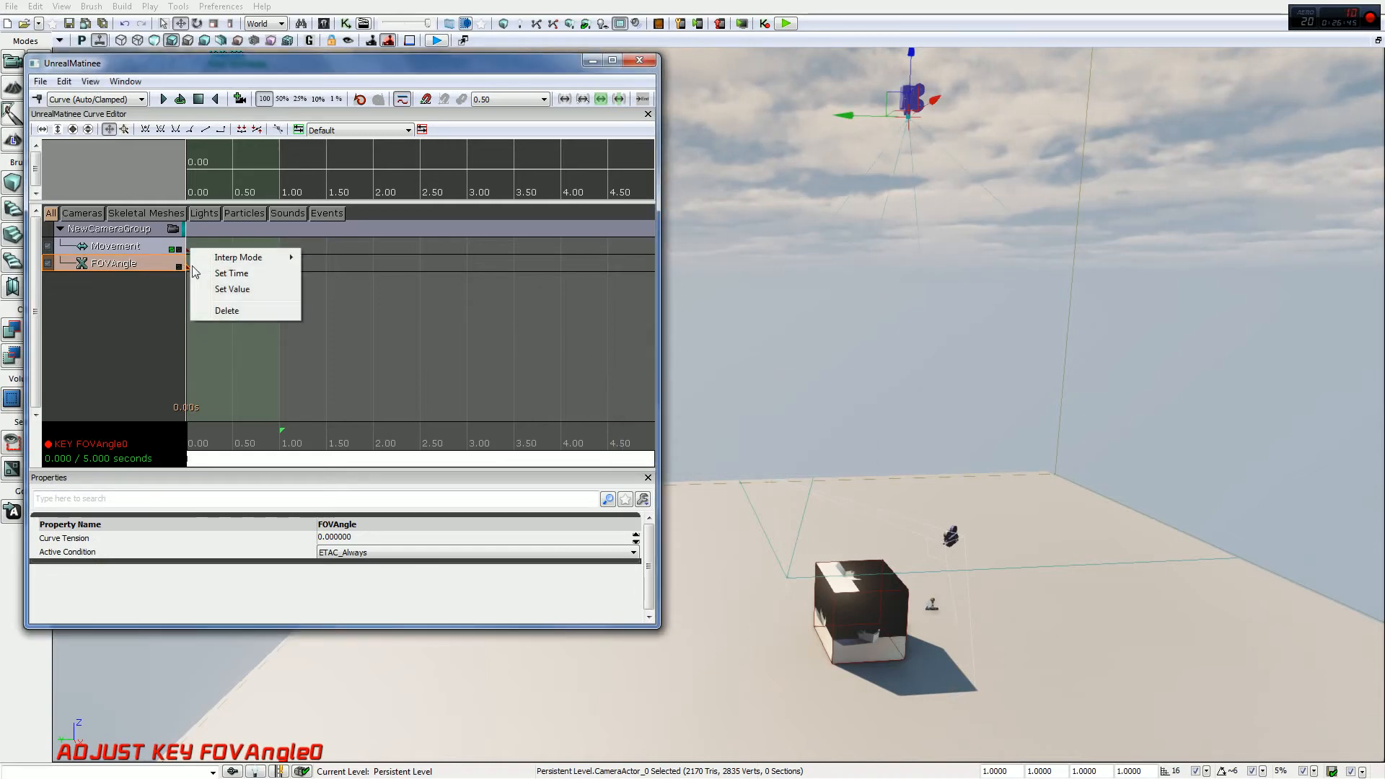
pyautogui.click(231, 288)
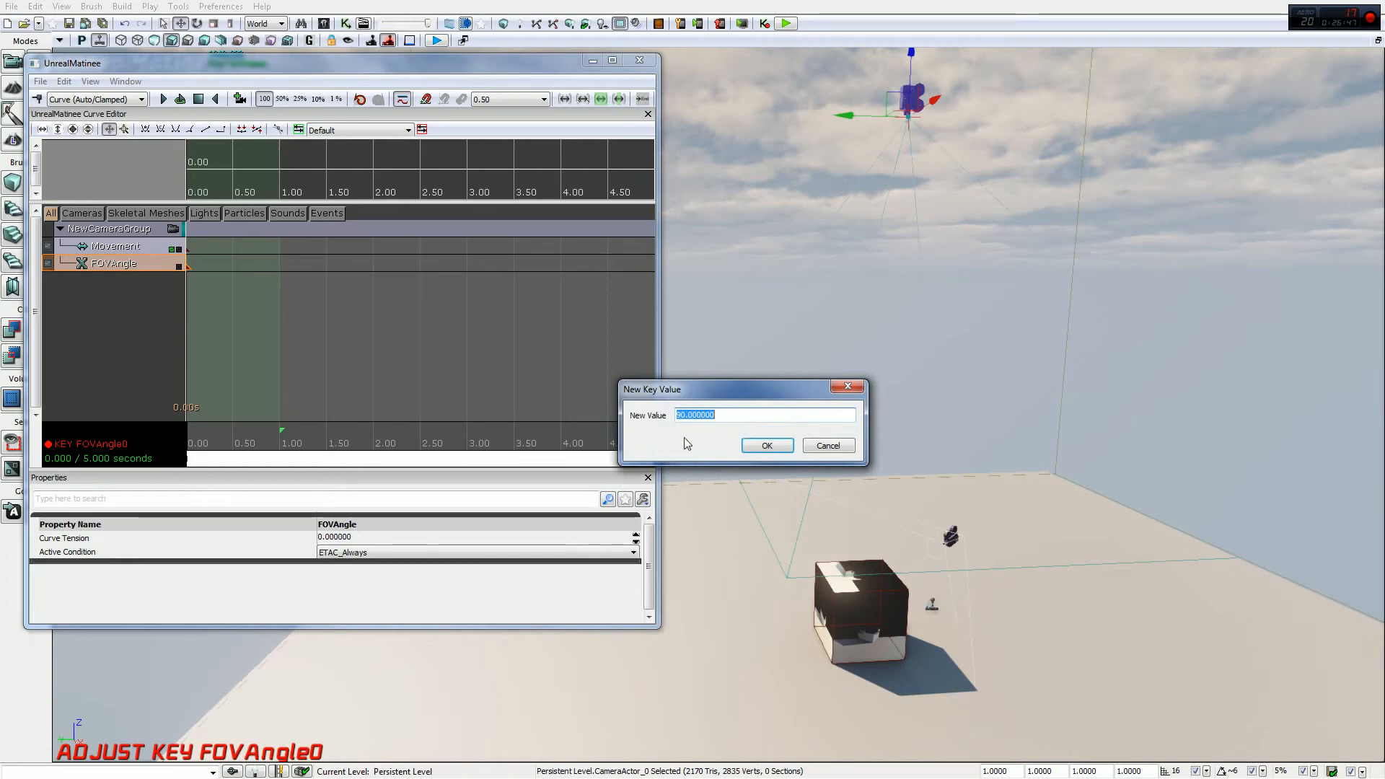
pyautogui.click(827, 446)
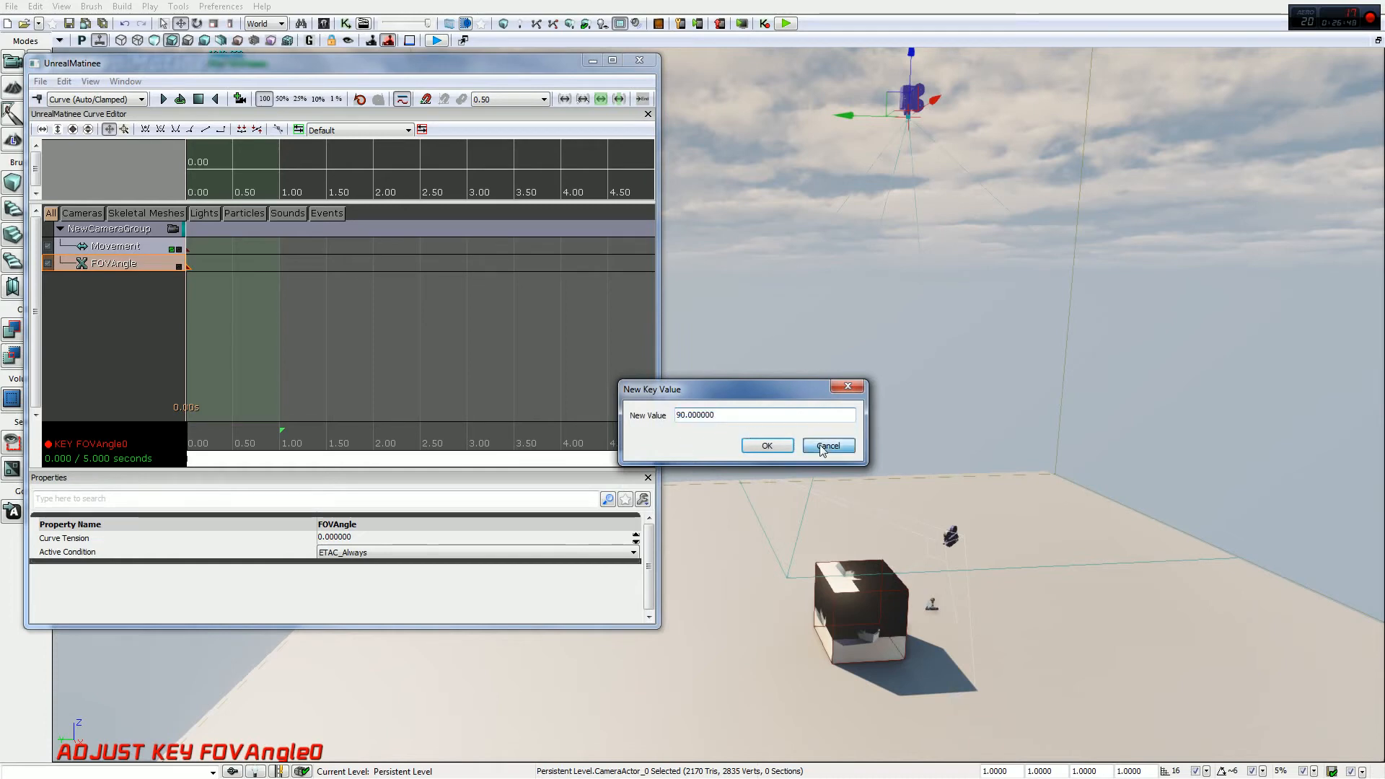
# Step: Add a second key to the CameraActor's Movement track at 1.038 seconds
pyautogui.rightClick(187, 249)
pyautogui.click(115, 329)
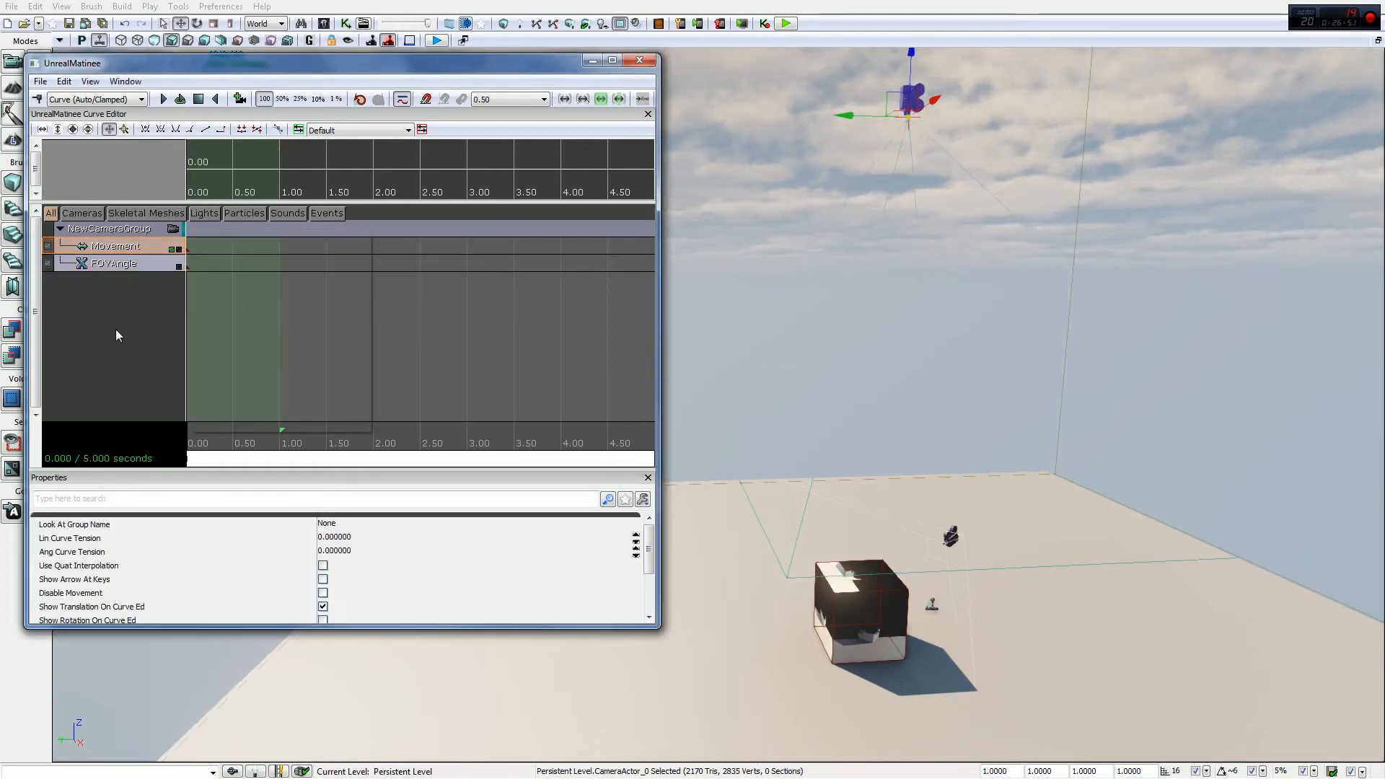
pyautogui.click(918, 96)
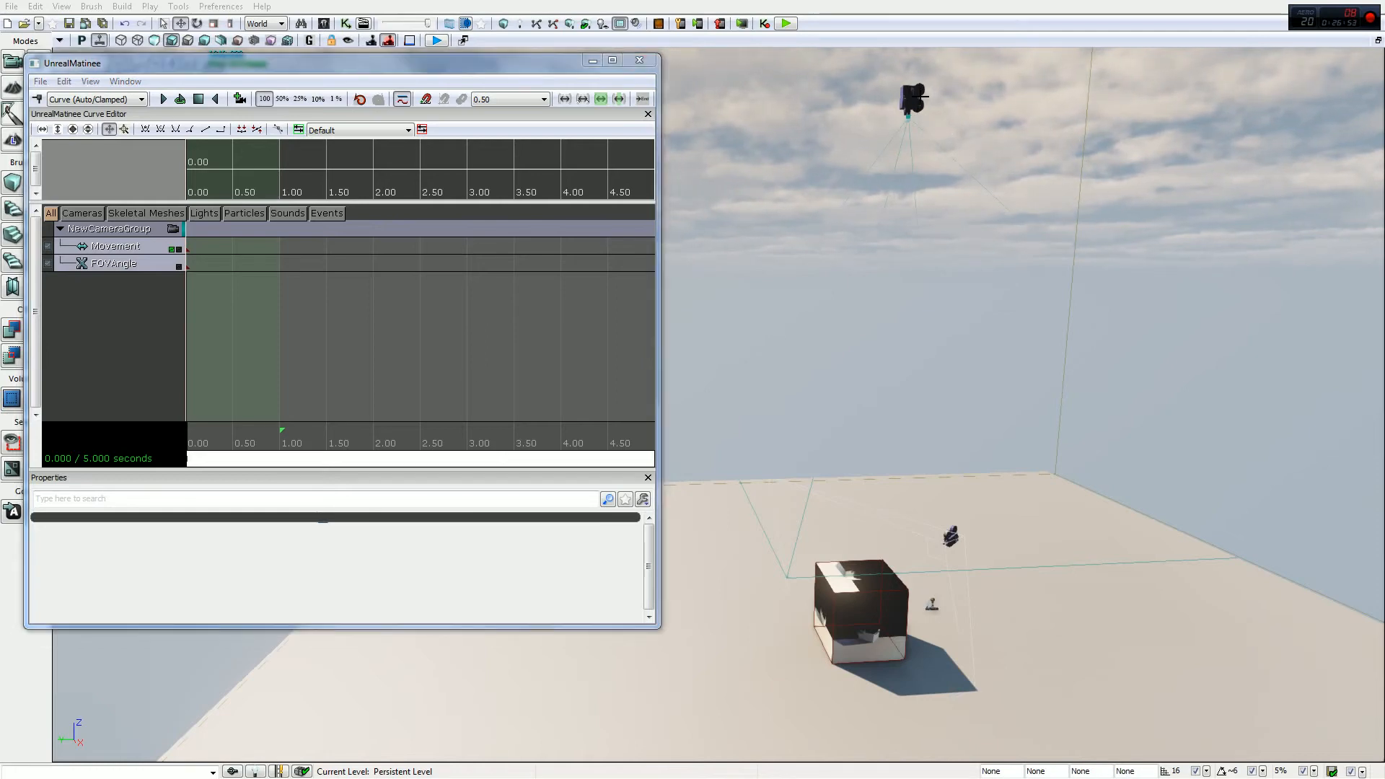
pyautogui.click(915, 96)
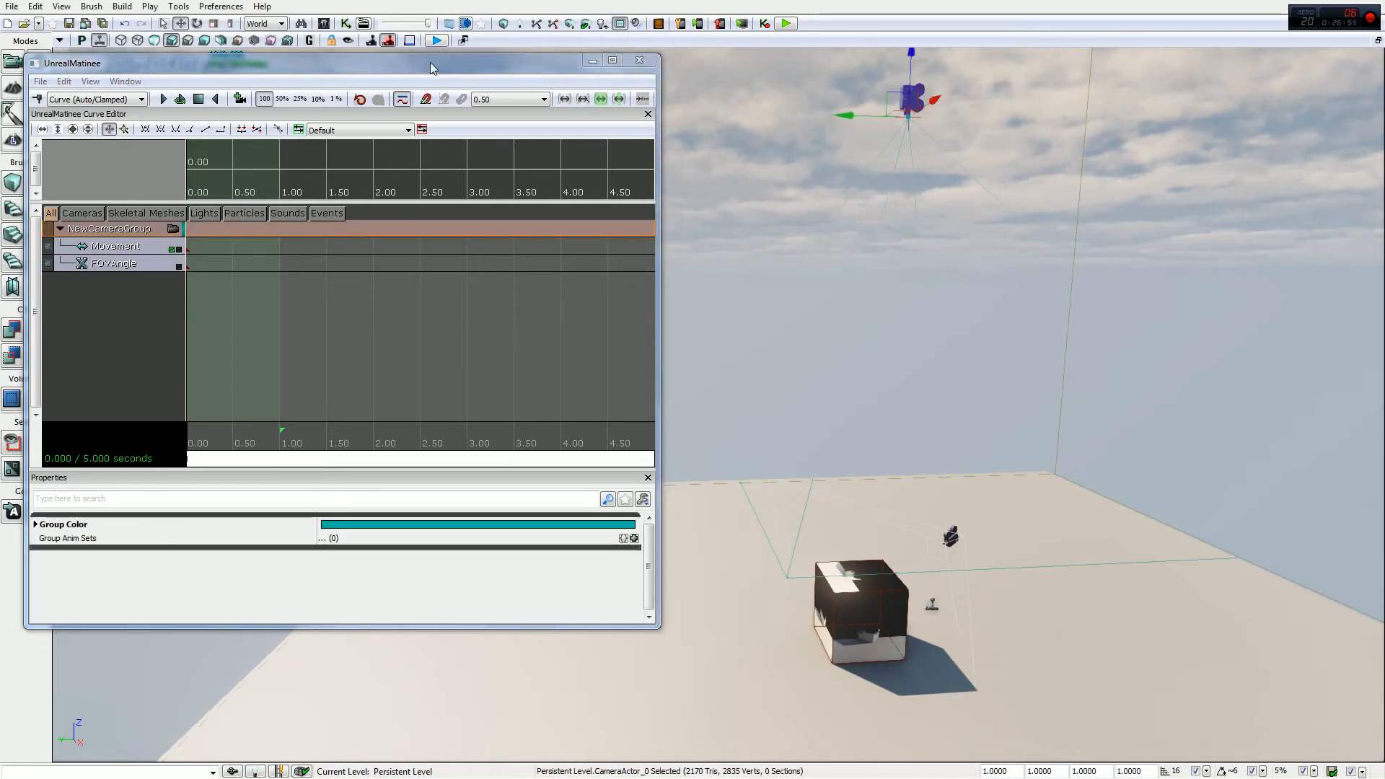
pyautogui.moveTo(430, 62); pyautogui.dragTo(435, 98)
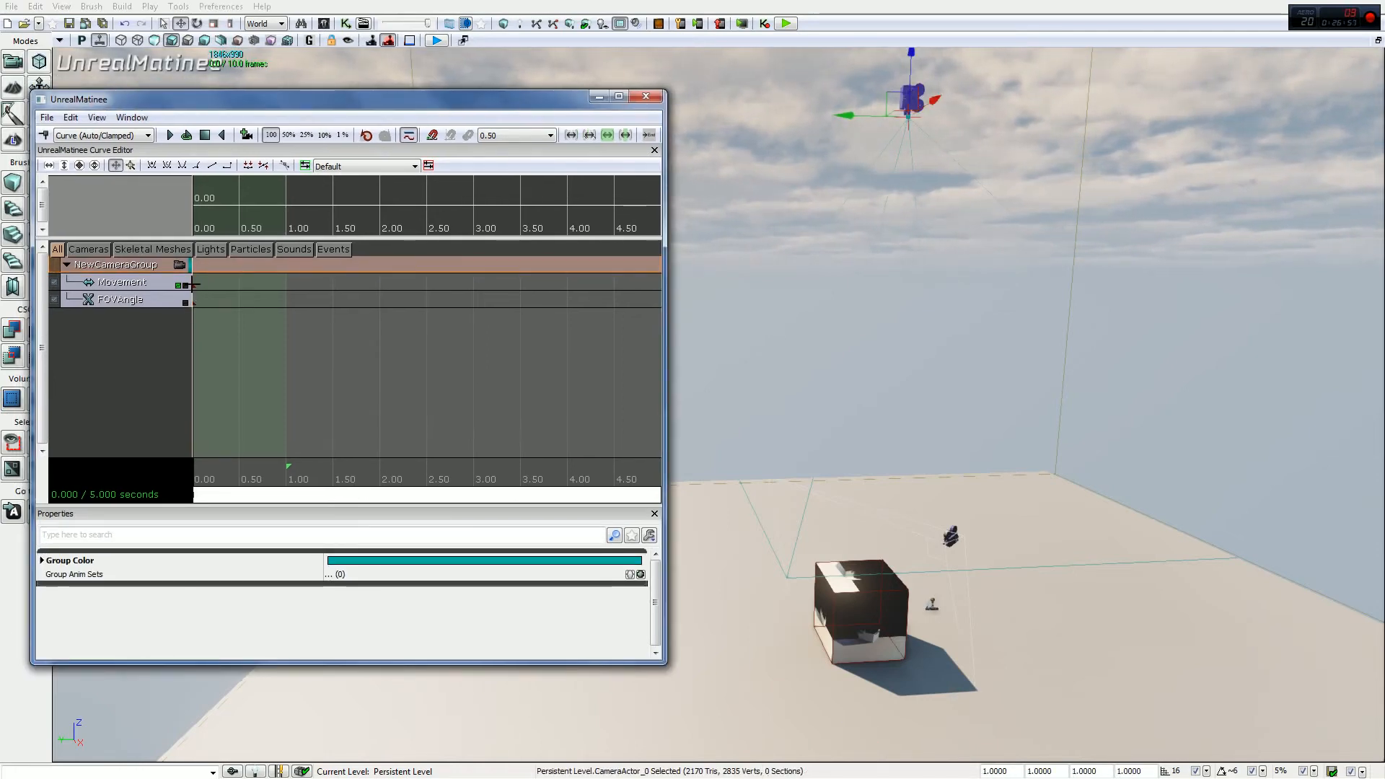
pyautogui.click(291, 474)
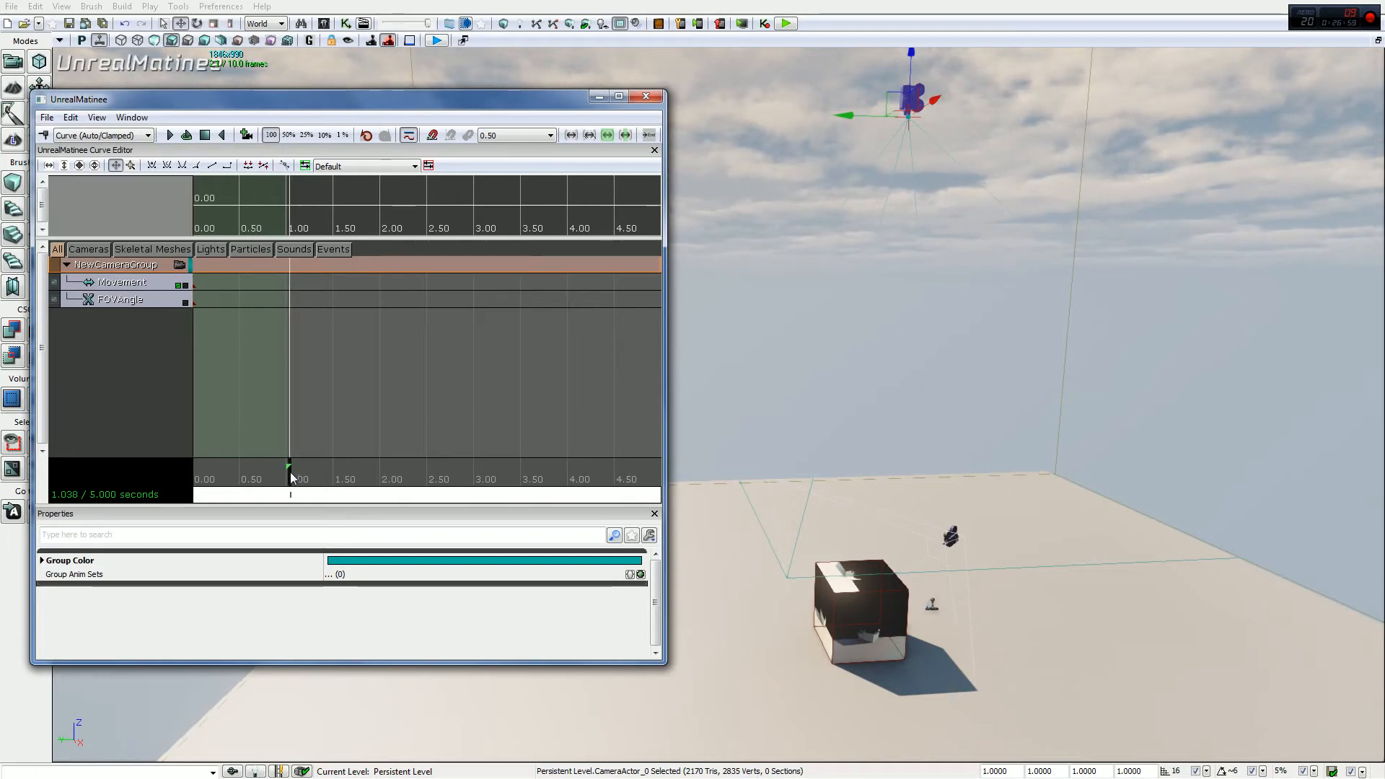
pyautogui.click(143, 288)
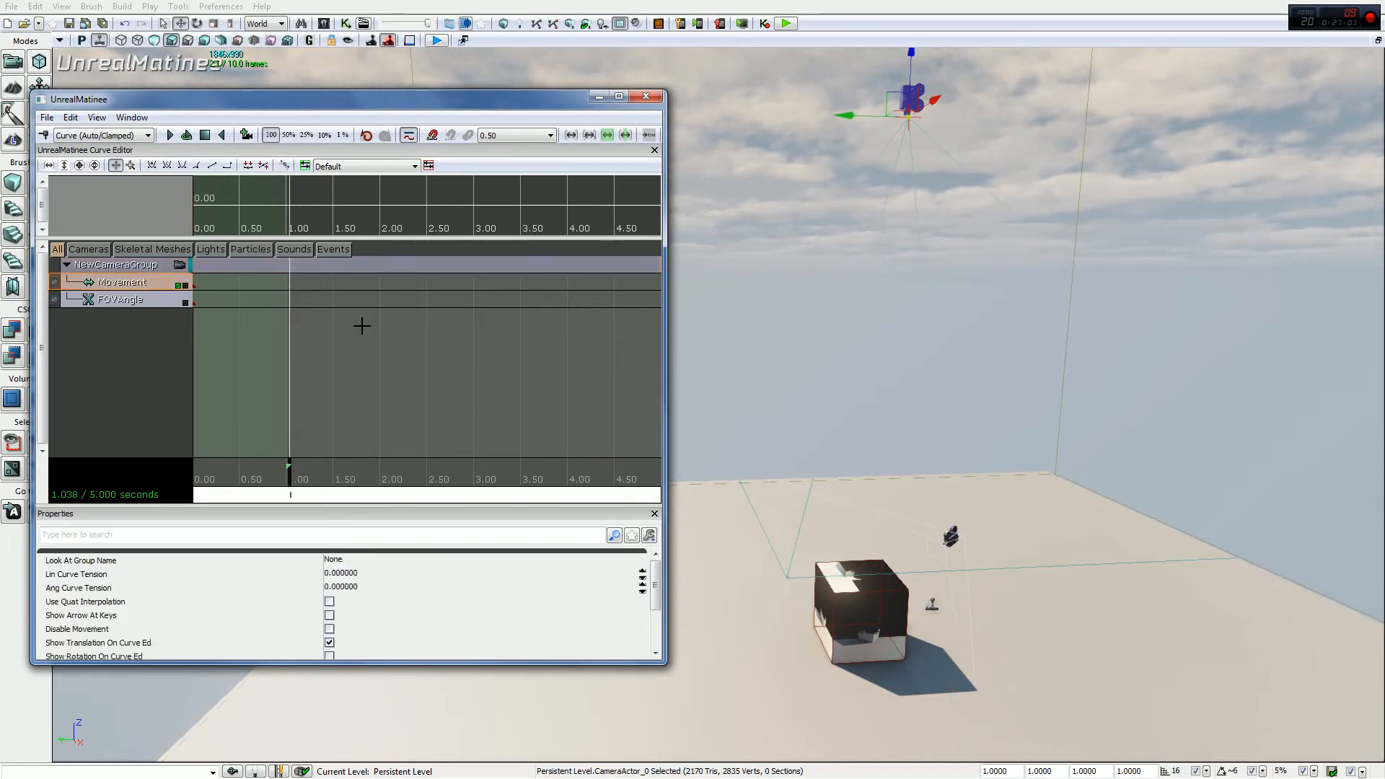
pyautogui.press('Return')
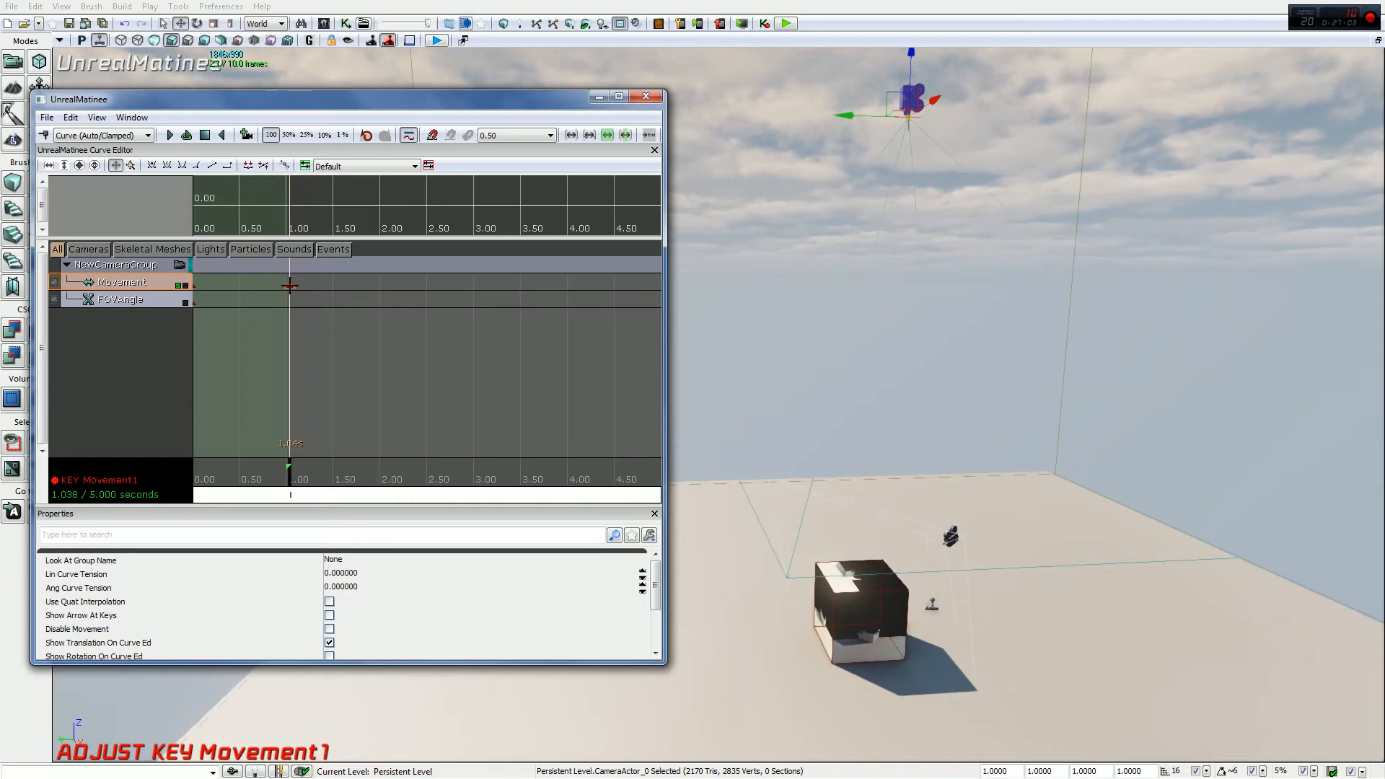
# Step: Lock the CameraActor to the viewport, fly it to a new position for the second Movement key, unlock it and view its path
pyautogui.click(347, 41)
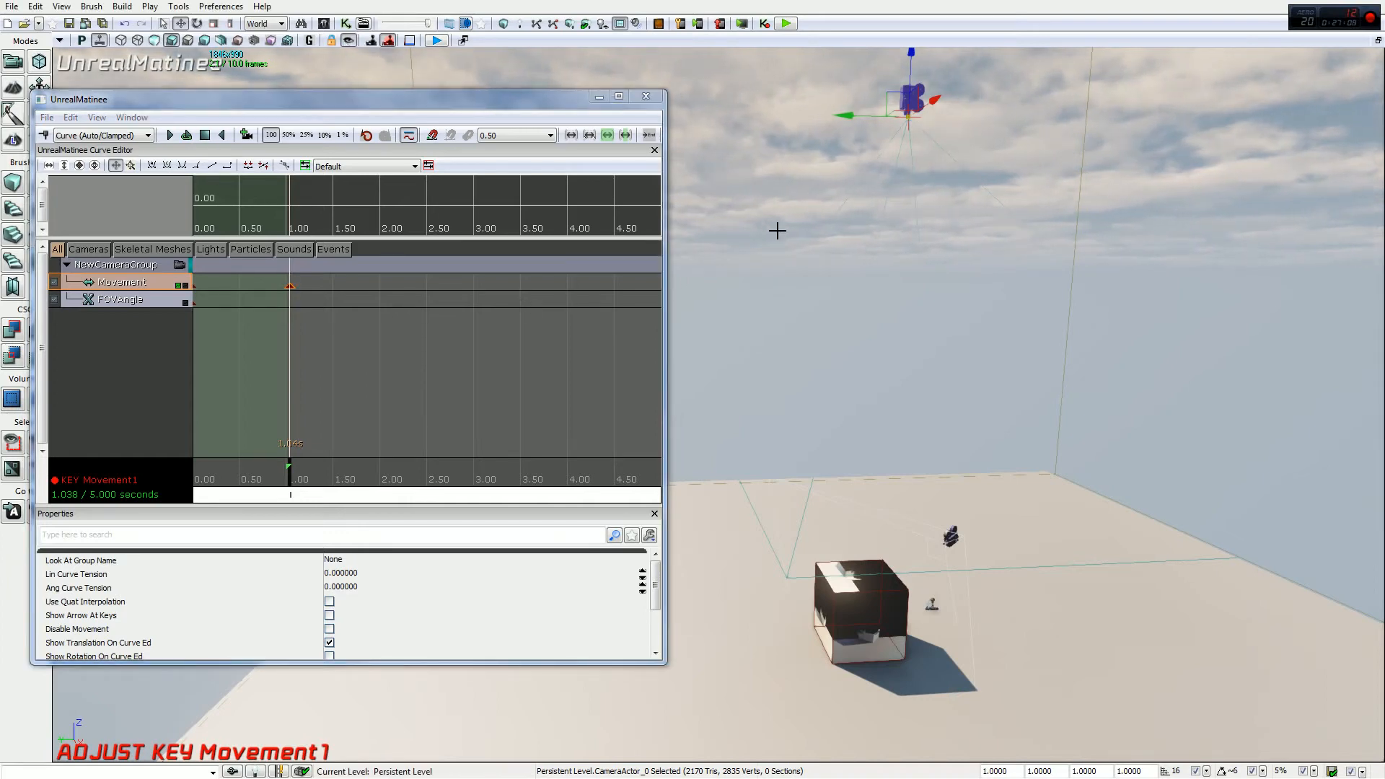
pyautogui.moveTo(805, 267); pyautogui.dragTo(841, 365, button='right')
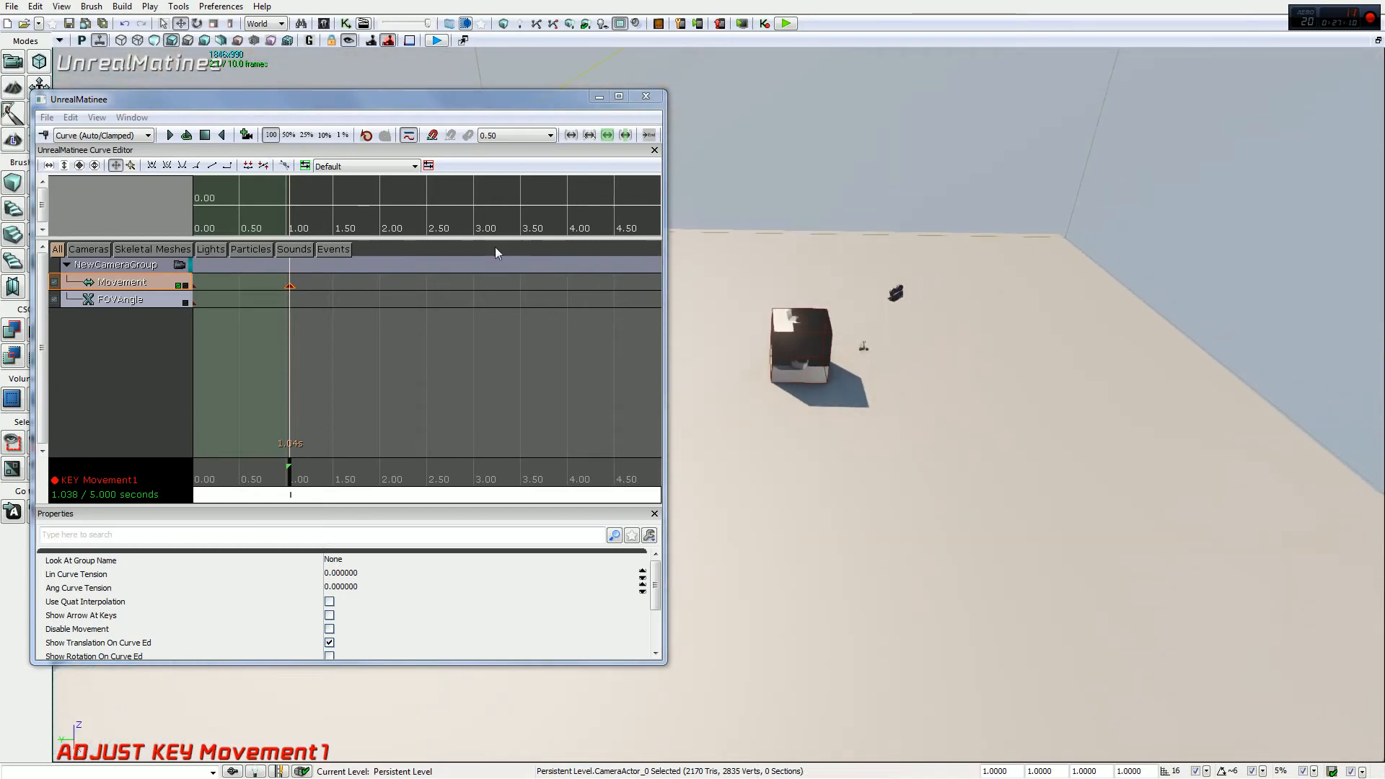
pyautogui.click(346, 41)
pyautogui.moveTo(787, 195); pyautogui.dragTo(748, 232, button='right')
pyautogui.press('a')
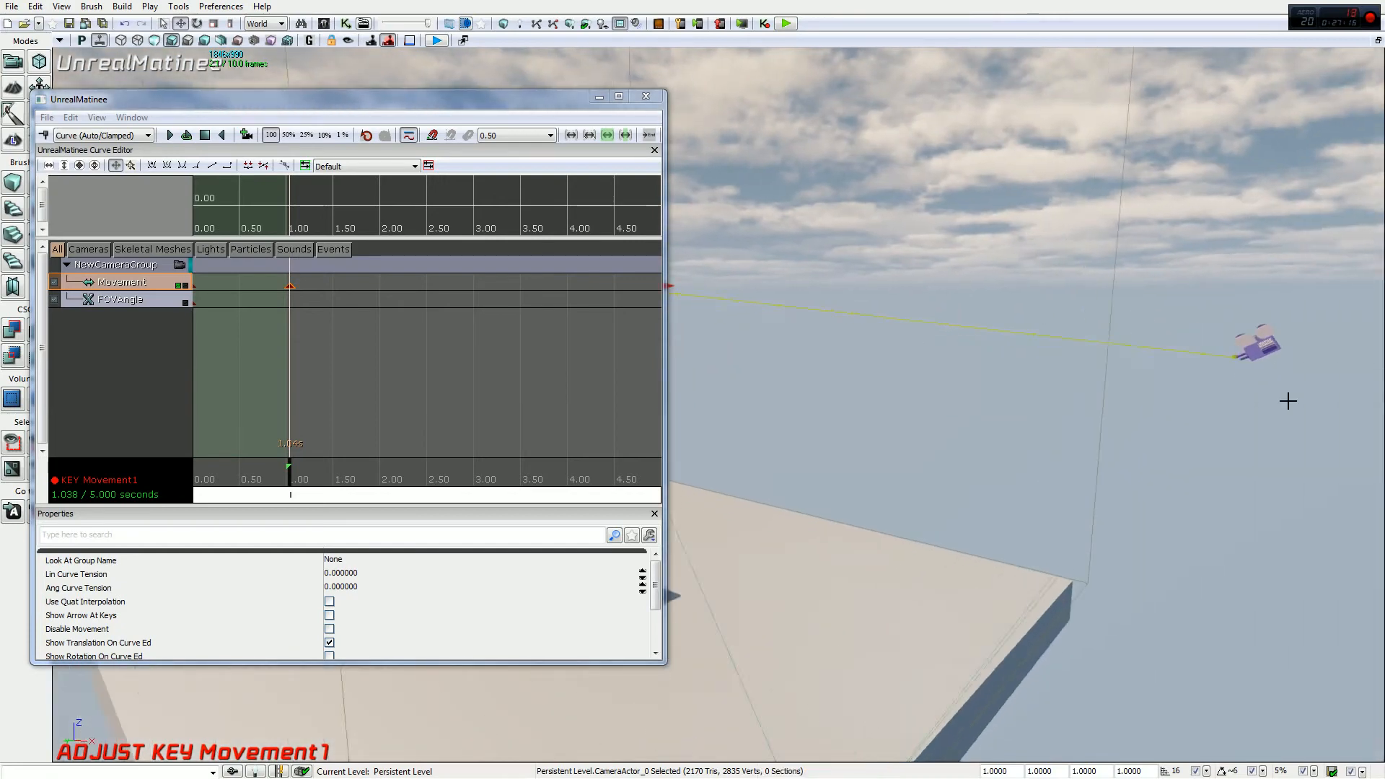
pyautogui.moveTo(1088, 303); pyautogui.dragTo(1109, 304, button='right')
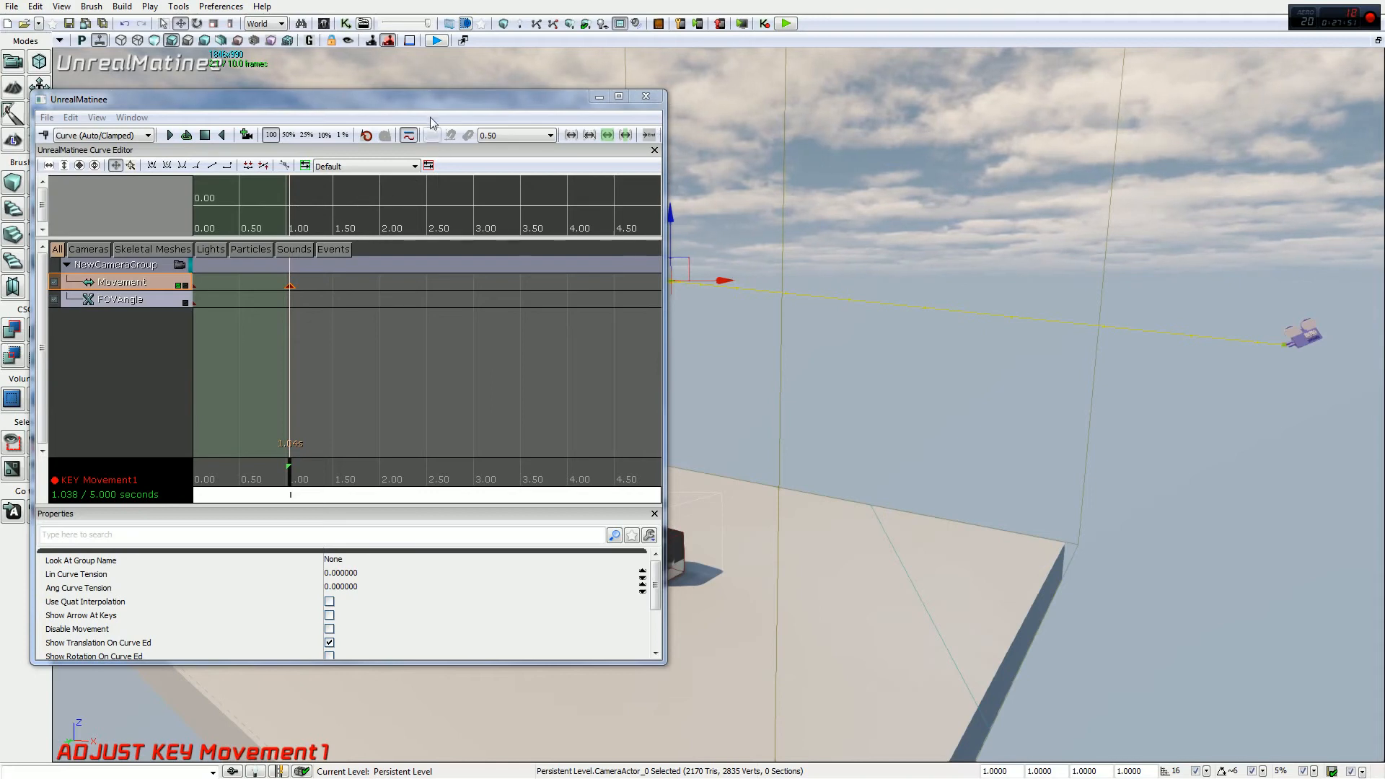
# Step: Add a new director group to the Matinee sequence
pyautogui.moveTo(425, 99); pyautogui.dragTo(444, 44)
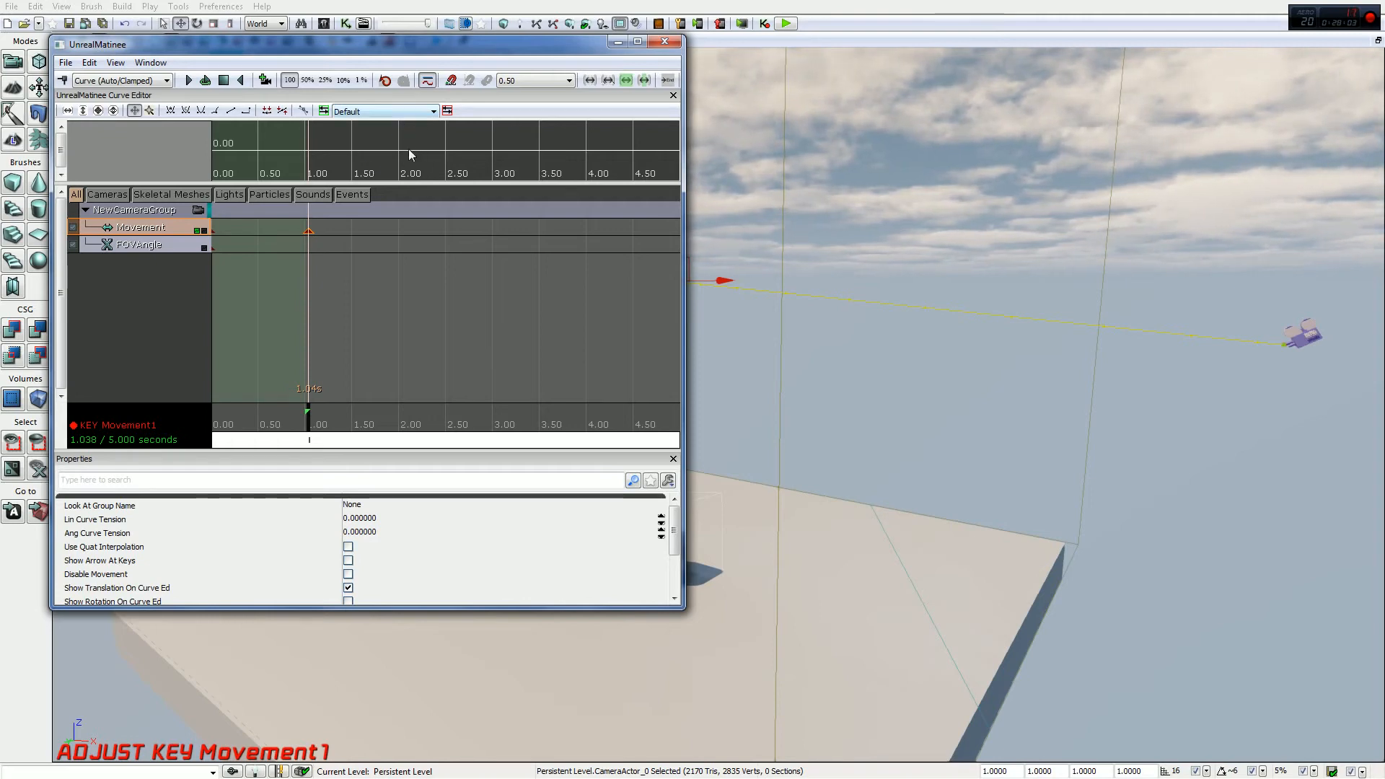
pyautogui.rightClick(141, 283)
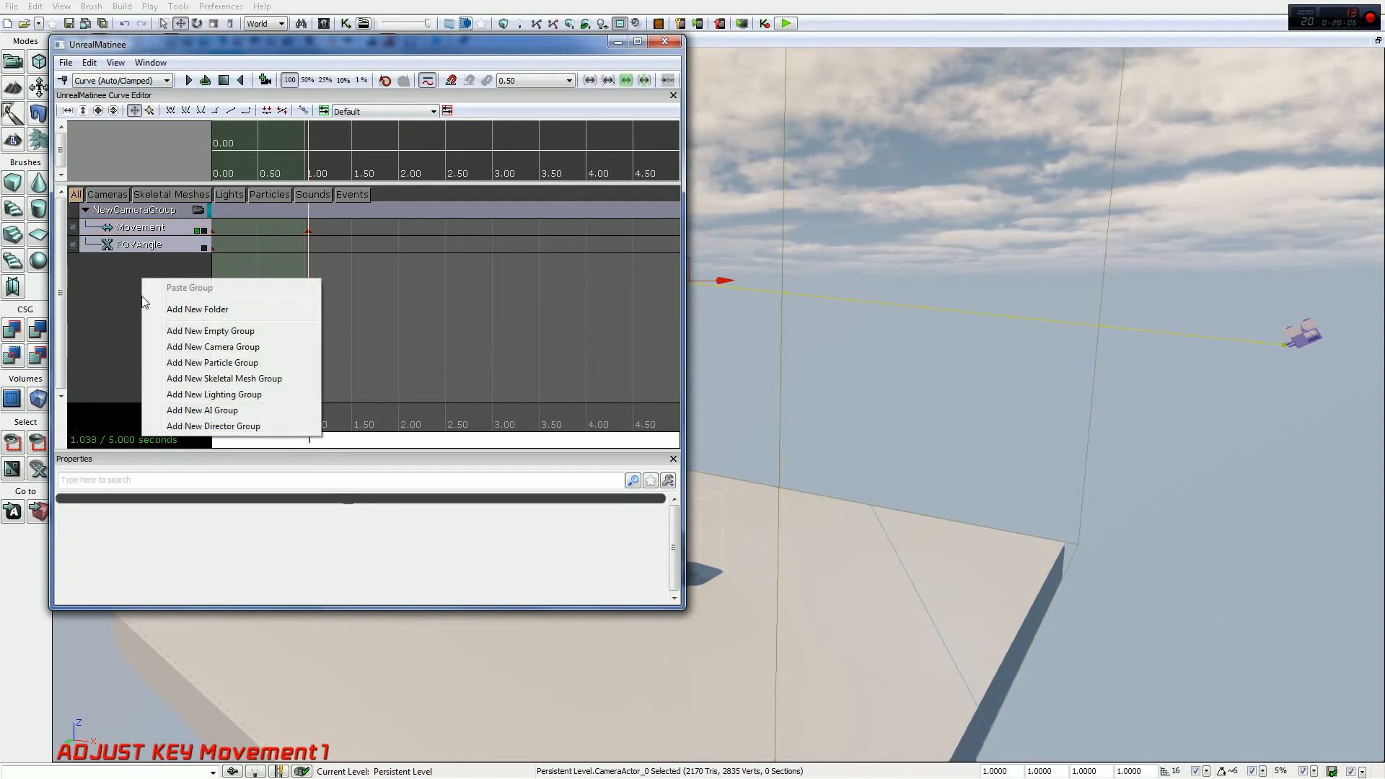
pyautogui.click(231, 427)
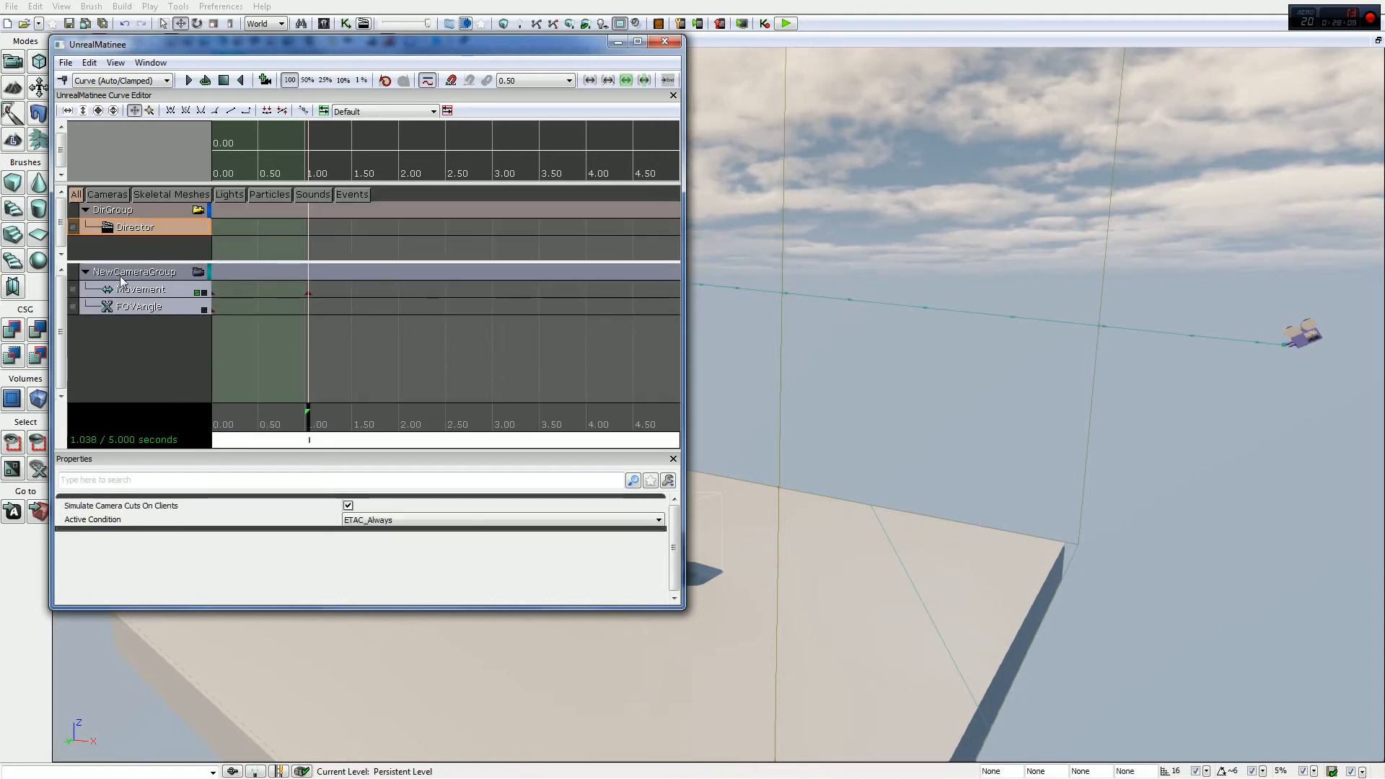
# Step: Examine the track types that can be added to DirGroup, including the fade, slomo, audio master and color scale tracks
pyautogui.click(139, 209)
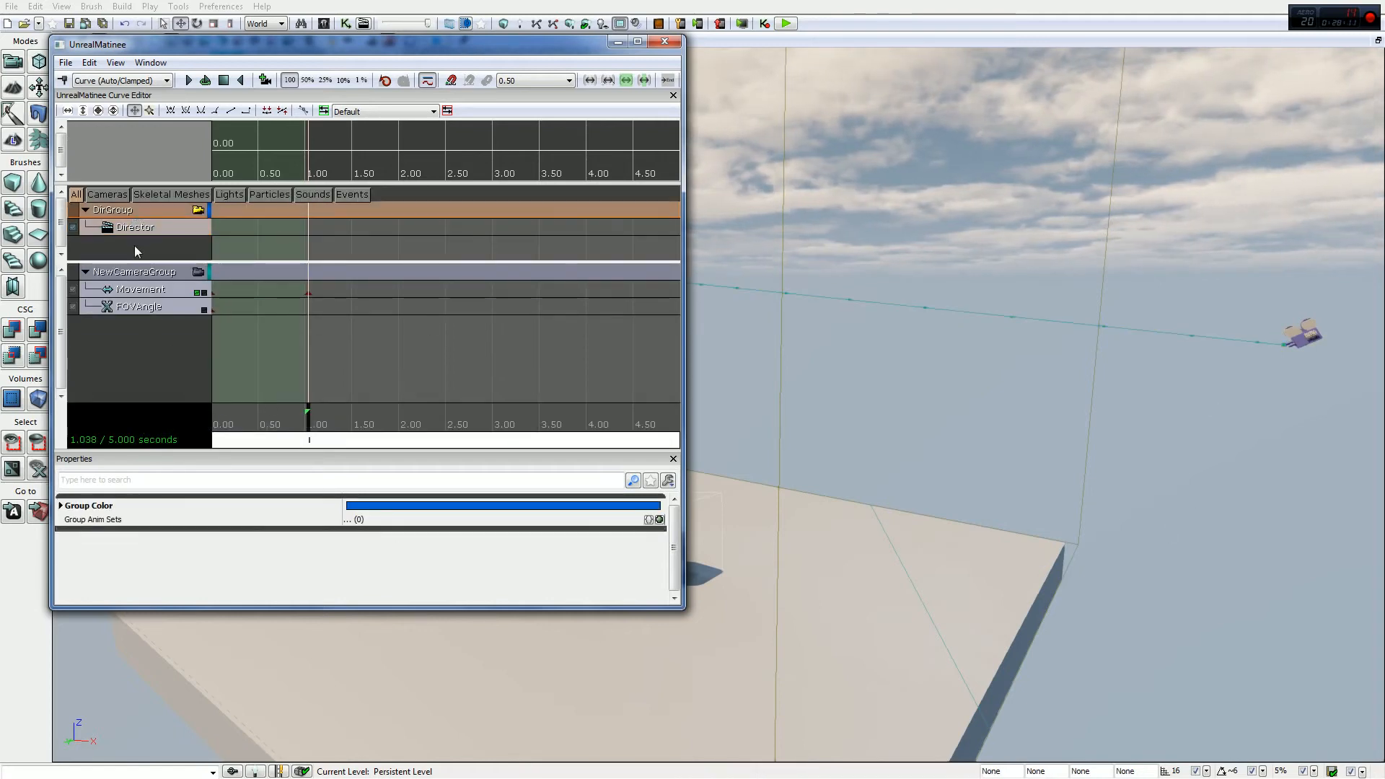
pyautogui.rightClick(116, 211)
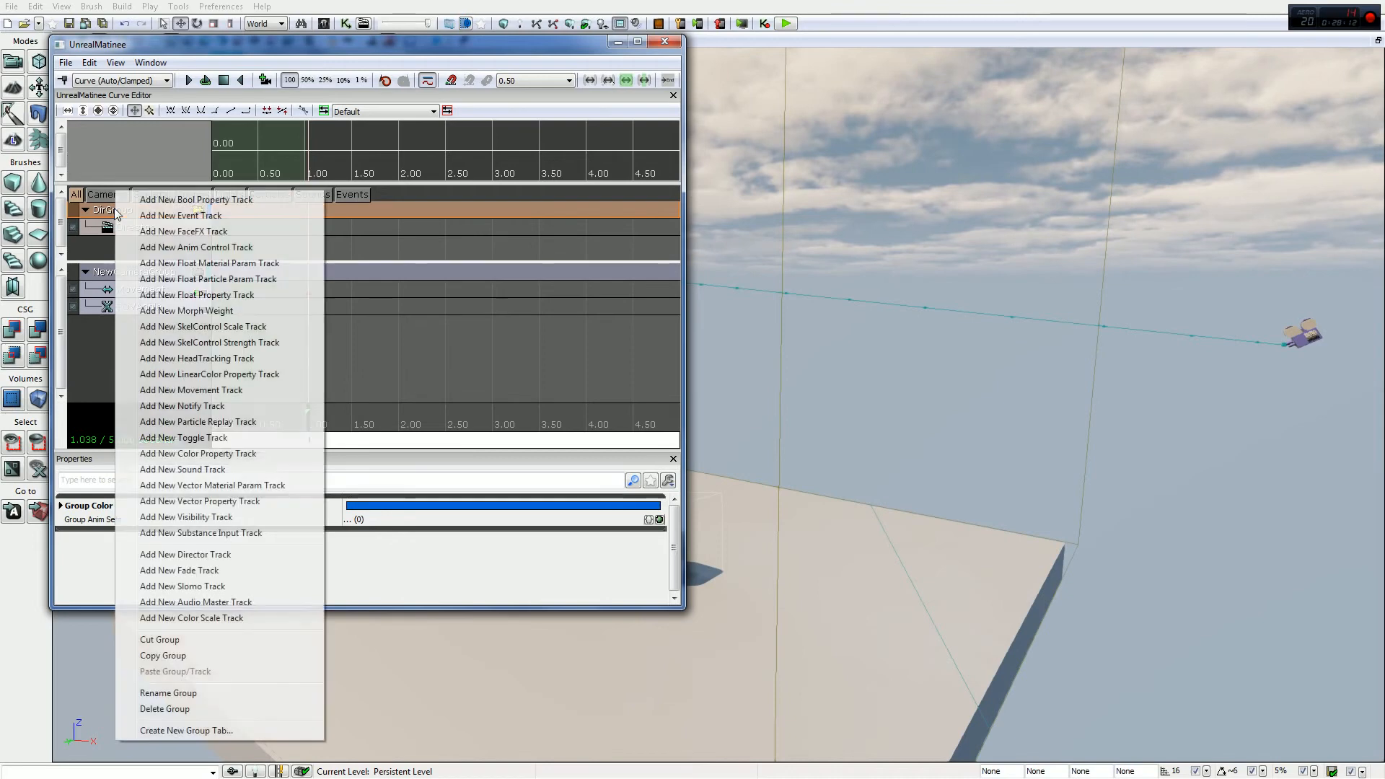
pyautogui.click(95, 378)
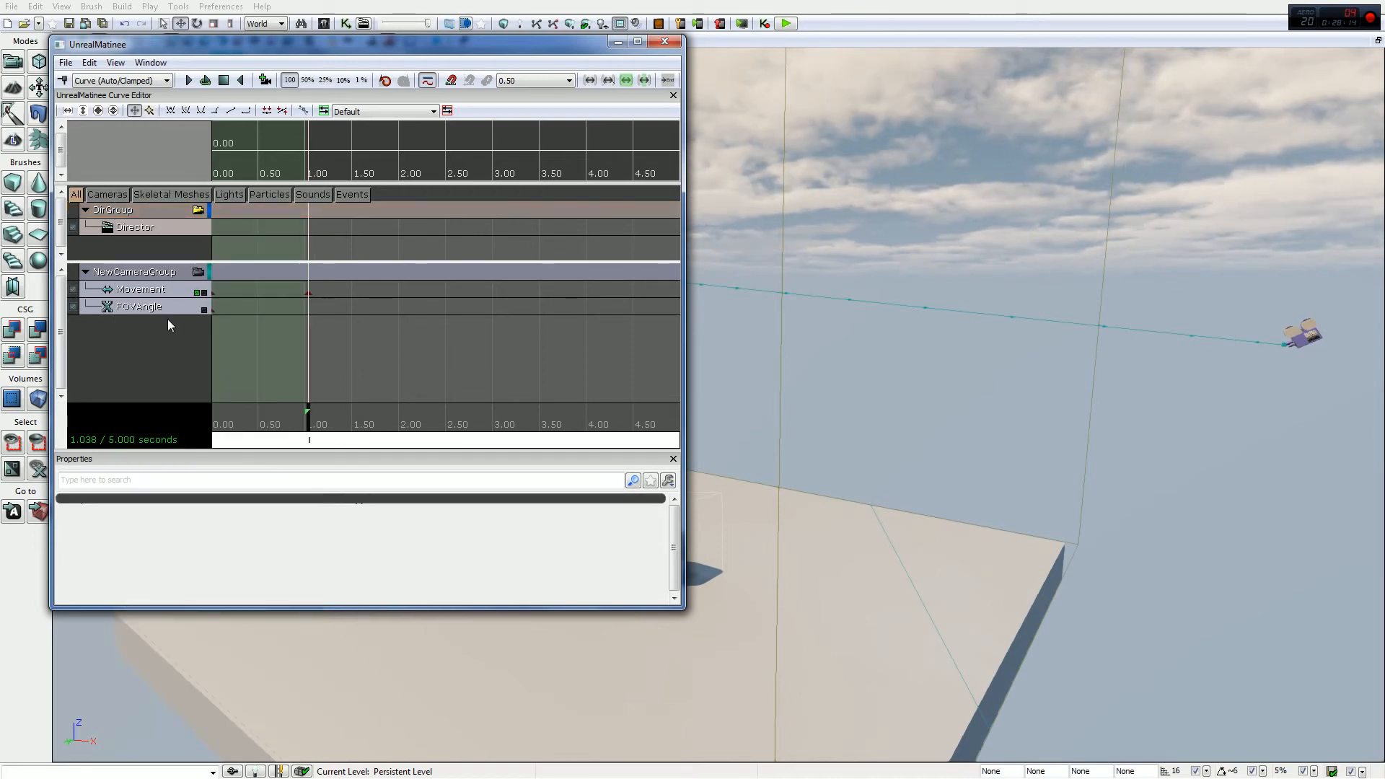
pyautogui.click(127, 217)
pyautogui.rightClick(128, 216)
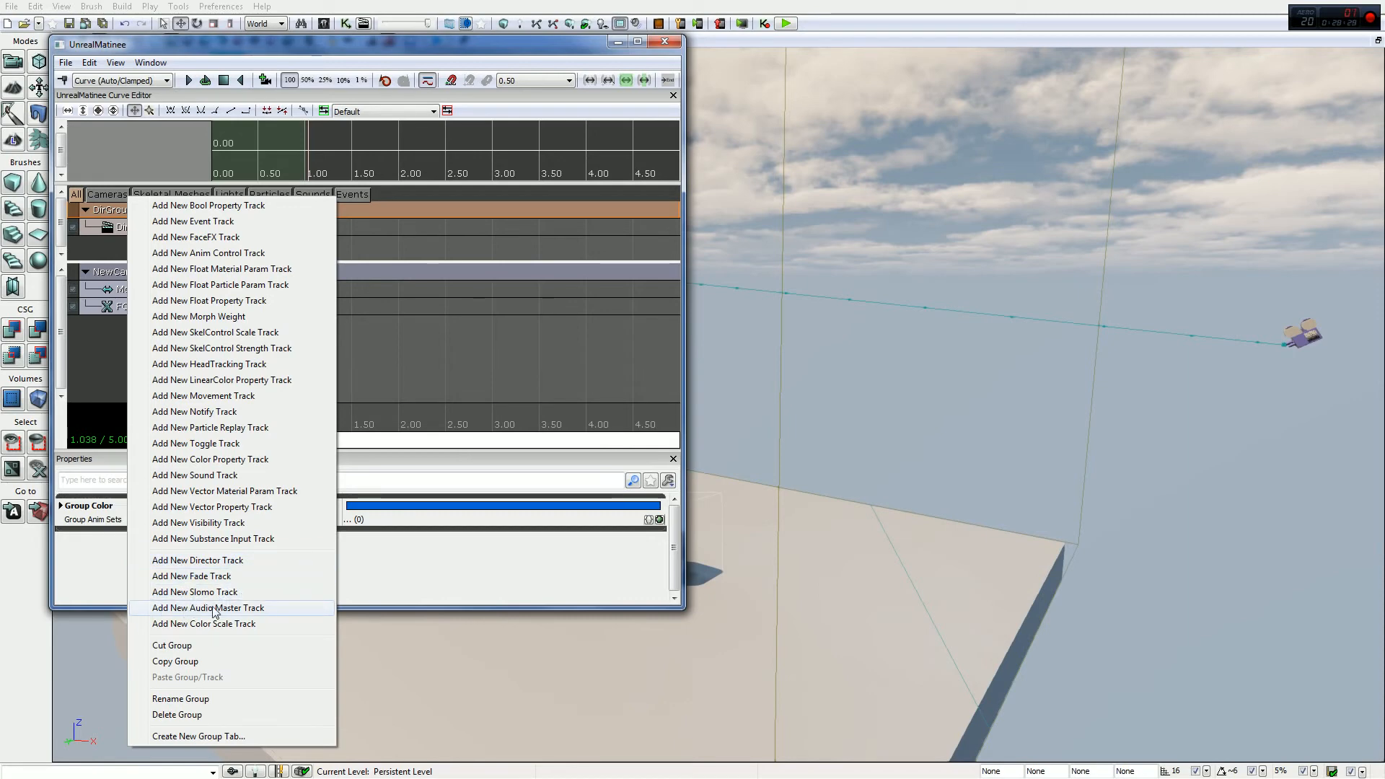
pyautogui.click(93, 414)
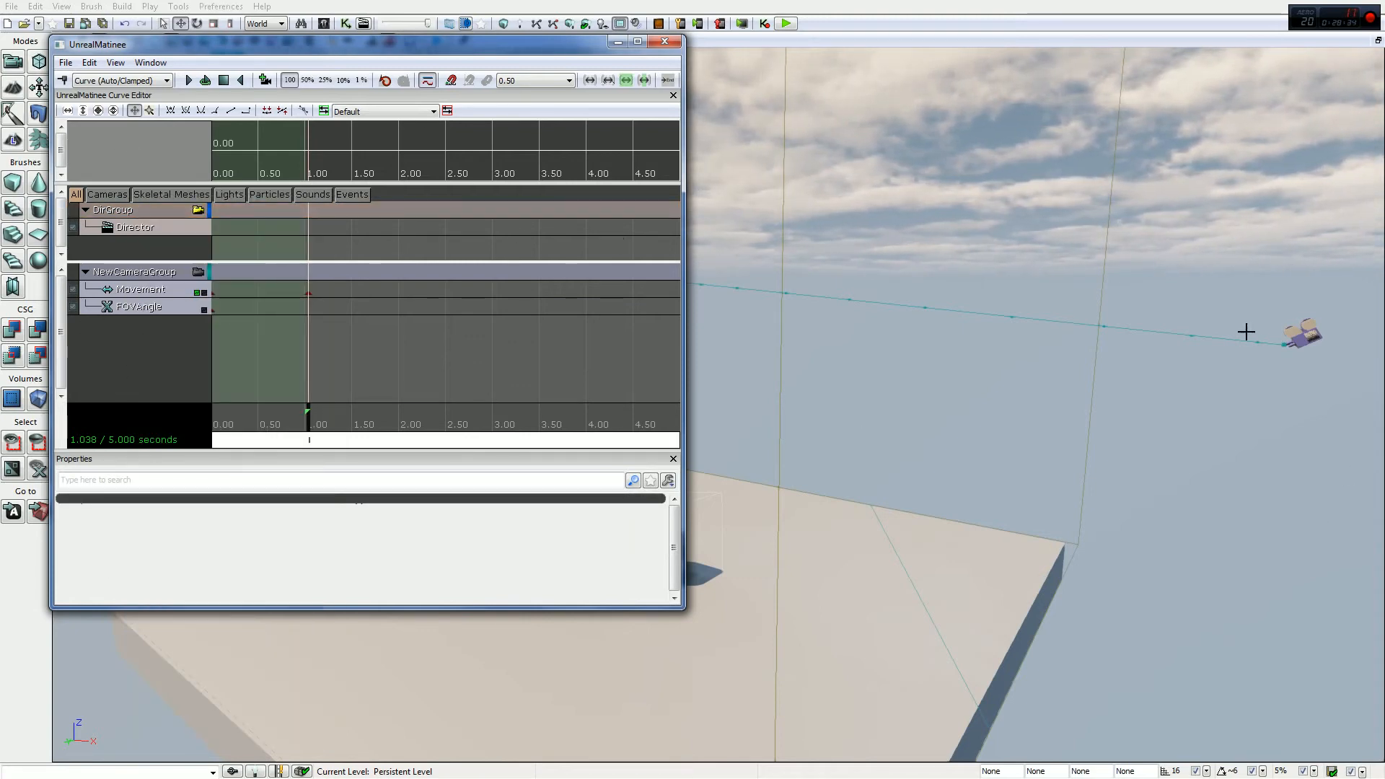
# Step: Preview the scene through the NewCameraGroup camera, compare it with the free viewport view, and release the camera view
pyautogui.click(198, 272)
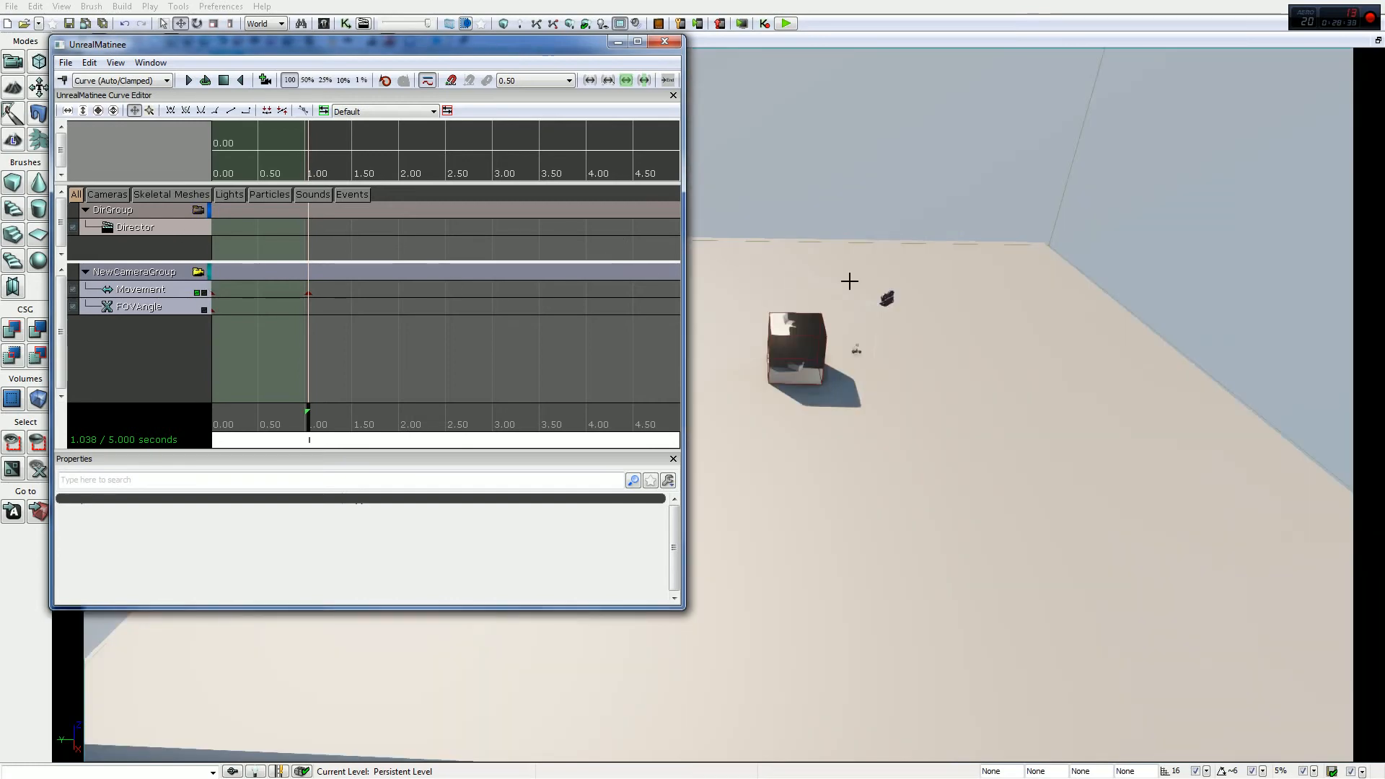
pyautogui.moveTo(310, 44); pyautogui.dragTo(601, 754)
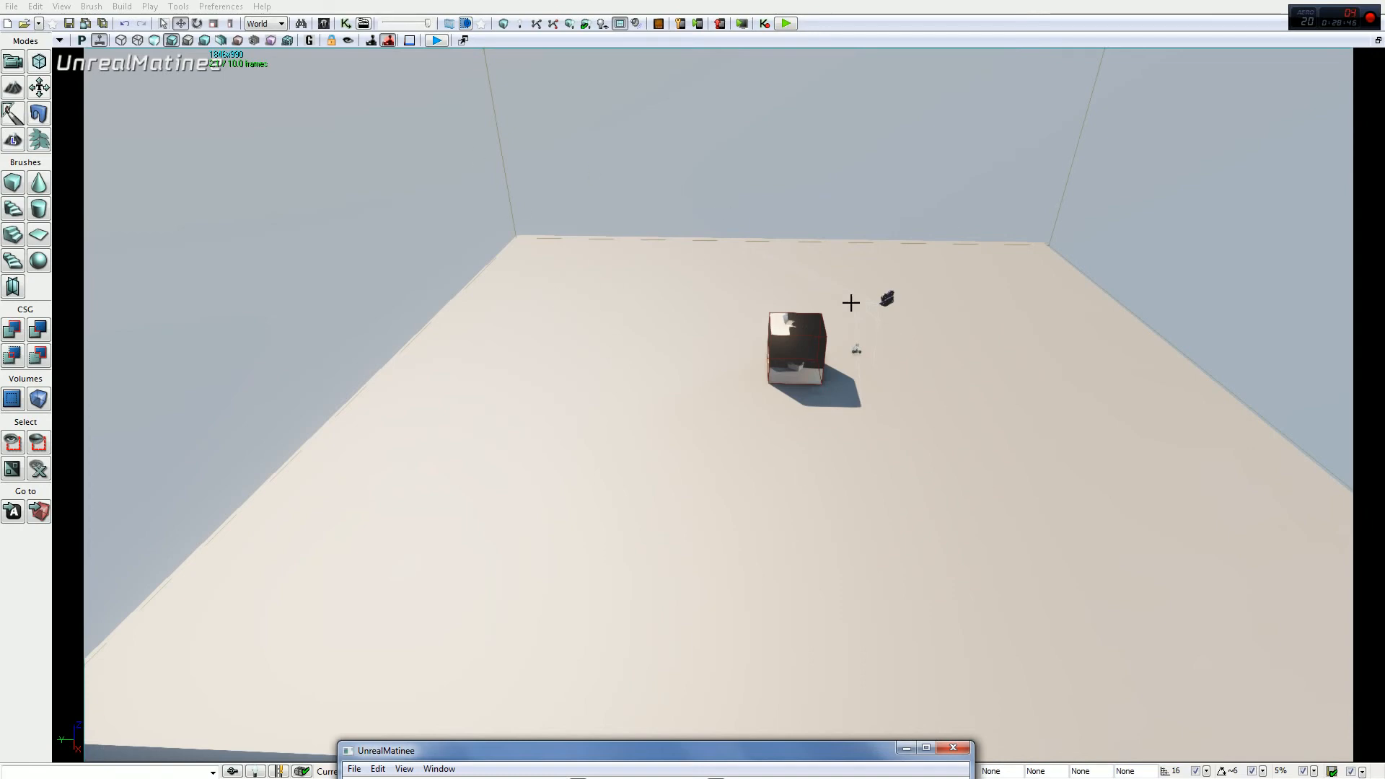
pyautogui.moveTo(704, 761); pyautogui.dragTo(1022, 161)
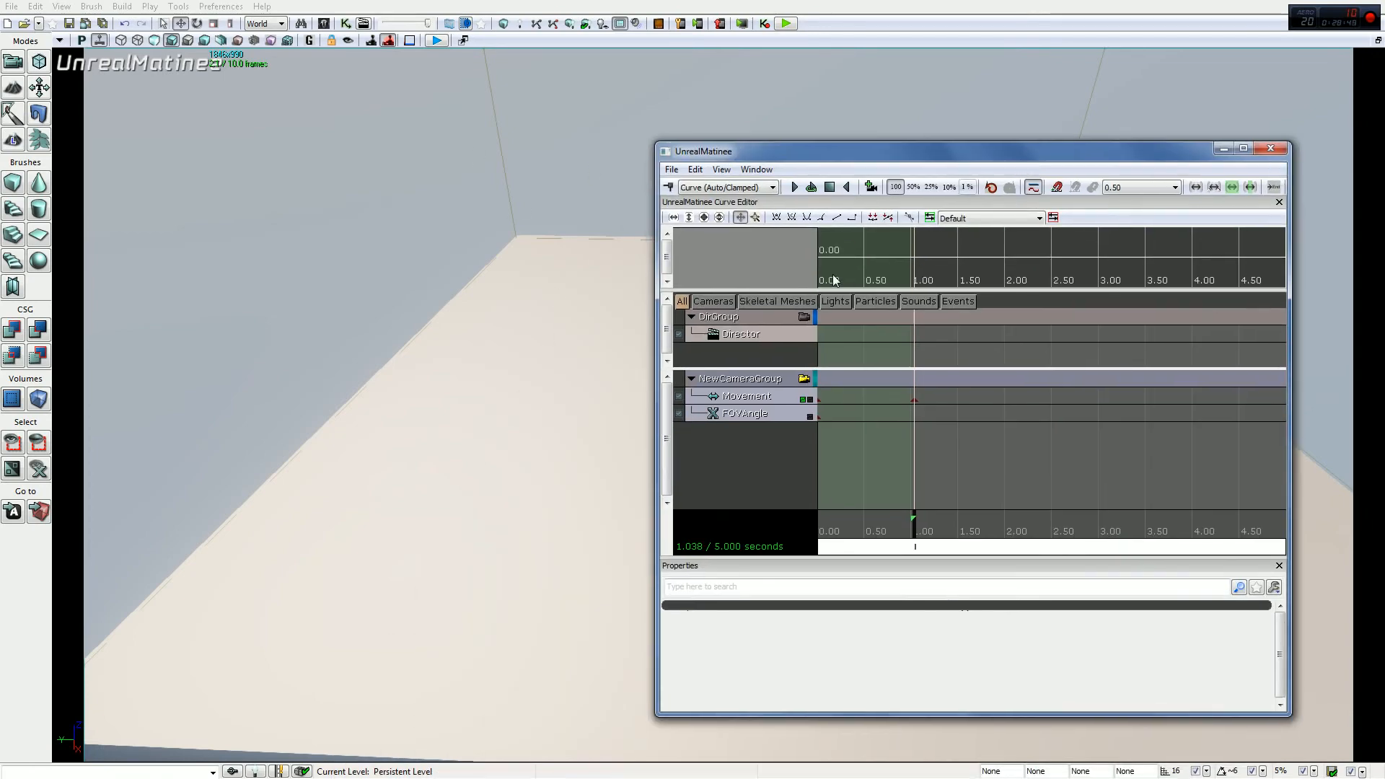
pyautogui.moveTo(815, 155); pyautogui.dragTo(728, 635)
pyautogui.moveTo(615, 290); pyautogui.dragTo(852, 224, button='right')
pyautogui.moveTo(728, 578); pyautogui.dragTo(684, 597, button='right')
pyautogui.moveTo(701, 631); pyautogui.dragTo(478, 136)
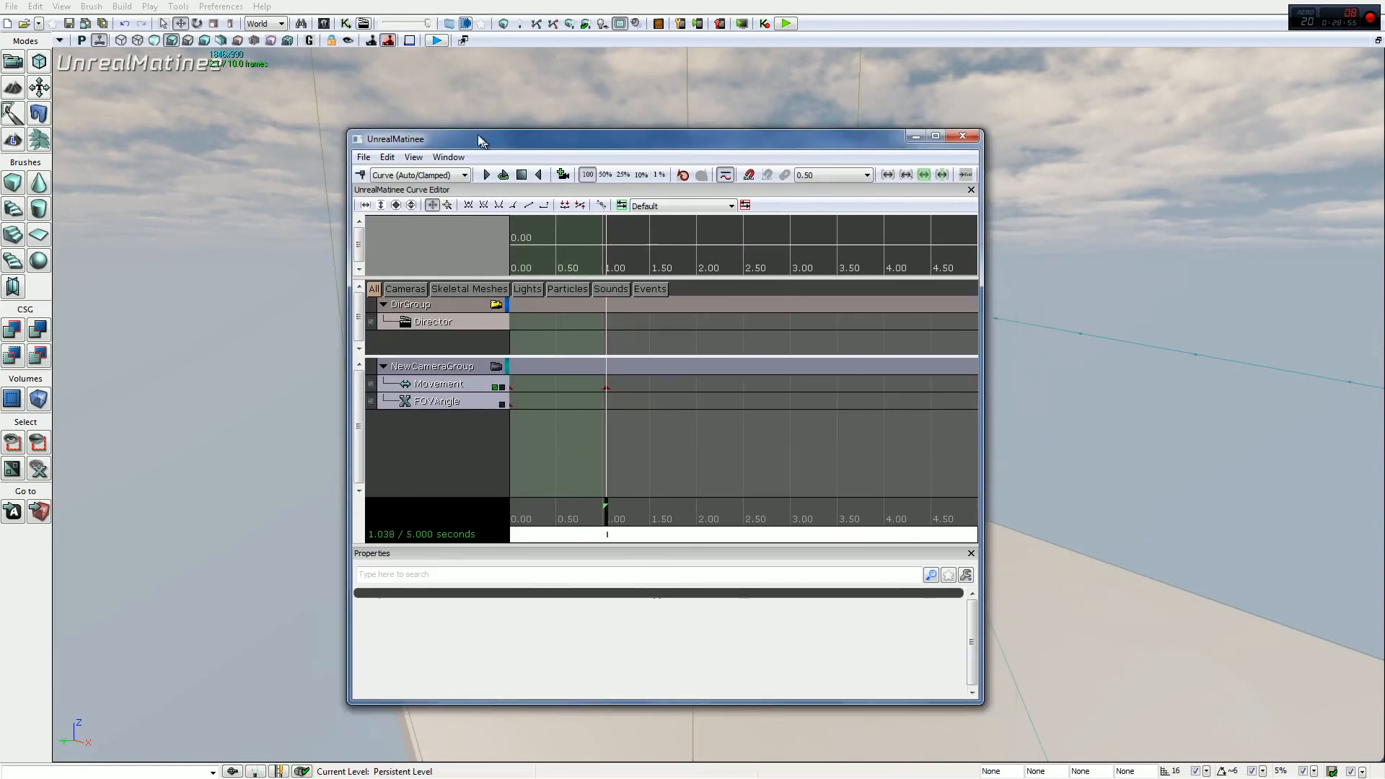
pyautogui.click(495, 365)
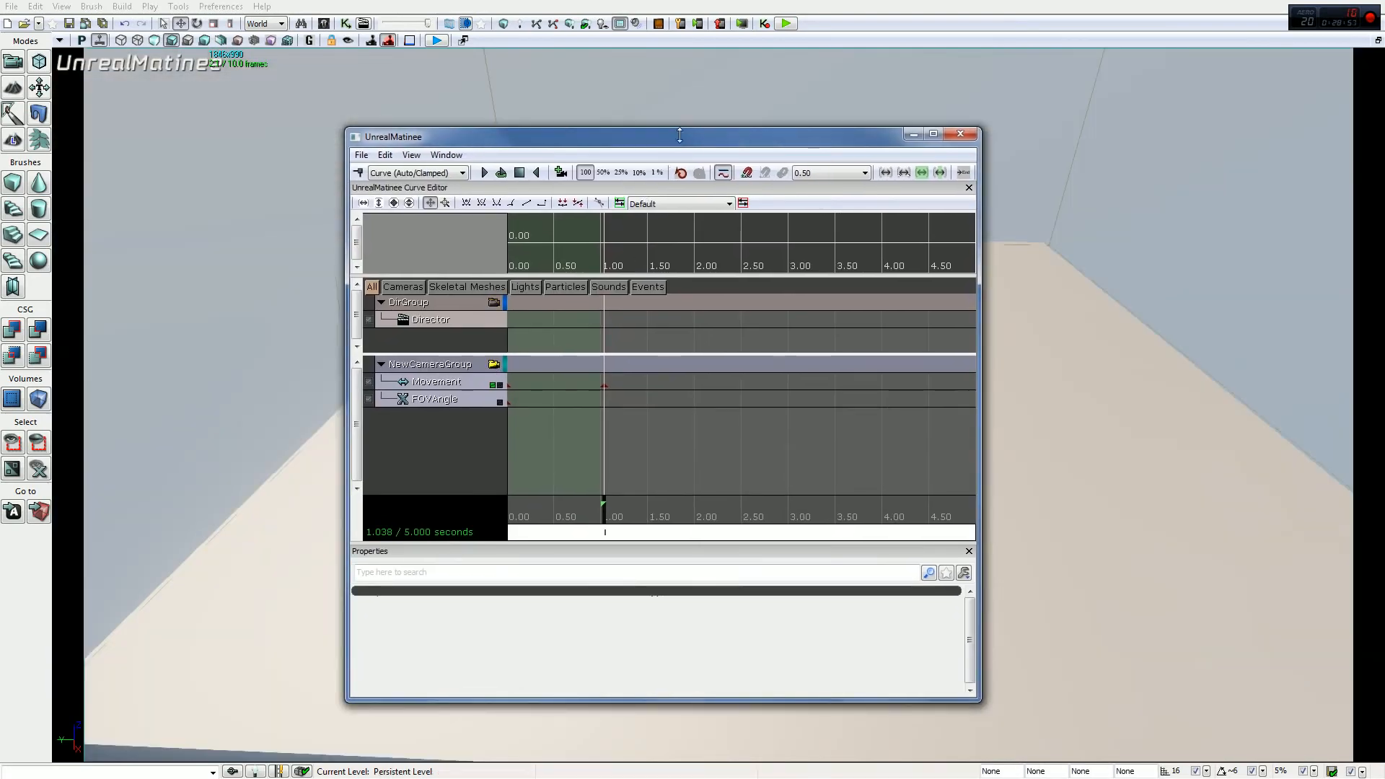
pyautogui.moveTo(1070, 209); pyautogui.dragTo(1075, 303, button='right')
pyautogui.click(494, 367)
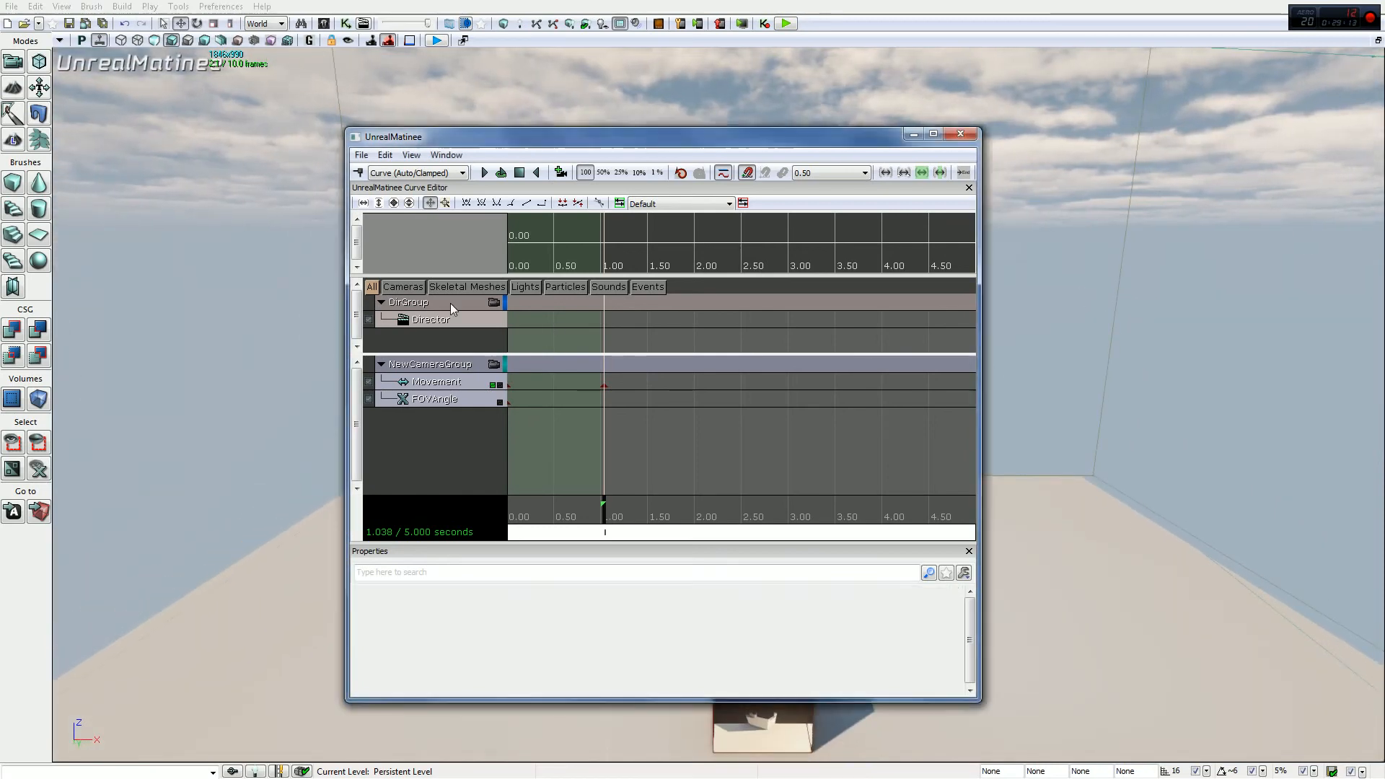
# Step: Review DirGroup's available tracks again and minimize the Matinee window to view the cube and the camera path
pyautogui.rightClick(450, 303)
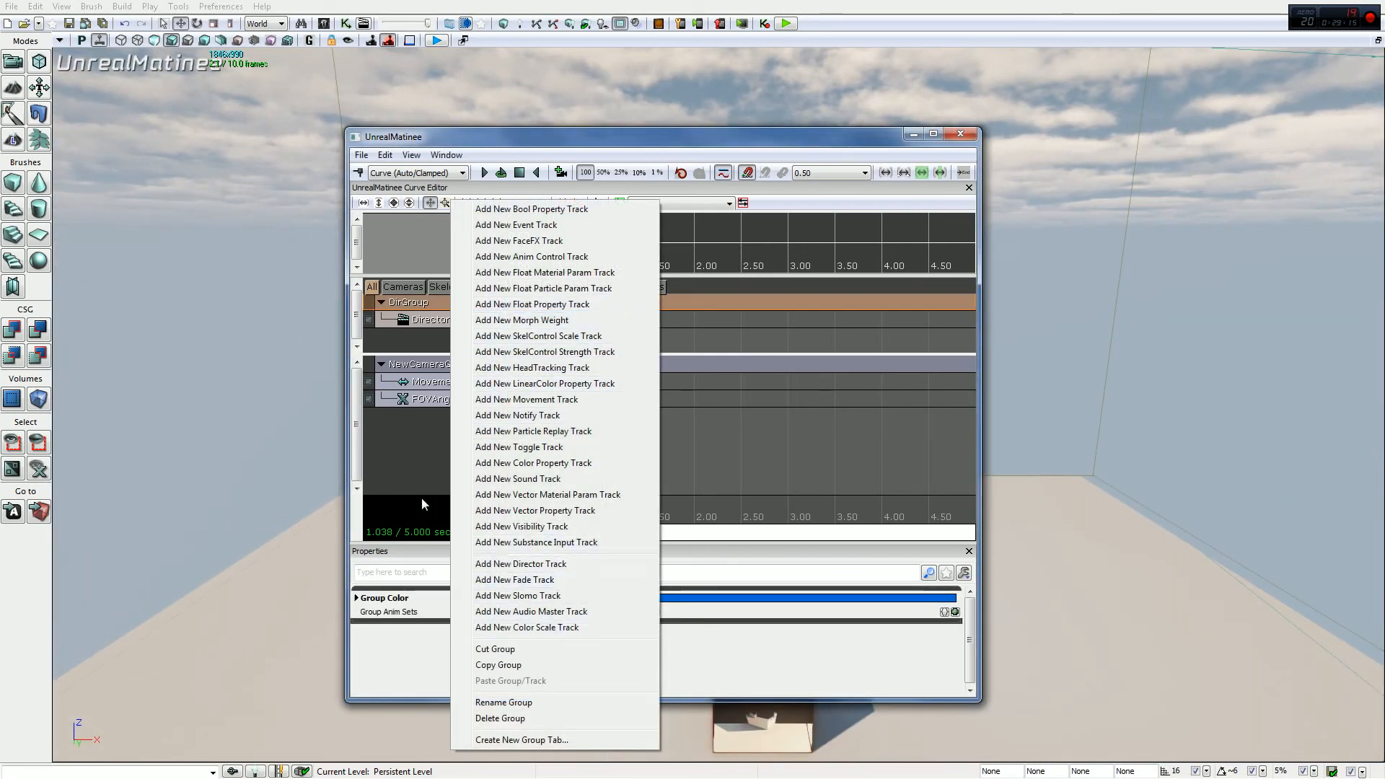
pyautogui.click(415, 473)
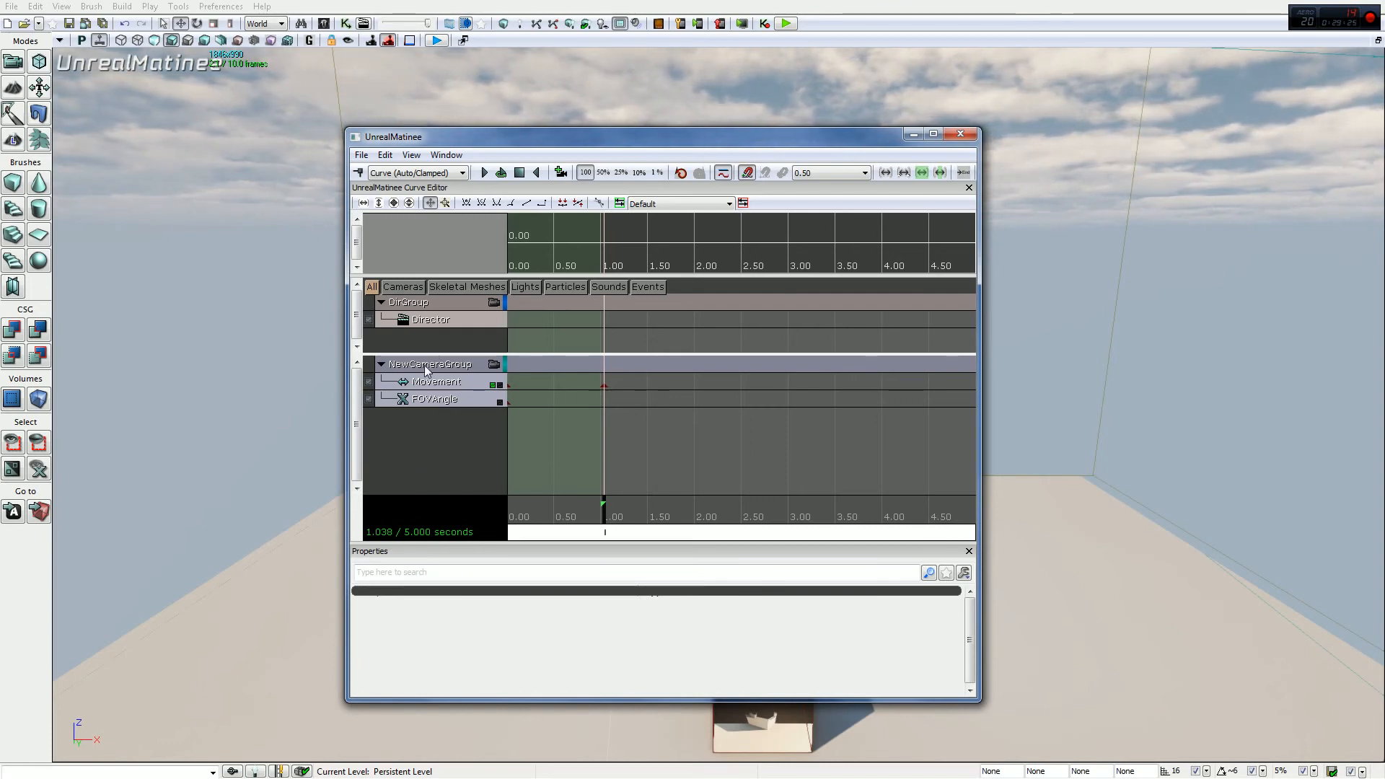
pyautogui.moveTo(876, 142); pyautogui.dragTo(586, 63)
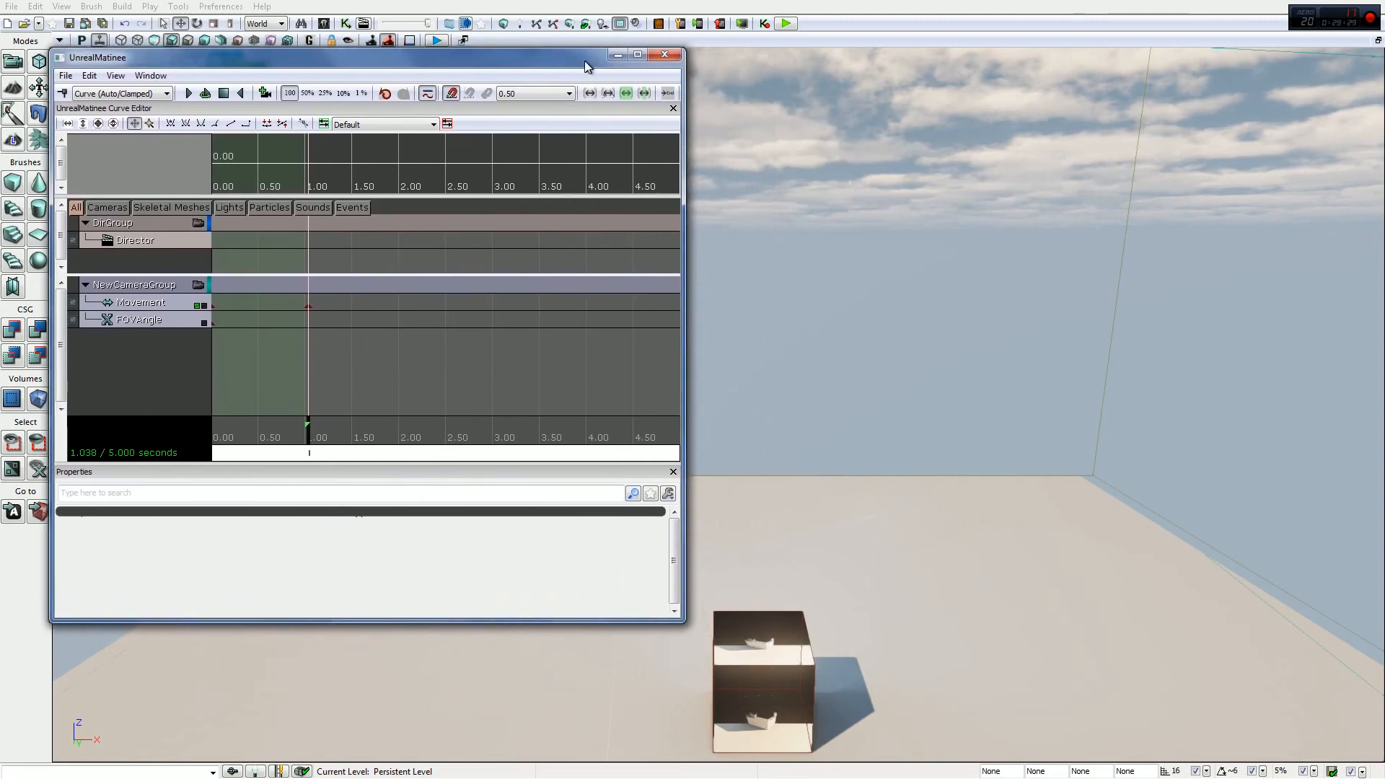
pyautogui.click(622, 59)
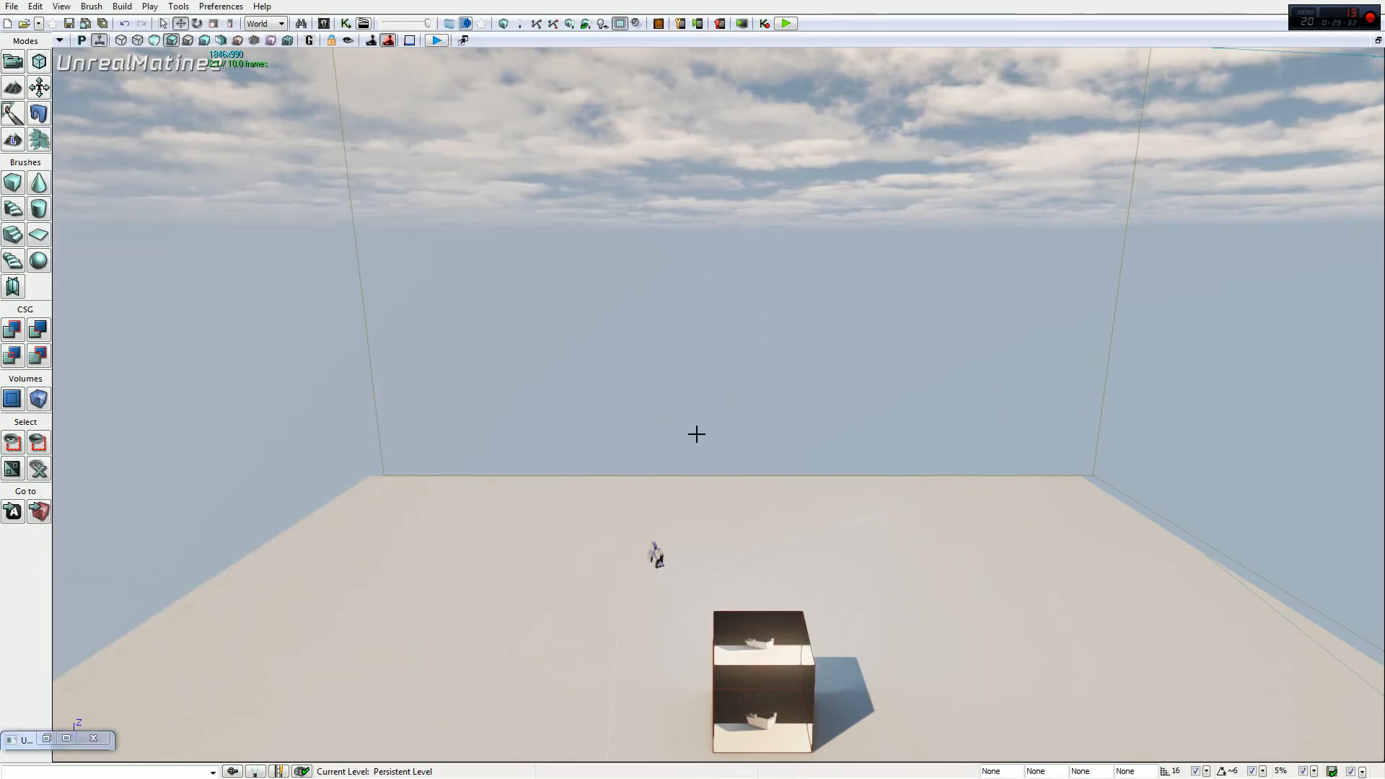
pyautogui.moveTo(698, 433)
pyautogui.mouseDown(button='right')
pyautogui.moveTo(743, 448)
pyautogui.moveTo(689, 436)
pyautogui.mouseUp(button='right')
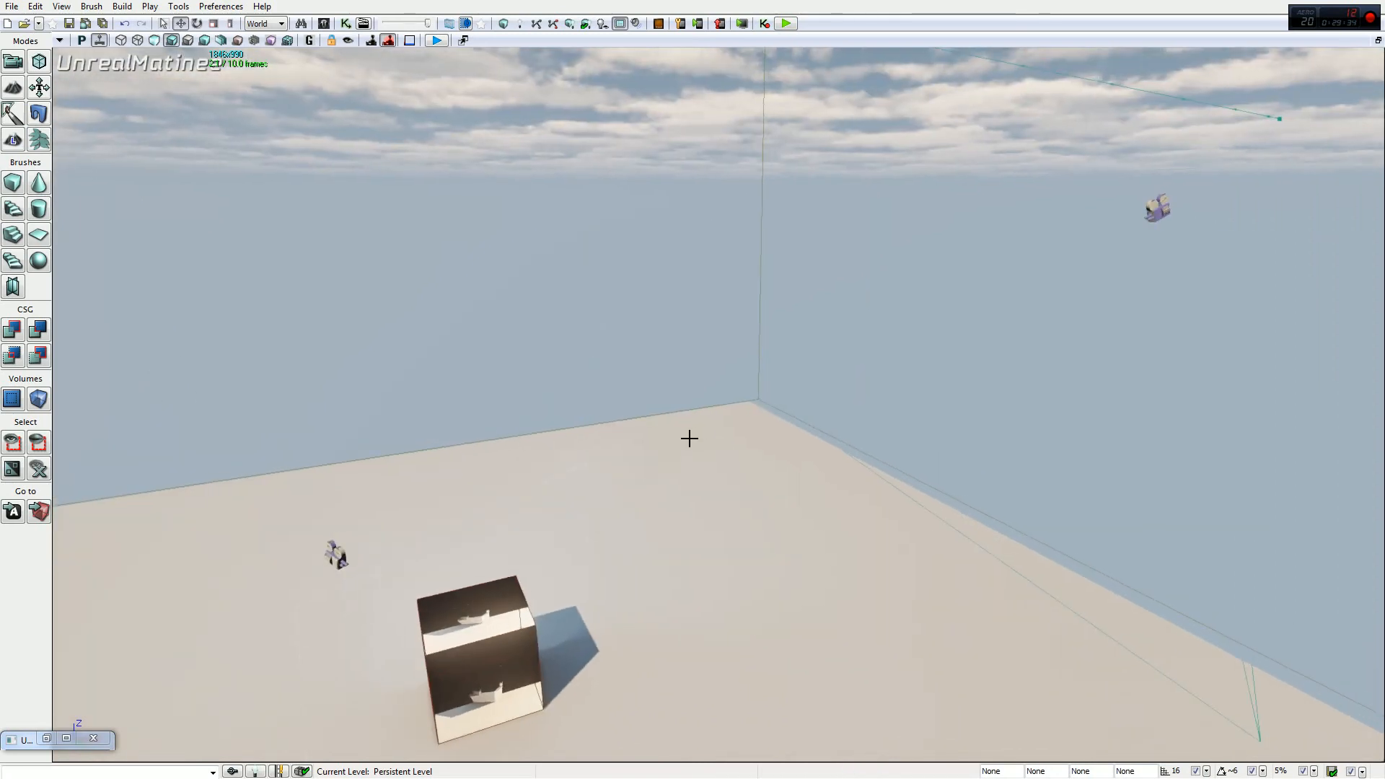